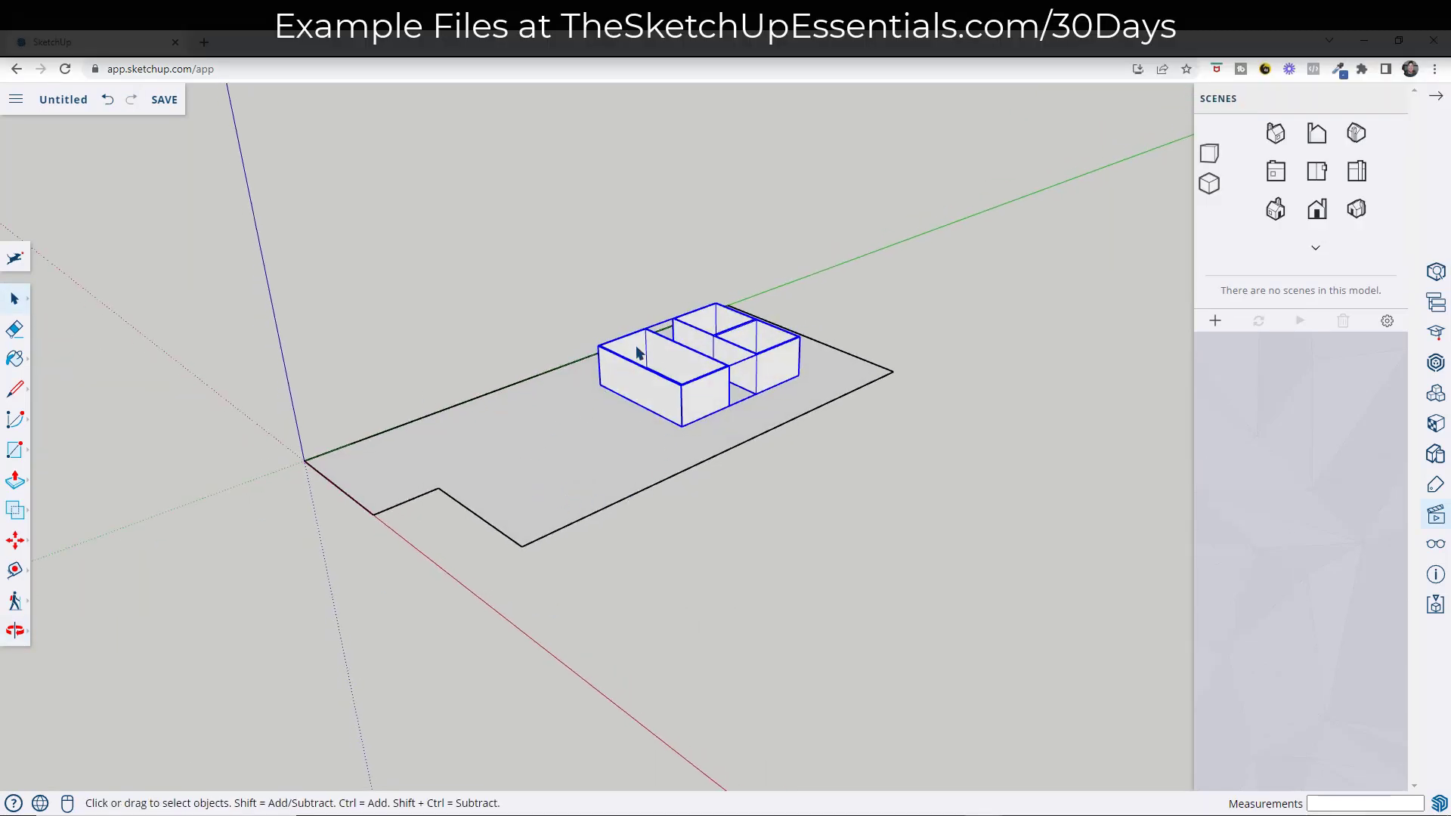
middle_click_drag(660, 352, 680, 369)
left_click(972, 431)
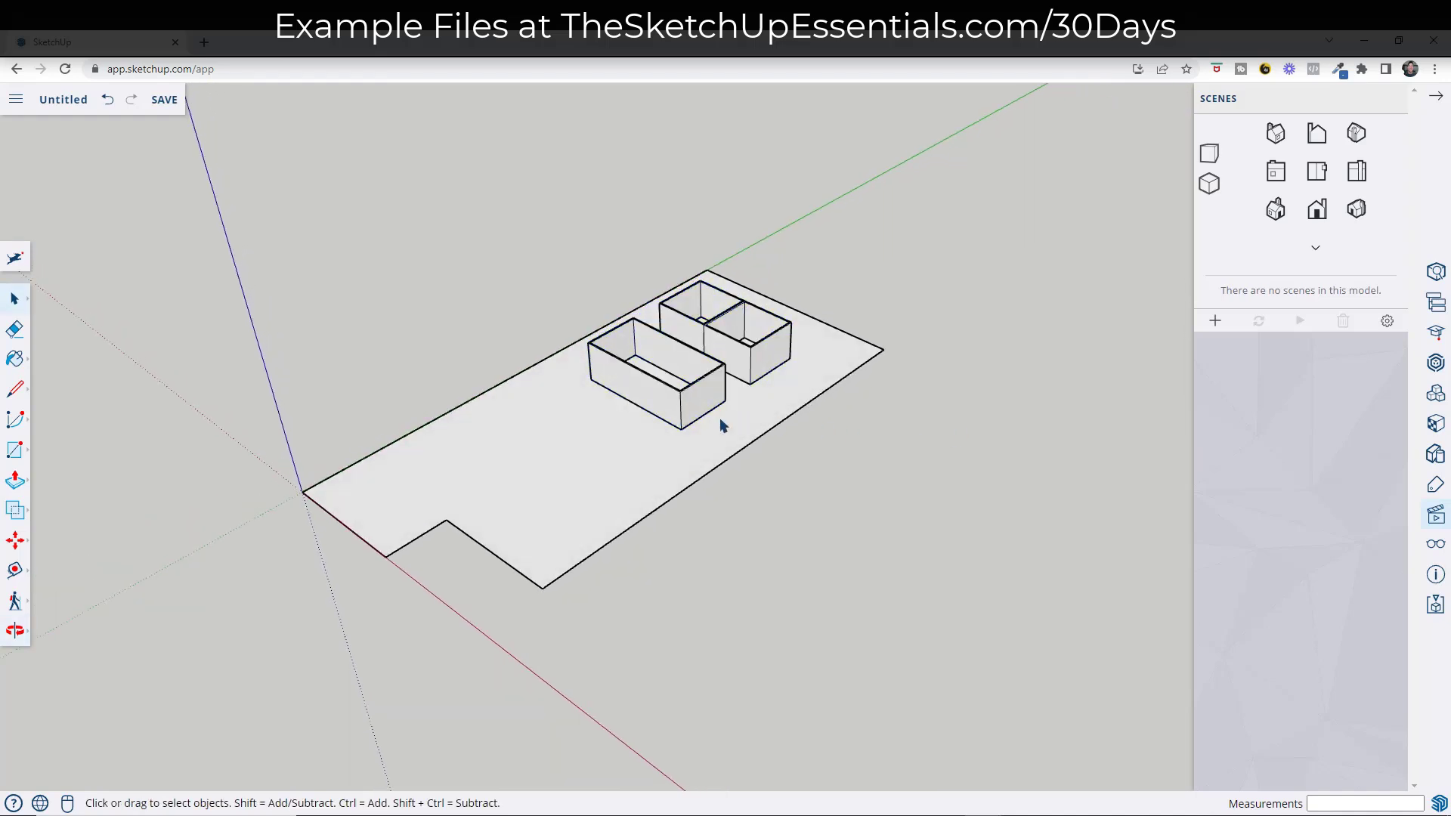
middle_click_drag(763, 384, 667, 423)
left_click(583, 441)
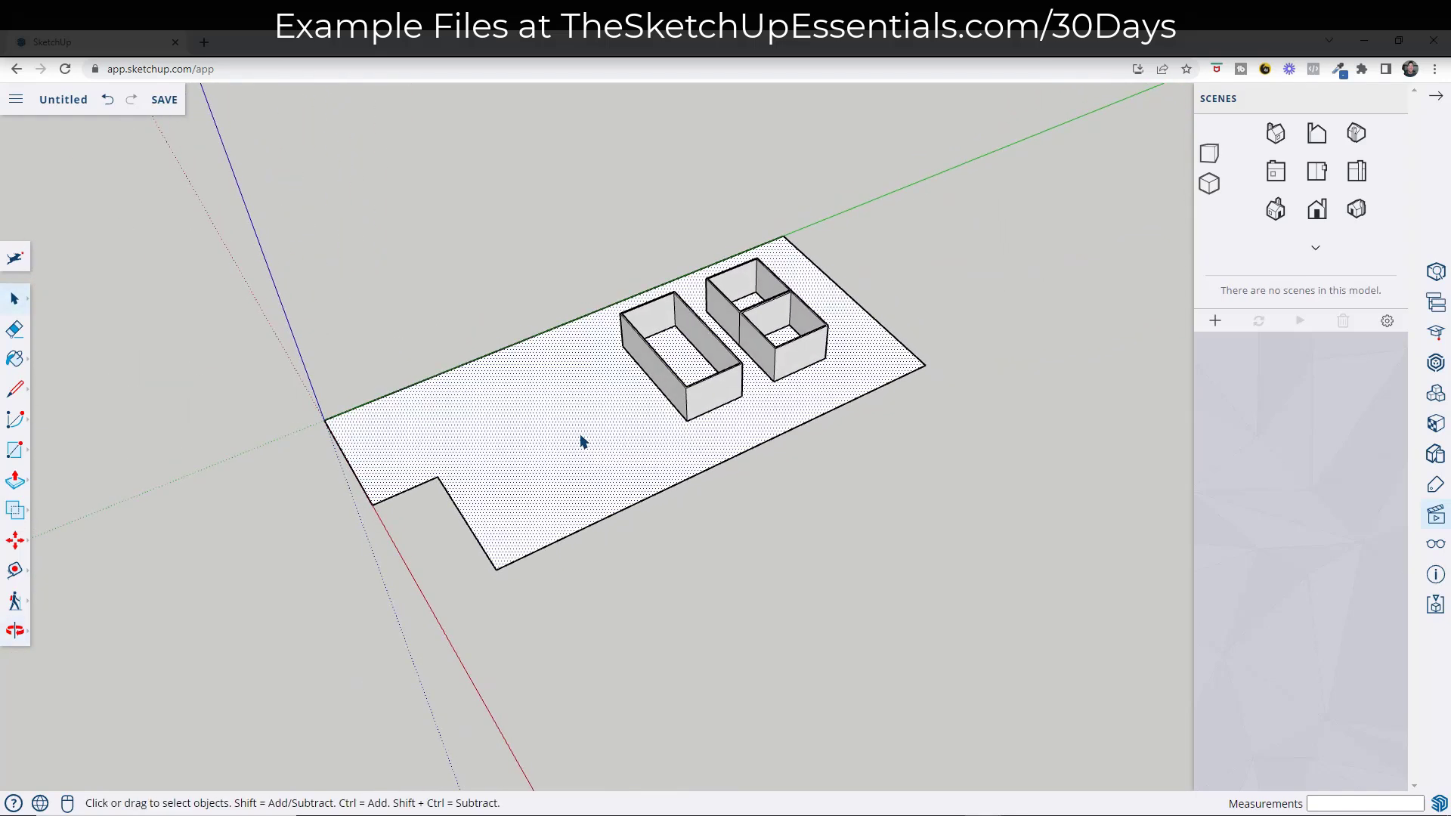
left_click(716, 402)
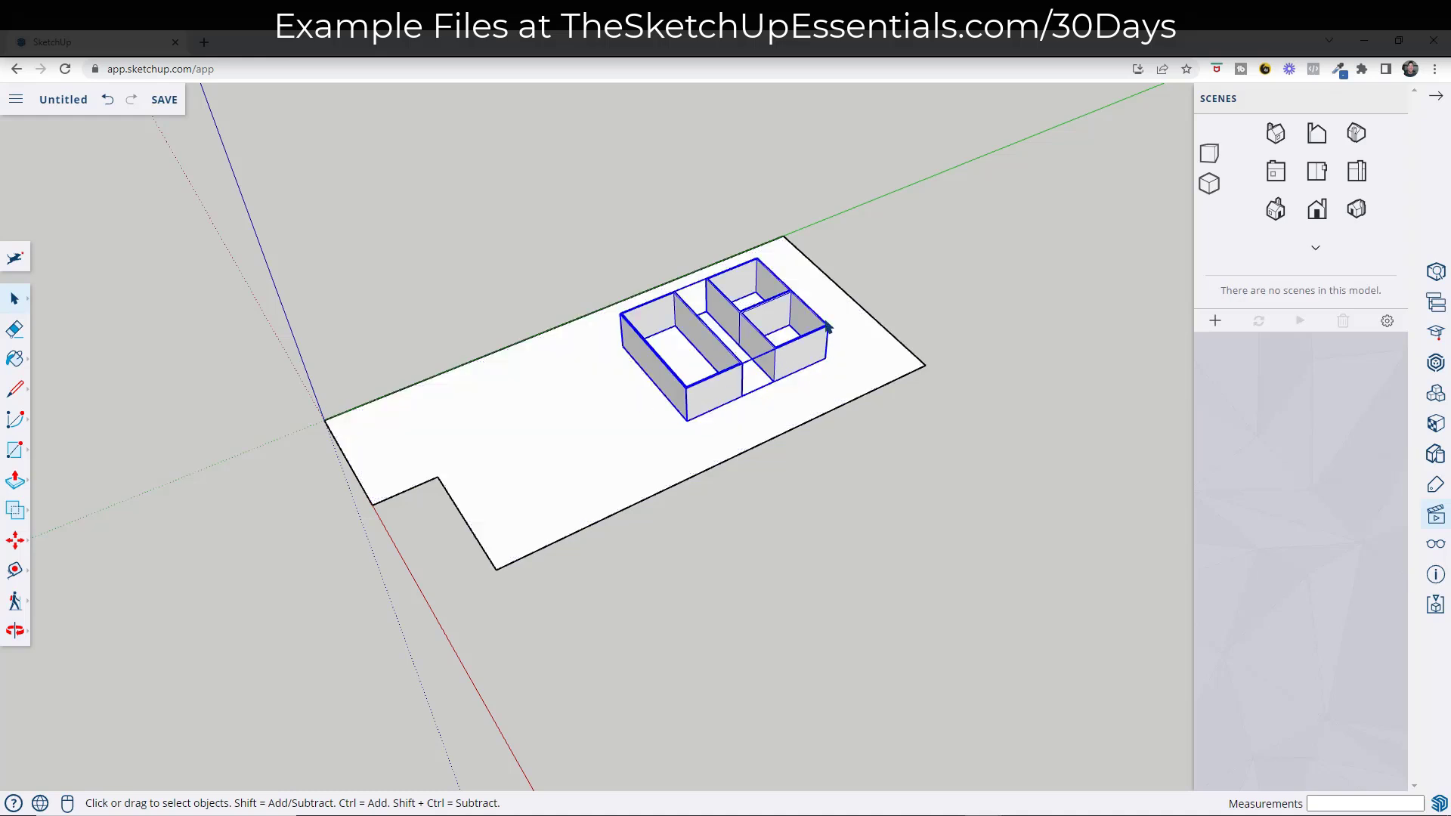
middle_click_drag(632, 571, 787, 383)
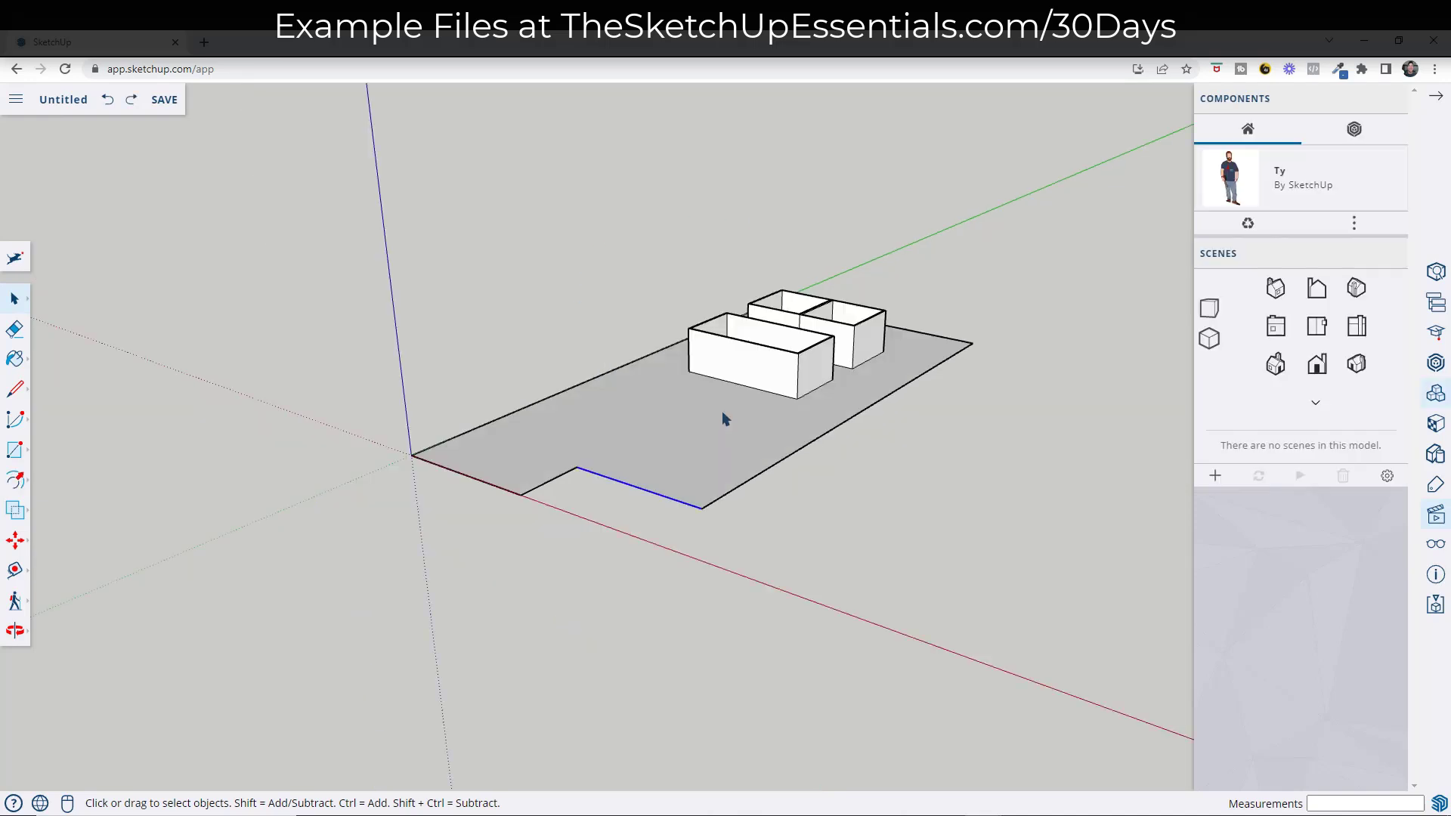
- Push/Pull the floor face up 14' to match the top of the interior walls
middle_click_drag(722, 415, 712, 444)
key("p")
left_click(710, 444)
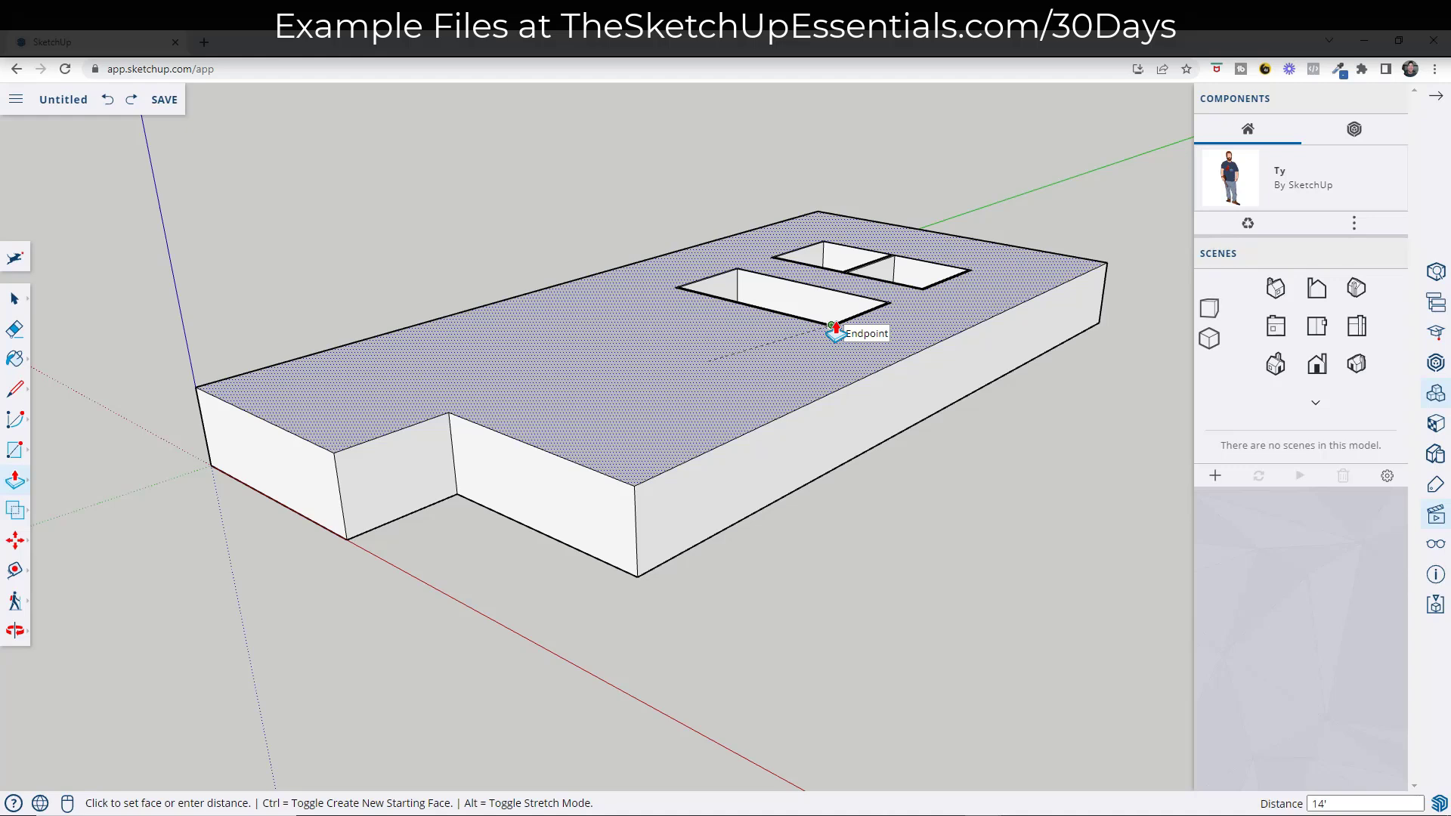
left_click(835, 331)
key("space")
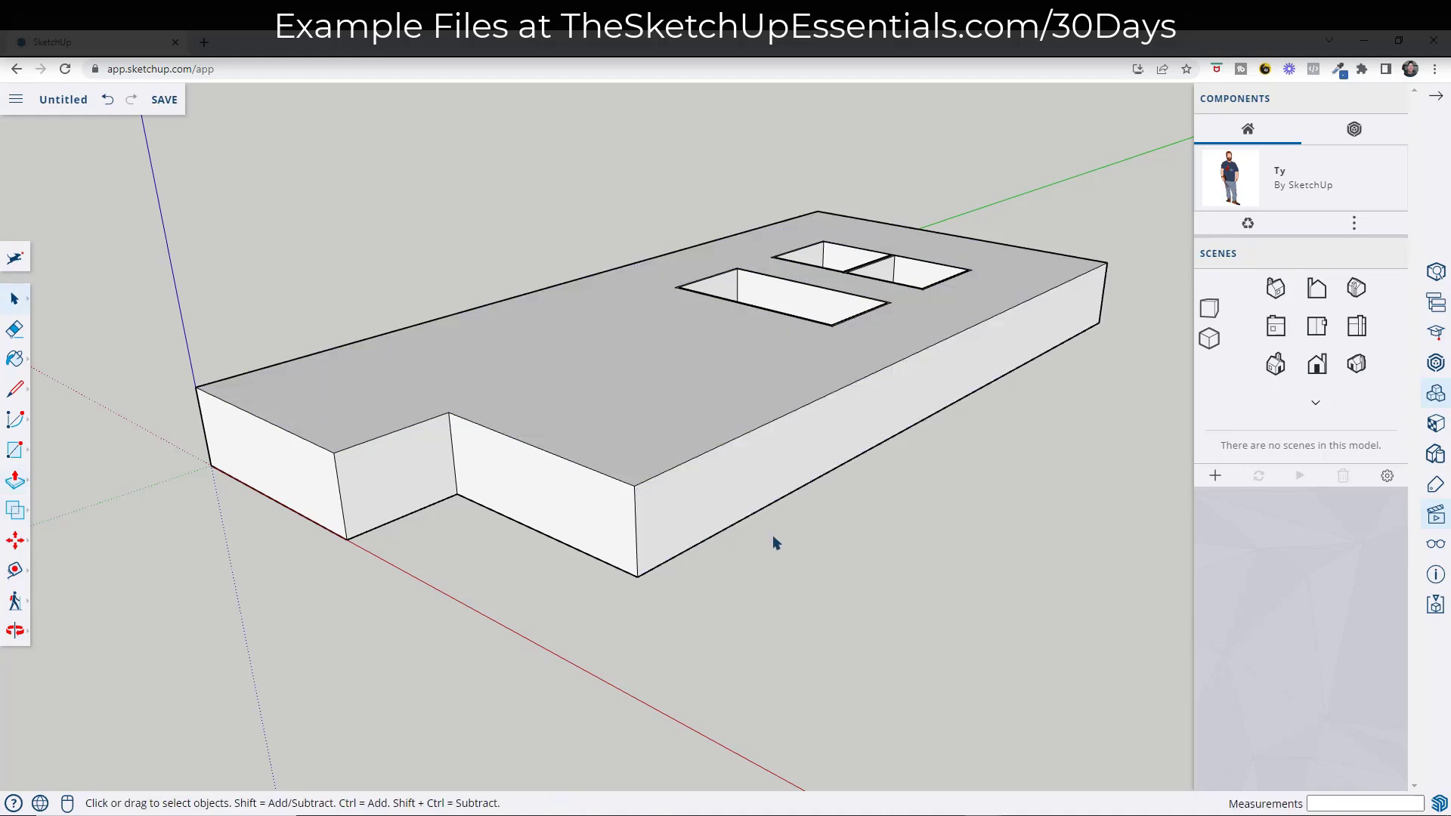
- Draw a 14' vertical line up the long side face, 10' from the projecting front corner, to mark out a corner panel
middle_click_drag(774, 544, 737, 477)
scroll(519, 522, "up", 5)
key("l")
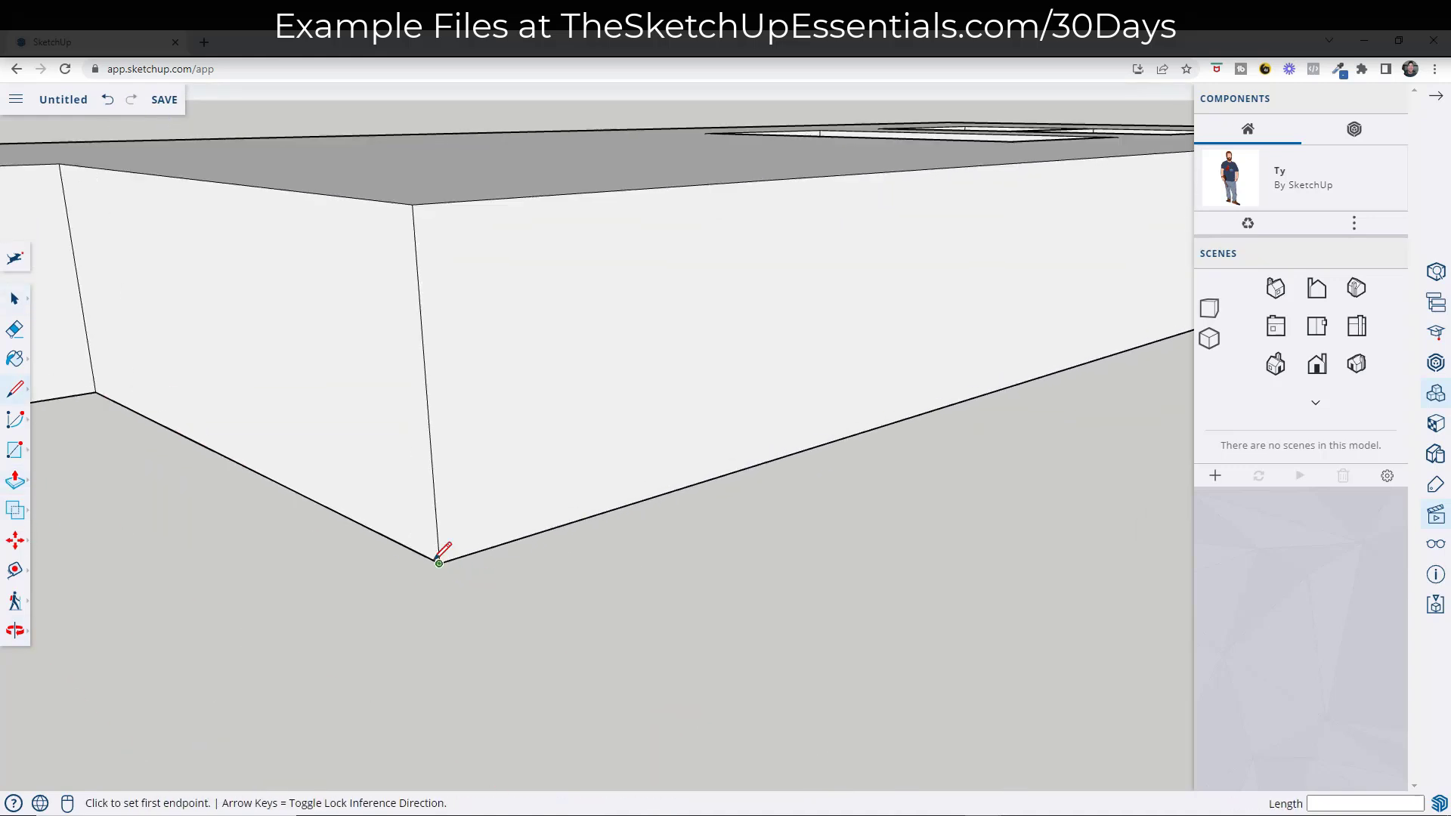
left_click(439, 563)
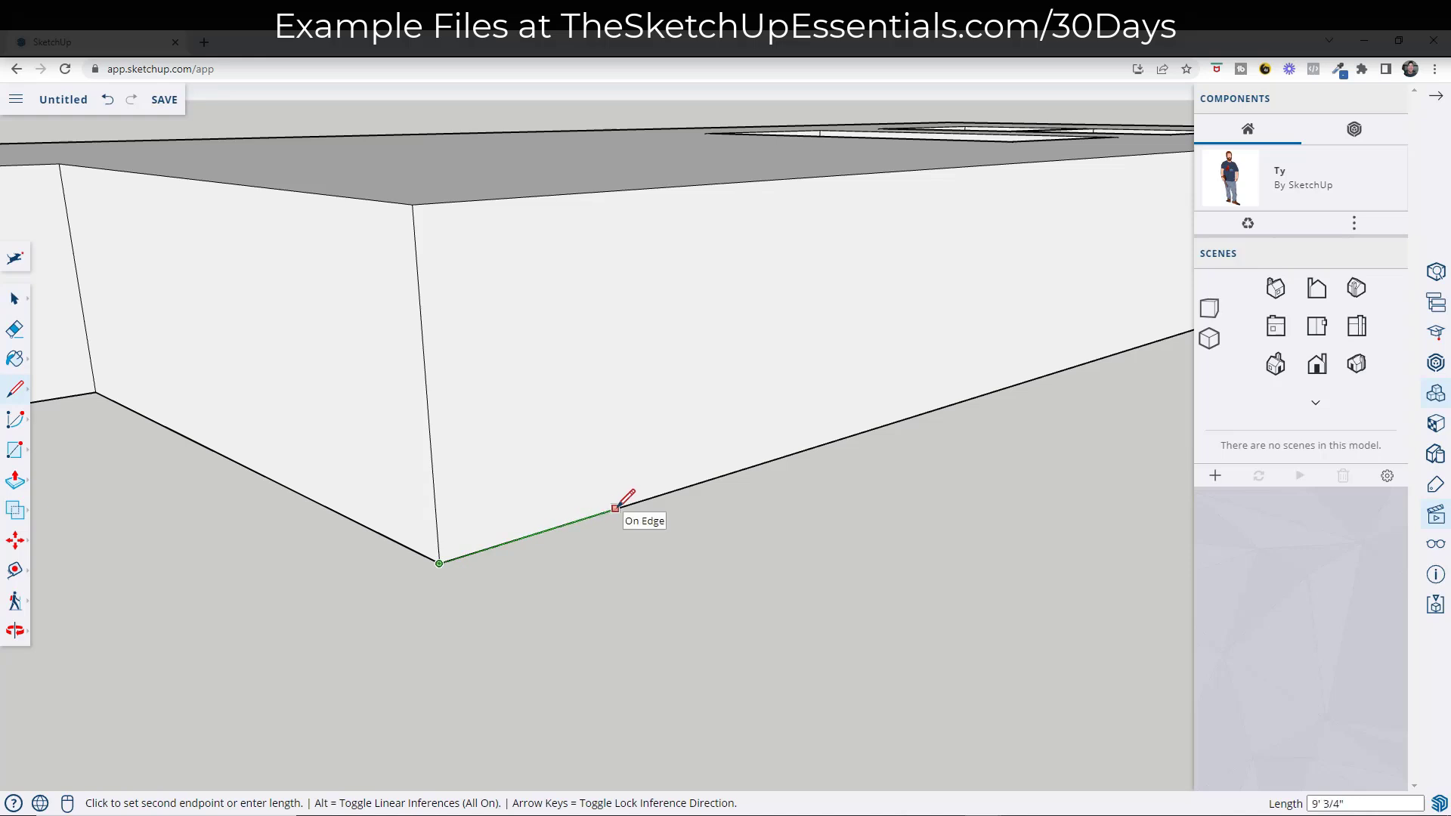
key("Escape")
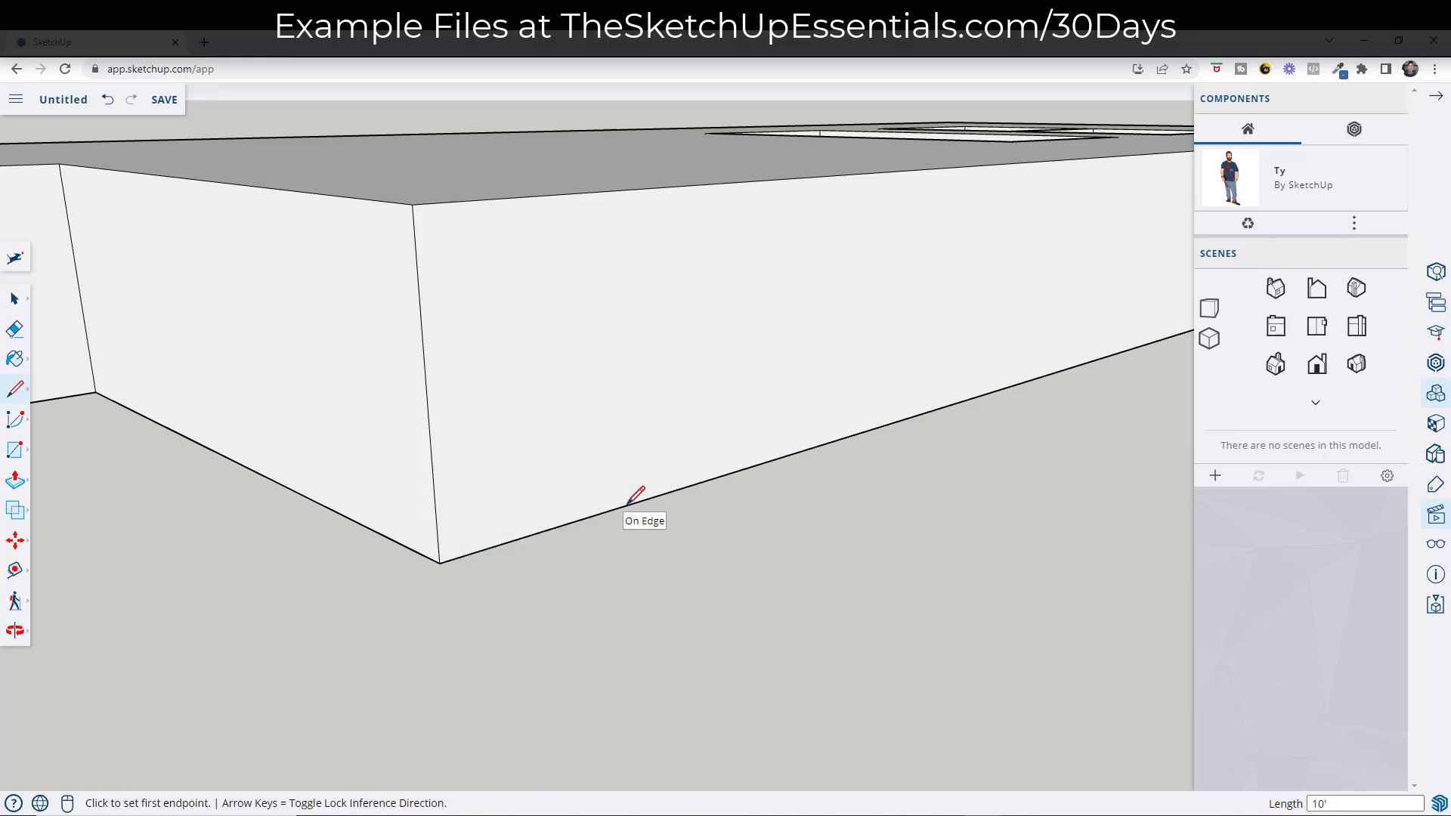
left_click(631, 503)
left_click(624, 189)
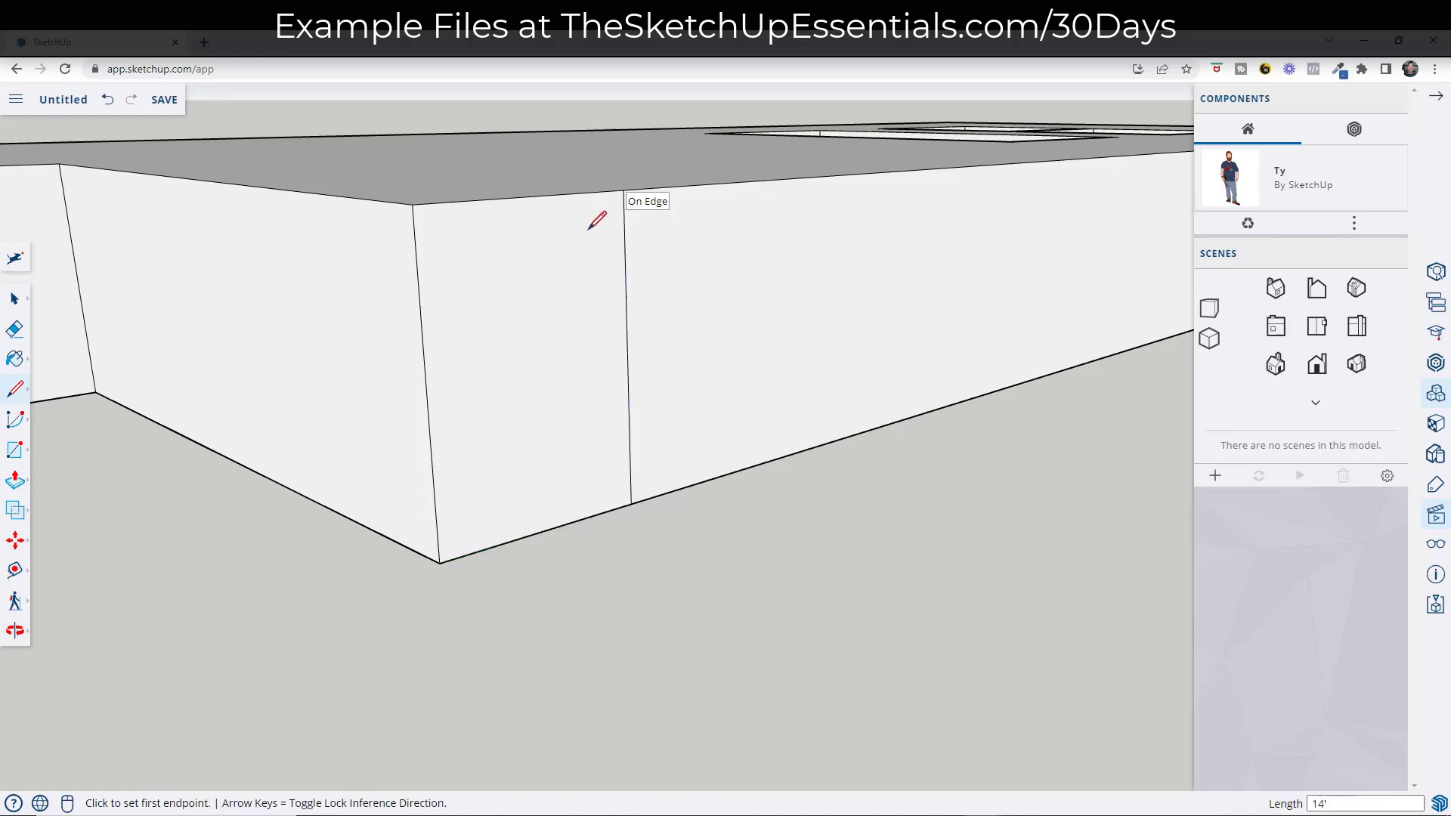
- Offset the outline of the 10' corner panel inward by 2" to form a frame border
key("f")
left_click(626, 287)
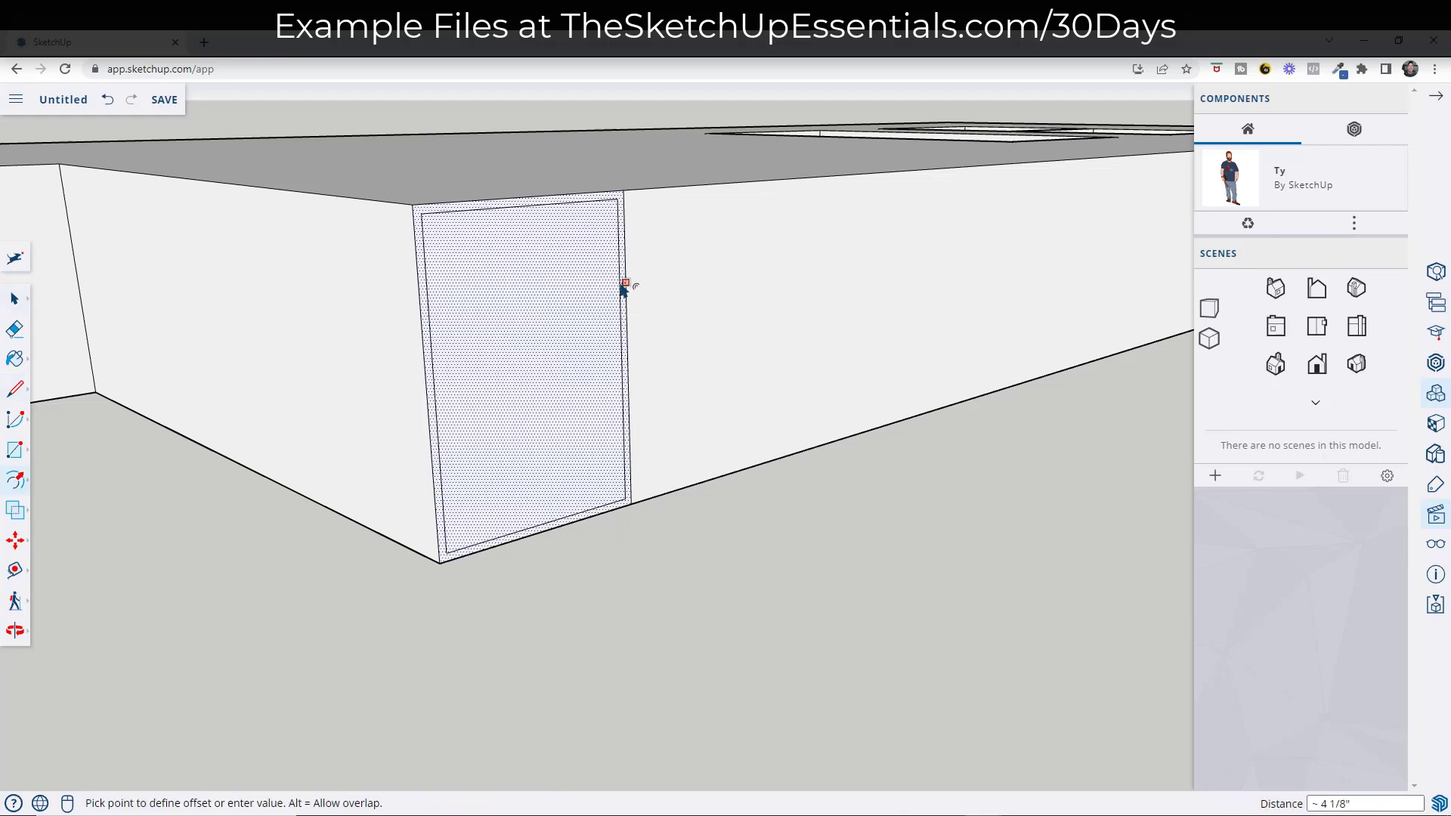
key("Escape")
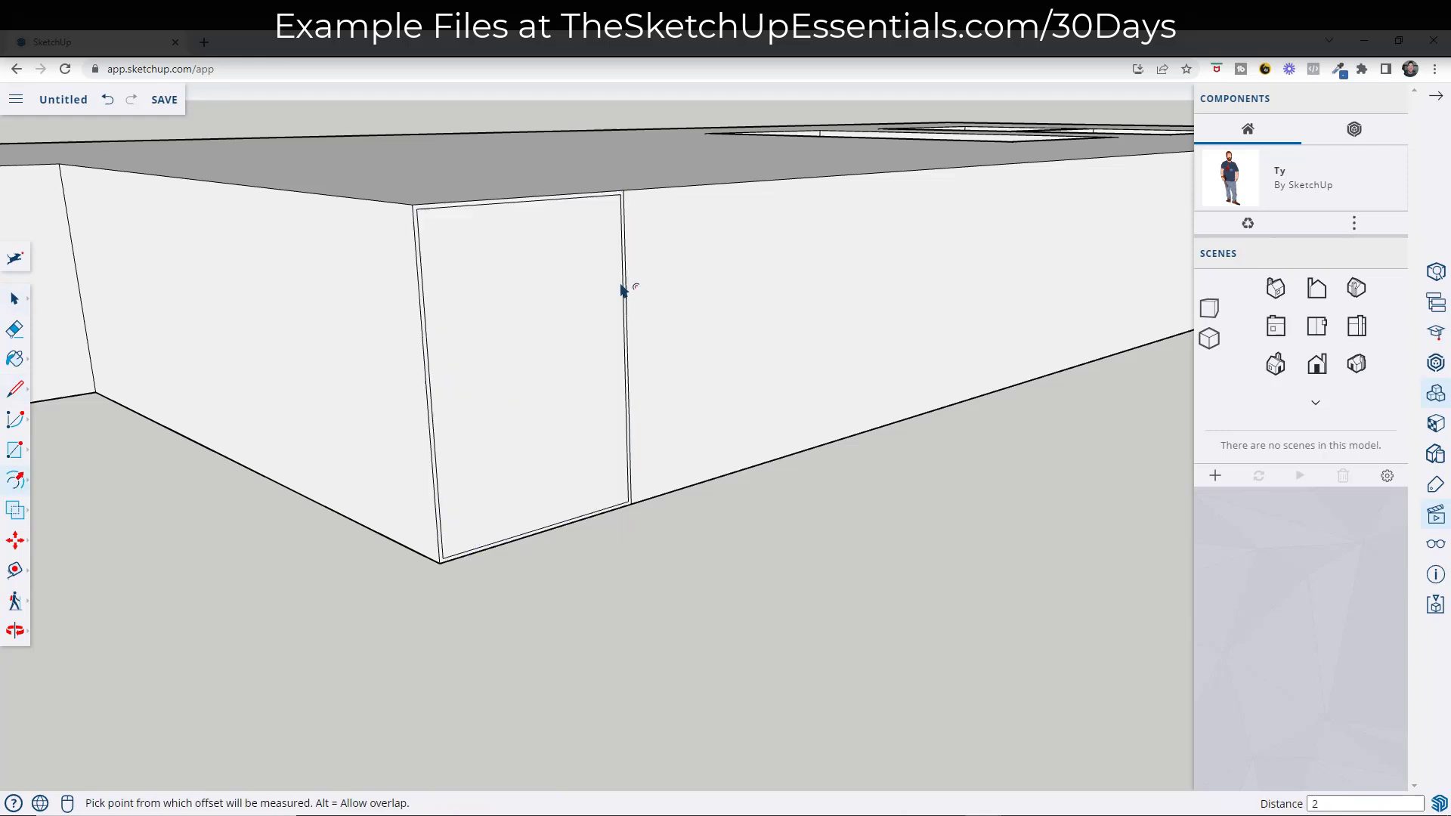
key("space")
- Delete the top face of the extruded building mass
scroll(677, 408, "down", 4)
middle_click_drag(598, 366, 577, 311)
scroll(577, 311, "up", 5)
scroll(571, 306, "down", 6)
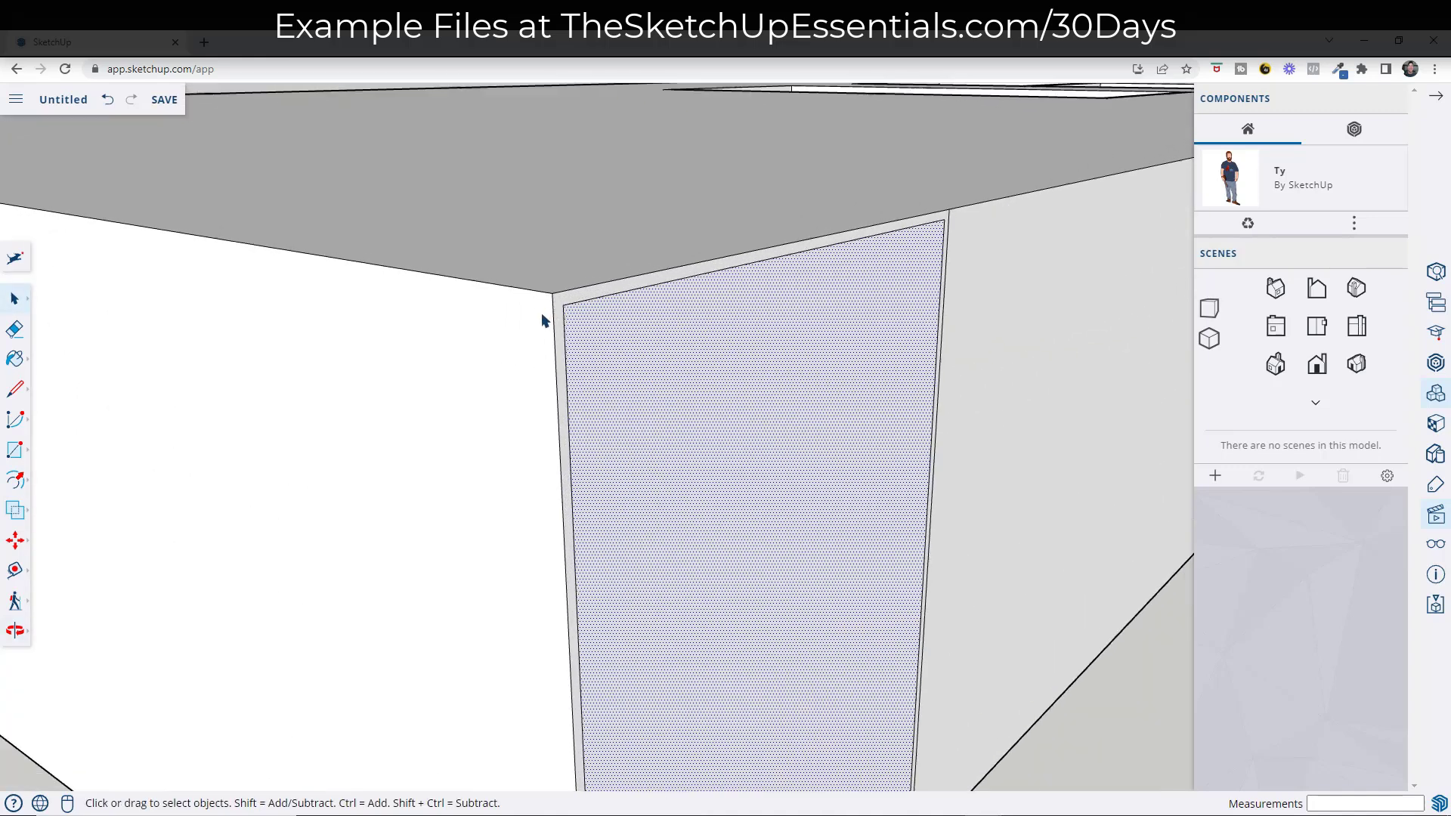
left_click(520, 276)
key("Delete")
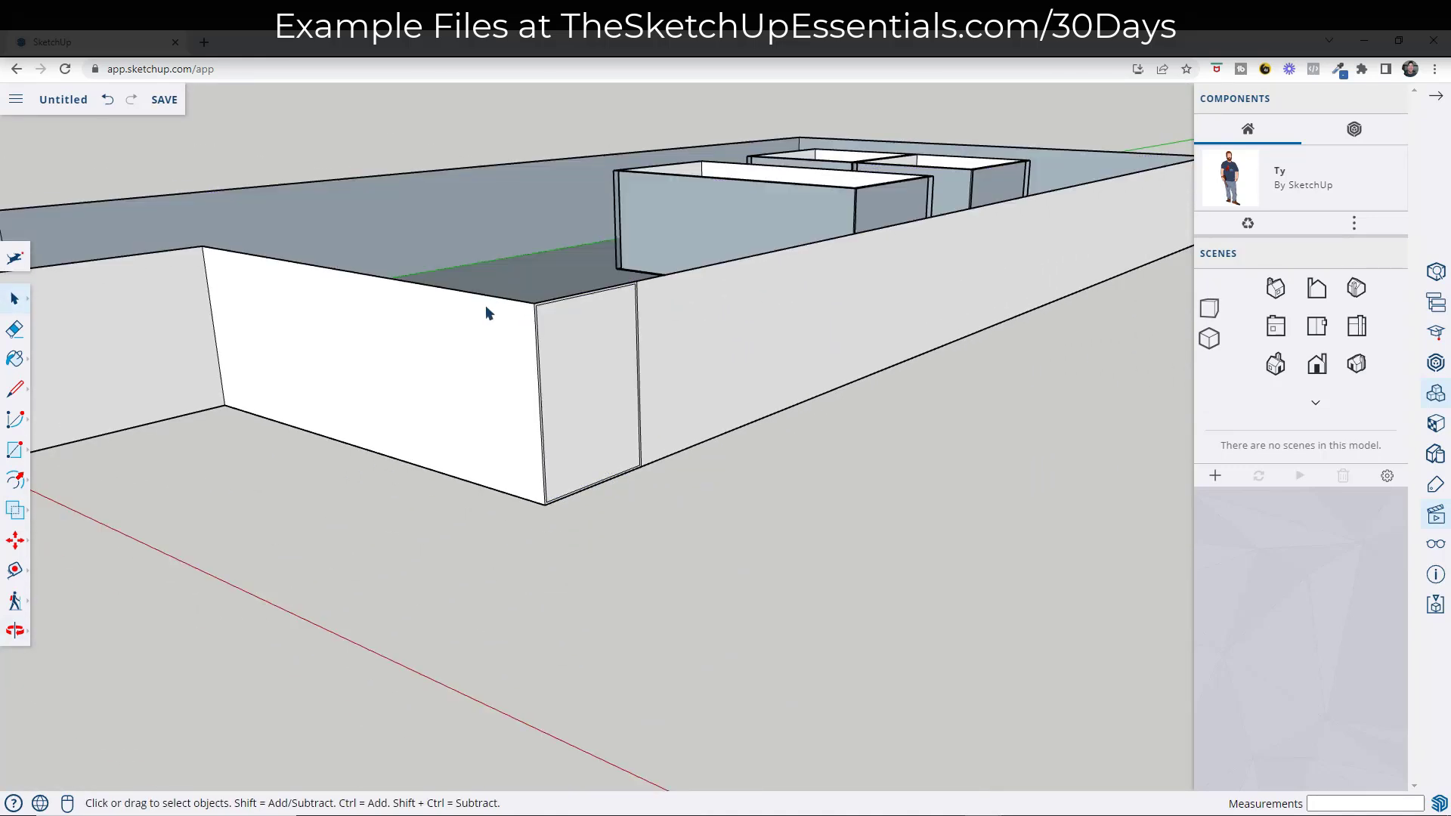
- Erase the extruded exterior walls around the floor, leaving the framed corner panel and the interior walls
key("e")
left_click(481, 295)
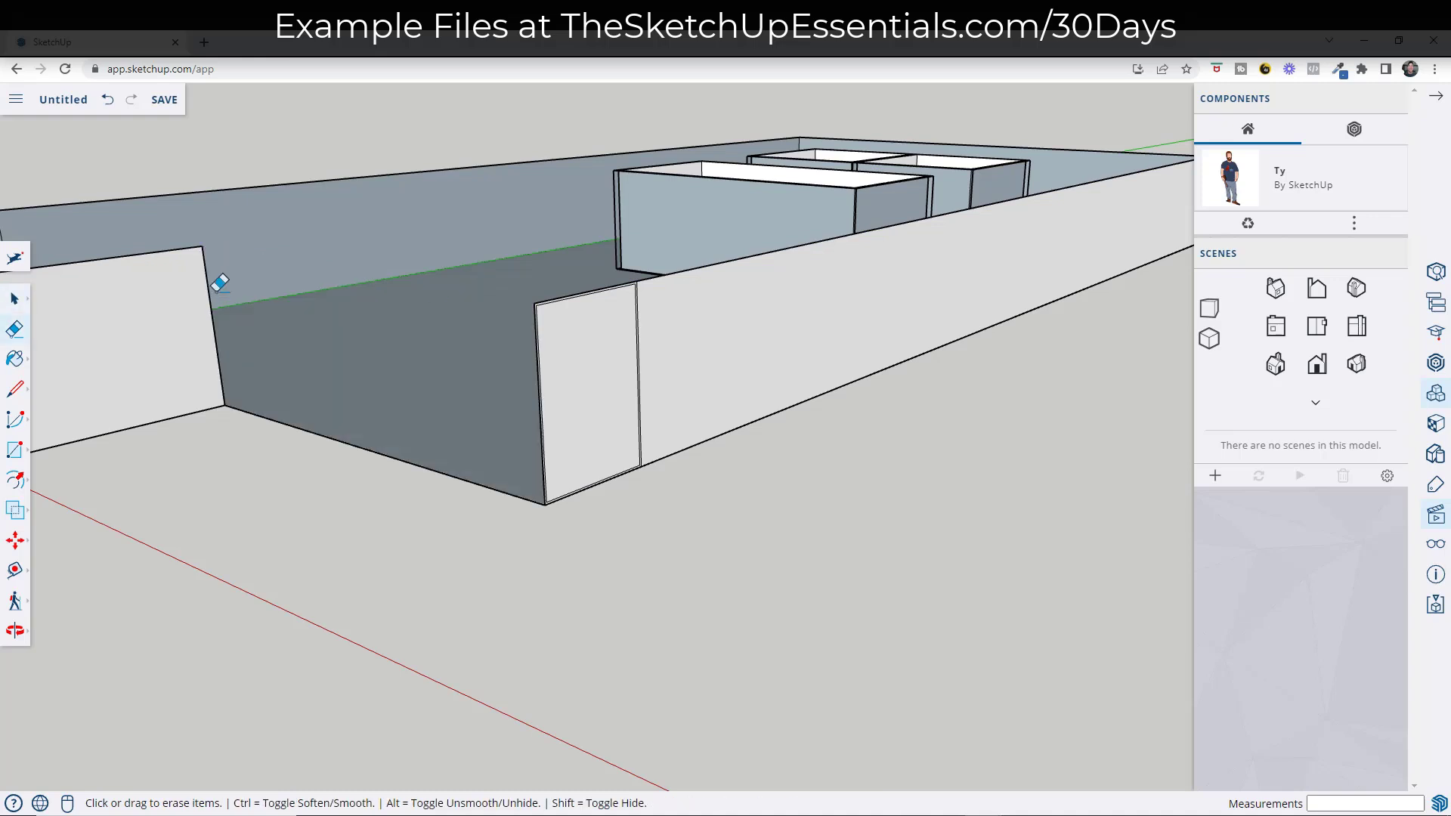
left_click(200, 243)
left_click_drag(189, 240, 180, 186)
middle_click_drag(196, 196, 745, 275)
left_click(674, 272)
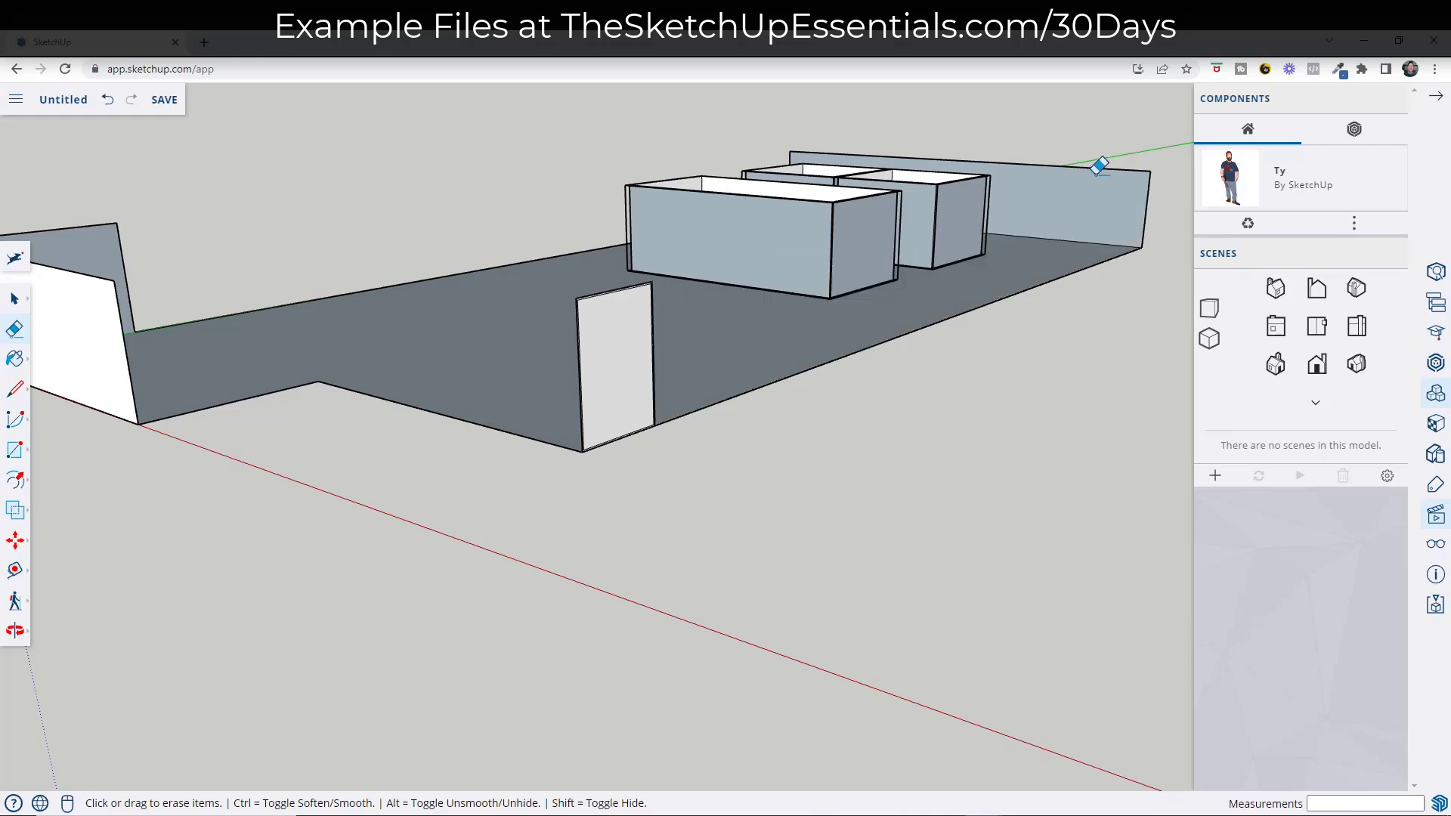
left_click(1100, 166)
middle_click_drag(1100, 166, 541, 363)
scroll(618, 408, "up", 5)
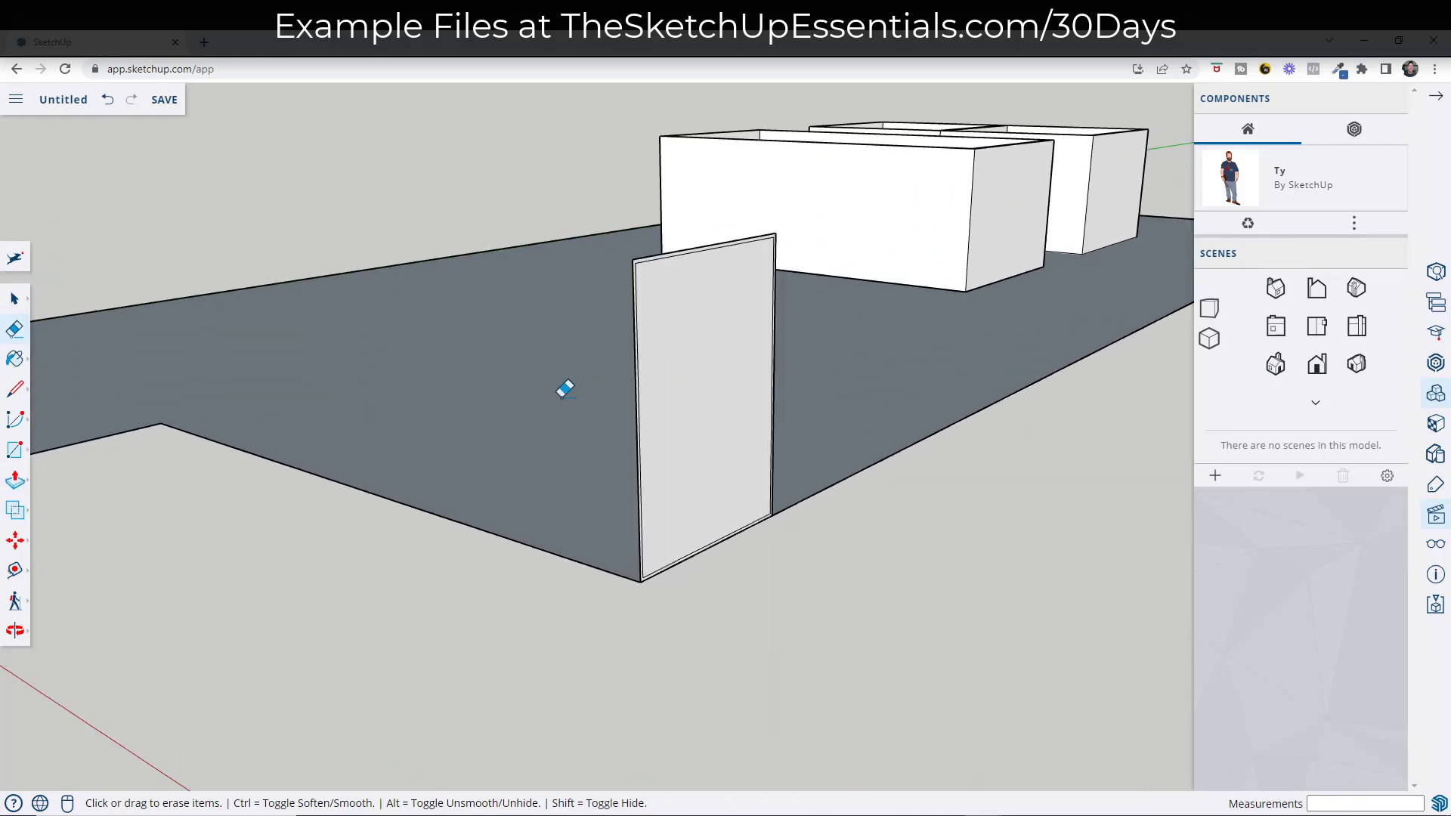
key("space")
- Push/Pull the frame border of the corner panel out 2"
scroll(661, 278, "up", 4)
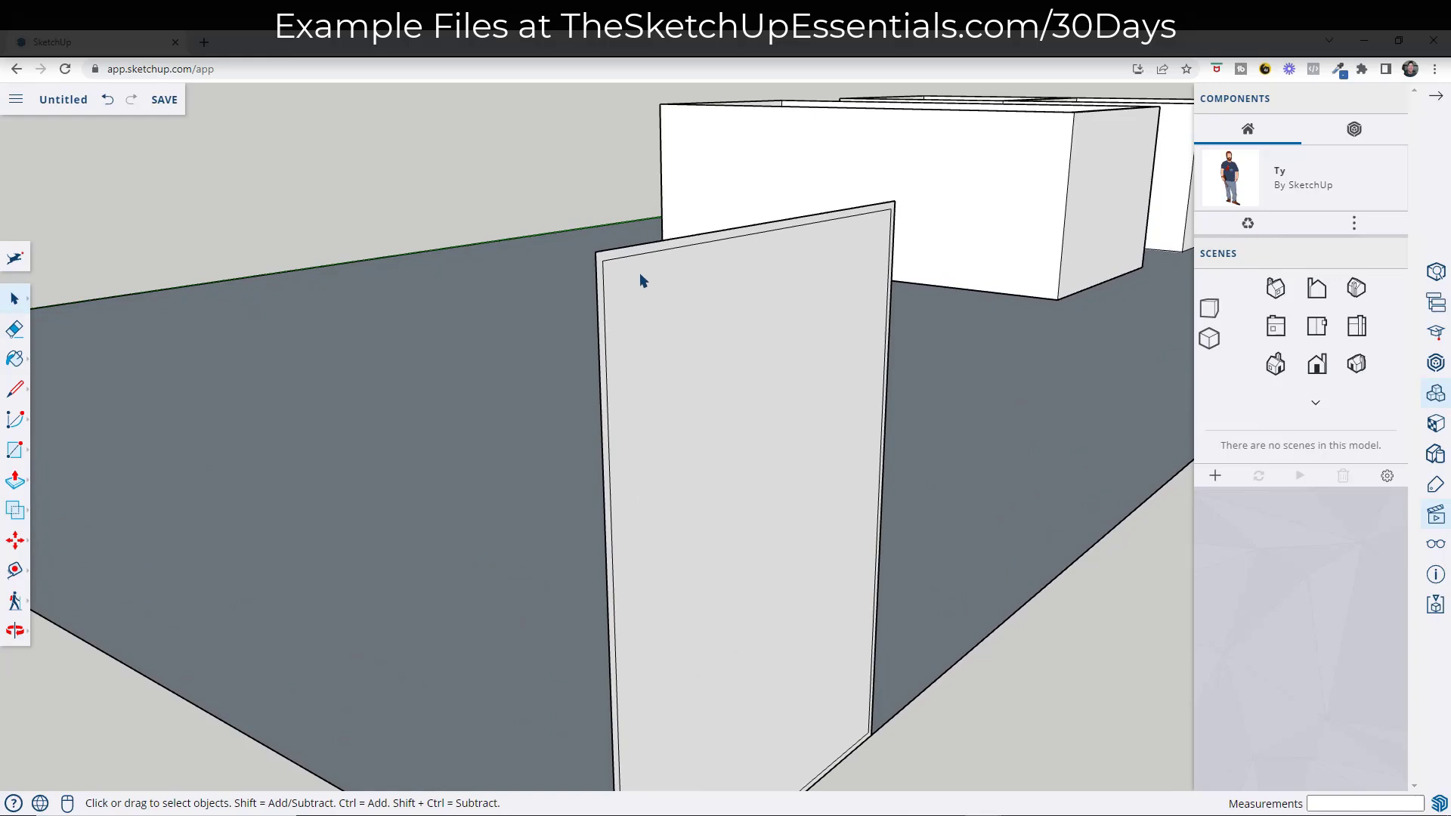
key("p")
left_click(608, 266)
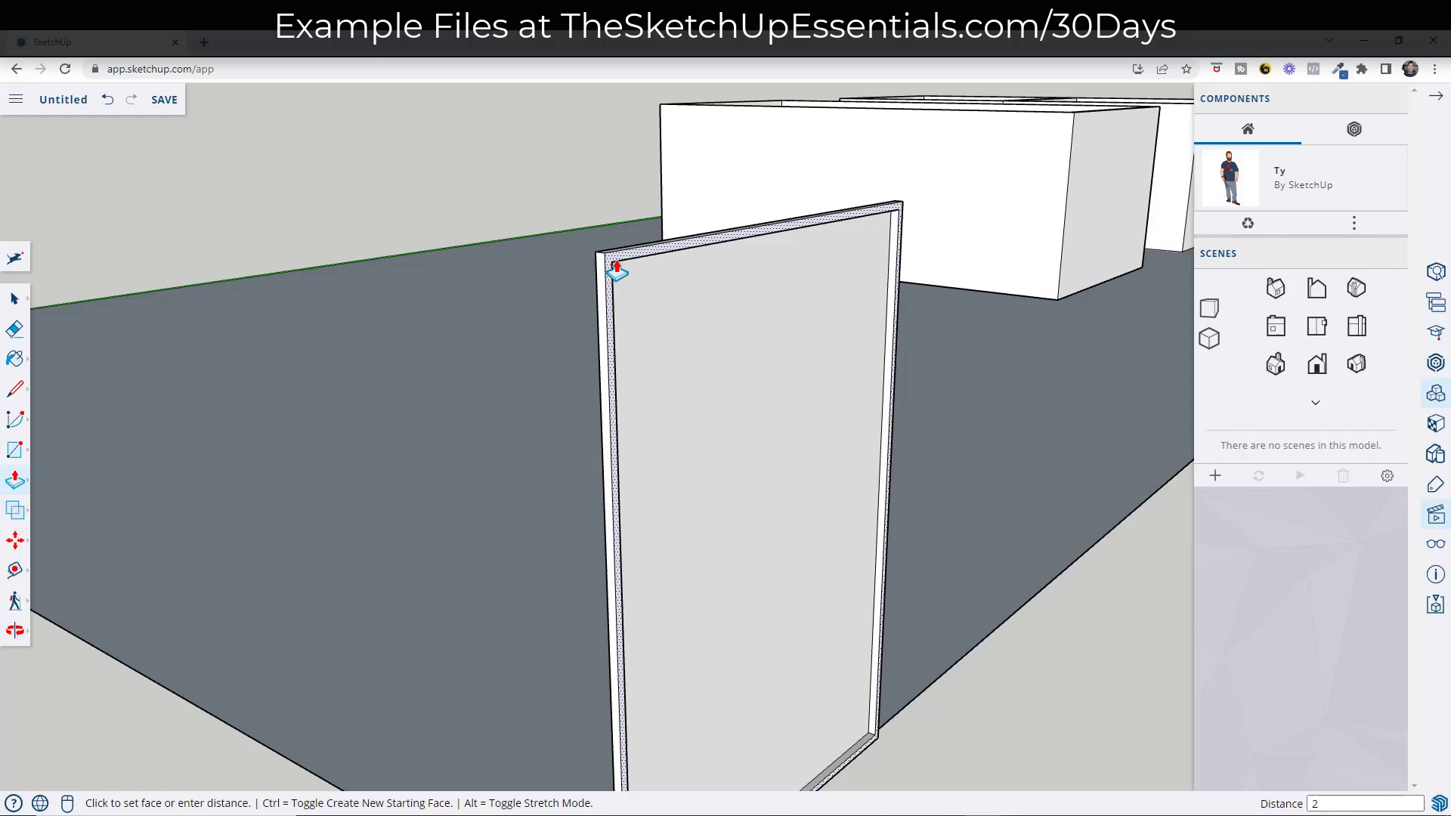
type("2")
key("Return")
key("space")
- Make the framed corner panel a component named Glass
mouse_move(858, 398)
middle_mouse_down()
mouse_move(811, 324)
mouse_move(768, 544)
mouse_move(806, 405)
mouse_move(827, 390)
mouse_move(842, 401)
middle_mouse_up()
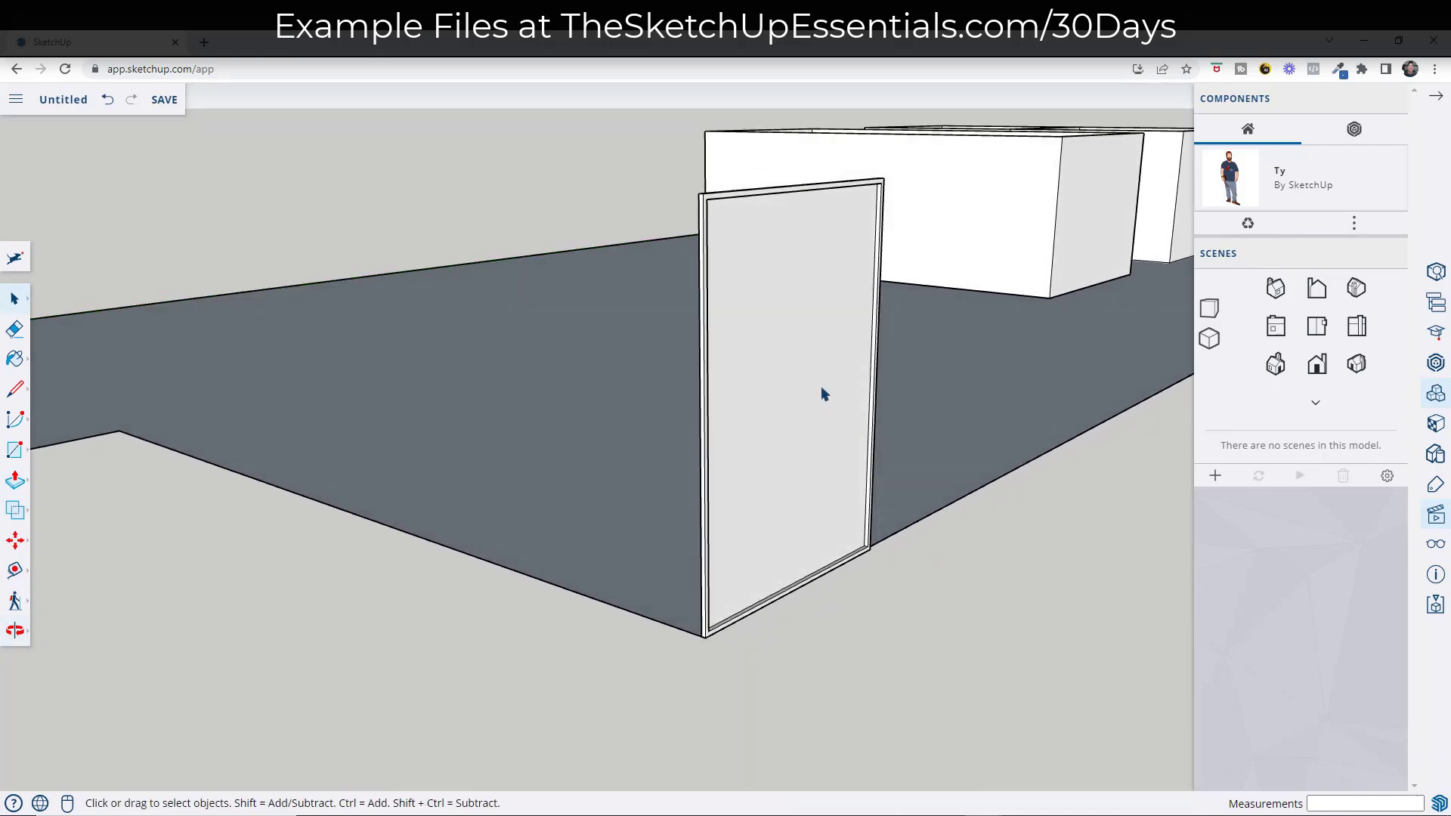
scroll(804, 343, "down", 5)
middle_click_drag(966, 341, 668, 310)
left_click(759, 360)
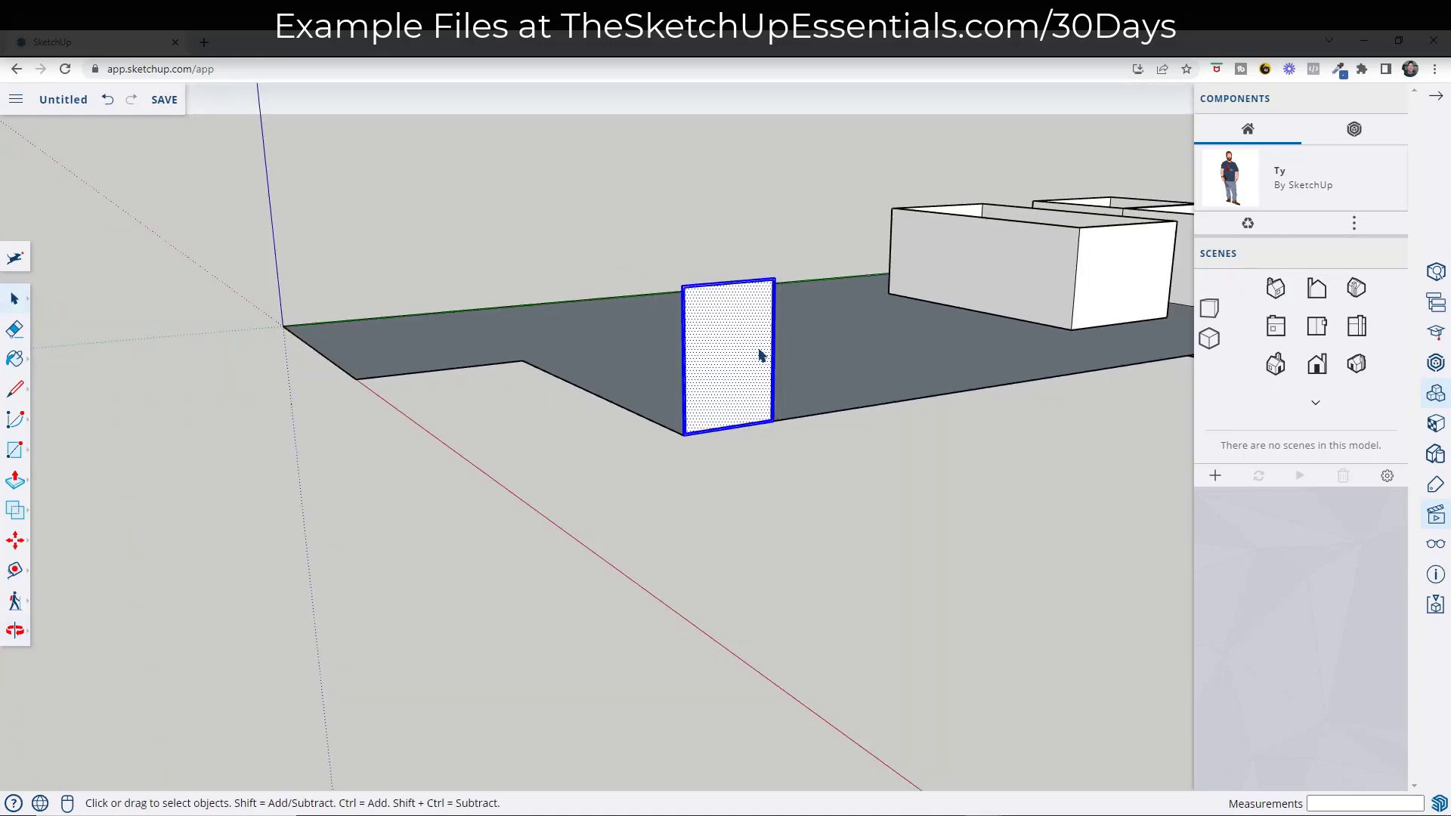
right_click(741, 323)
left_click(813, 530)
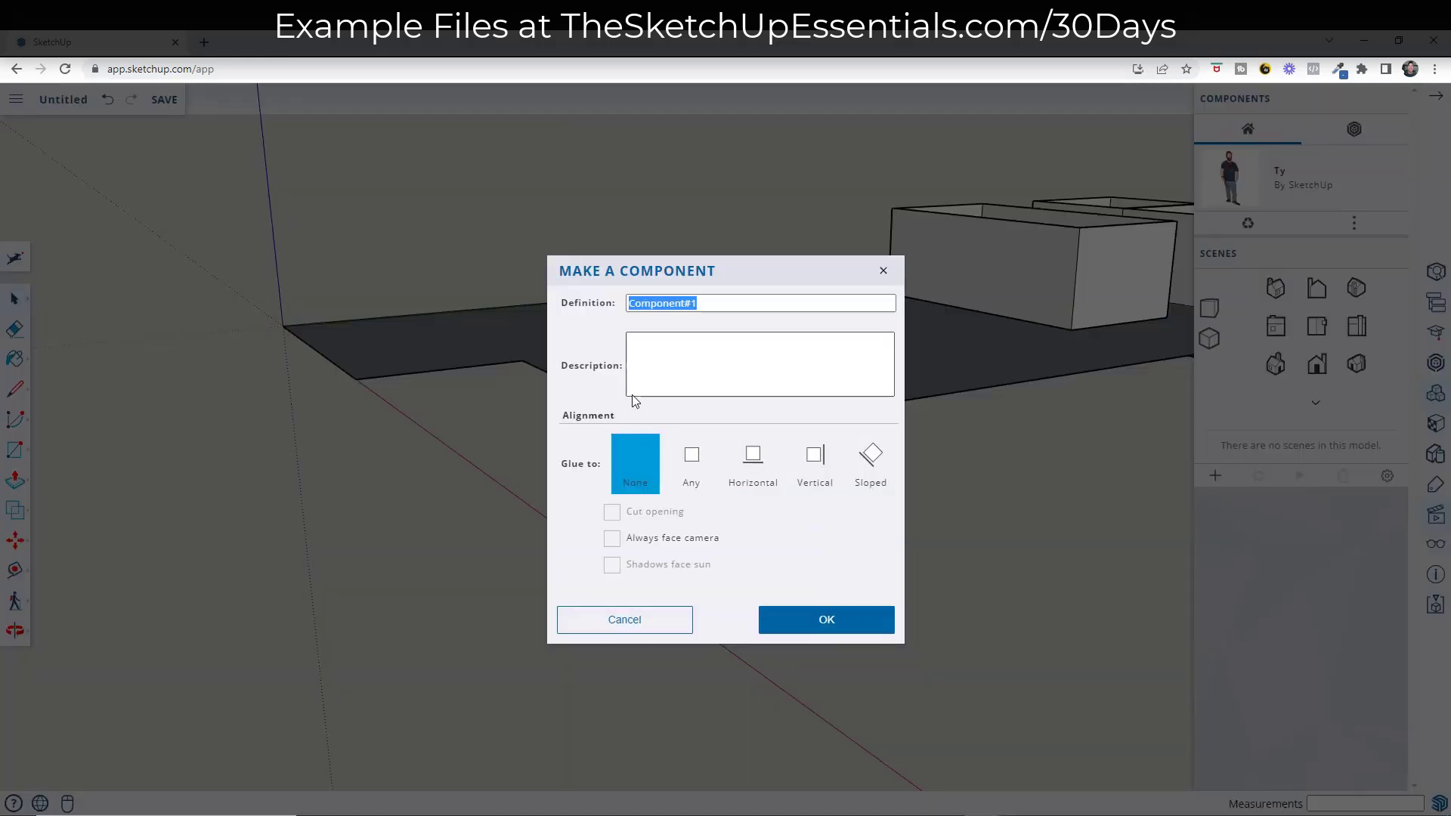
type("Glass")
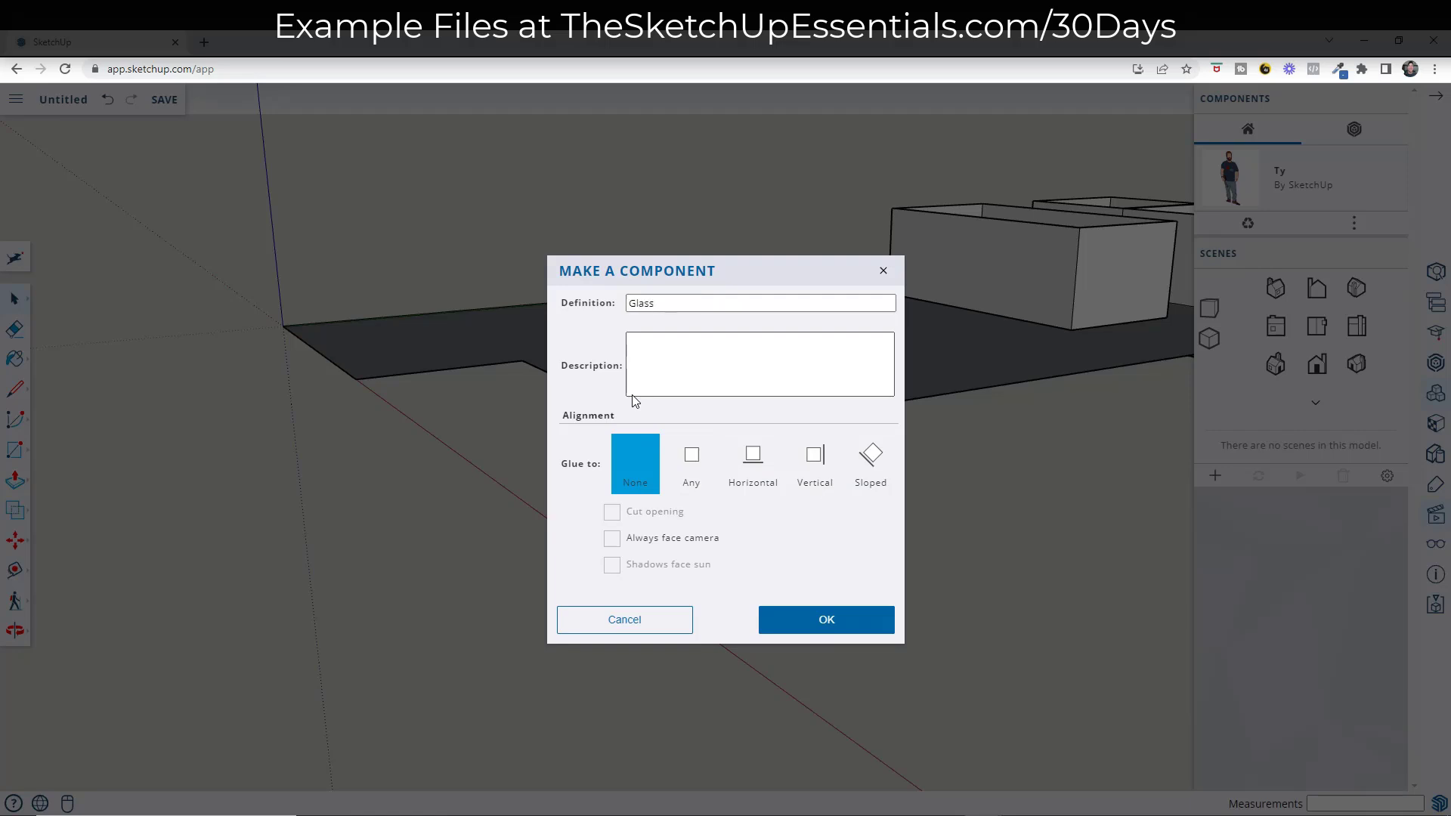
key("Return")
- Copy the Glass component 10' along the long floor edge so the copy butts against the original panel
middle_click_drag(729, 312, 788, 475)
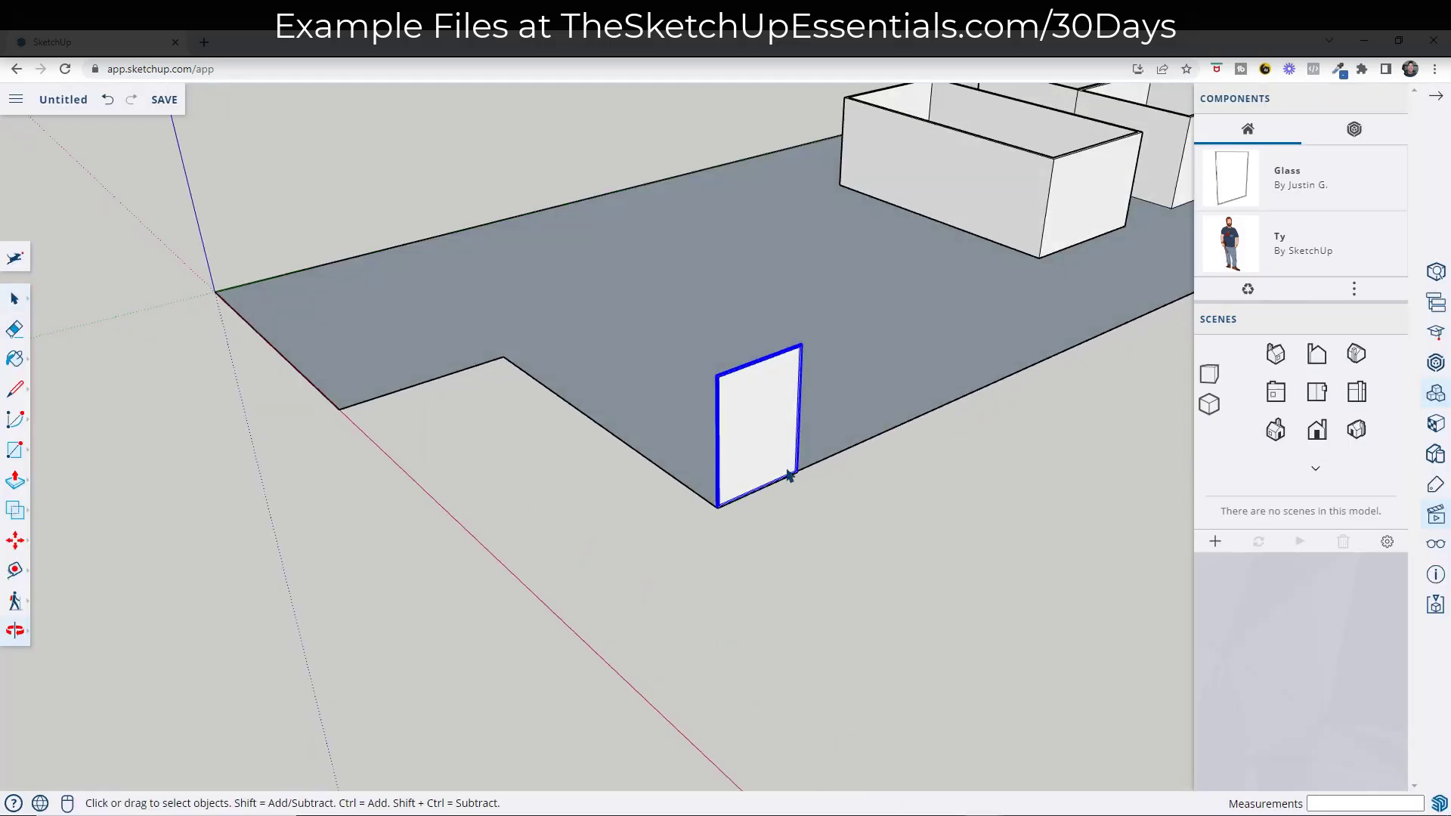
scroll(777, 415, "up", 8)
key("m")
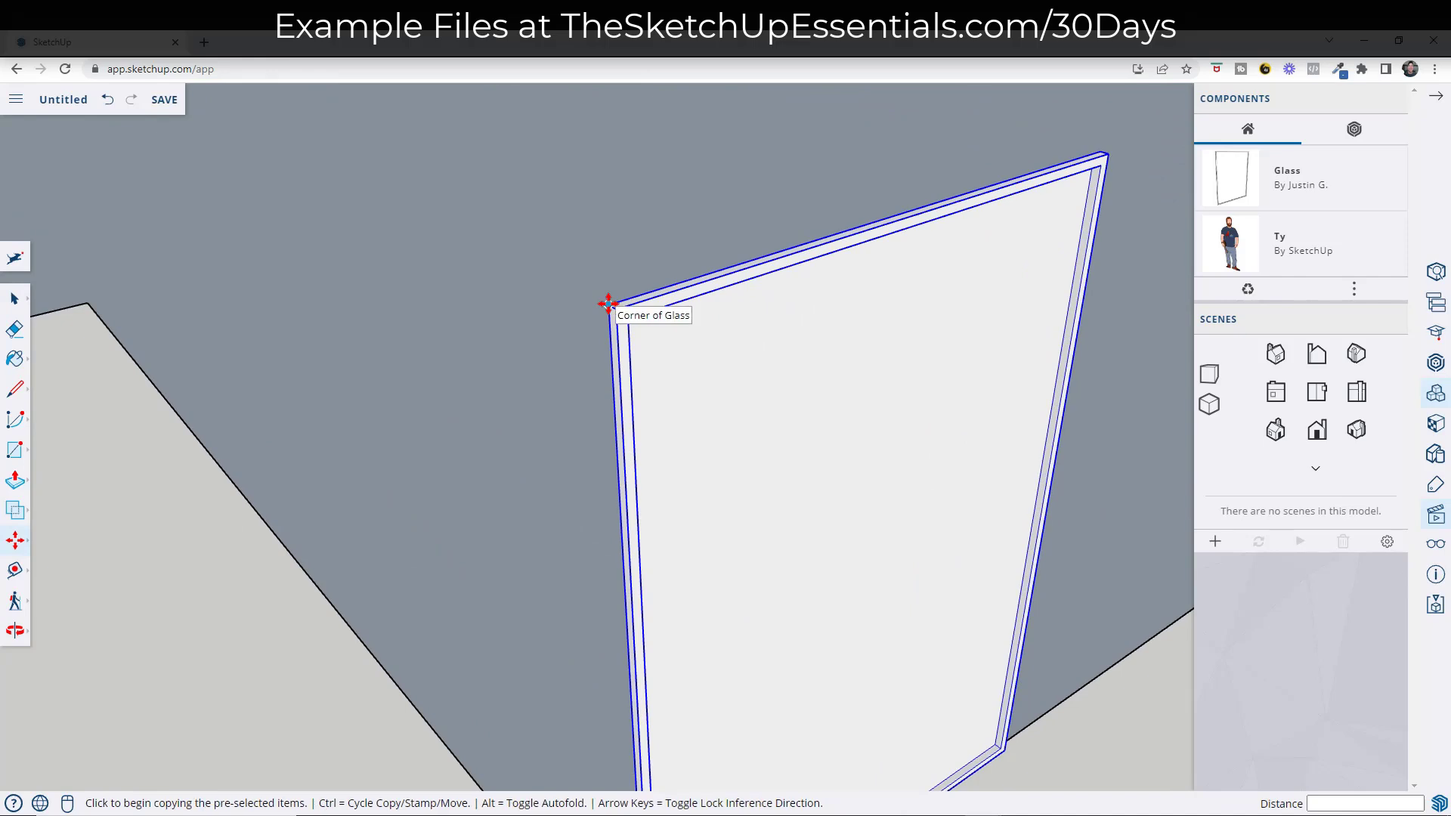
left_click(609, 304)
key("ctrl")
scroll(868, 216, "down", 3)
scroll(920, 202, "up", 5)
scroll(810, 298, "up", 3)
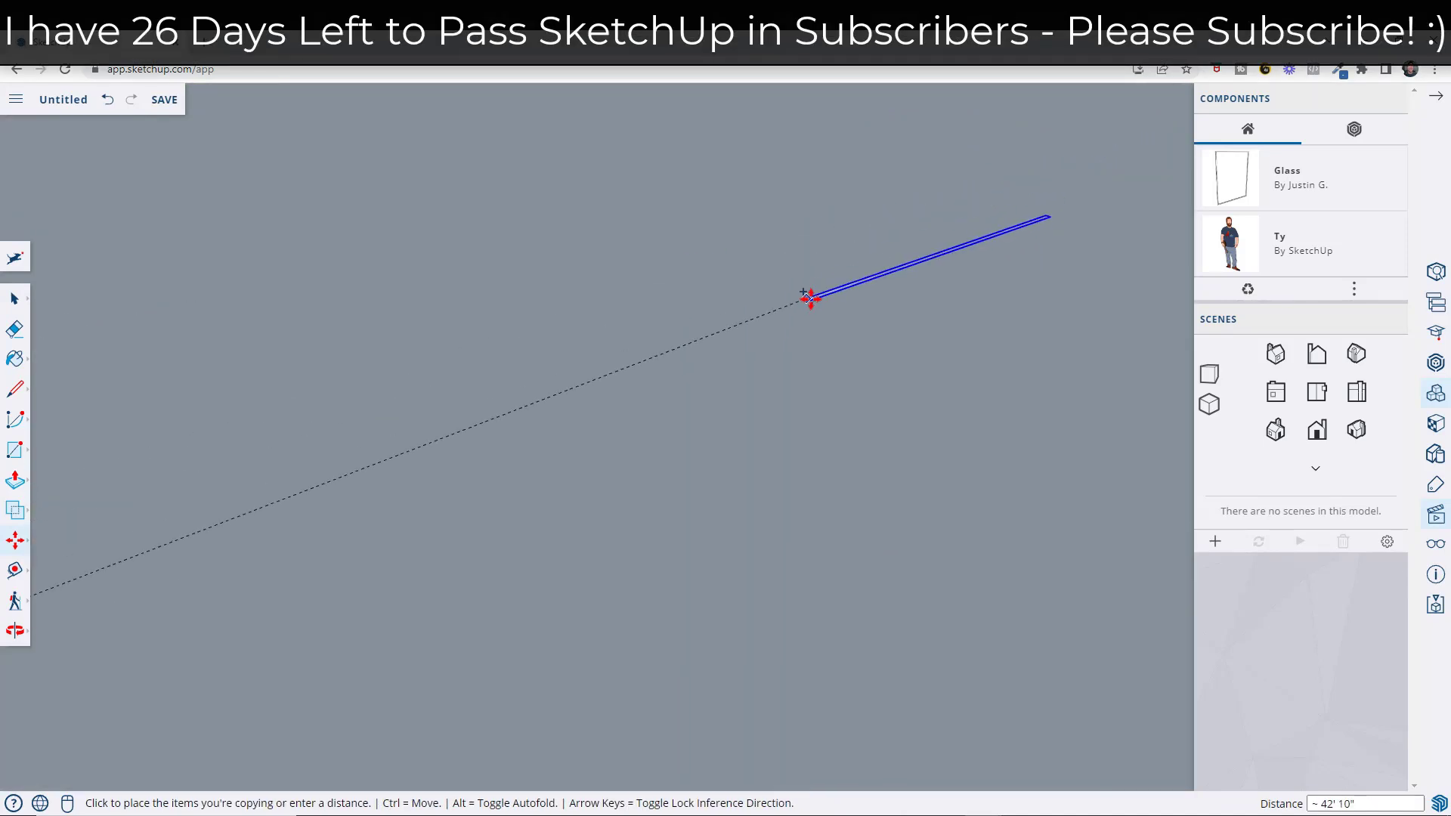
scroll(778, 315, "down", 5)
left_click(767, 335)
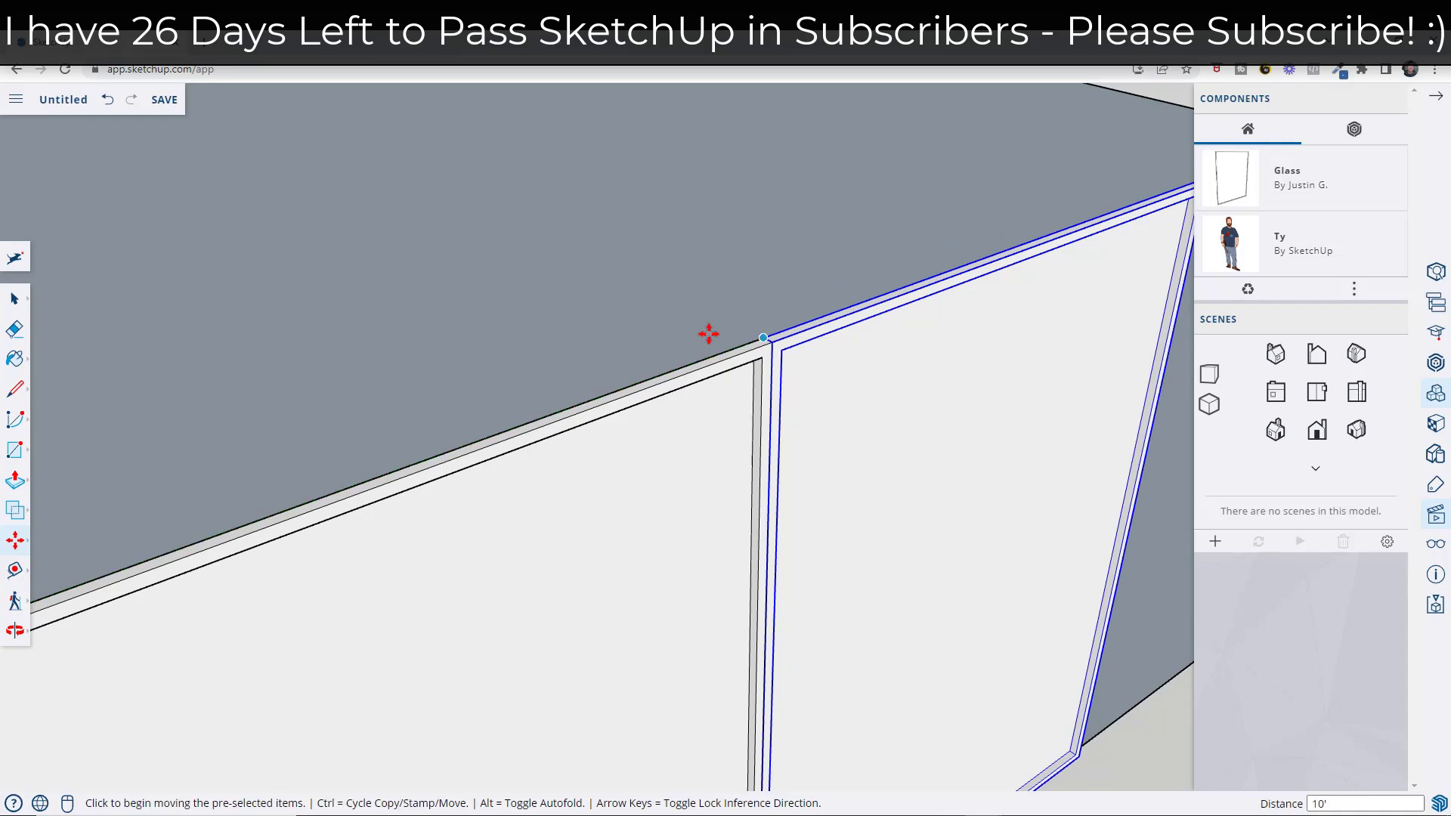
- Multiply the panel copy as a *14 array along the long floor edge
scroll(680, 262, "down", 6)
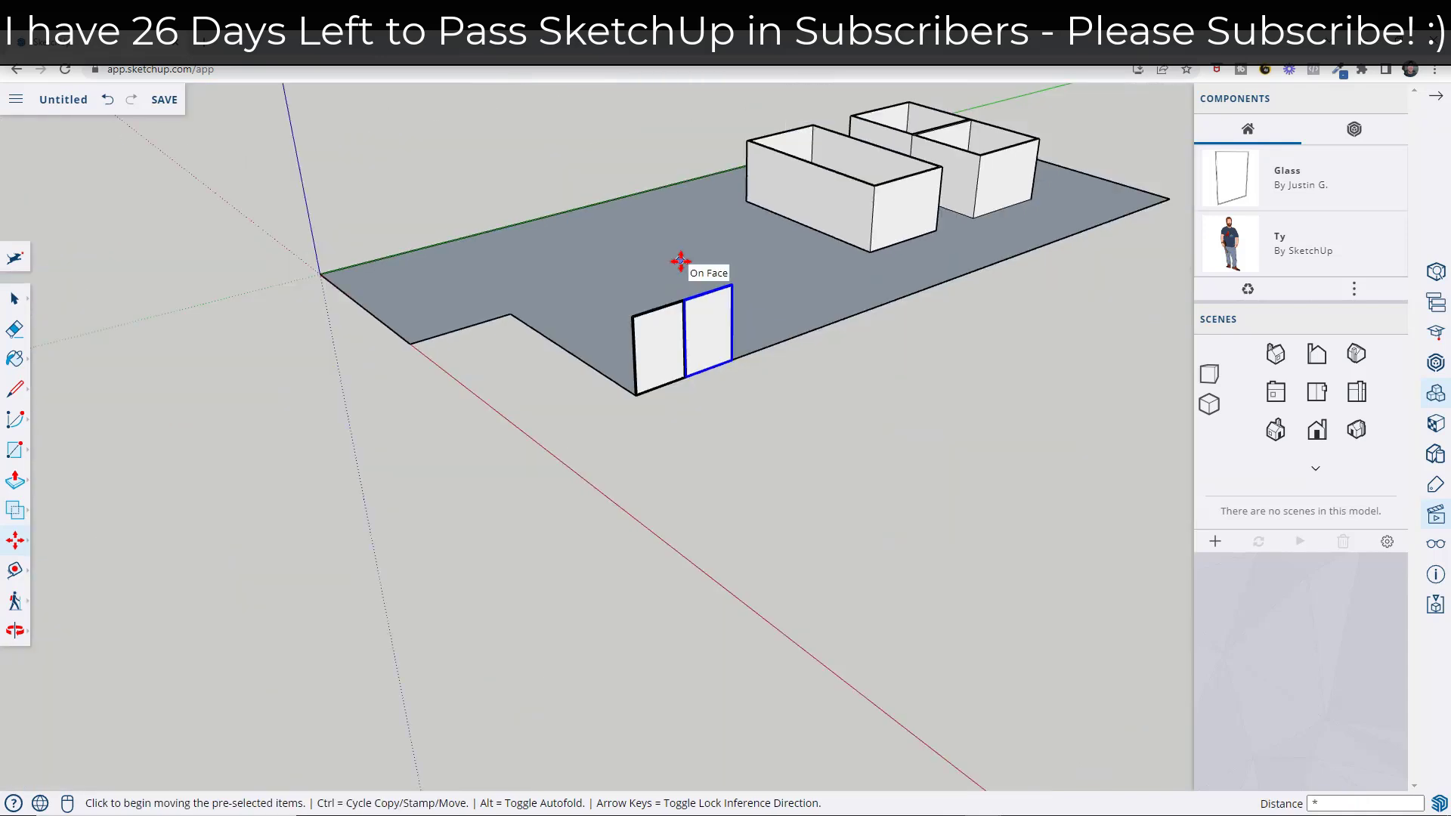
key("Return")
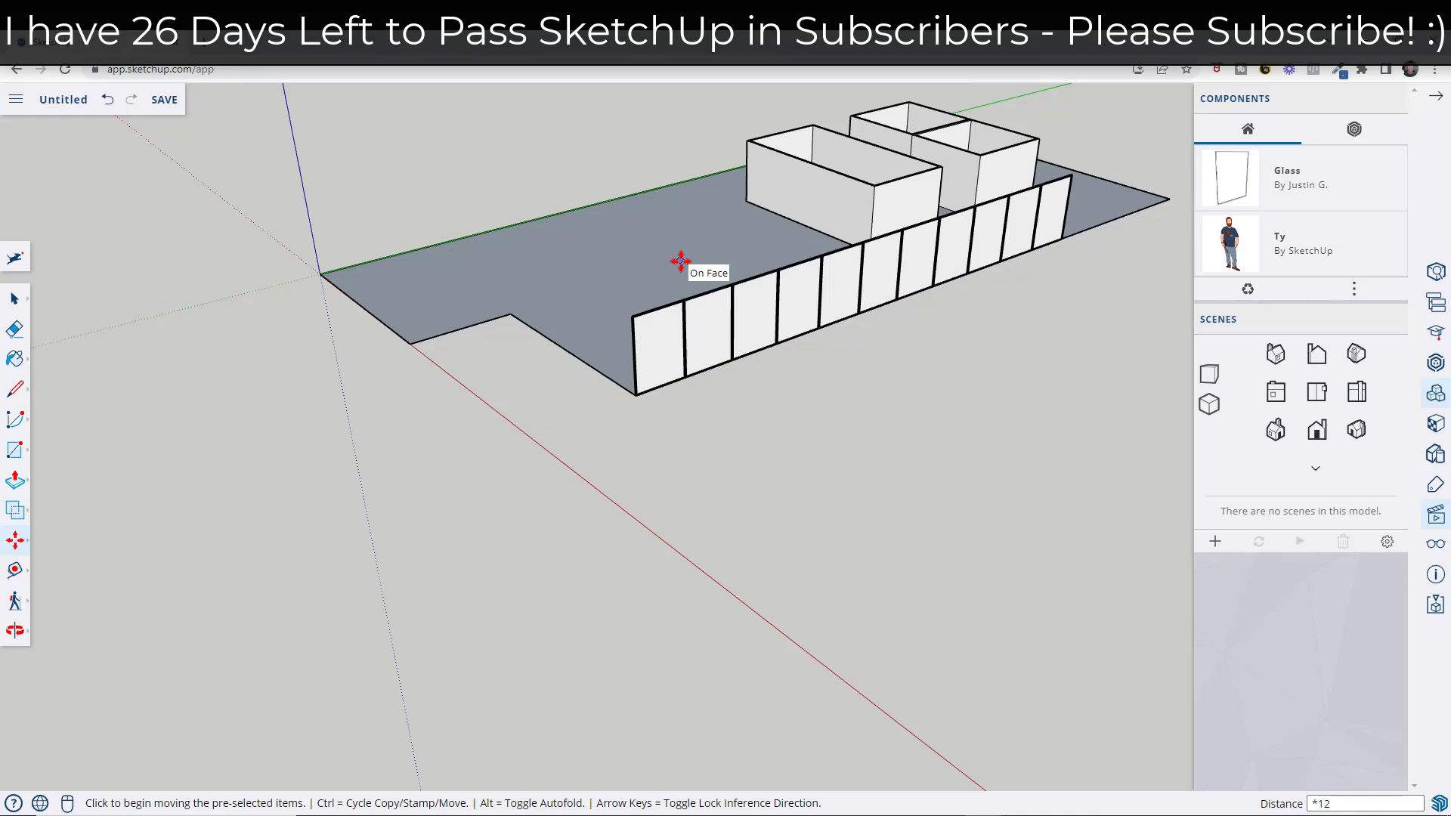
type("*14")
key("Return")
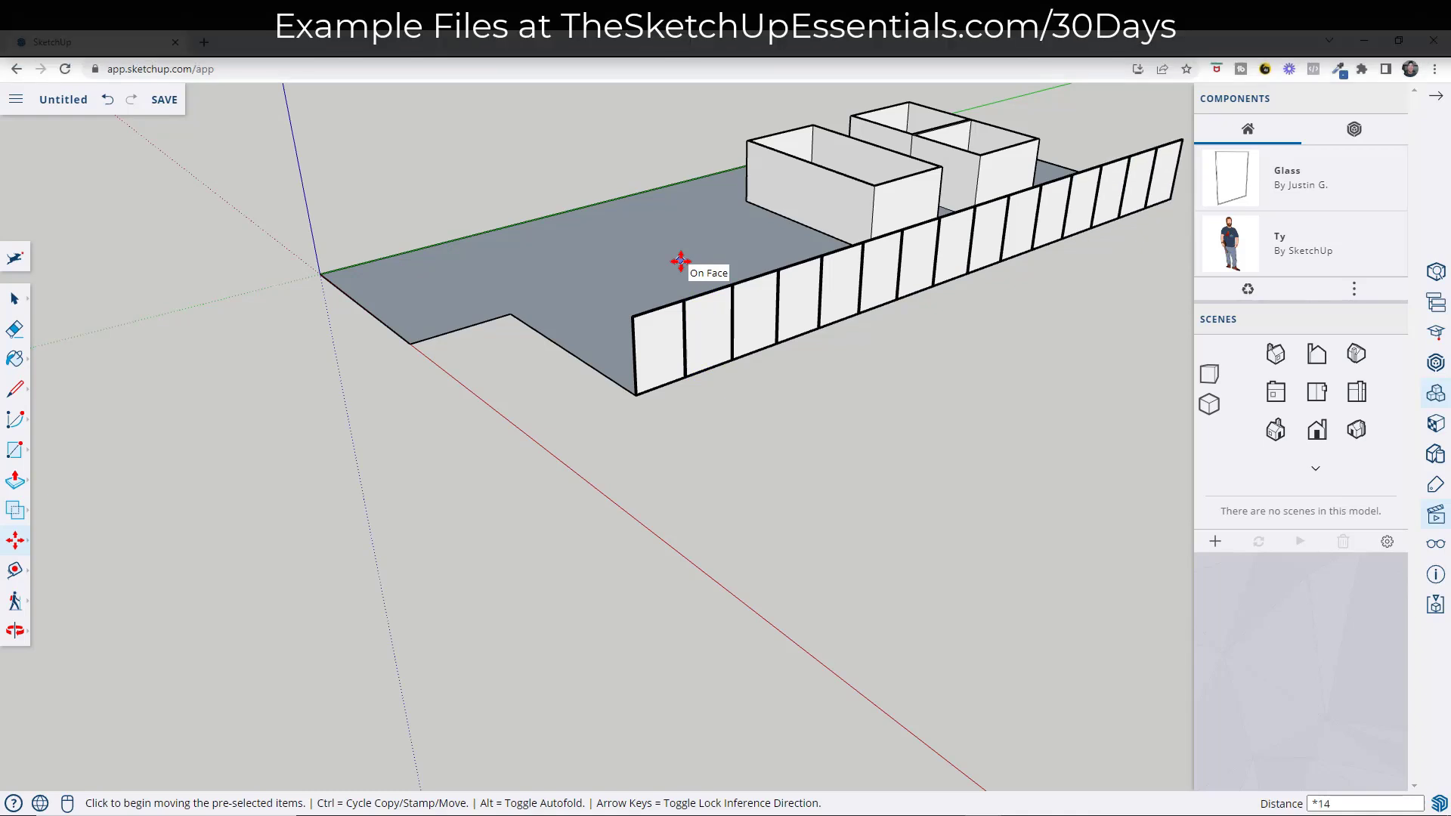
key("Escape")
- Edit the first Glass component and paint its pane with Translucent Glass Blue from the Glass and Mirrors materials
middle_click_drag(686, 229, 667, 340)
key("space")
scroll(744, 345, "up", 5)
left_click(745, 340)
double_click(667, 340)
scroll(687, 378, "down", 2)
scroll(687, 378, "up", 2)
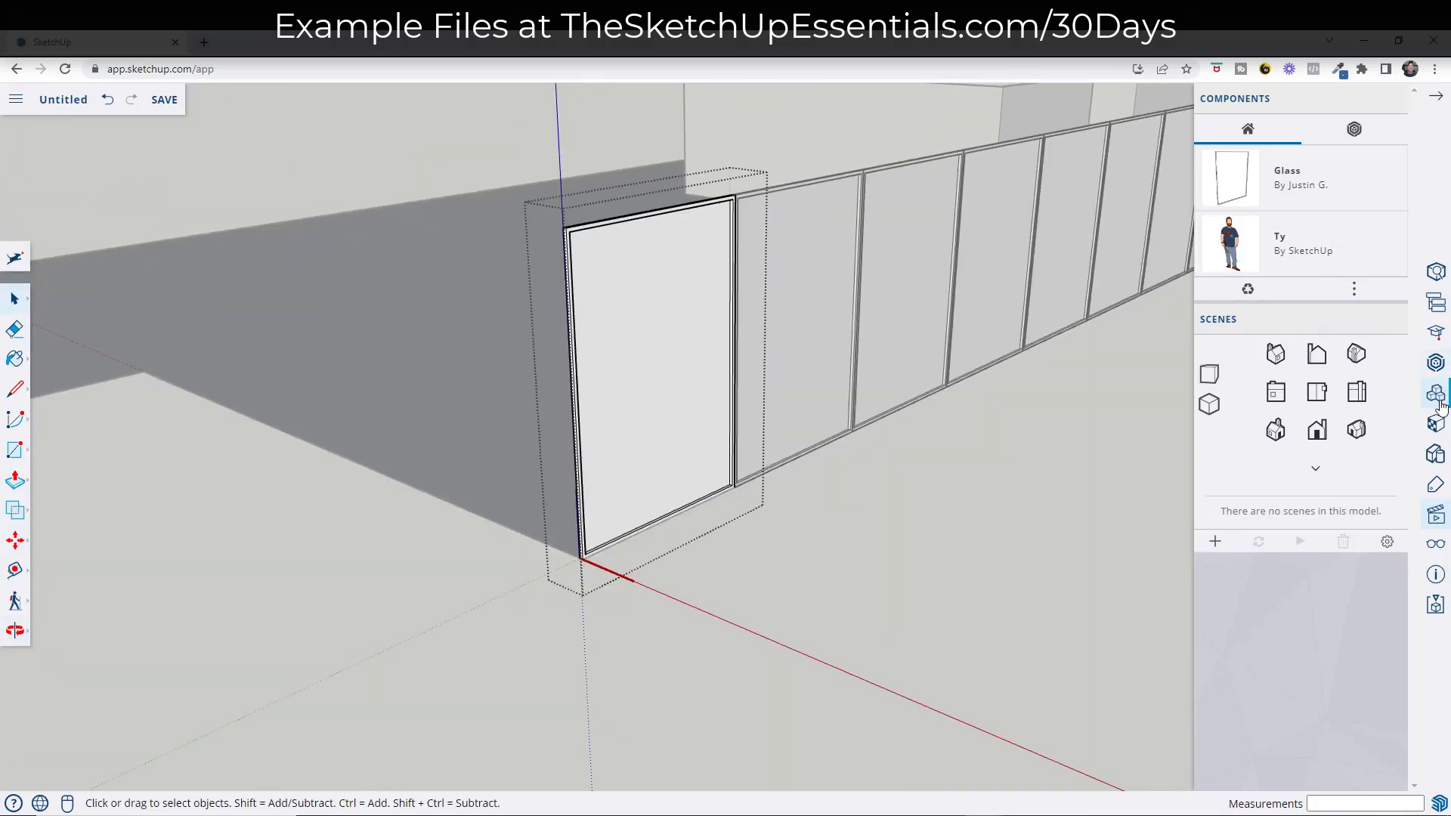
left_click(1435, 426)
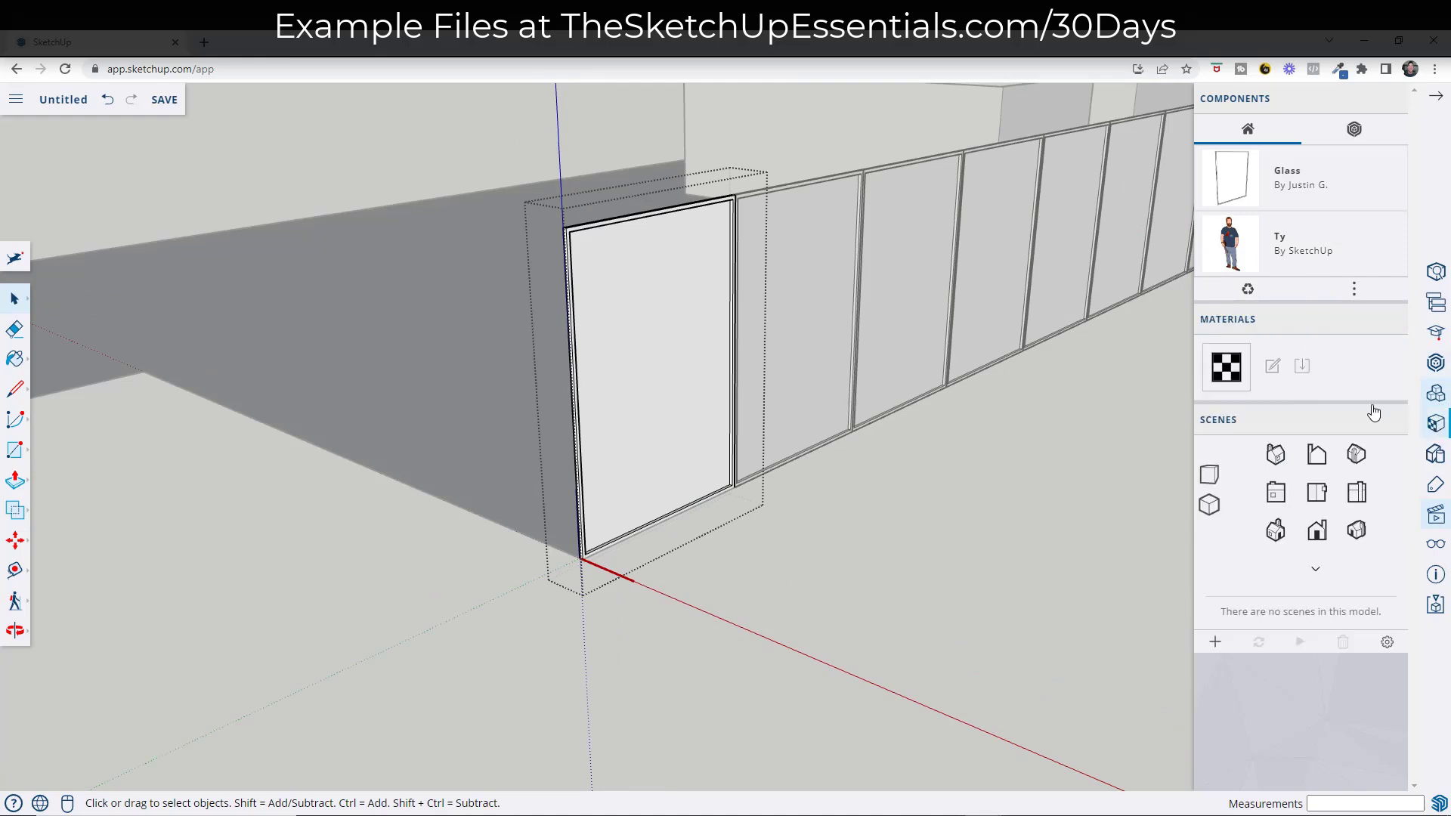
left_click(1354, 415)
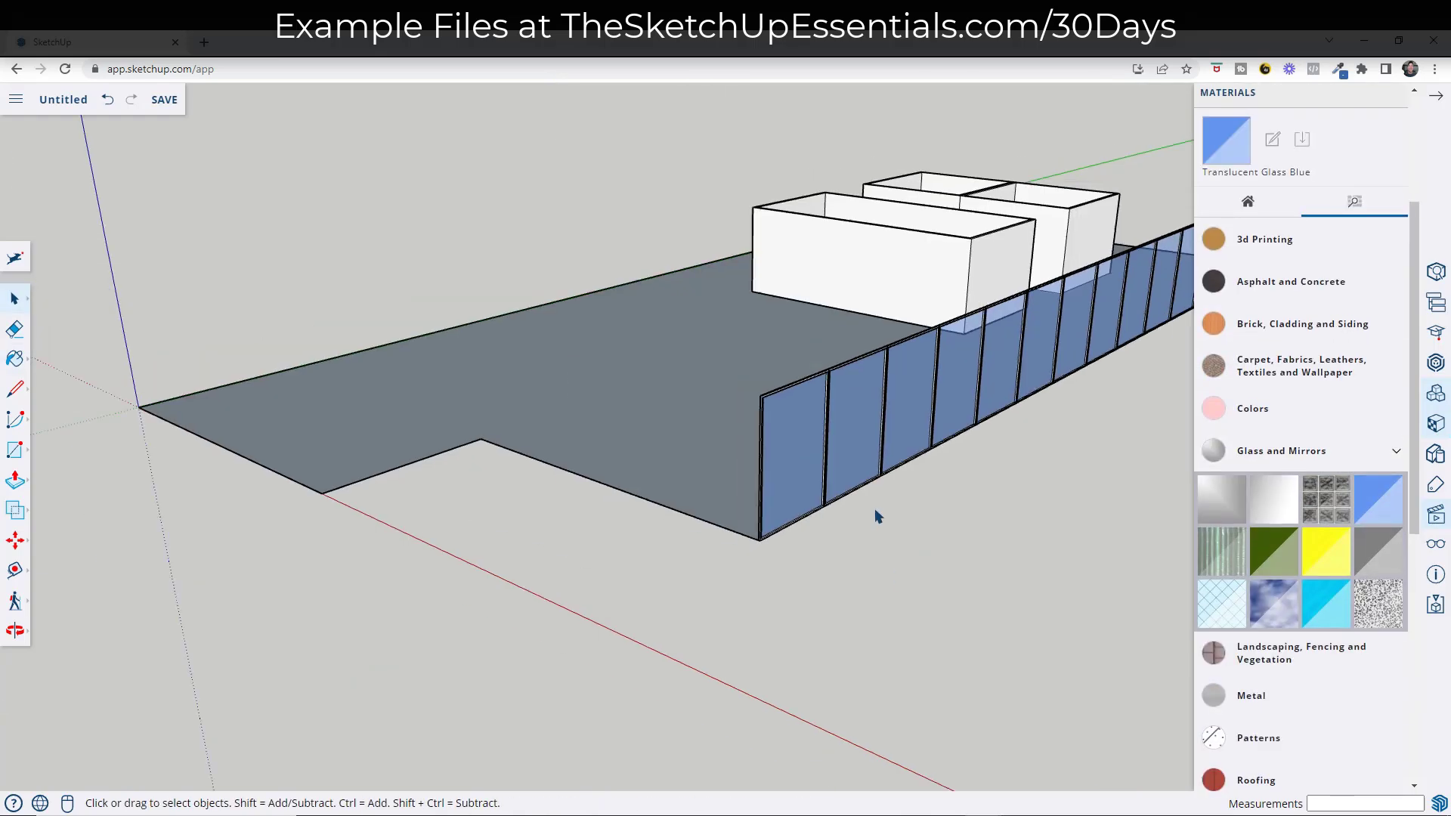
- Copy the first Glass panel 10' along the long wall line so the copy extends past the floor corner
left_click(798, 423)
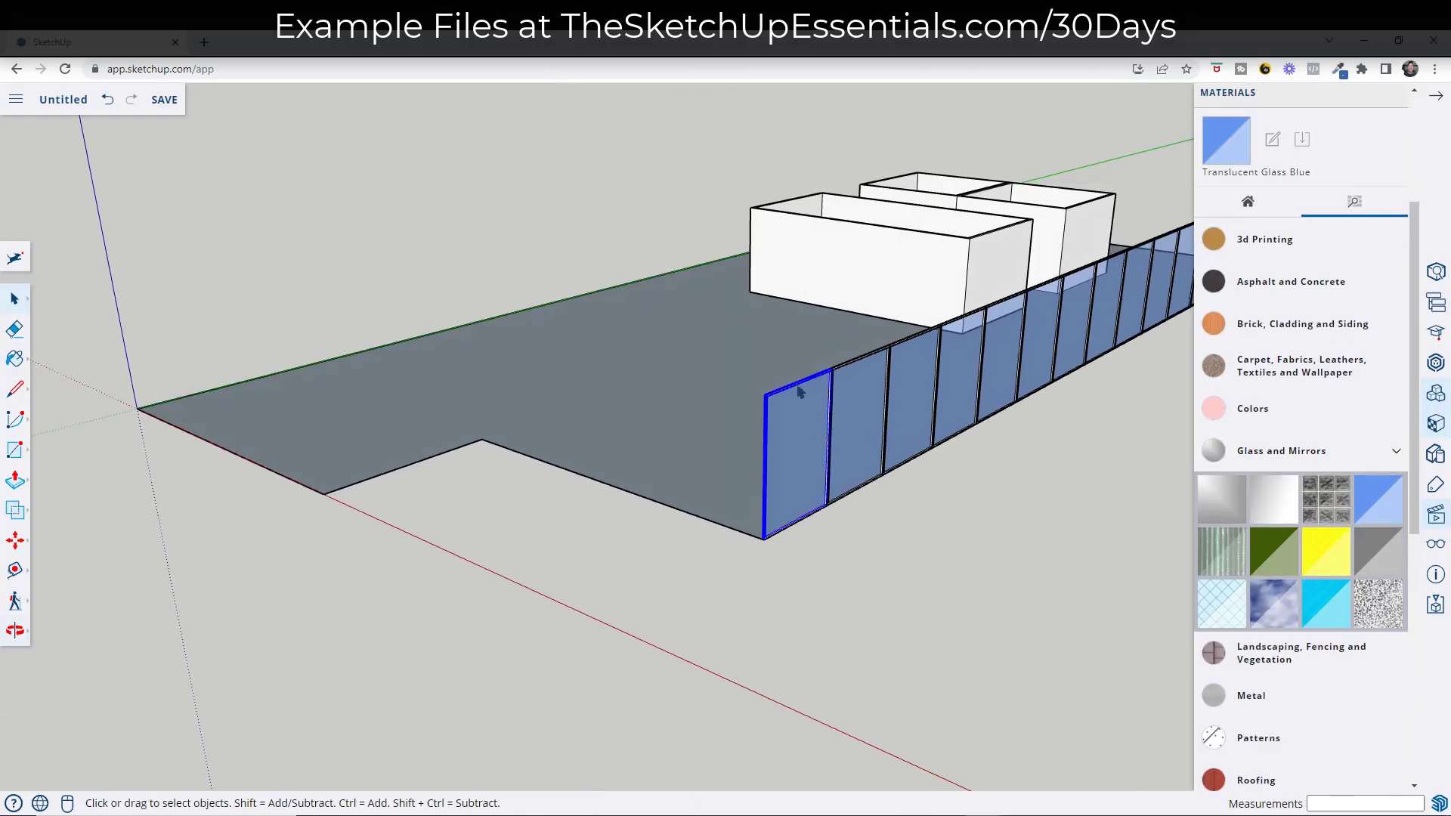
scroll(820, 420, "down", 1)
key("m")
scroll(821, 421, "up", 3)
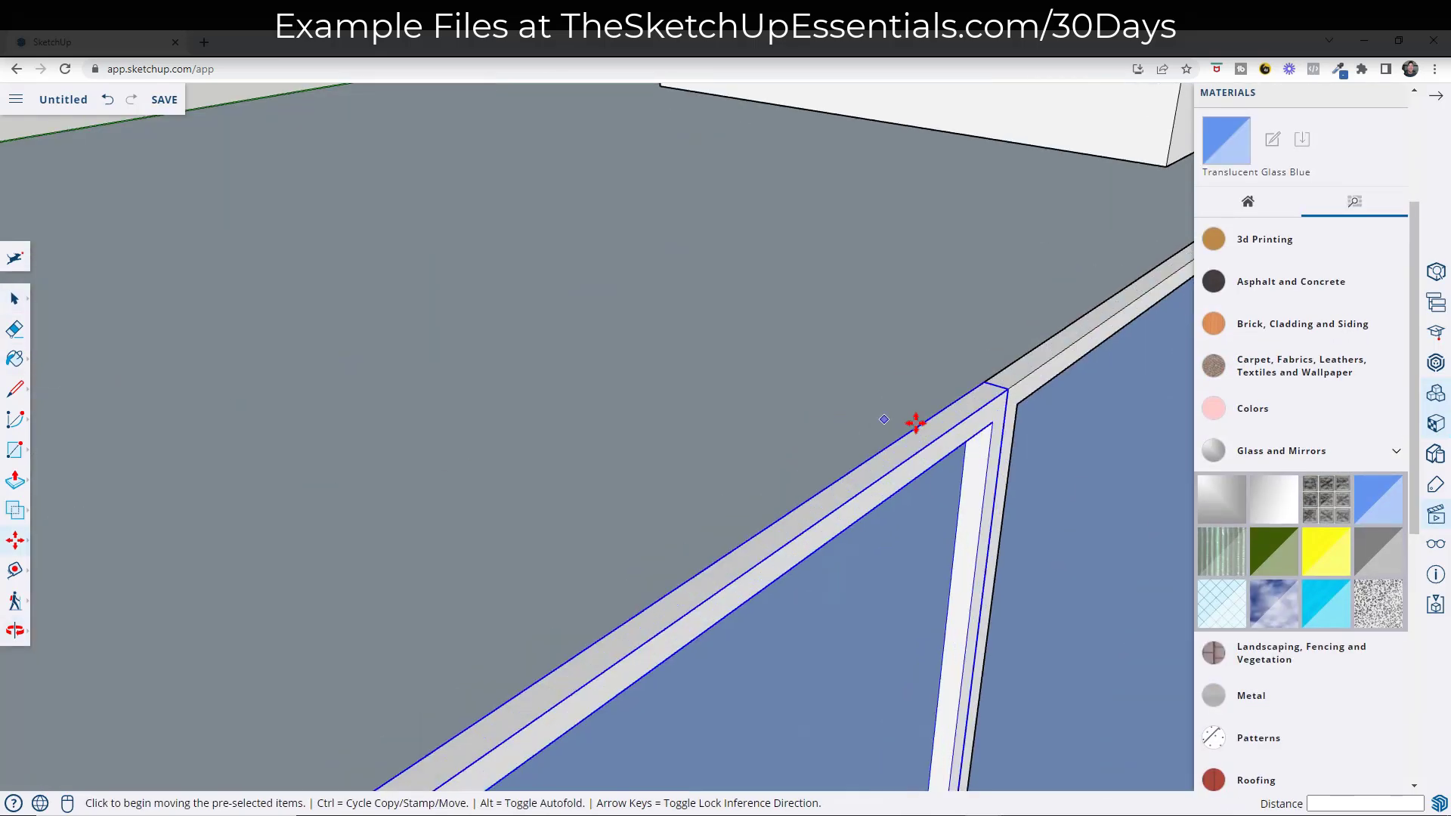
left_click(988, 392)
key("ctrl")
scroll(917, 431, "down", 3)
scroll(756, 541, "up", 3)
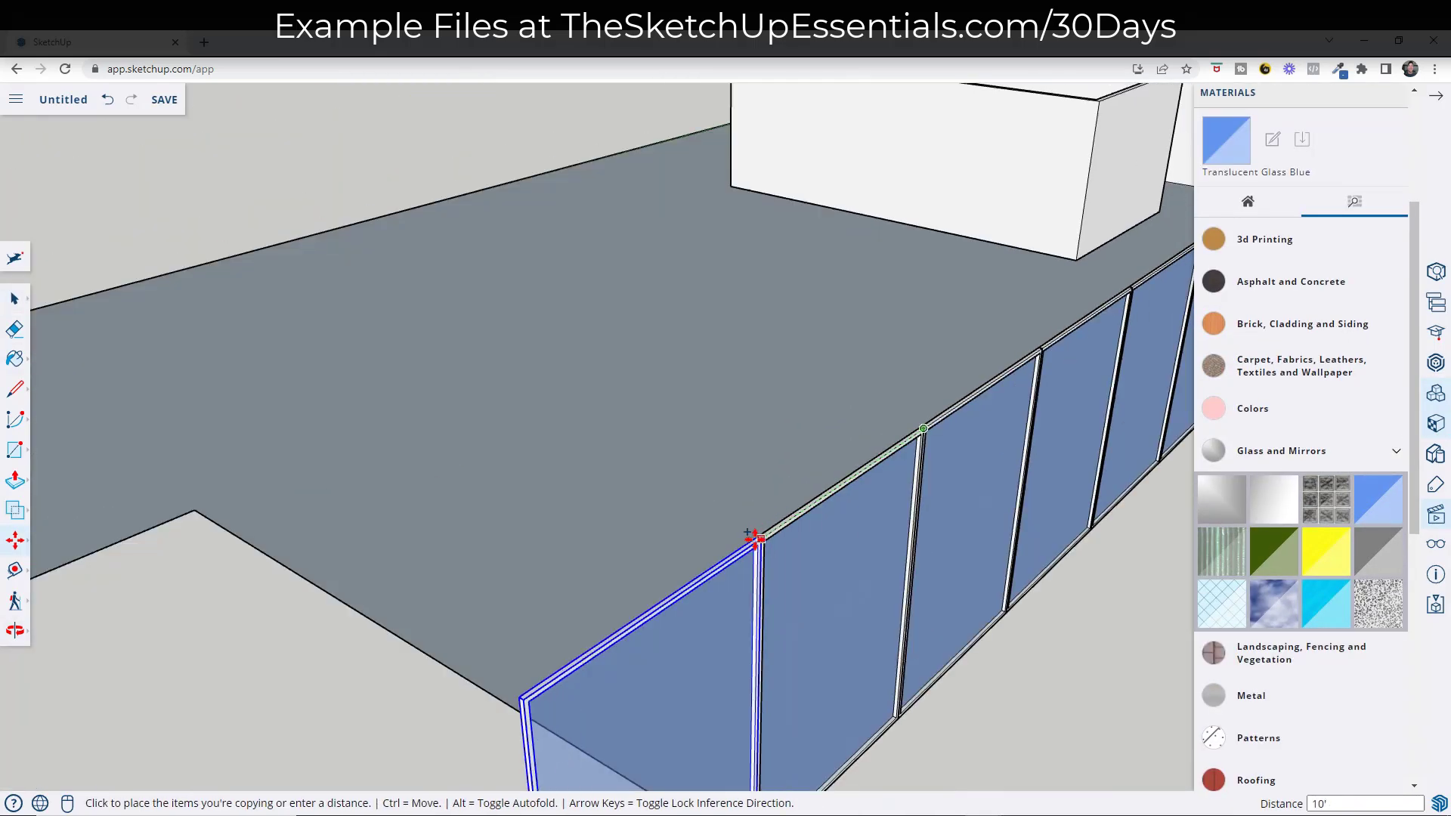
scroll(761, 543, "up", 1)
left_click(764, 519)
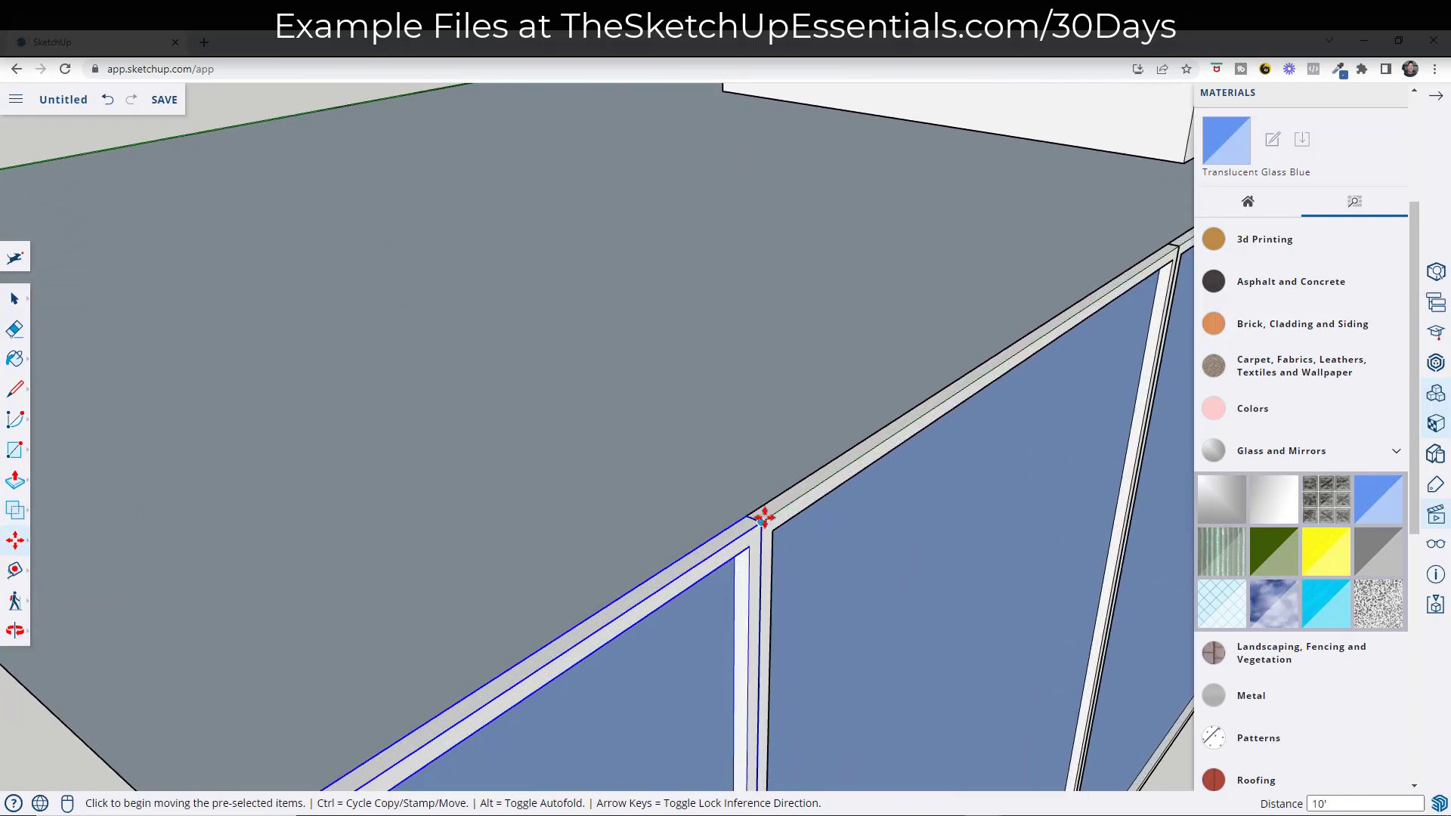
- Rotate the overhanging panel copy about its upper corner so it runs parallel to the adjoining short floor edge
key("q")
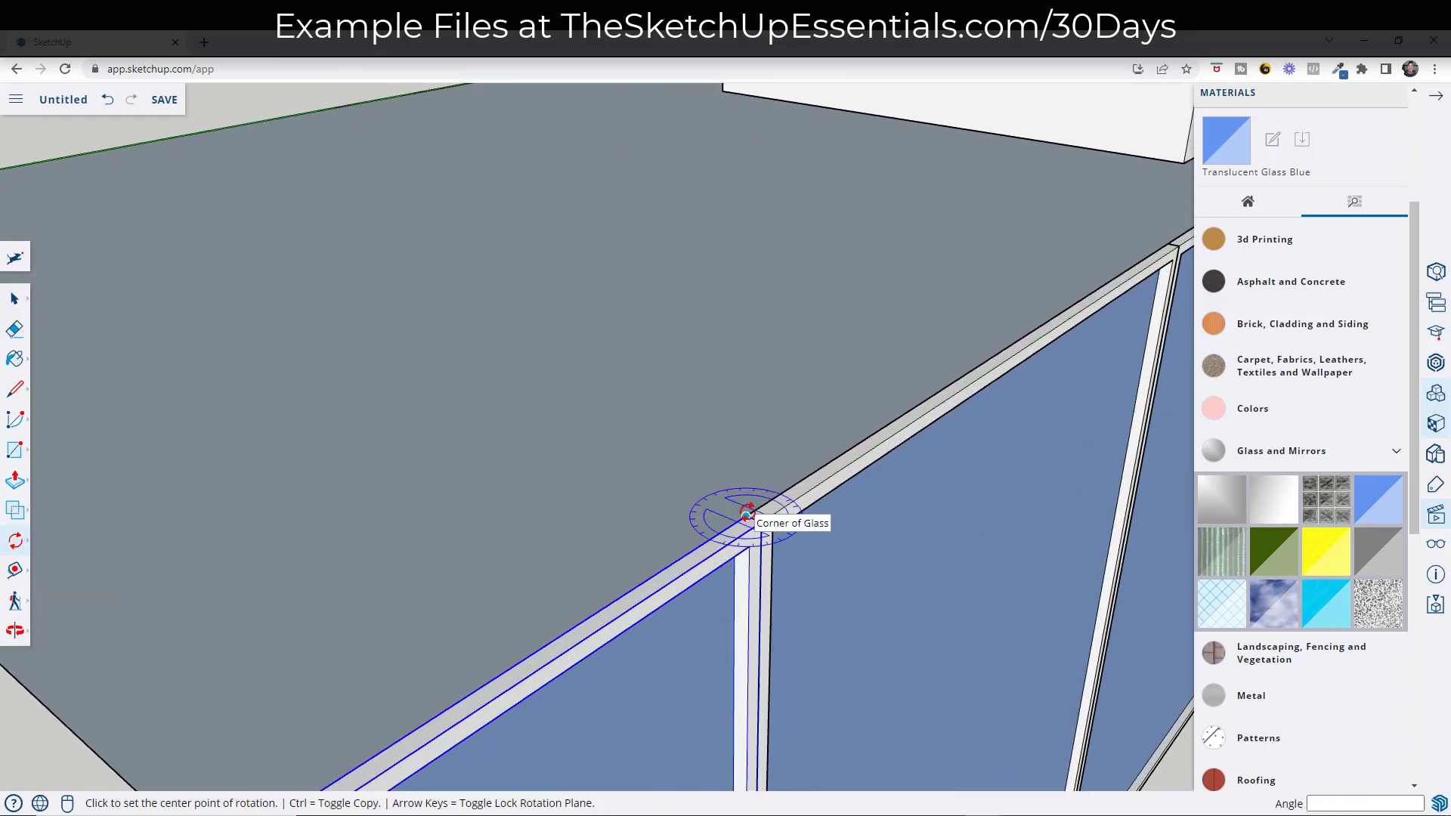
left_click(746, 516)
left_click(705, 544)
left_click(682, 495)
scroll(831, 423, "down", 3)
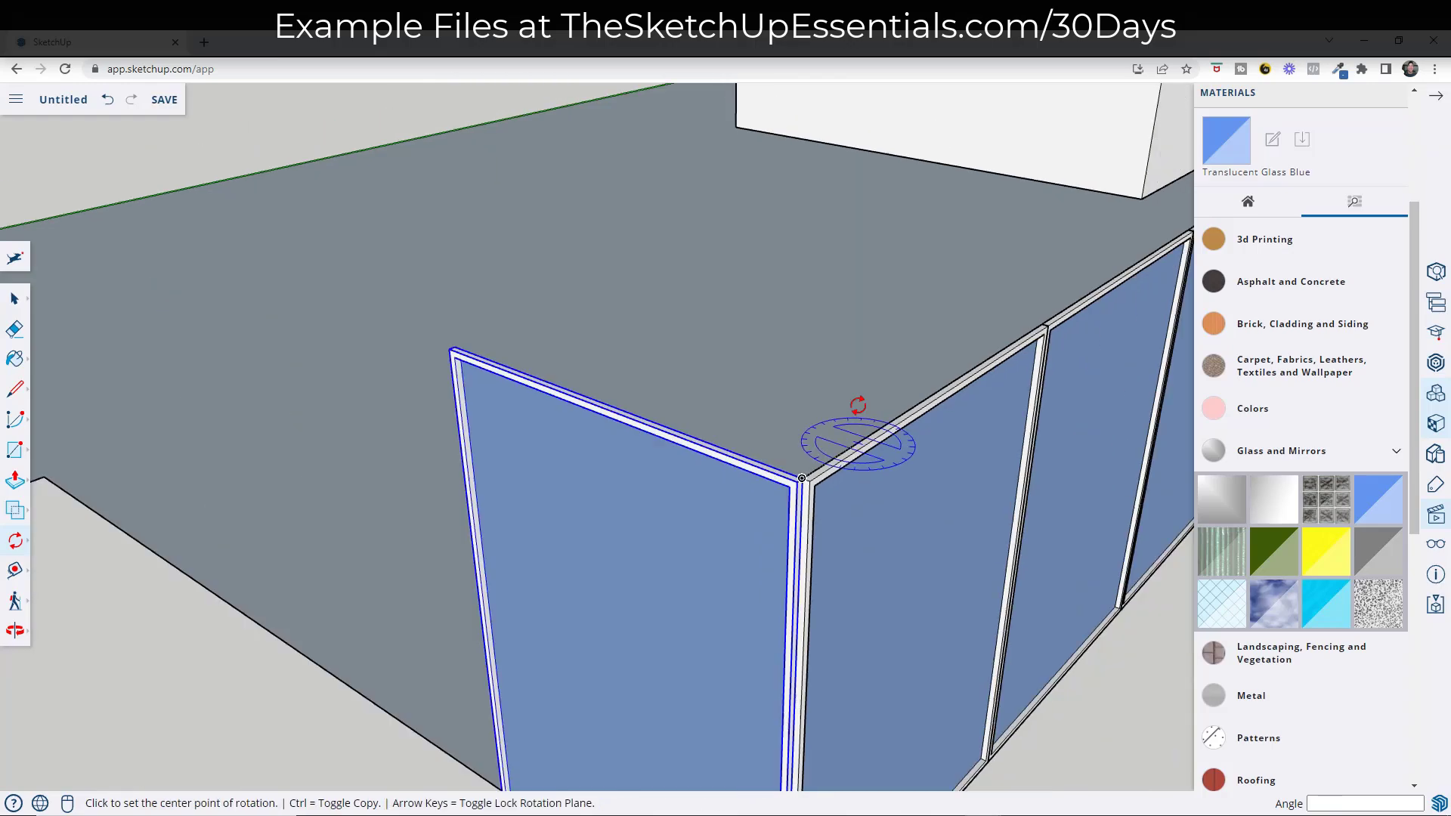
- Array Glass panels along the remaining floor edges to enclose the floor, using *16 for the final long side
key("m")
scroll(826, 424, "up", 3)
middle_click_drag(826, 424, 716, 580)
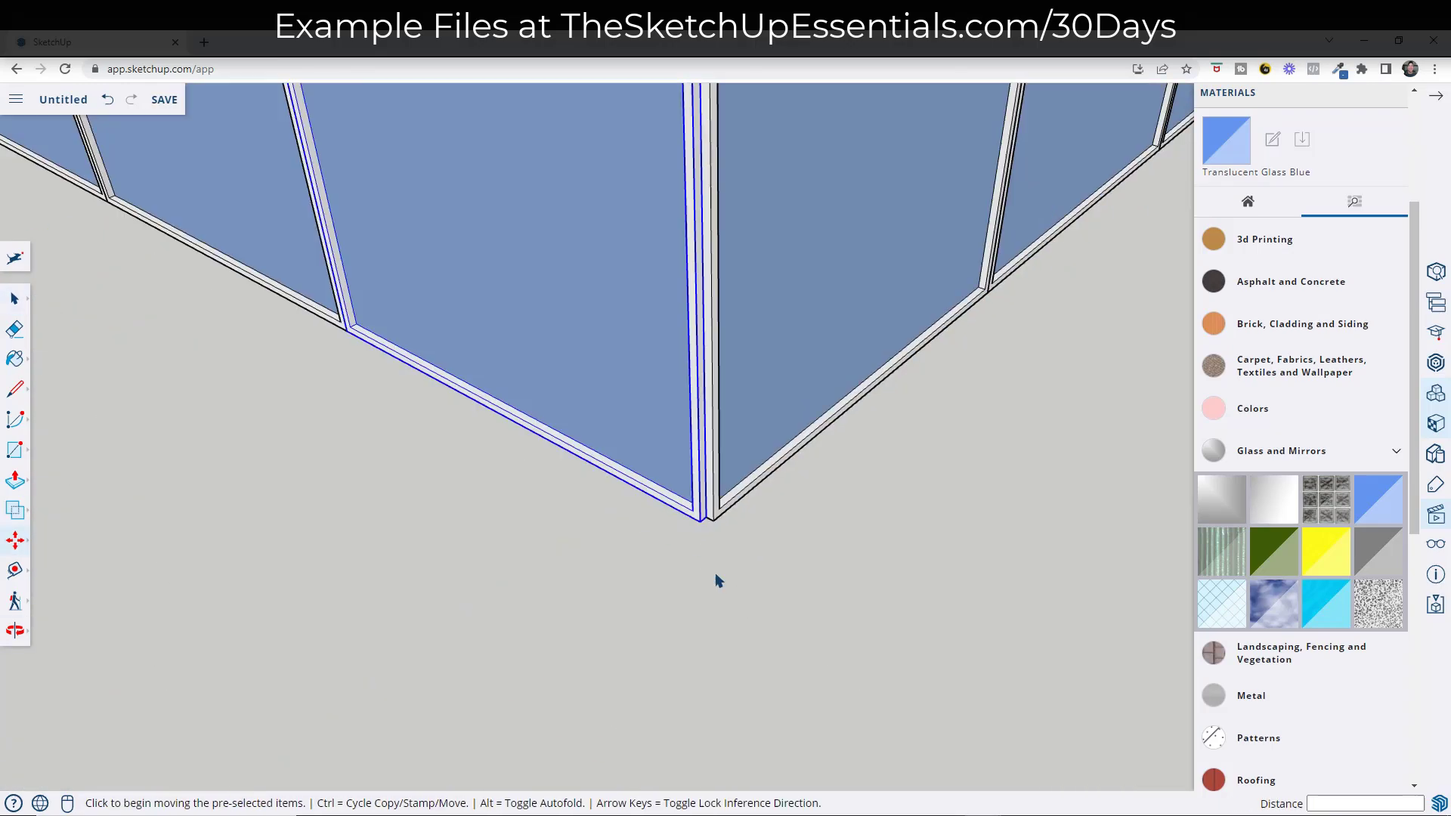
key("ctrl")
left_click(715, 580)
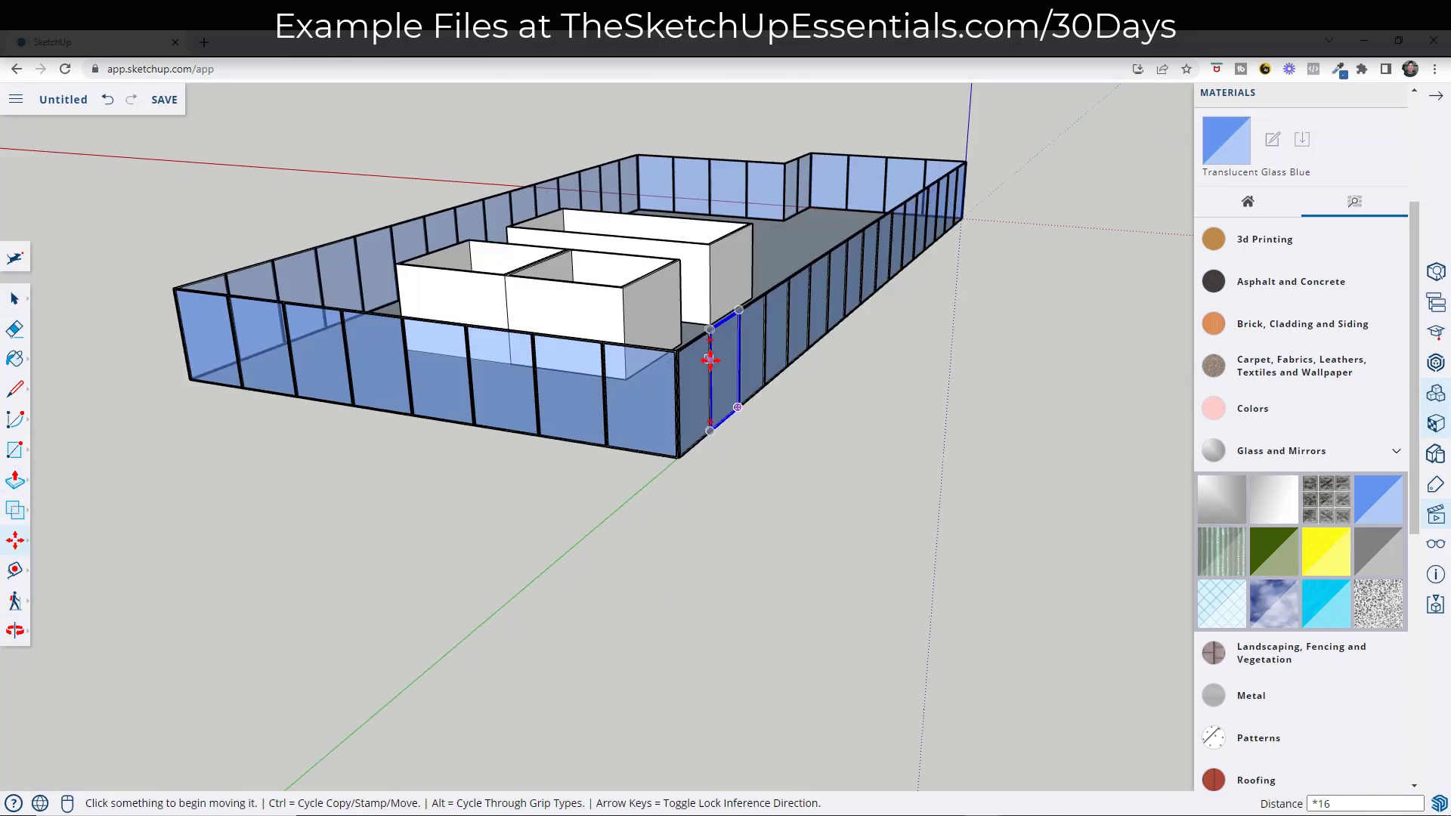
- Make the floor face a group
middle_click_drag(709, 346, 657, 449)
right_click(658, 454)
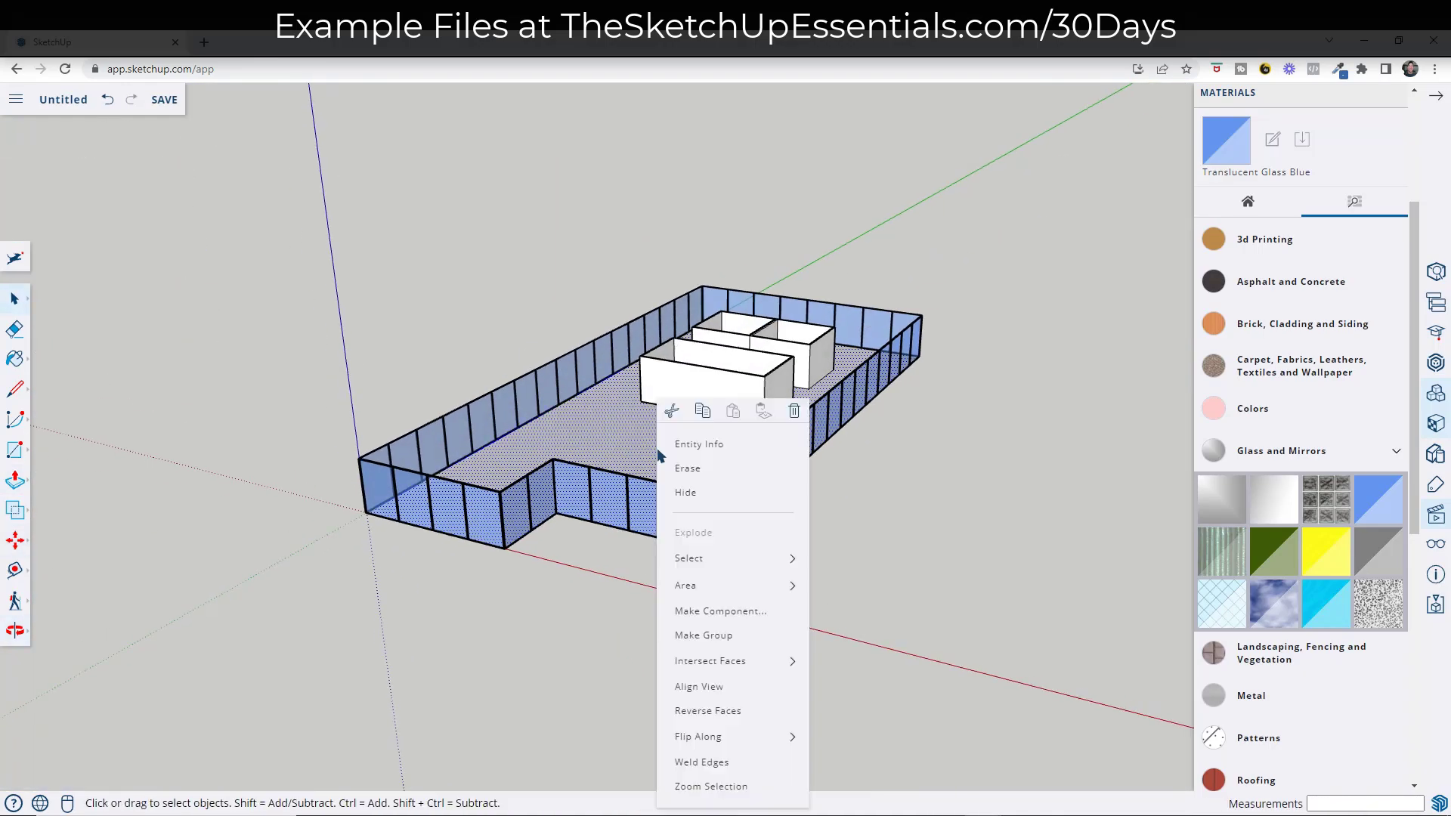
left_click(719, 636)
- Group all the Glass panels around the floor perimeter as one curtain wall
middle_click_drag(717, 543, 411, 301)
middle_click_drag(1007, 551, 677, 492)
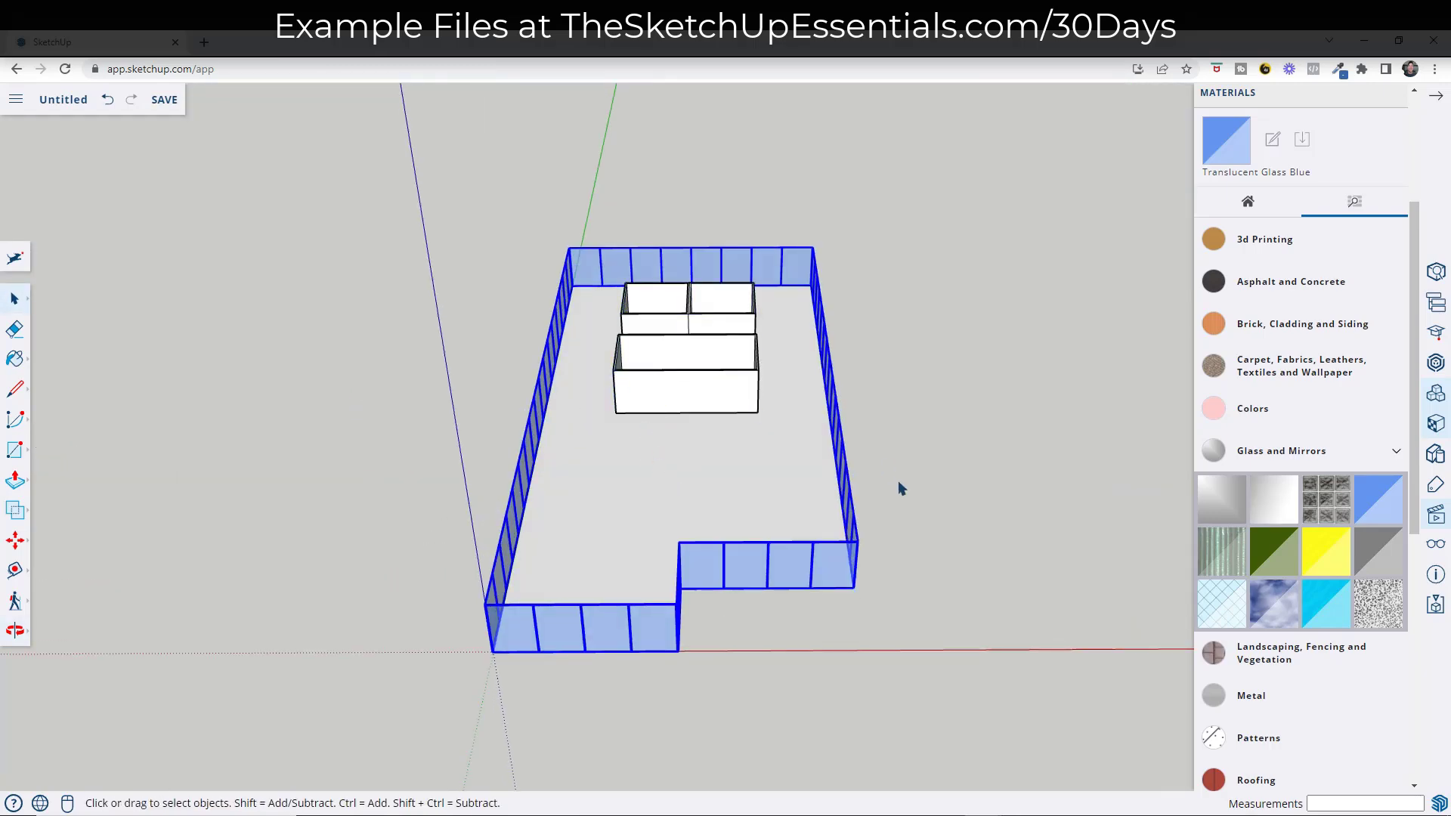
middle_click_drag(901, 489, 712, 311)
right_click(711, 462)
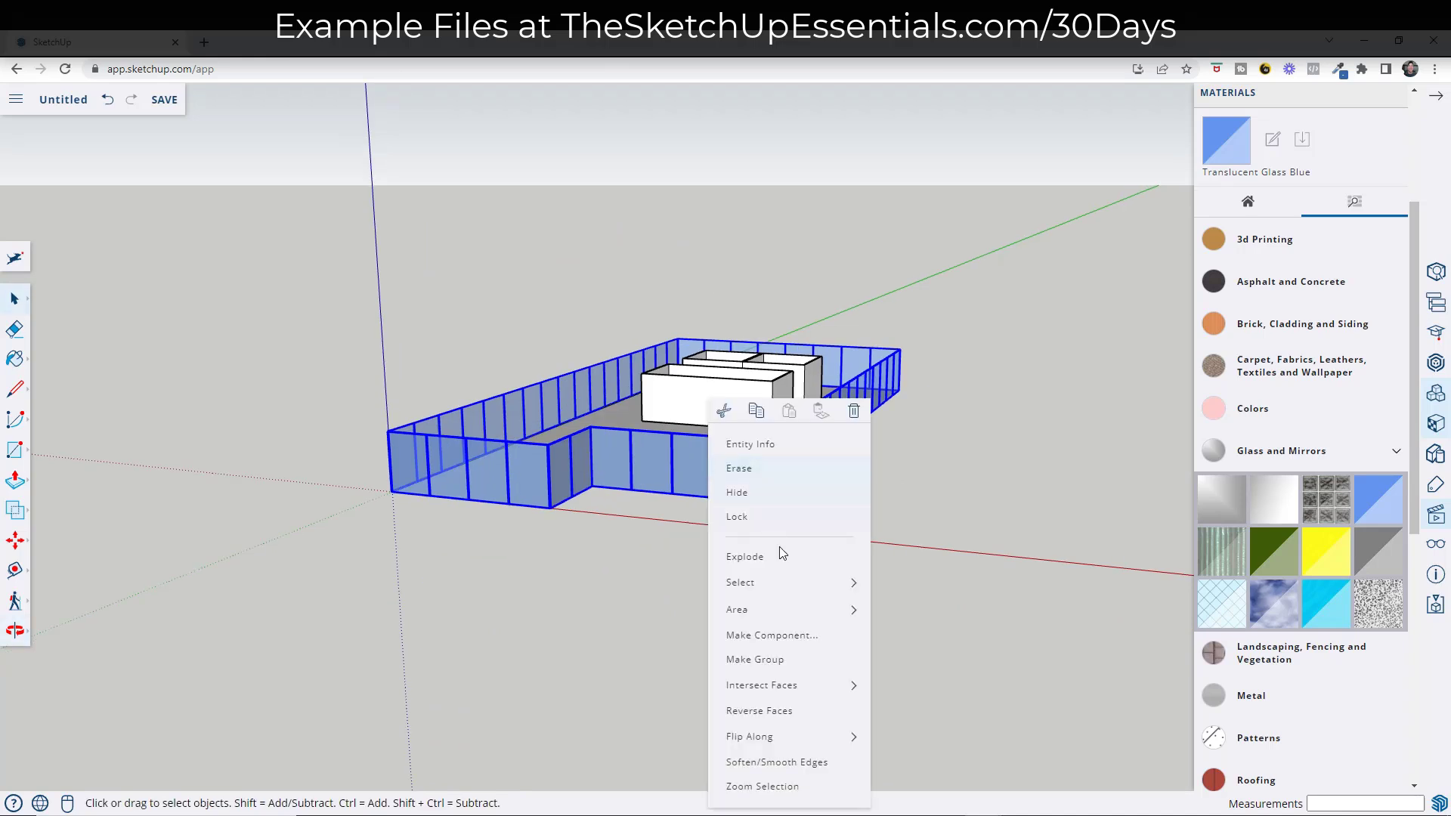
left_click(794, 662)
- Group the floor, curtain wall and inner core boxes together as one storey
middle_click_drag(933, 482, 509, 356)
right_click(720, 428)
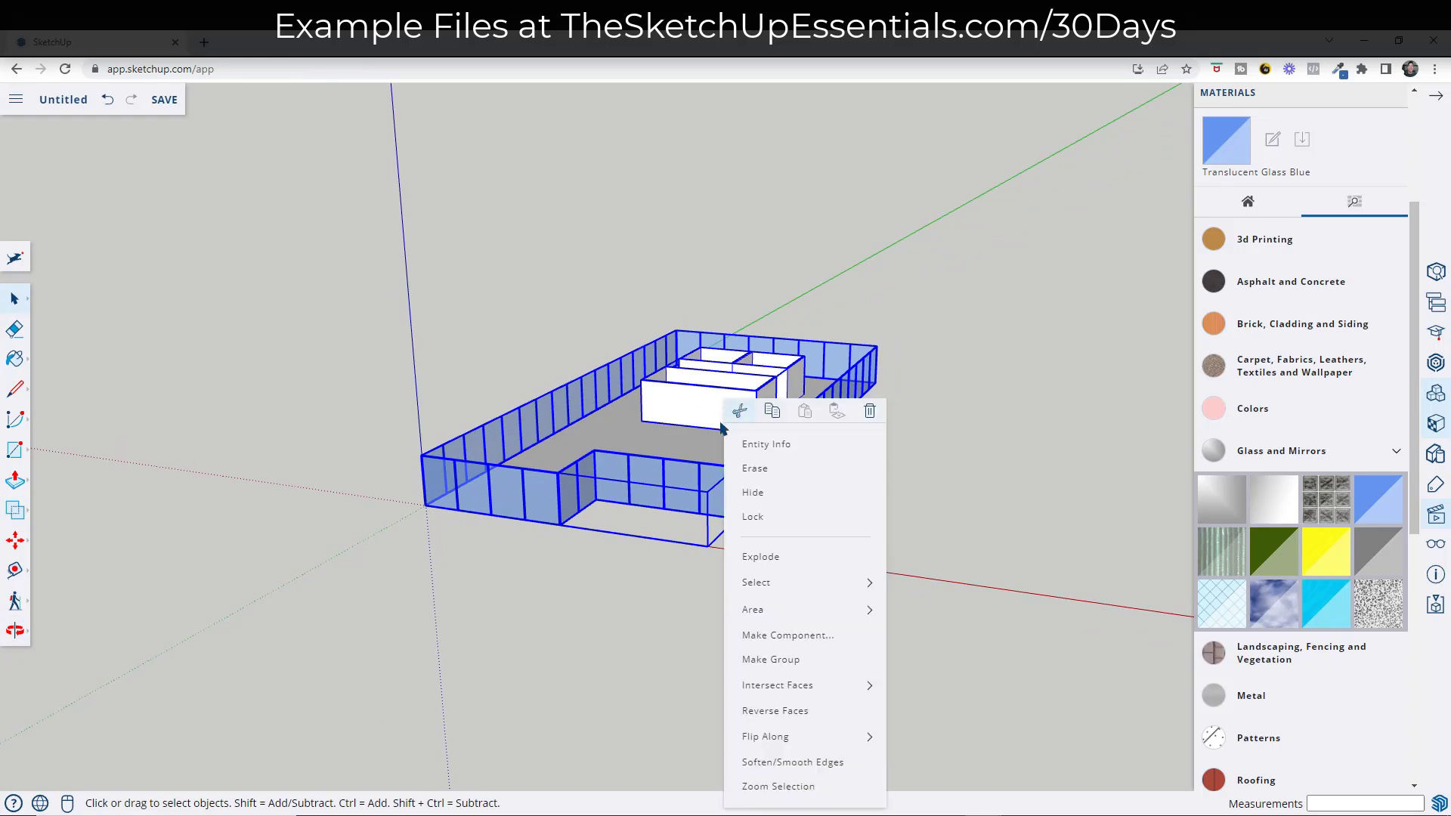
left_click(771, 660)
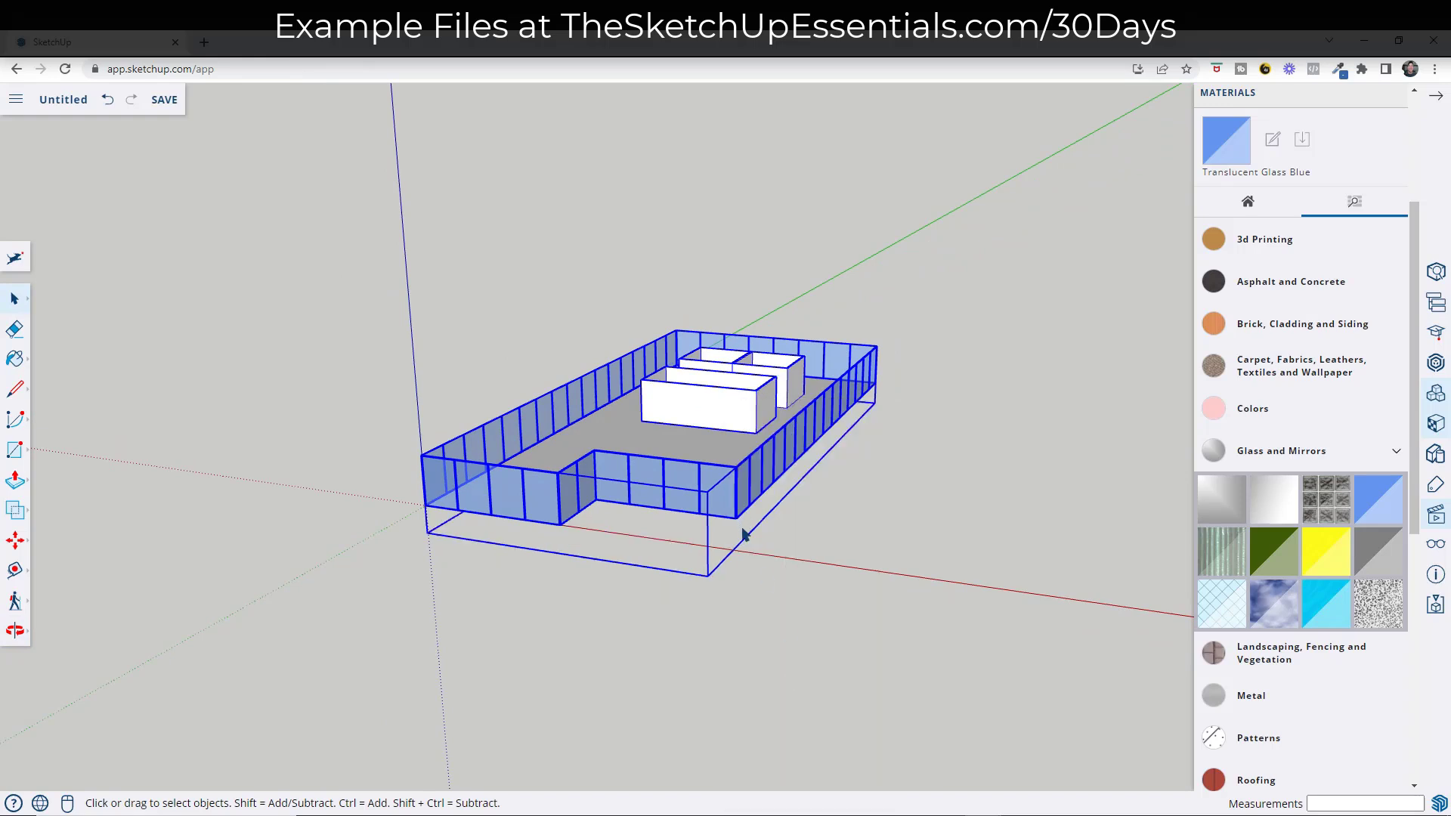
- Try to copy the storey group 14' straight up onto the curtain wall's upper corner
scroll(742, 530, "up", 10)
key("m")
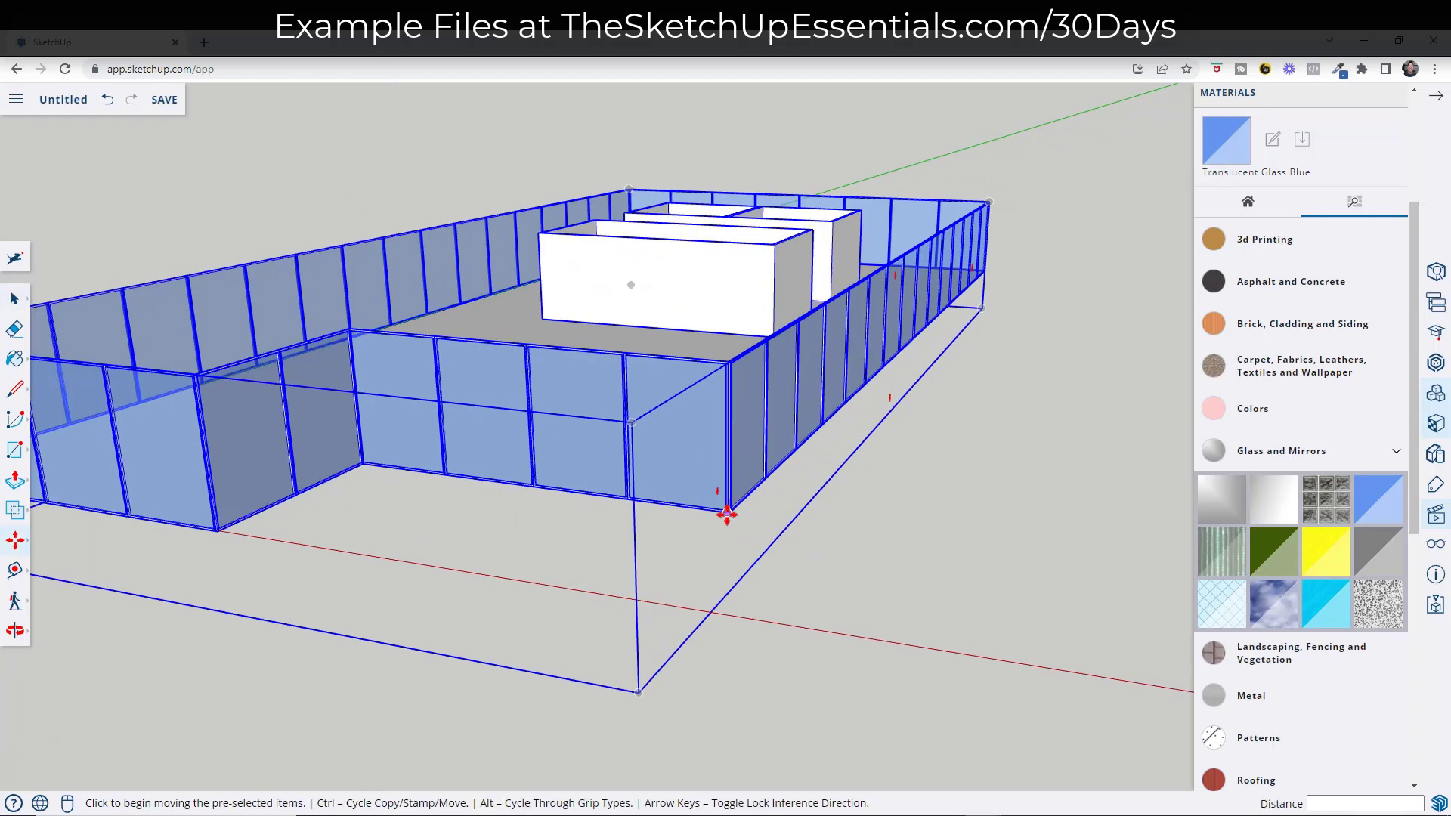
scroll(730, 515, "up", 2)
key("ctrl")
left_click(730, 505)
scroll(725, 491, "down", 5)
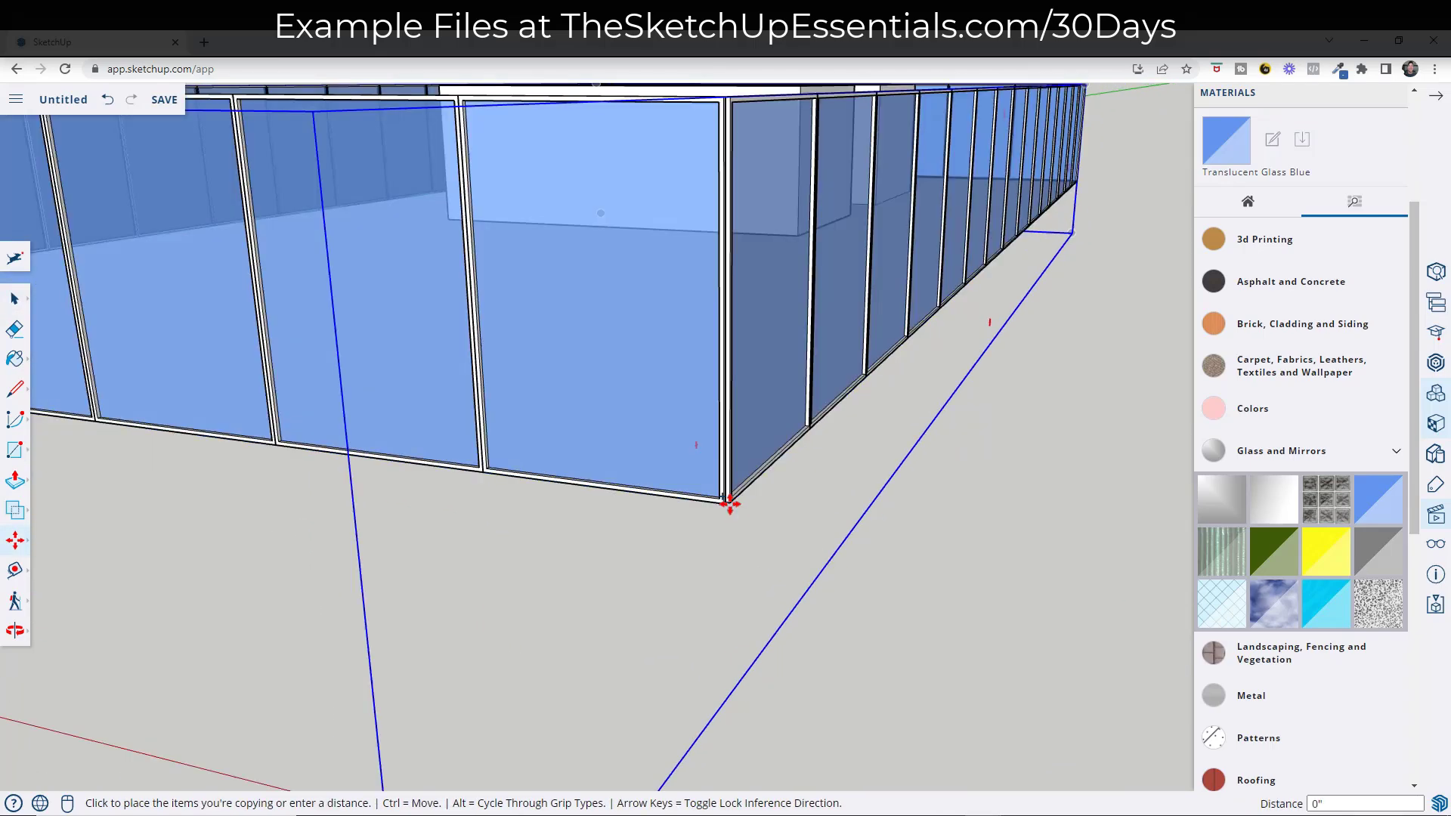
scroll(732, 322, "up", 4)
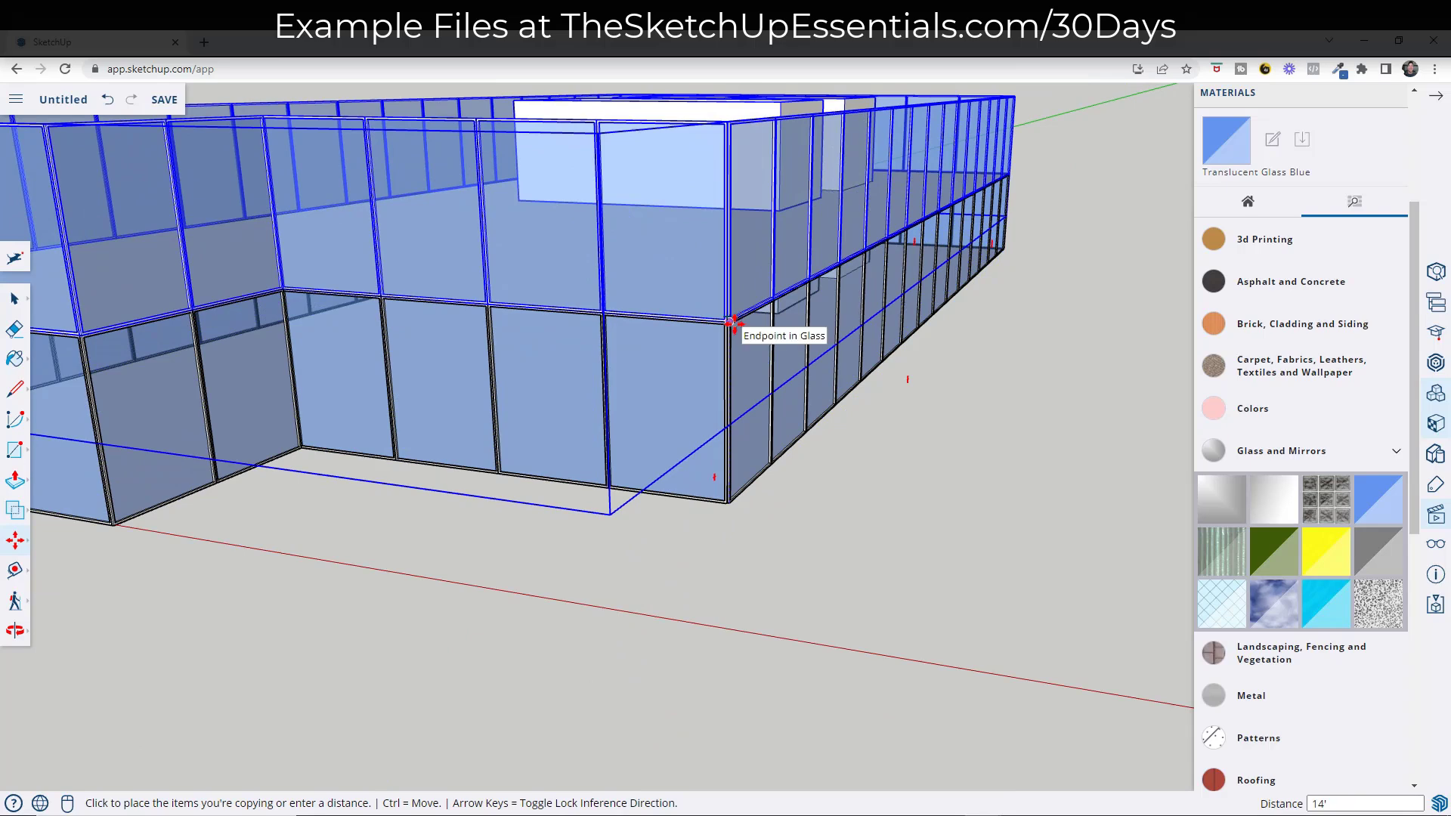
left_click(734, 327)
- Examine the storey group from below and from above, checking the floor's underside around the core boxes
key("space")
key("o")
left_click_drag(790, 556, 744, 378)
key("space")
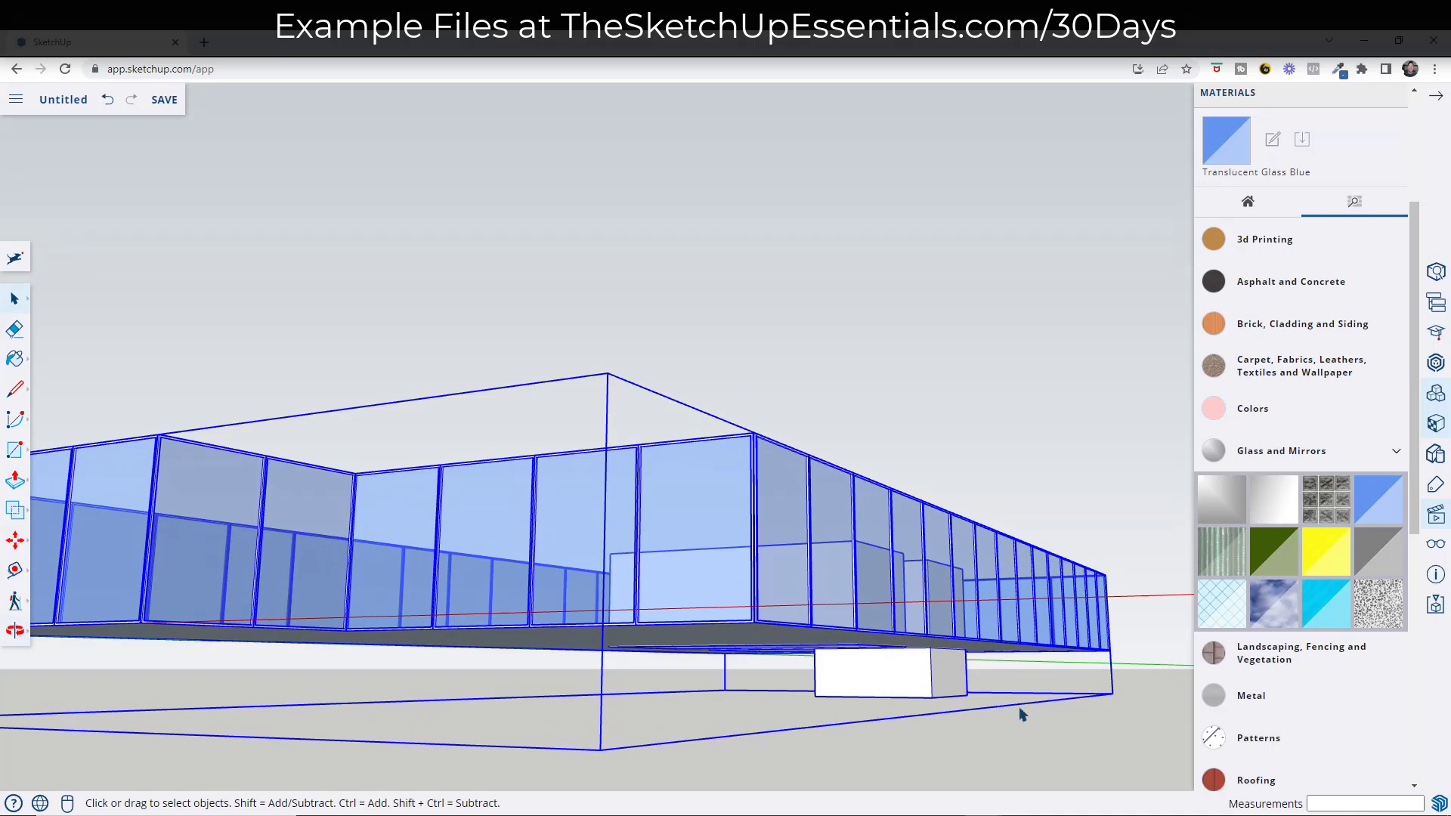
key("o")
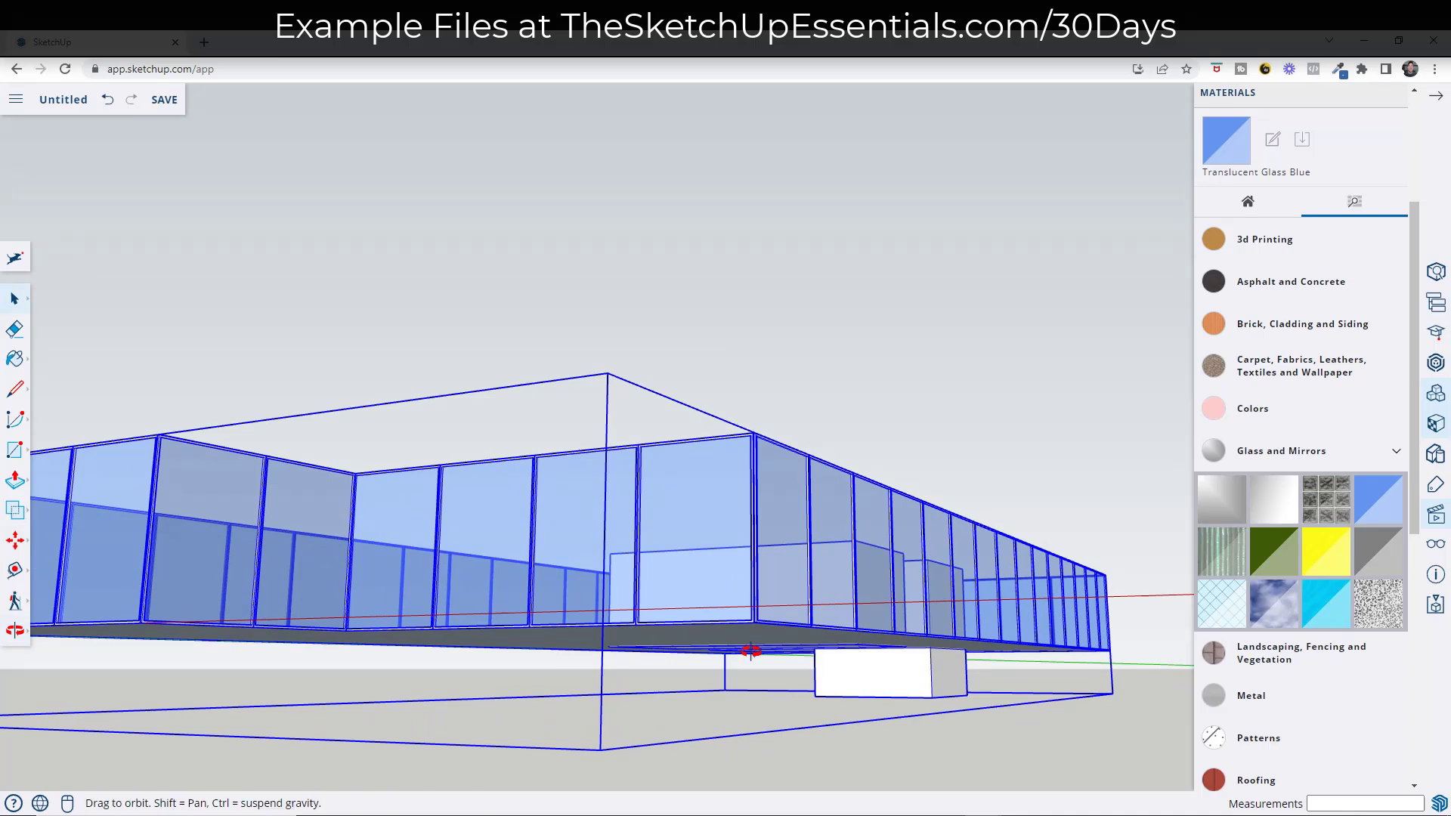
left_click_drag(749, 644, 635, 605)
key("space")
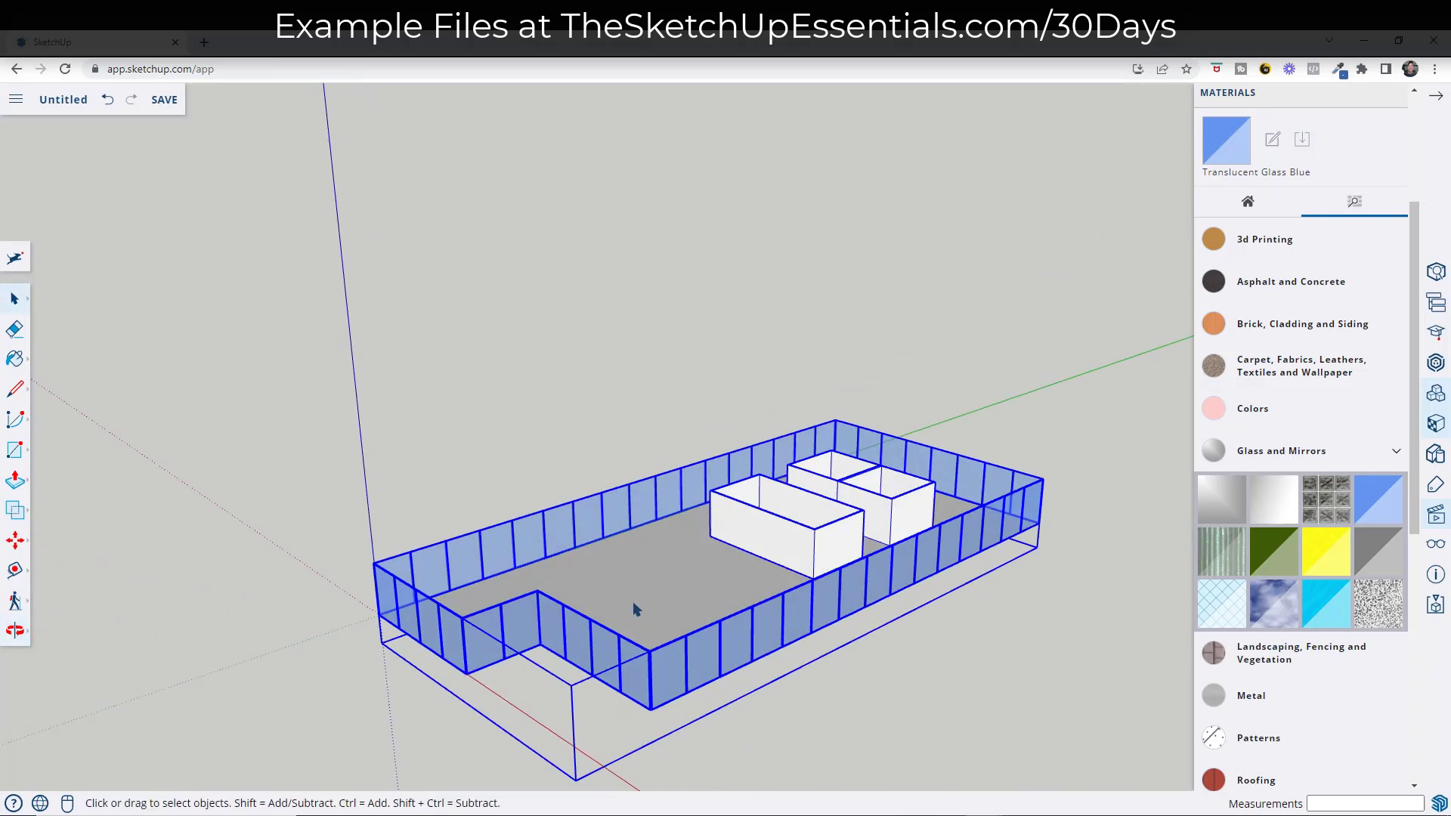
- Copy the storey group 14' straight up from its lower corner so it stacks on the first storey
middle_click_drag(635, 605, 686, 726)
scroll(686, 722, "up", 10)
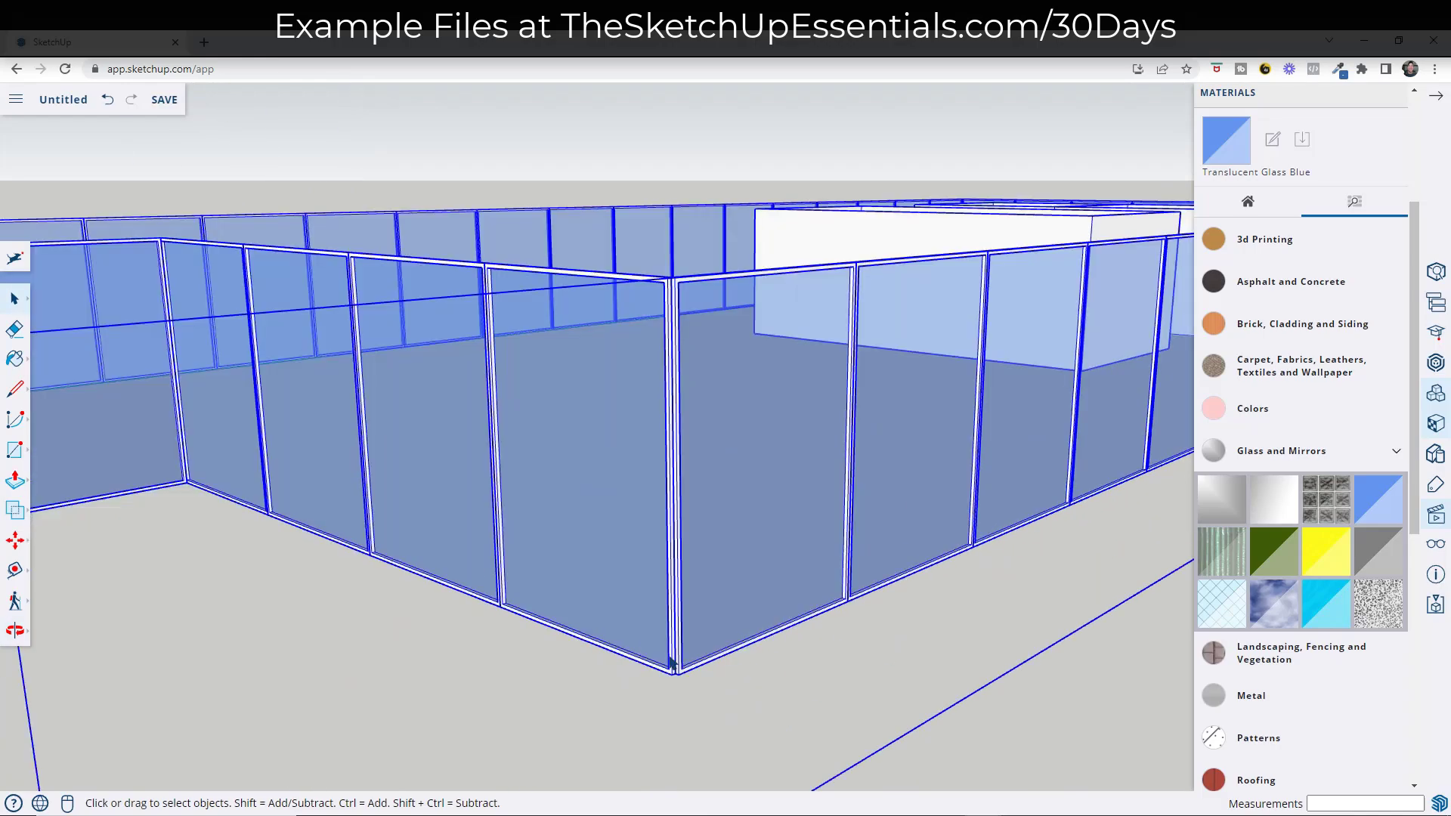
key("m")
scroll(675, 670, "up", 4)
left_click(675, 670)
key("ctrl")
scroll(673, 672, "down", 5)
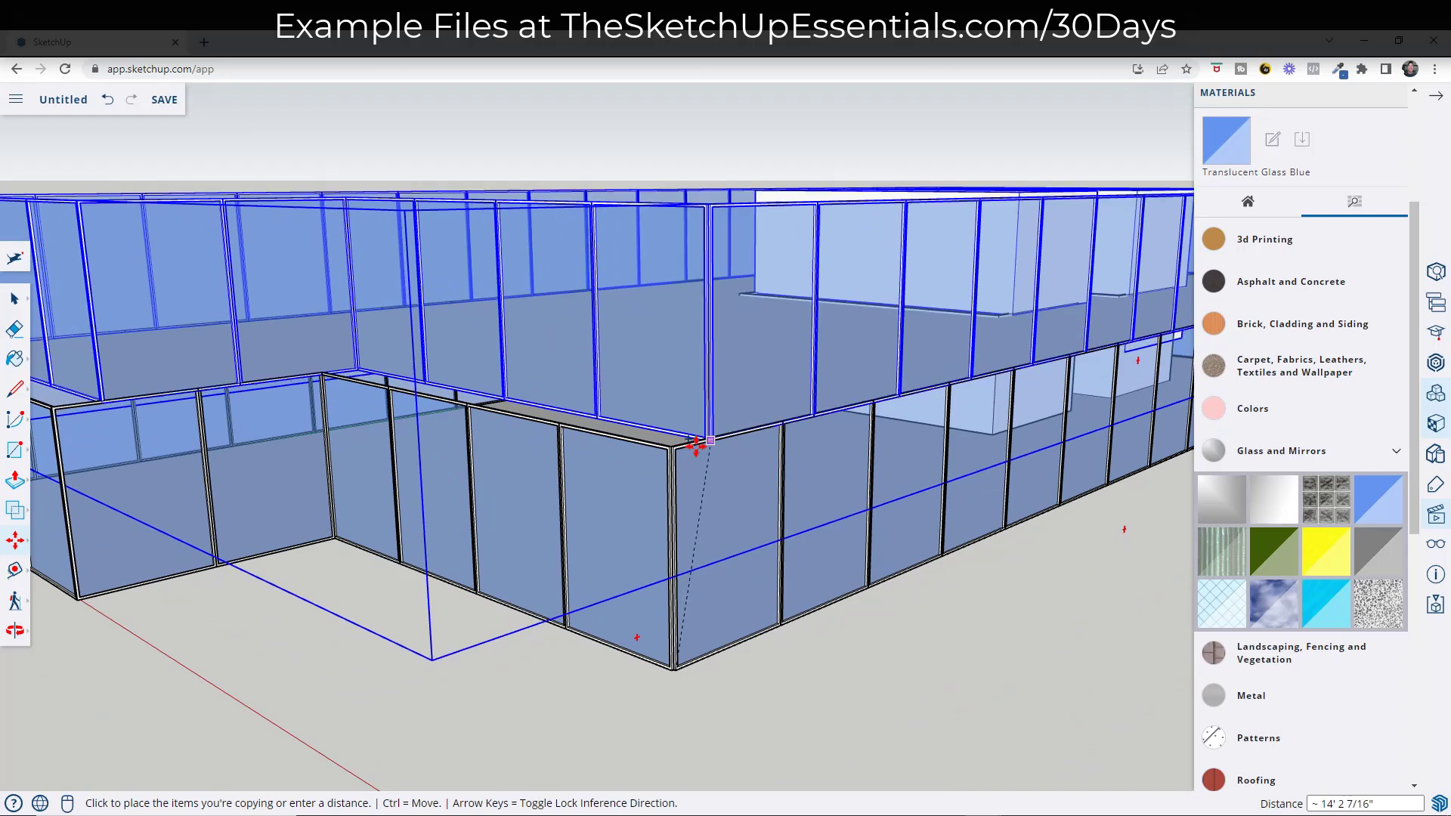
scroll(674, 447, "up", 6)
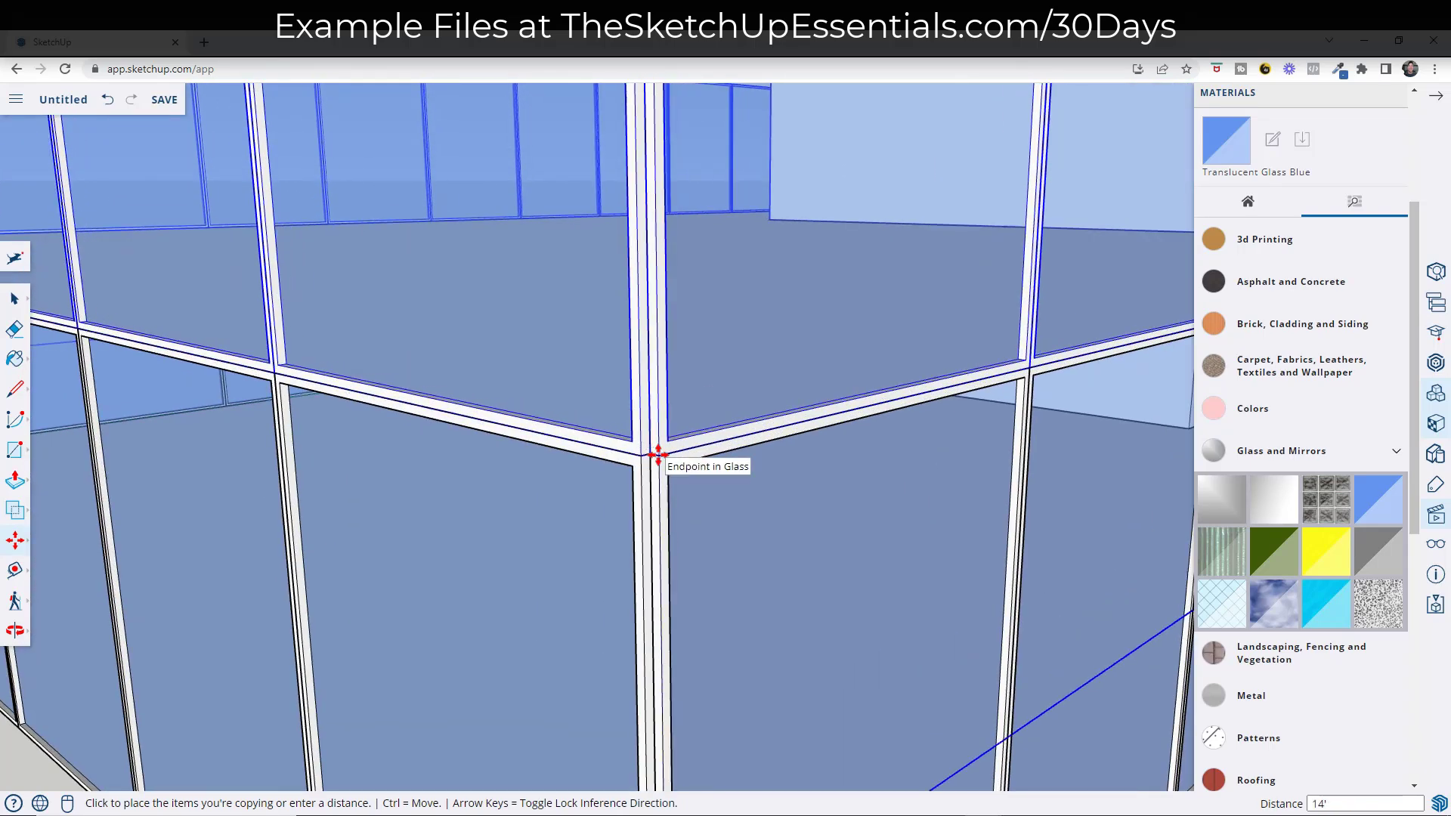
left_click(658, 454)
scroll(669, 483, "down", 8)
middle_click_drag(665, 477, 689, 531)
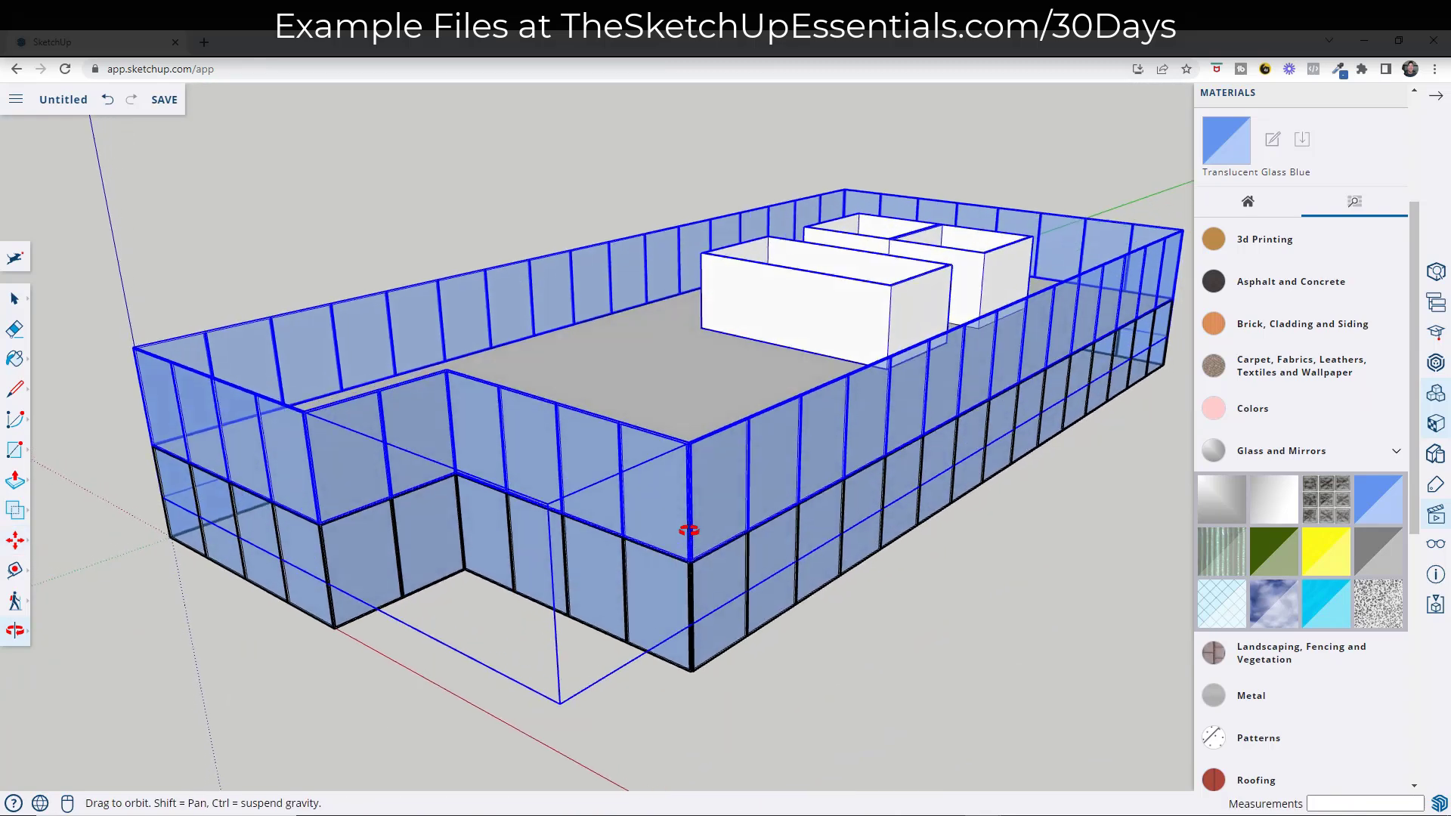
key("space")
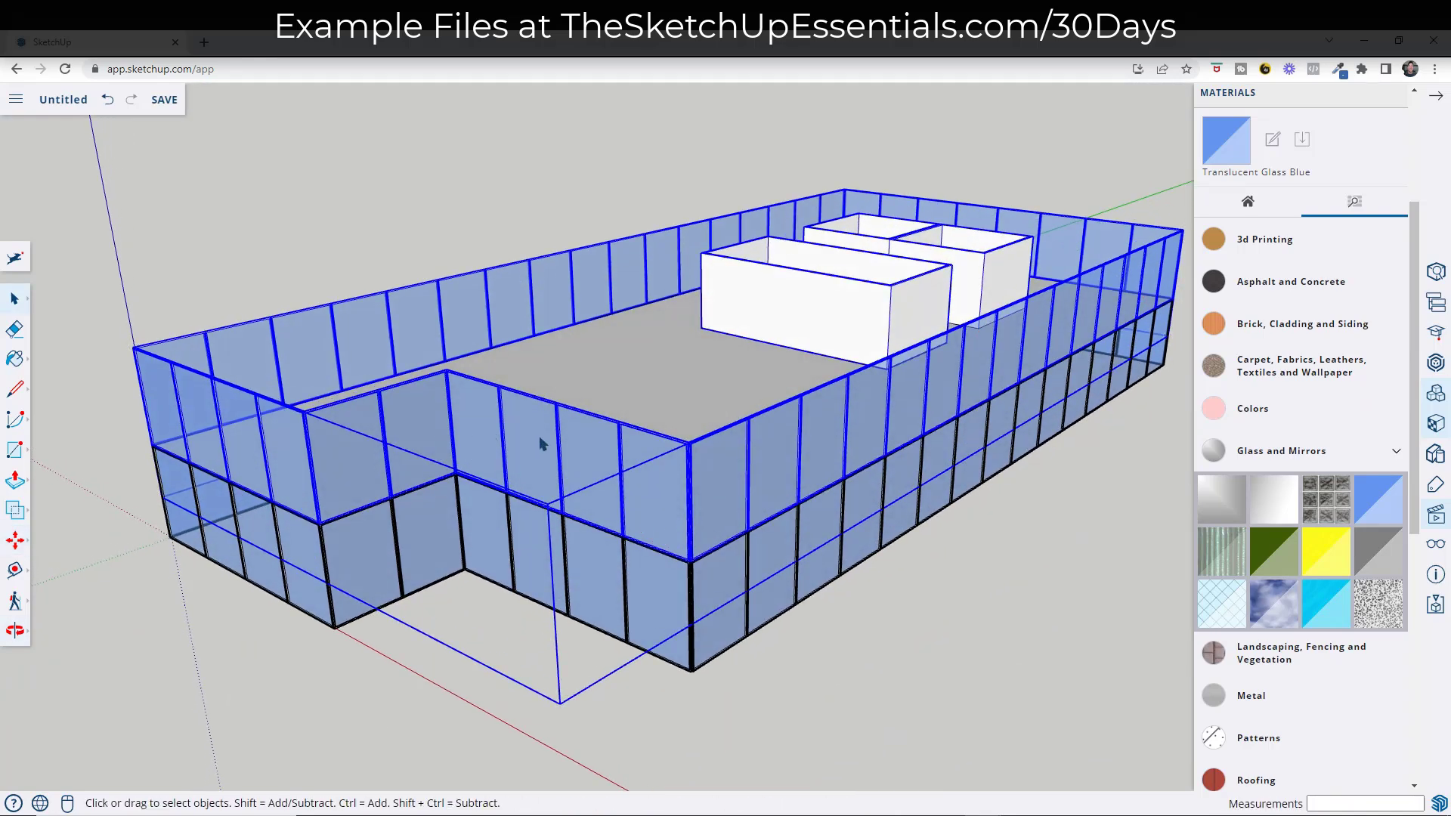
- Inside the upper storey's curtain wall group, move the four recessed notch panels outward in line with the adjoining short front row
double_click(638, 465)
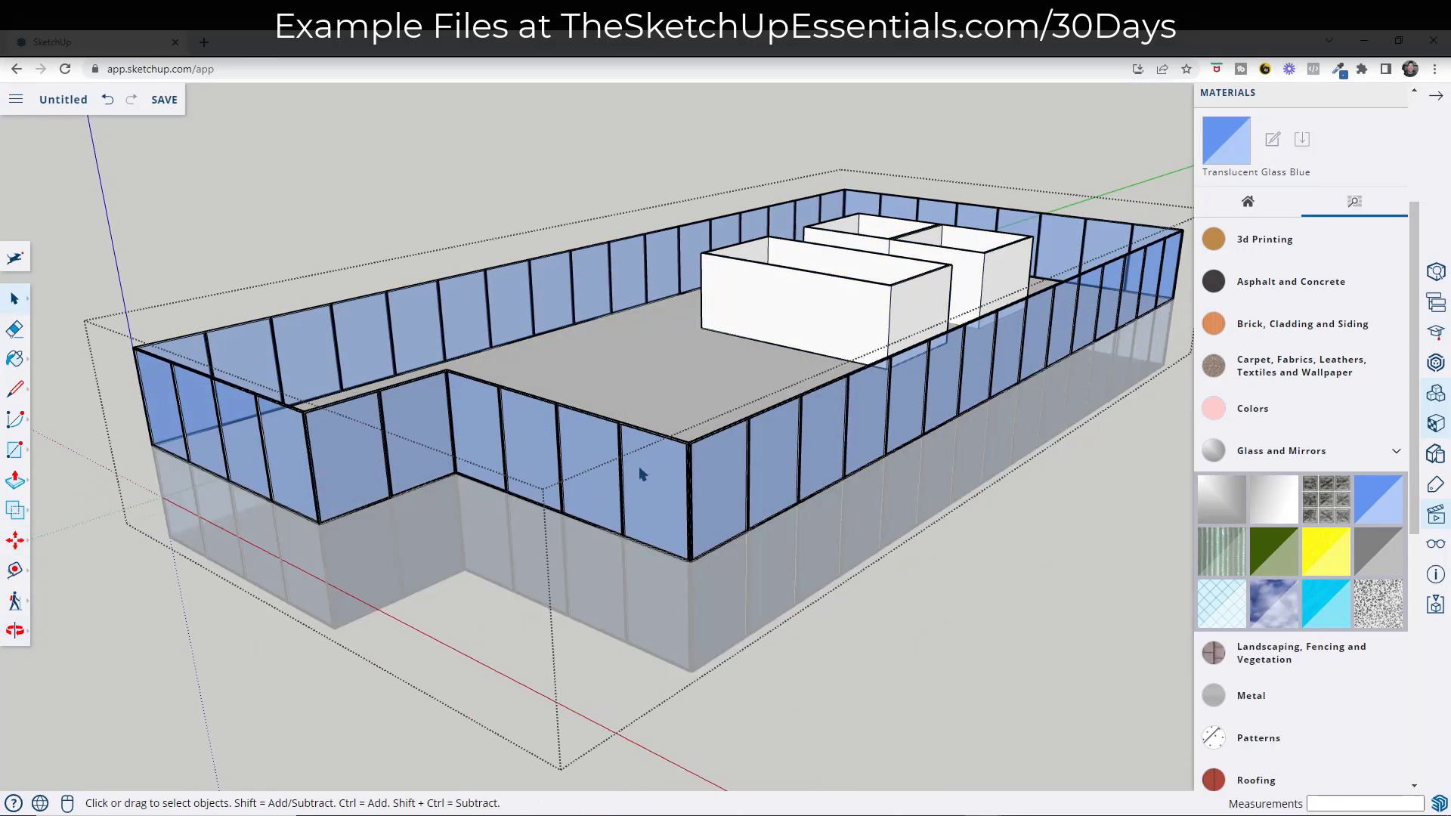
double_click(601, 461)
left_click(470, 408)
left_click(544, 454, "shift")
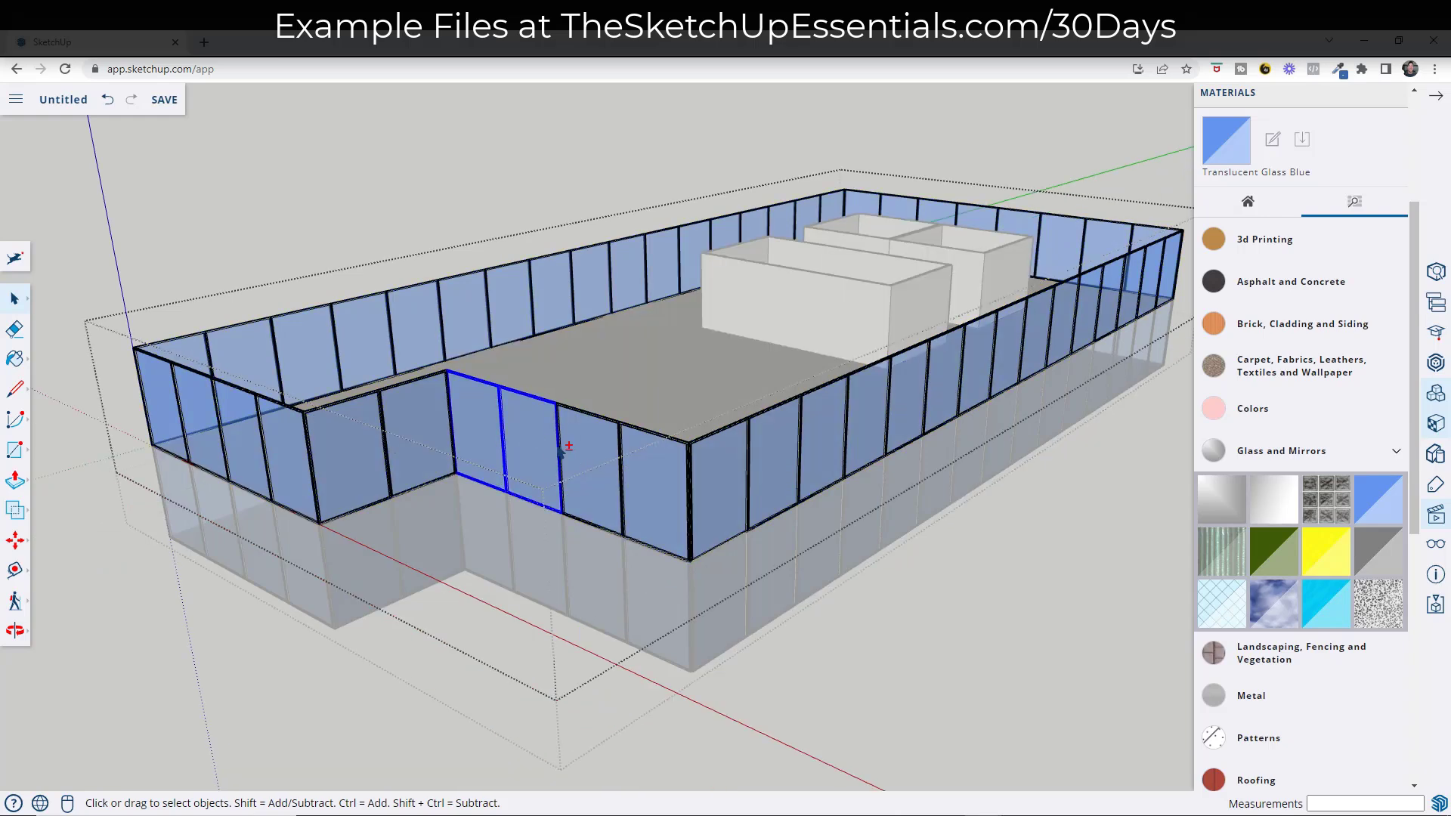
left_click(610, 464, "shift")
left_click(642, 474, "shift")
scroll(428, 374, "up", 3)
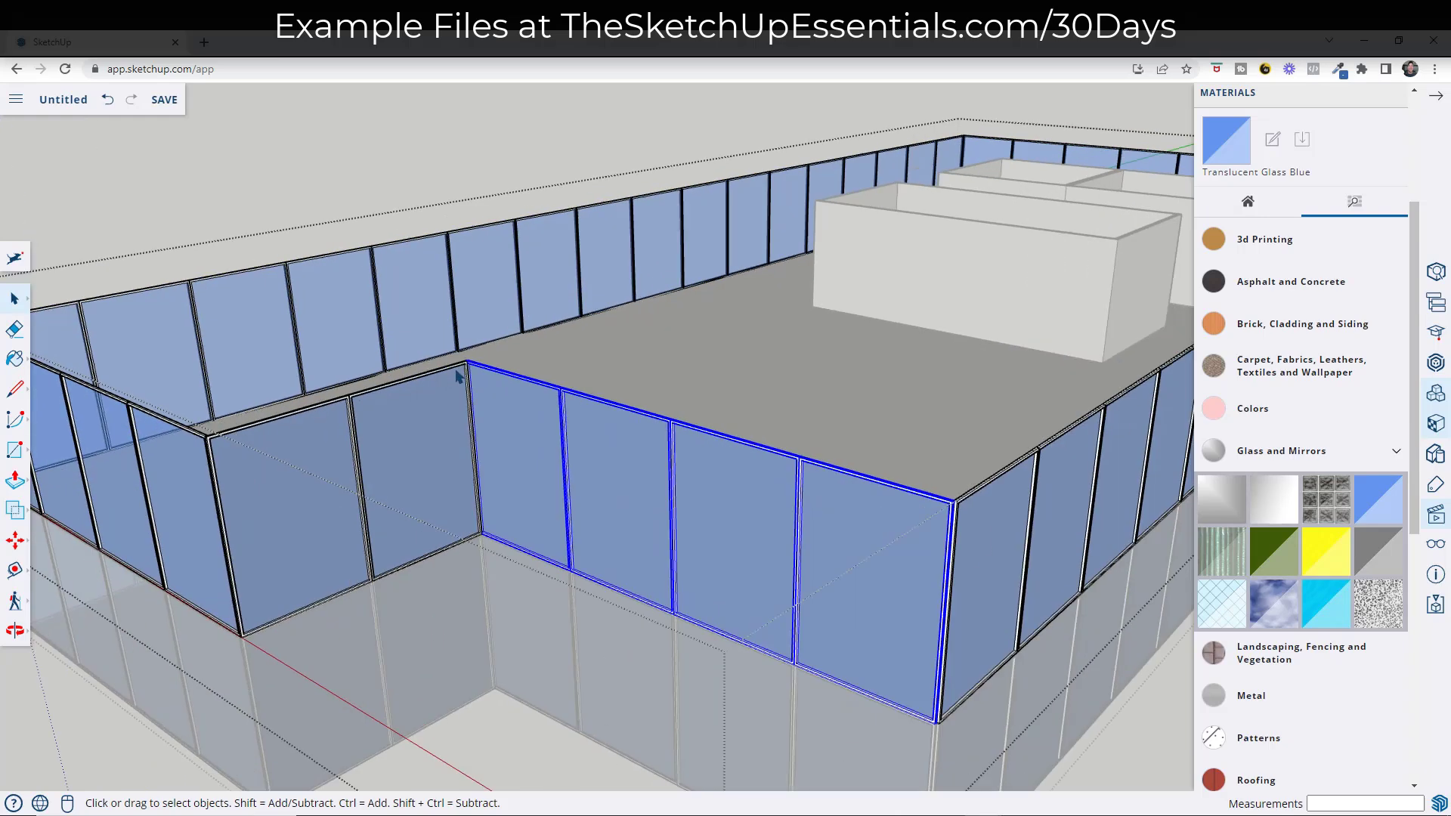
key("m")
scroll(437, 440, "up", 3)
scroll(431, 512, "down", 3)
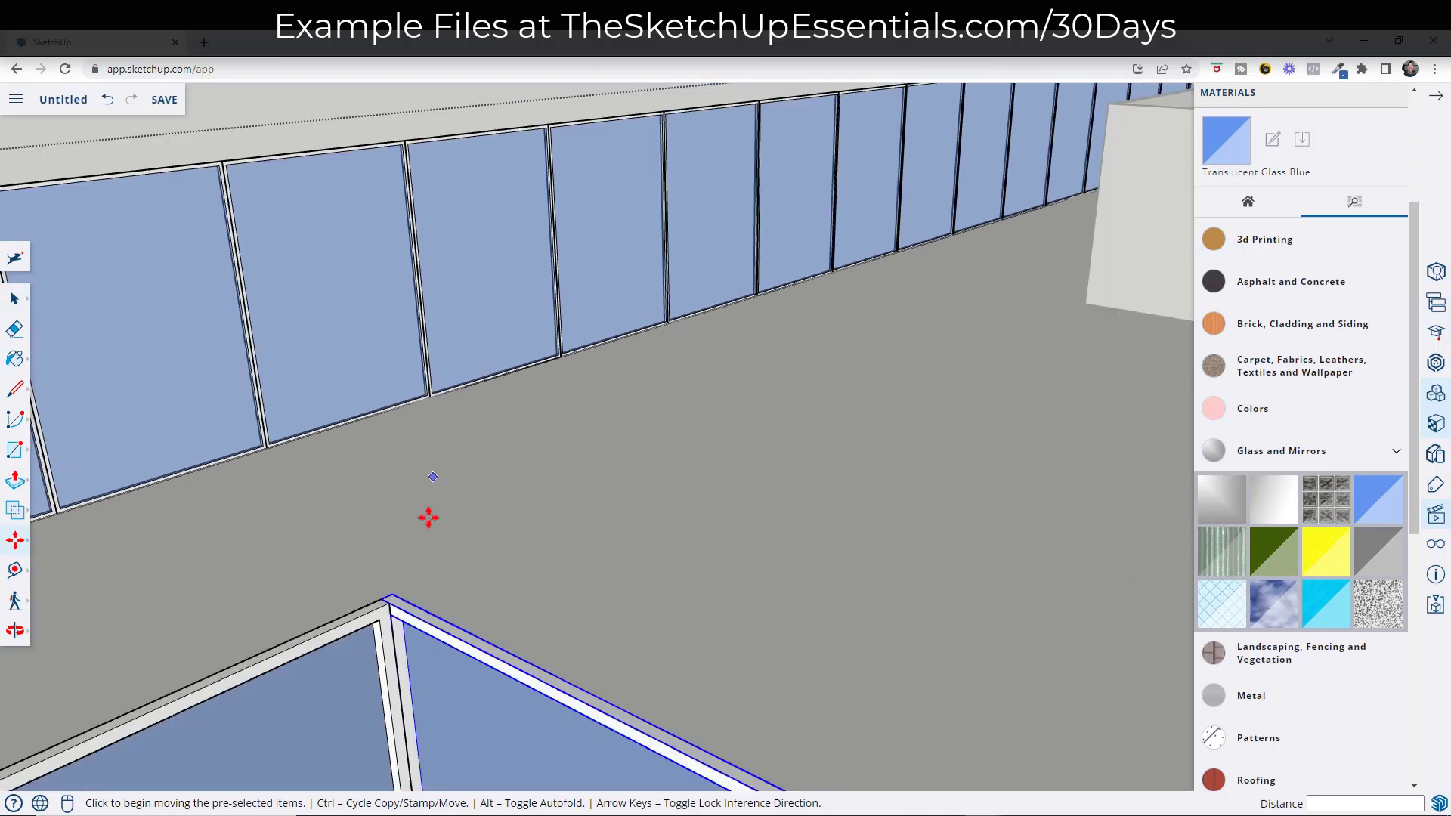
left_click(390, 586)
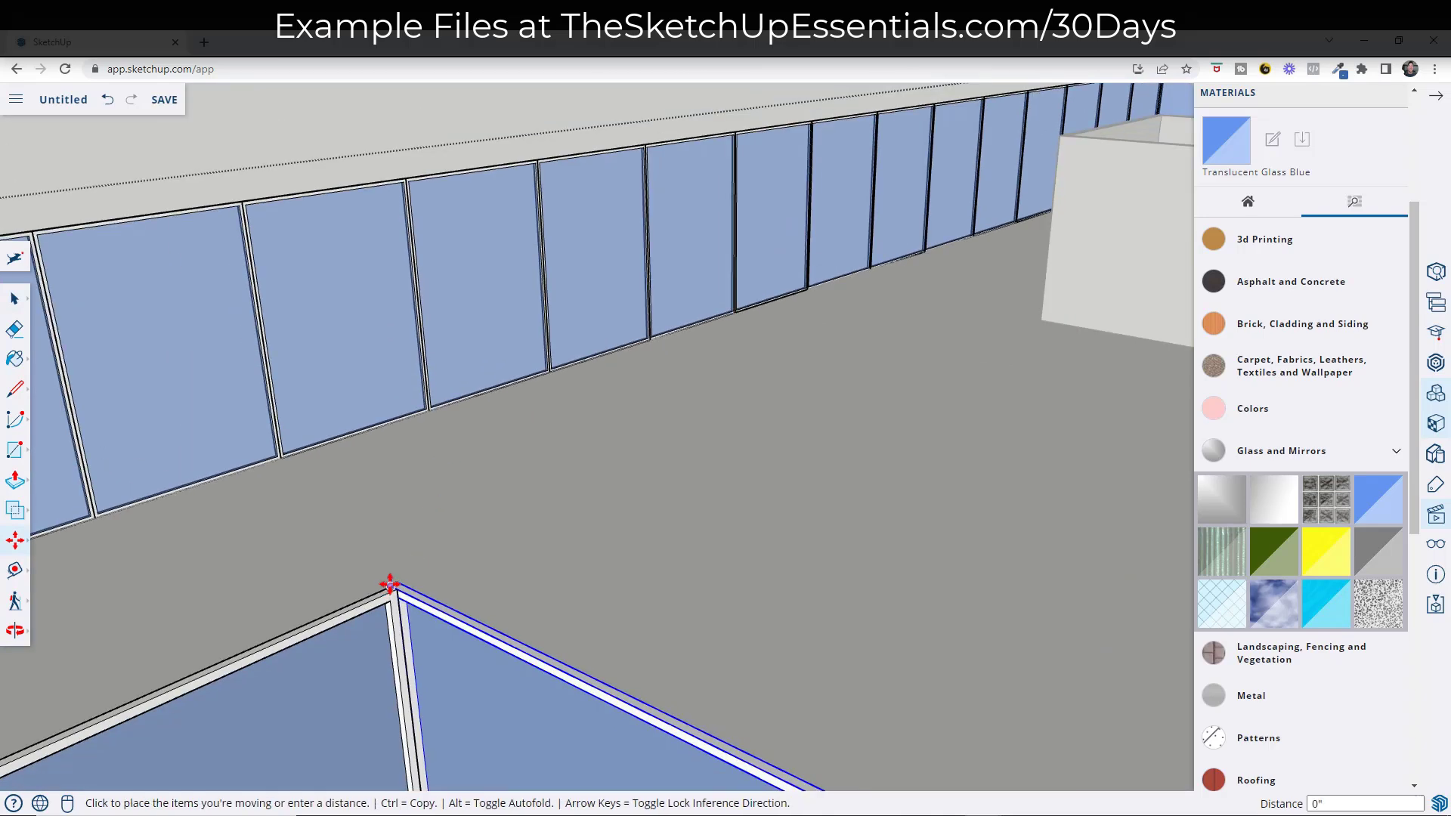
scroll(390, 585, "down", 5)
scroll(189, 650, "up", 6)
scroll(211, 632, "down", 5)
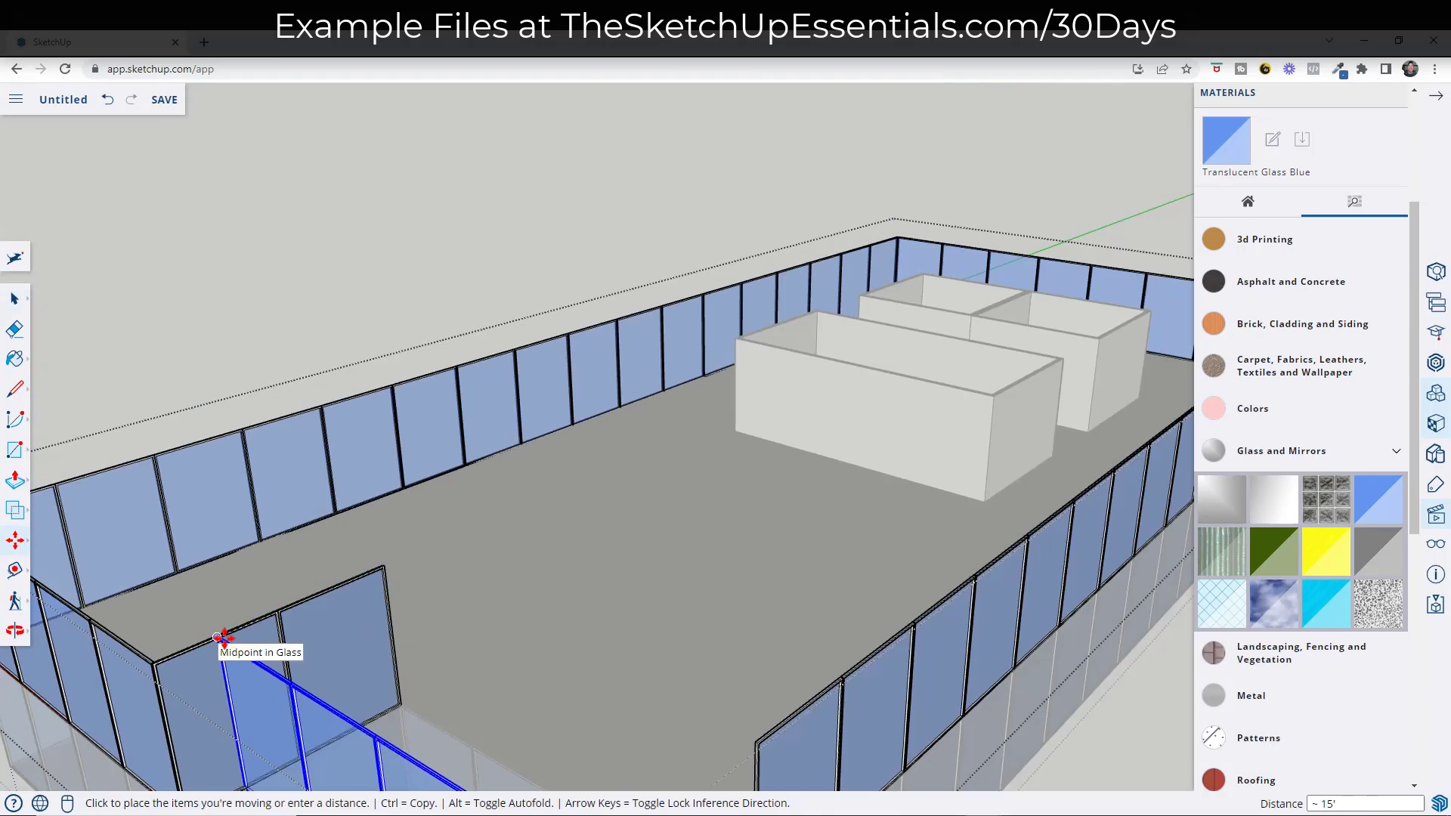
scroll(230, 644, "down", 2)
scroll(259, 602, "up", 7)
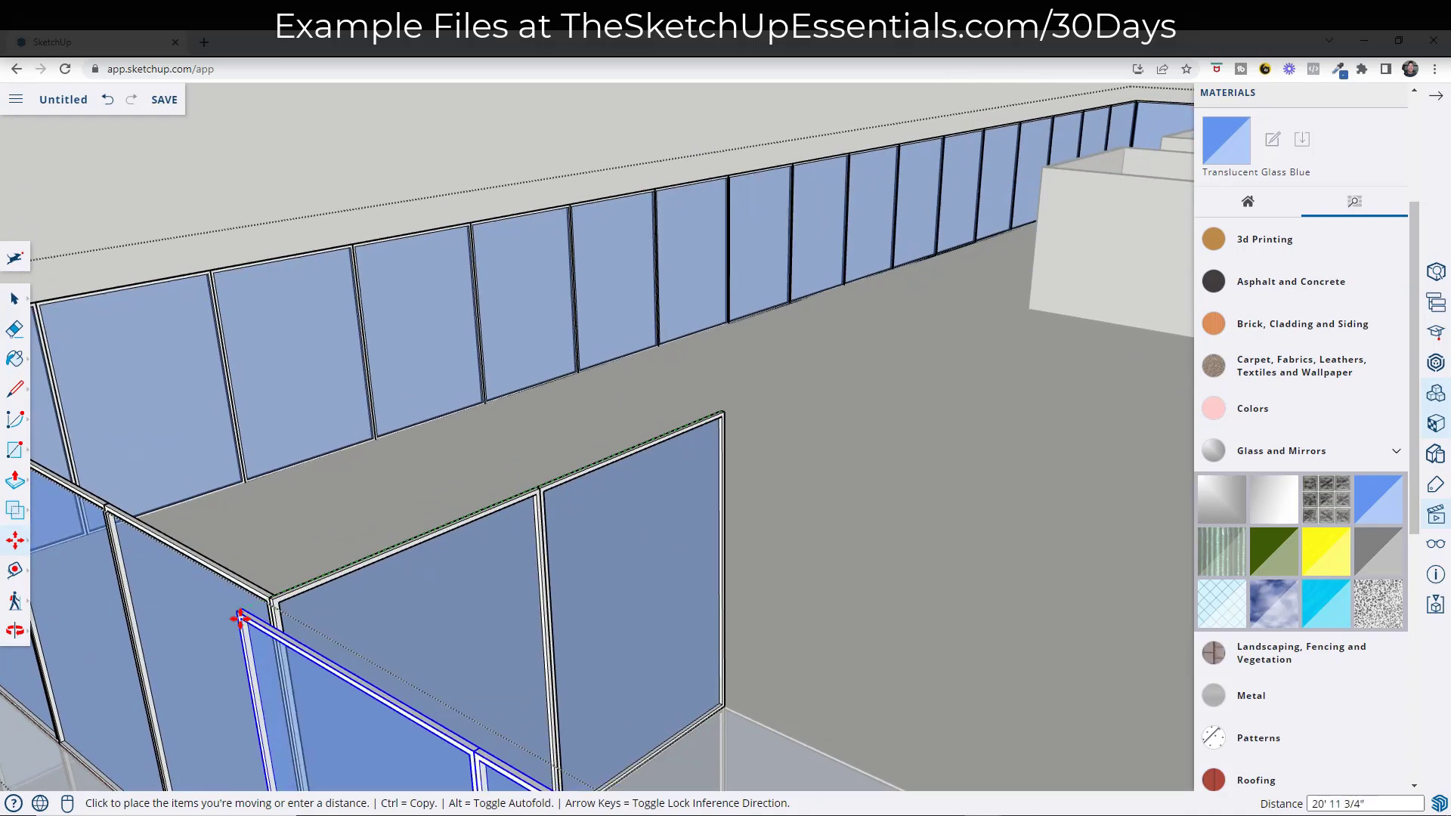
scroll(272, 597, "up", 3)
left_click(280, 605)
scroll(615, 519, "down", 3)
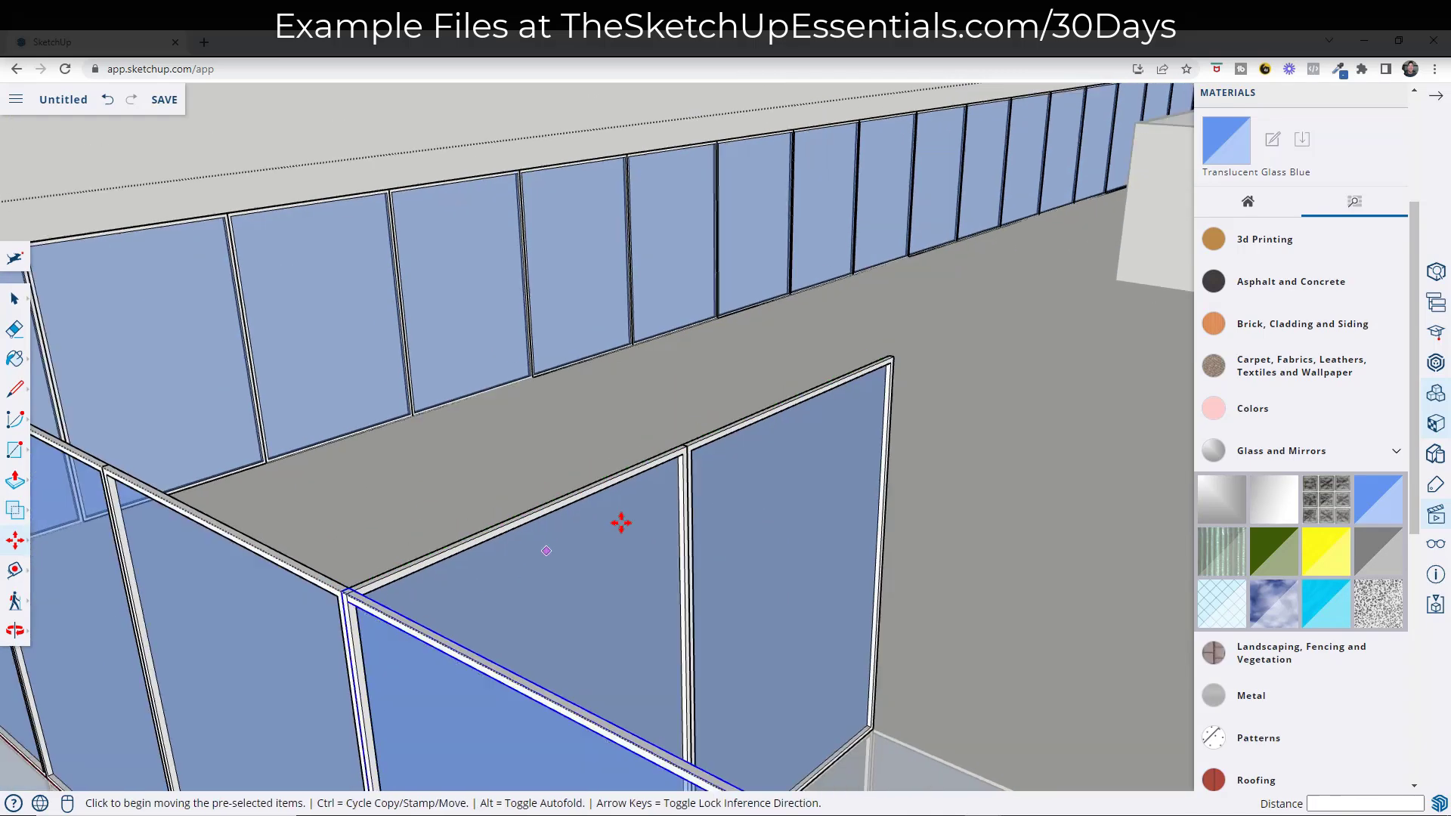
- Erase the two side panels left standing inside the upper storey's former notch
key("e")
left_click(673, 453)
scroll(678, 451, "down", 4)
scroll(690, 605, "down", 3)
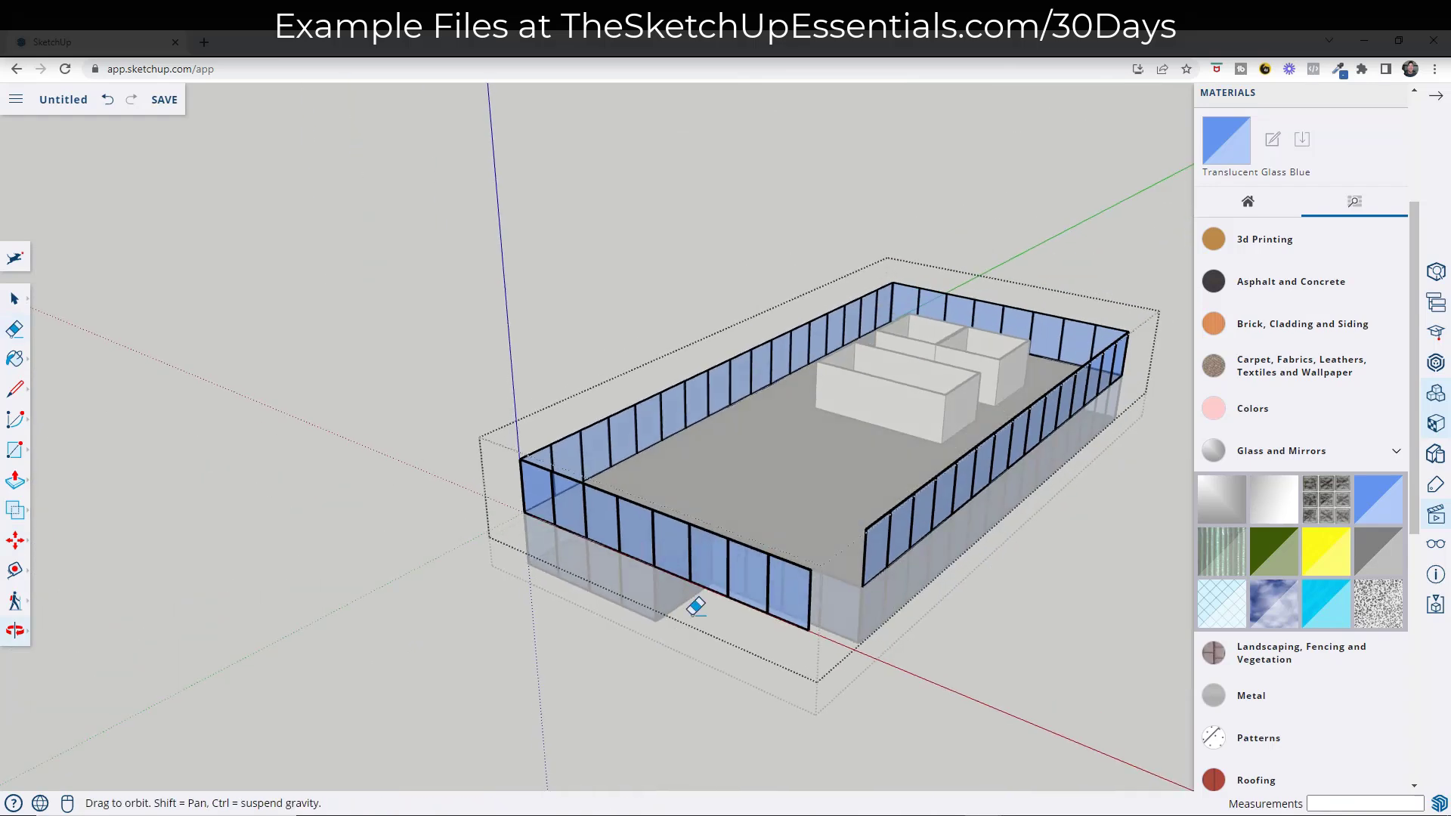
- Copy the end panel of the upper storey's long side twice along the row to close the gap to the front corner
middle_click_drag(846, 580, 648, 619)
key("space")
left_click(724, 613)
scroll(723, 605, "up", 3)
scroll(721, 603, "up", 4)
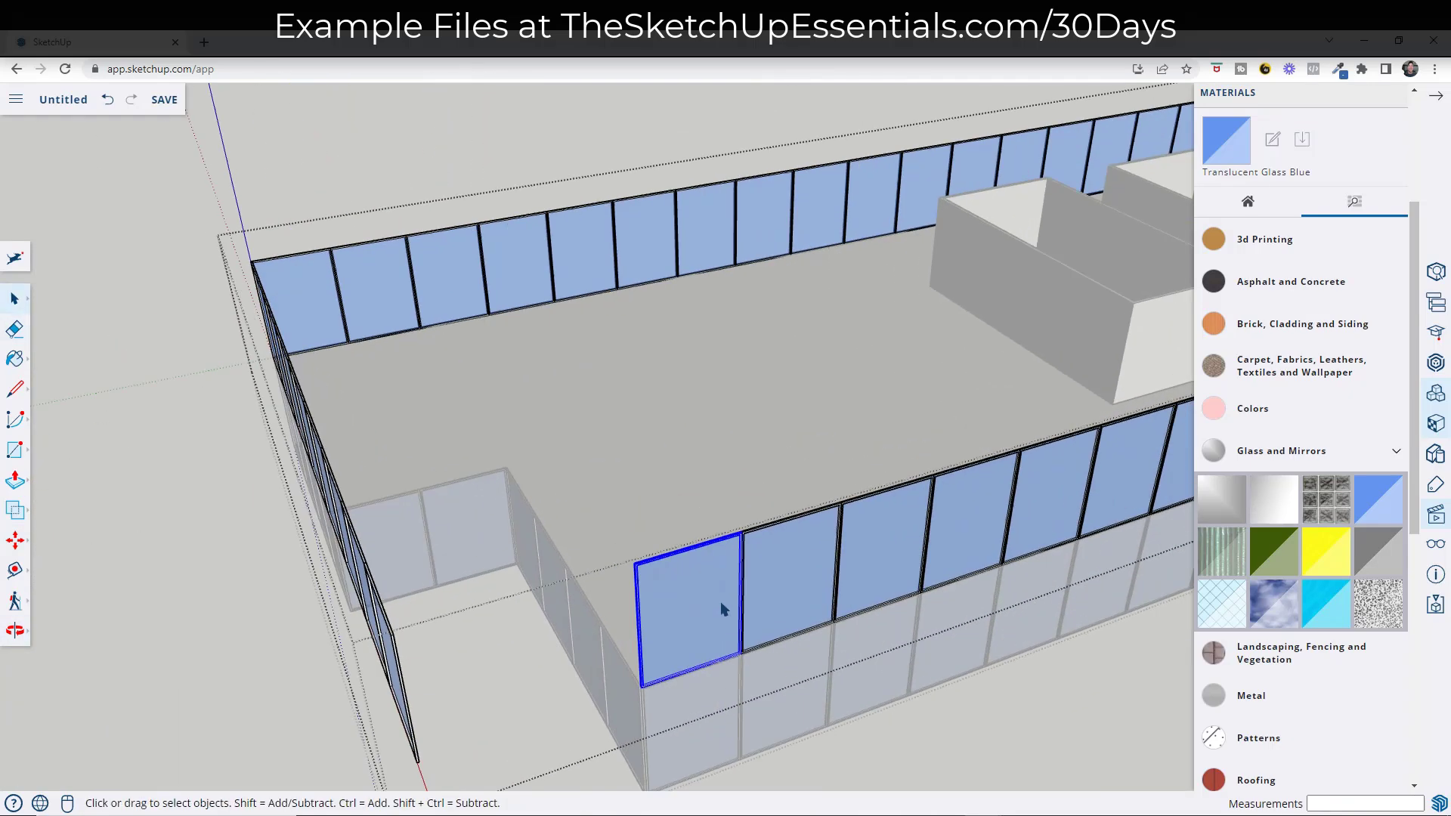
key("m")
scroll(748, 497, "up", 4)
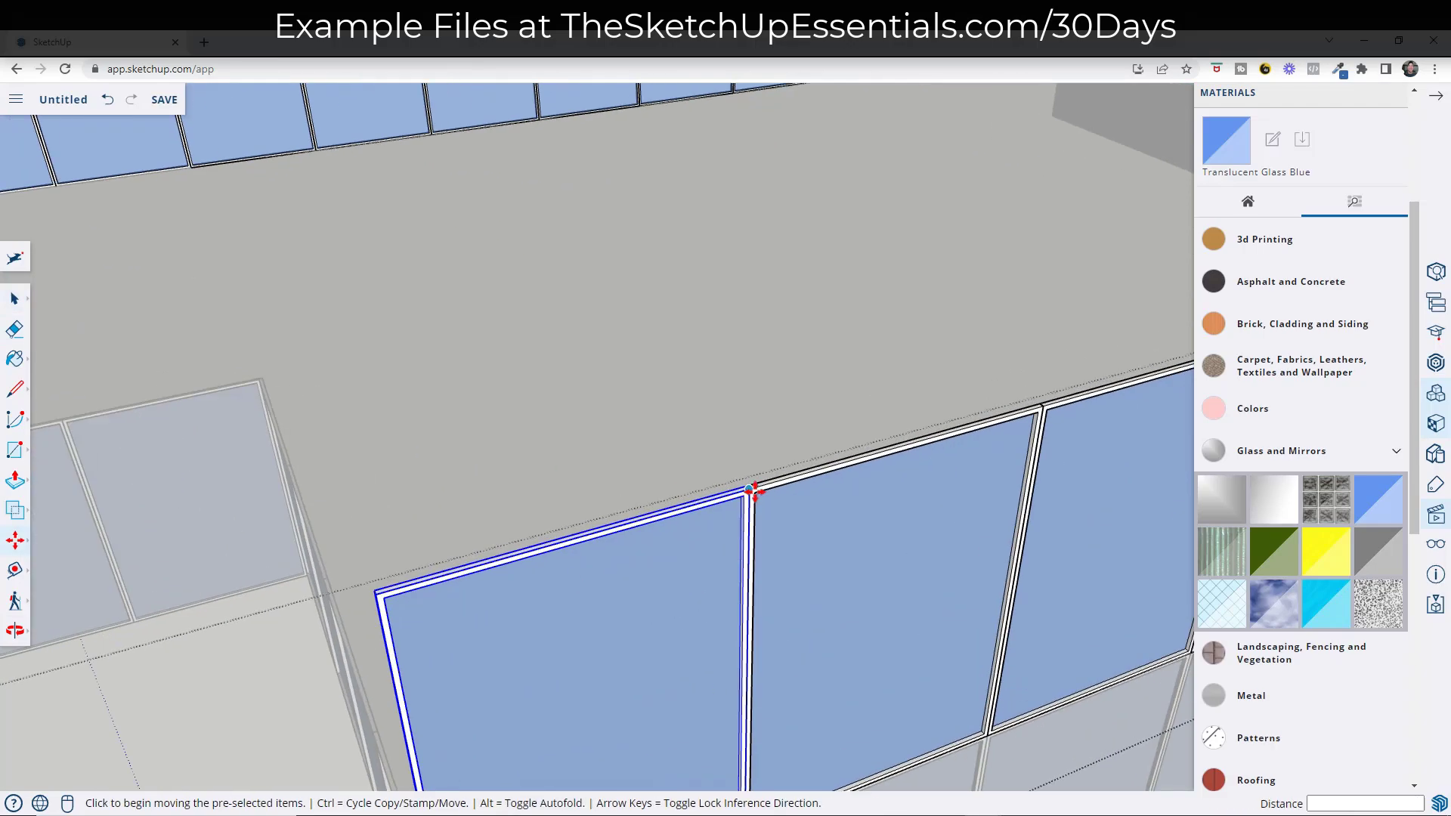
left_click(748, 492)
key("ctrl")
left_click(376, 597)
key("space")
scroll(655, 353, "down", 5)
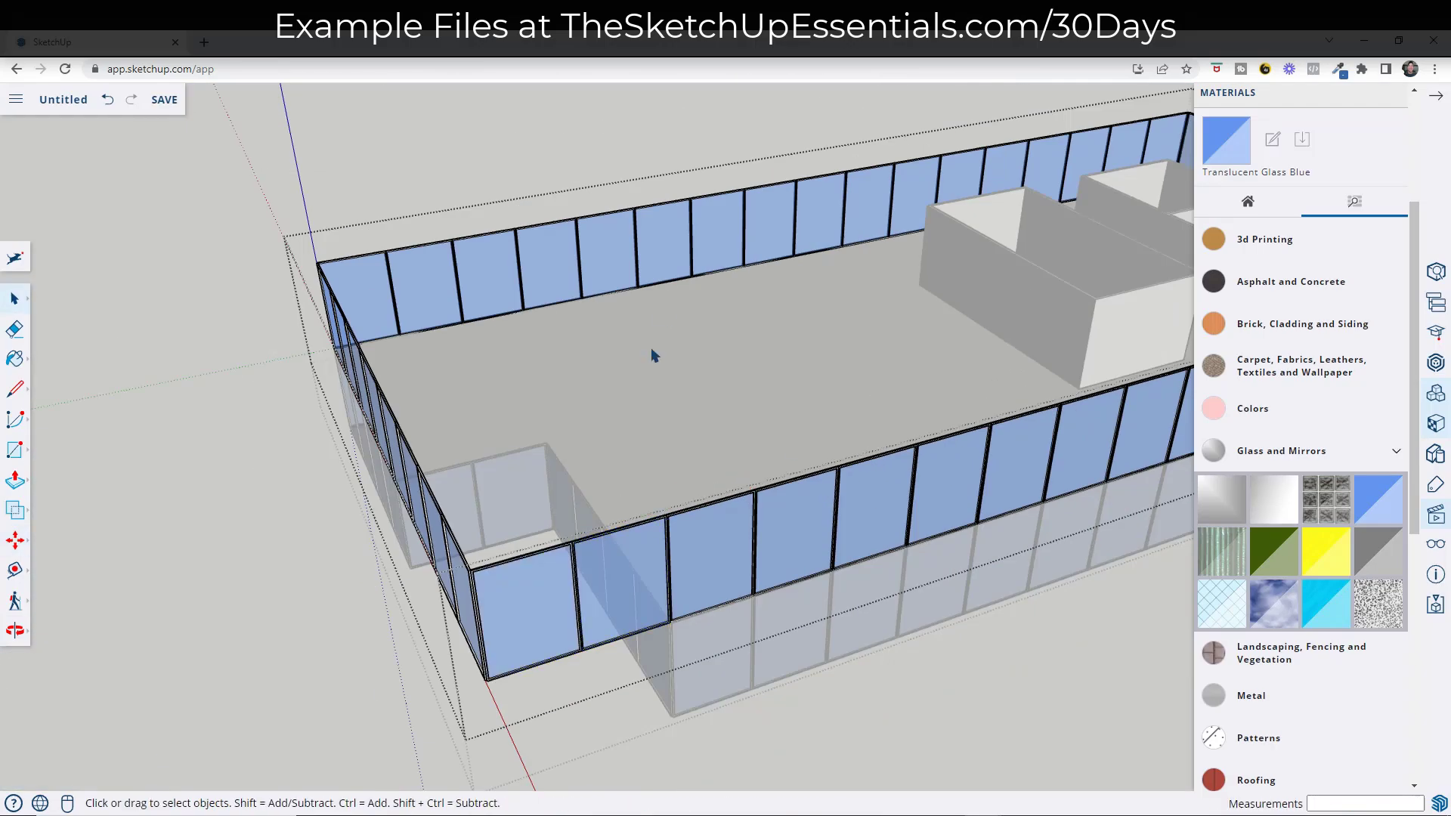
- Leave the curtain wall group and copy the upper storey straight up from its floor corner to stack a third storey
scroll(247, 282, "up", 5)
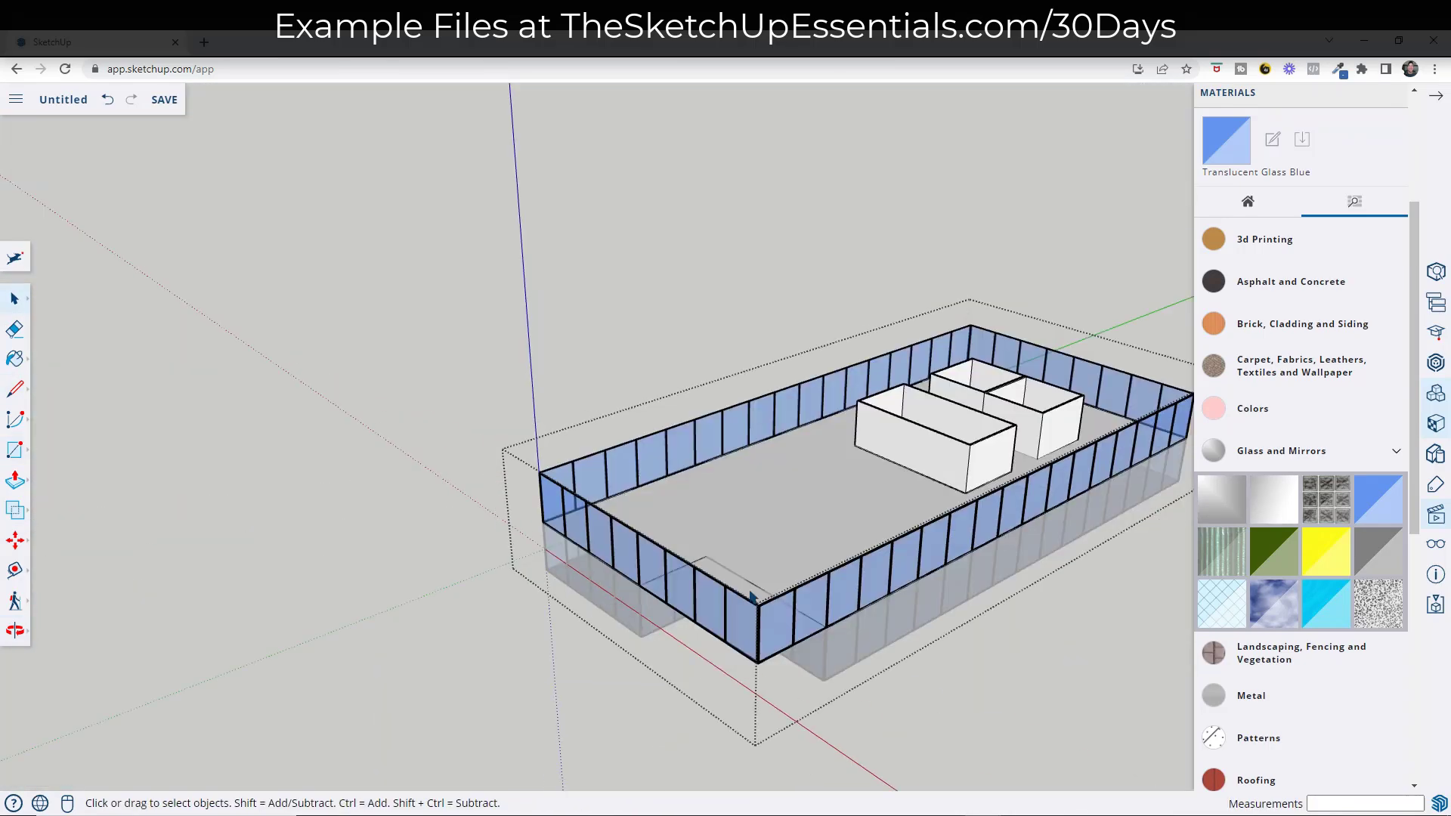
middle_click_drag(752, 597, 744, 497)
left_click(745, 497)
key("m")
scroll(582, 567, "up", 5)
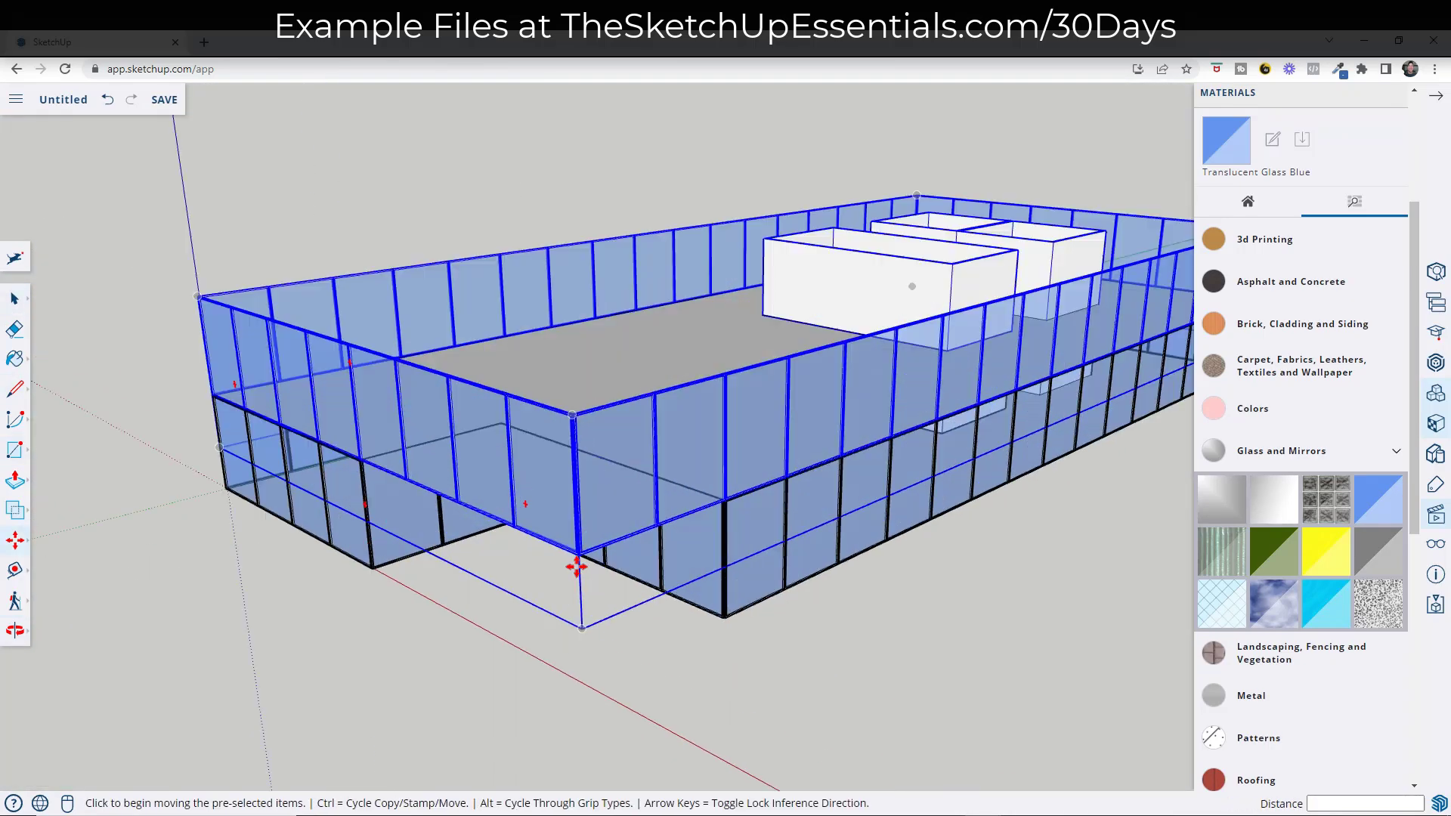
left_click(586, 545)
key("ctrl")
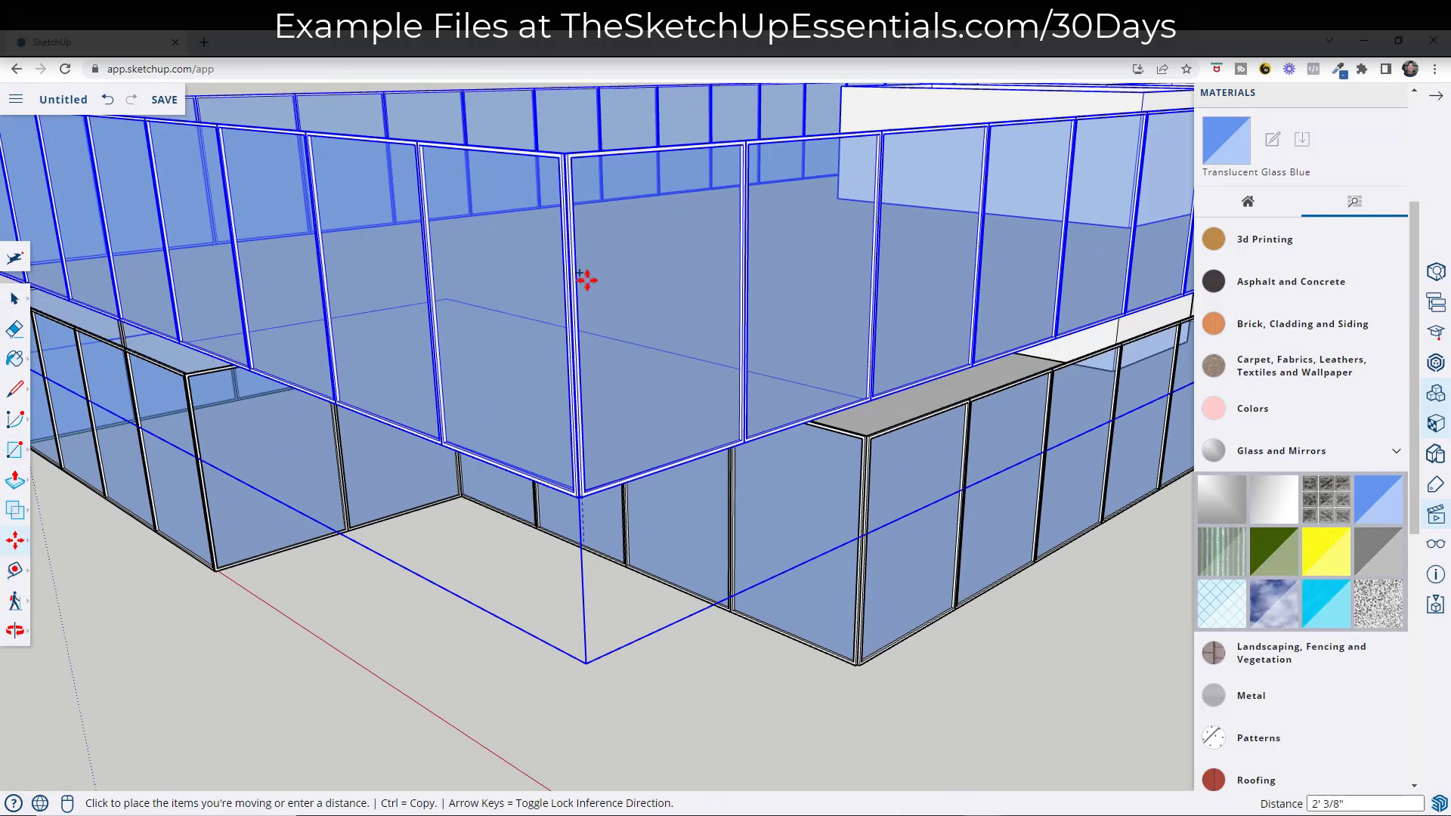
left_click(573, 208)
scroll(659, 522, "down", 6)
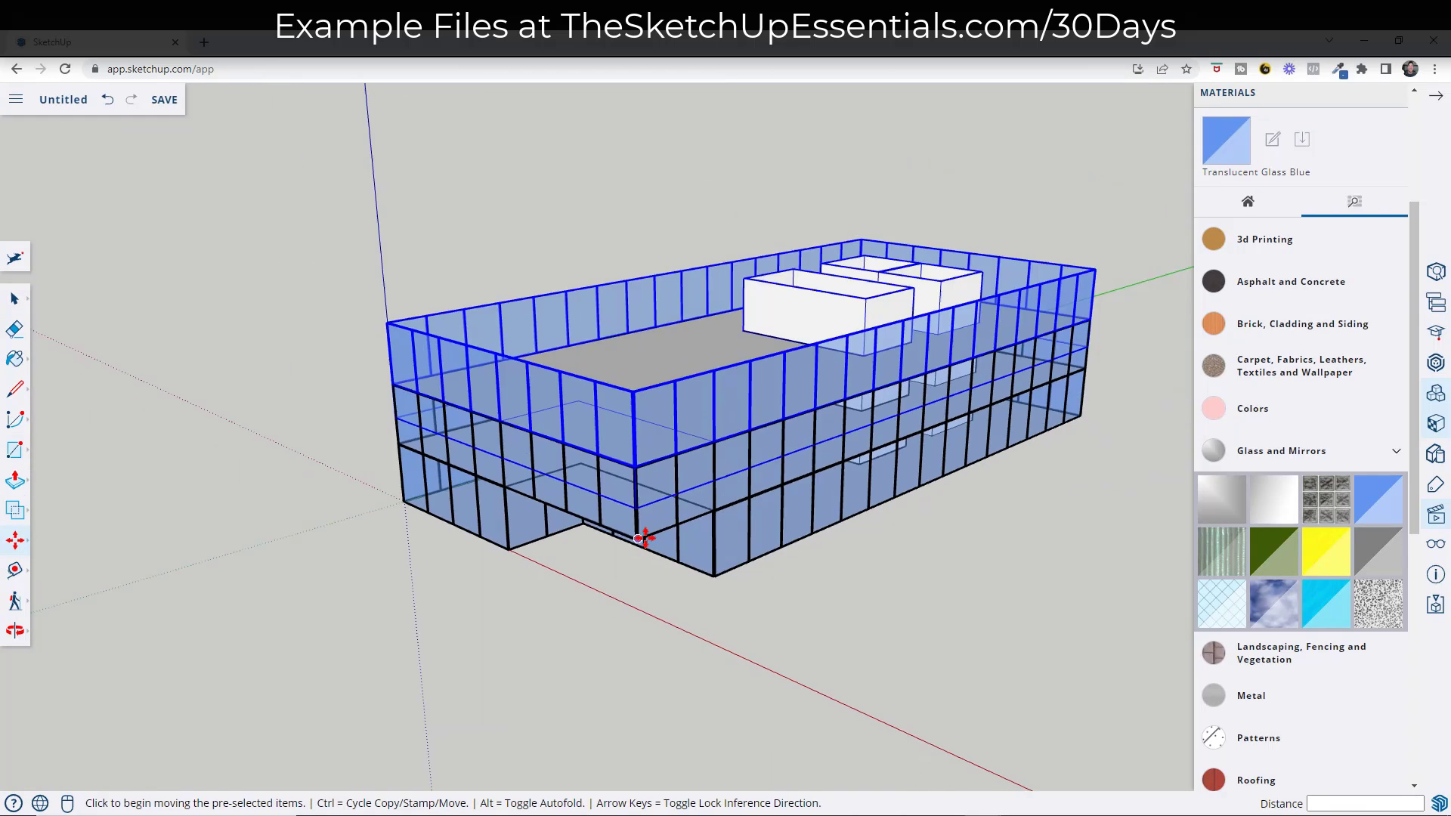
- In the top storey's curtain wall group, erase the front-end panels of both long sides and move the front row back to leave a terrace
middle_click_drag(641, 534, 680, 479)
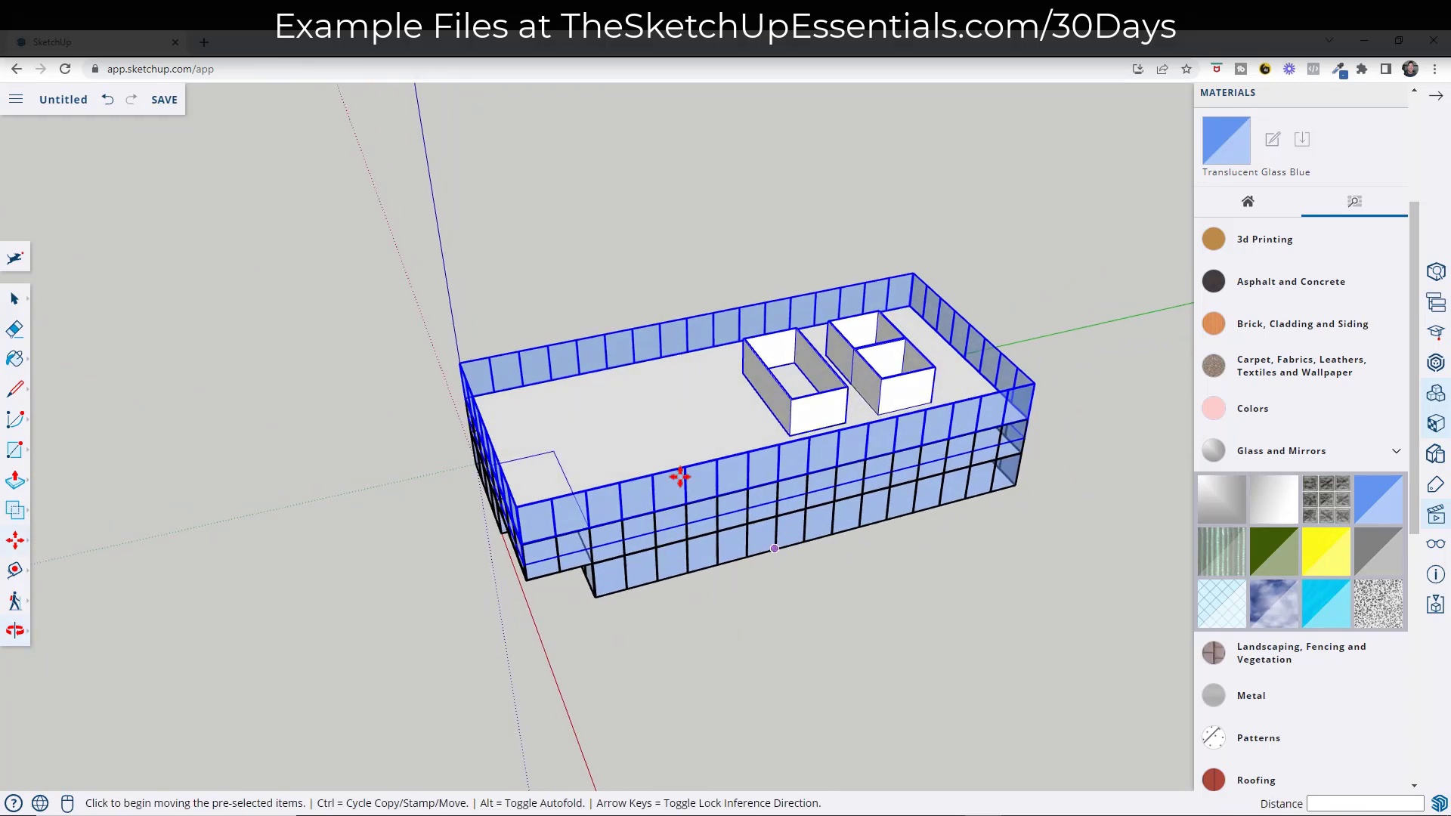
key("space")
scroll(587, 474, "down", 5)
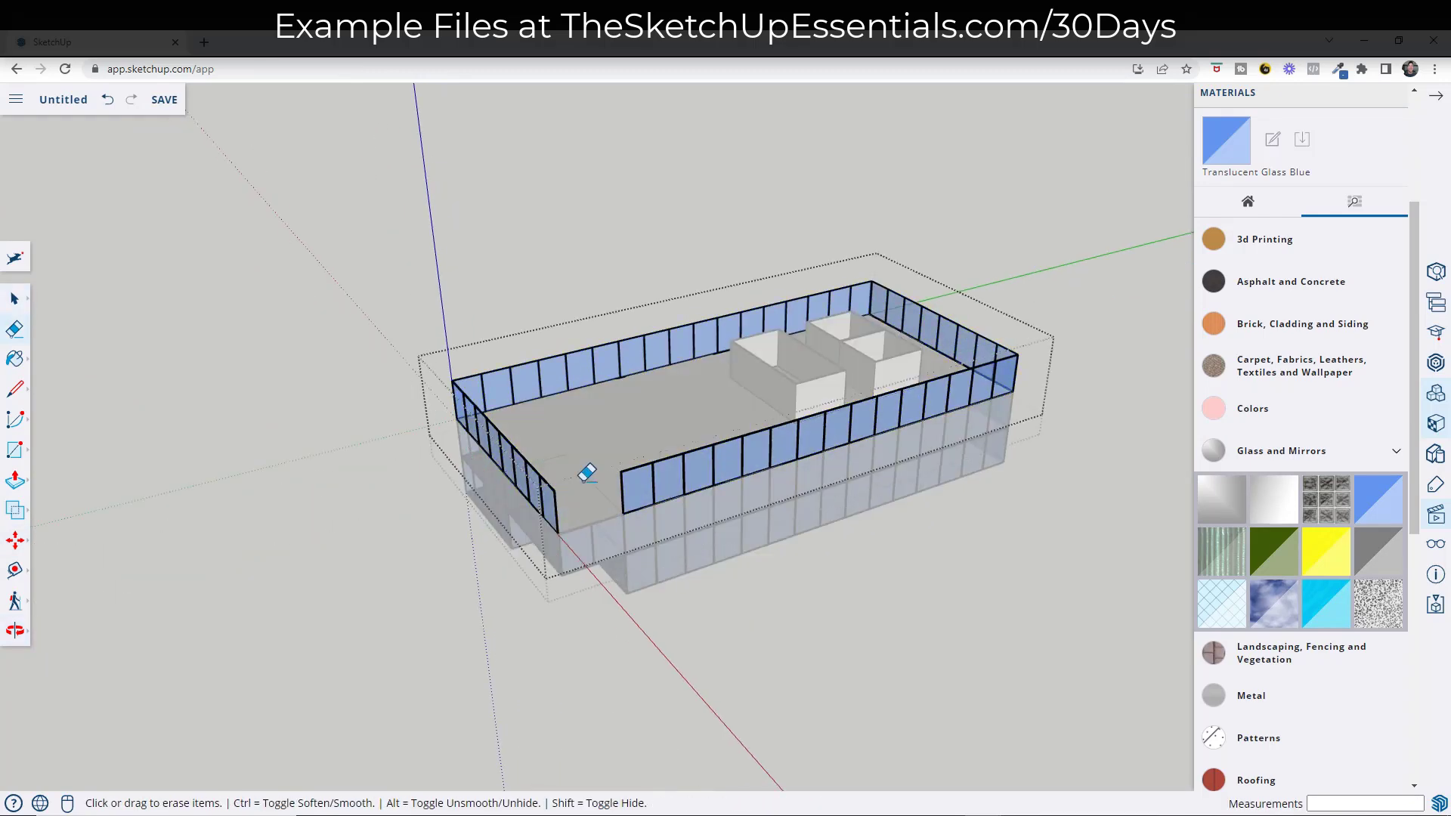
key("m")
scroll(599, 424, "up", 8)
key("space")
scroll(683, 408, "down", 8)
left_click(907, 464)
- Select the storey groups individually and all together to check they are separate, ending with only the top storey selected
left_click(747, 435)
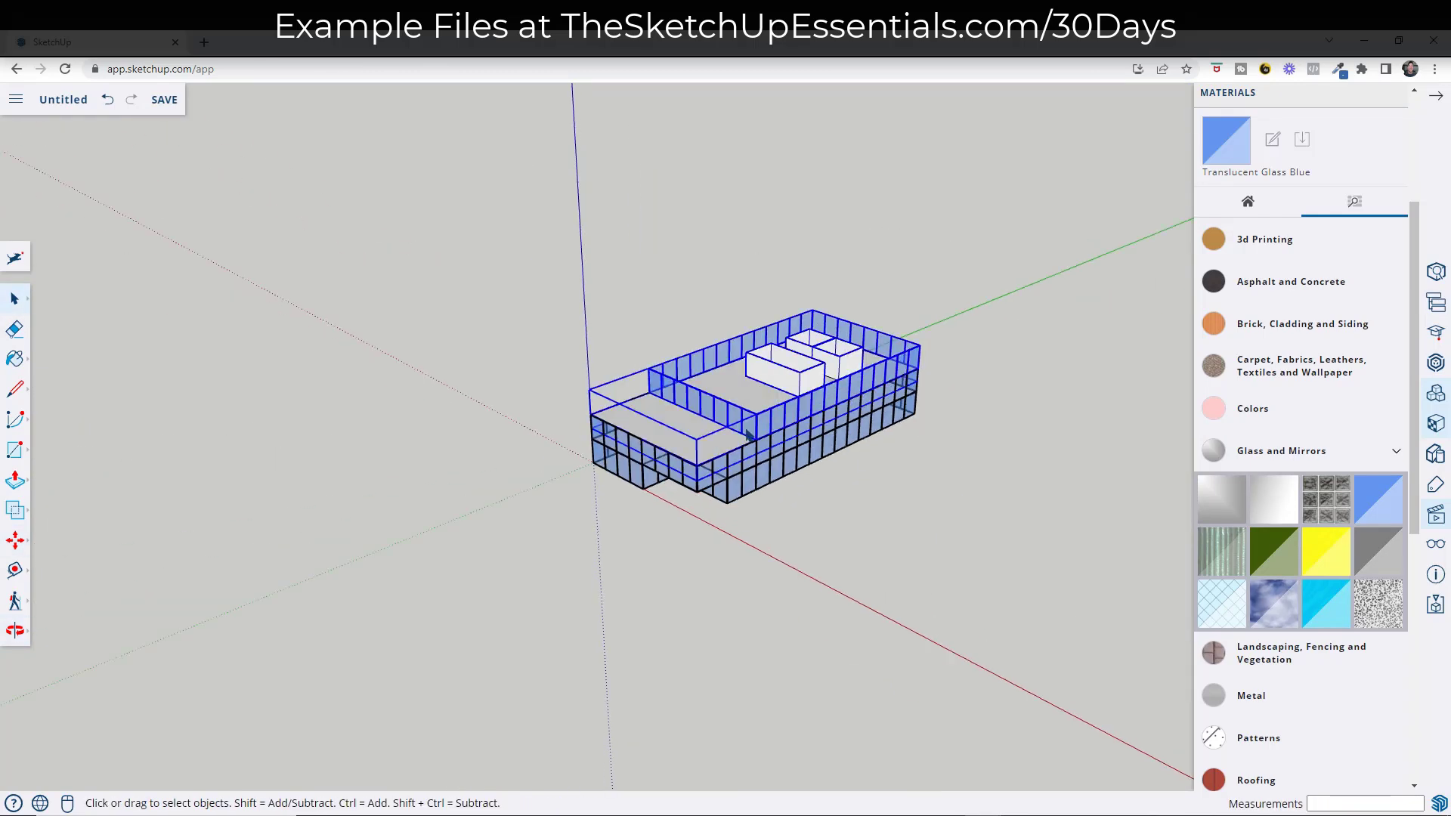
left_click(729, 477)
scroll(832, 453, "up", 4)
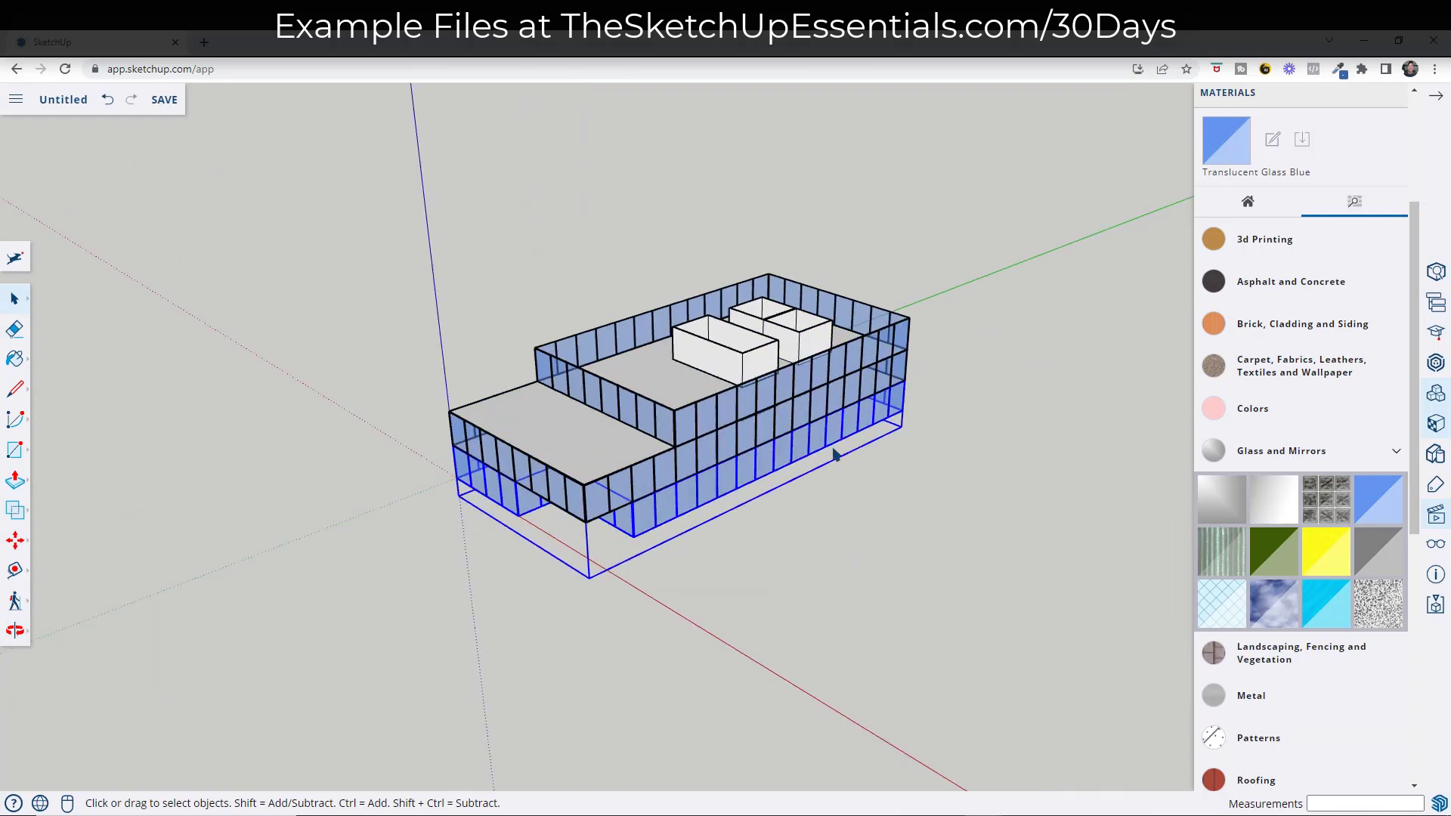
scroll(903, 330, "down", 3)
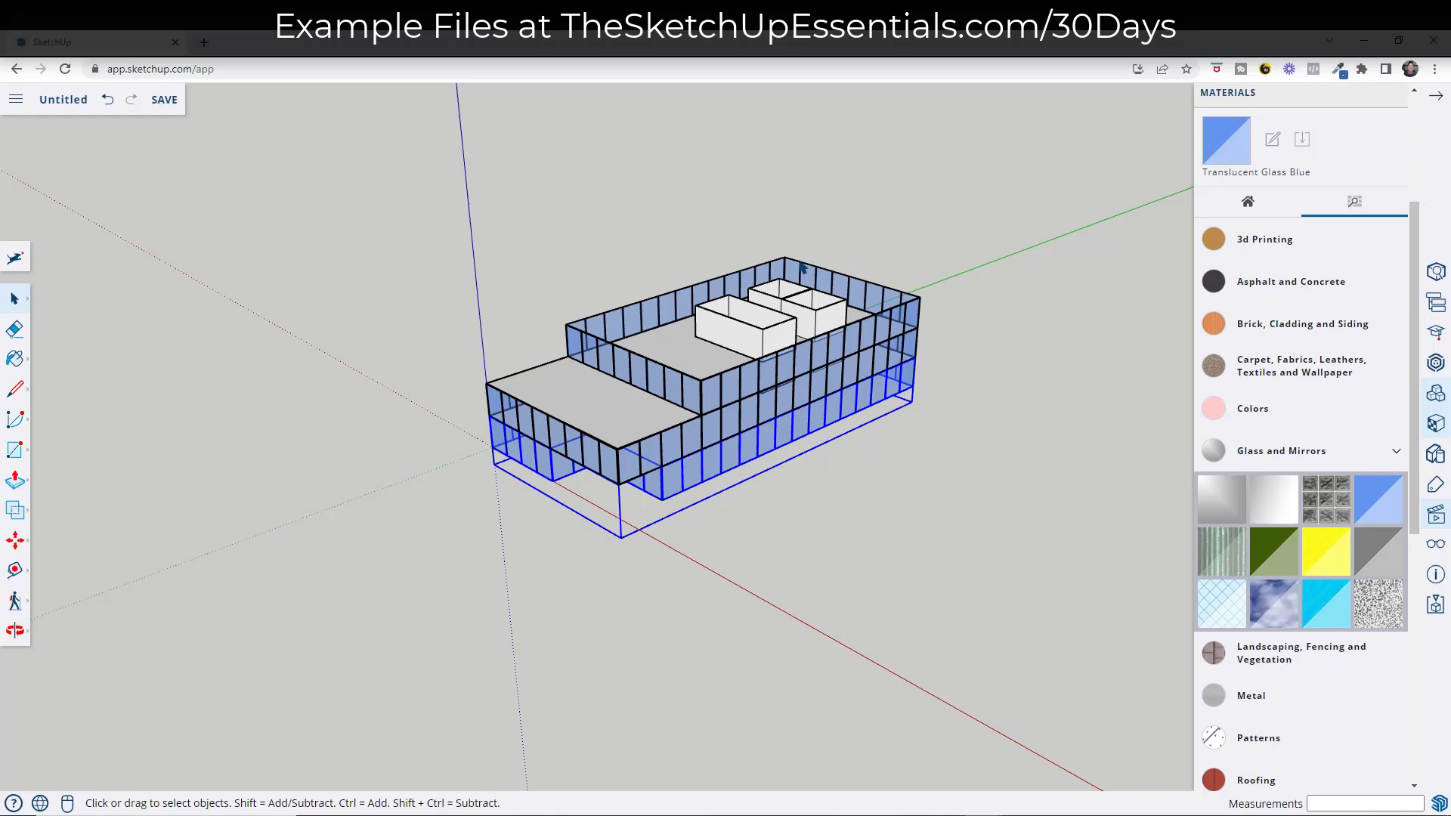
scroll(891, 304, "down", 3)
scroll(892, 306, "up", 2)
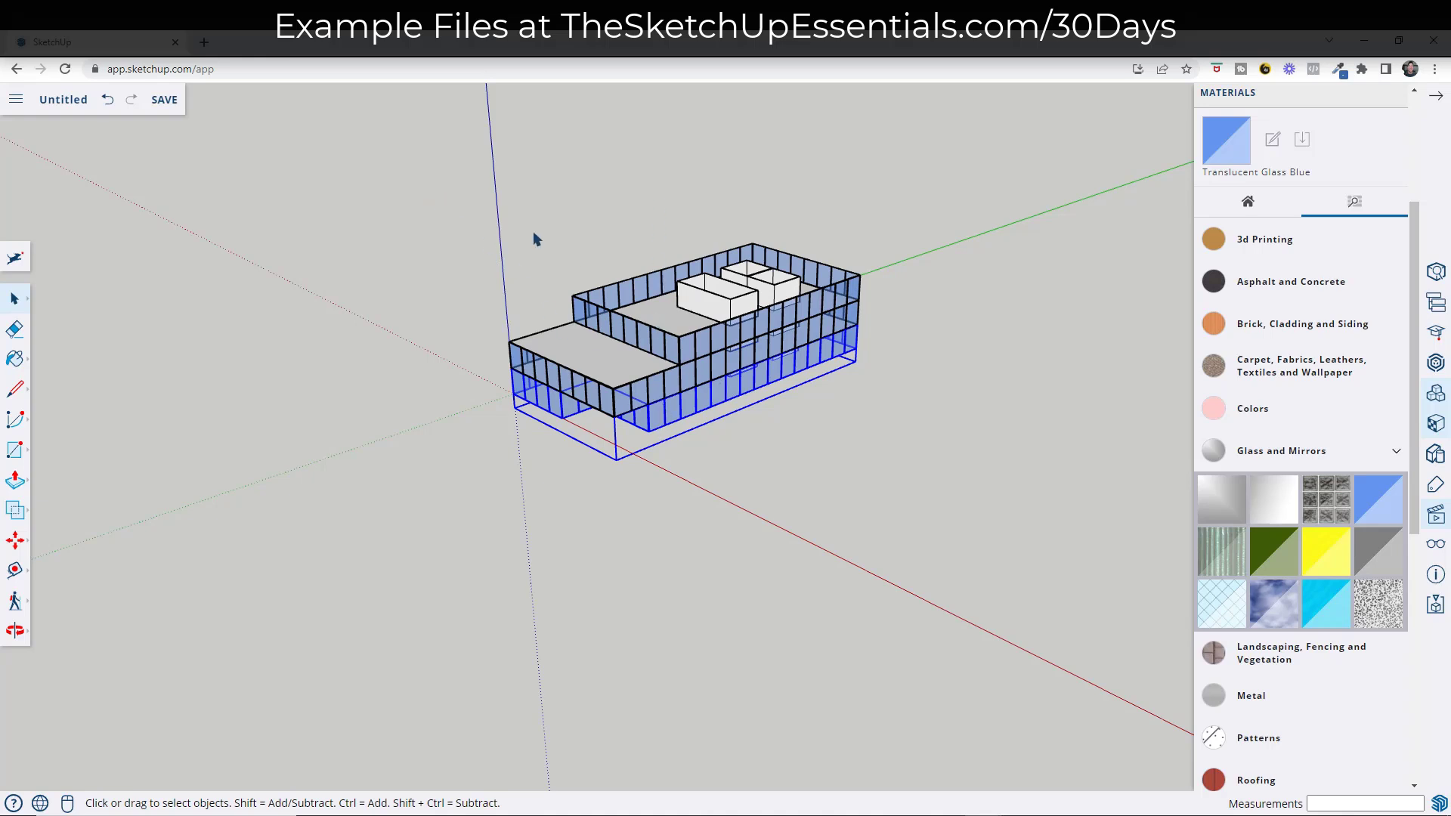
left_click(658, 347, "ctrl")
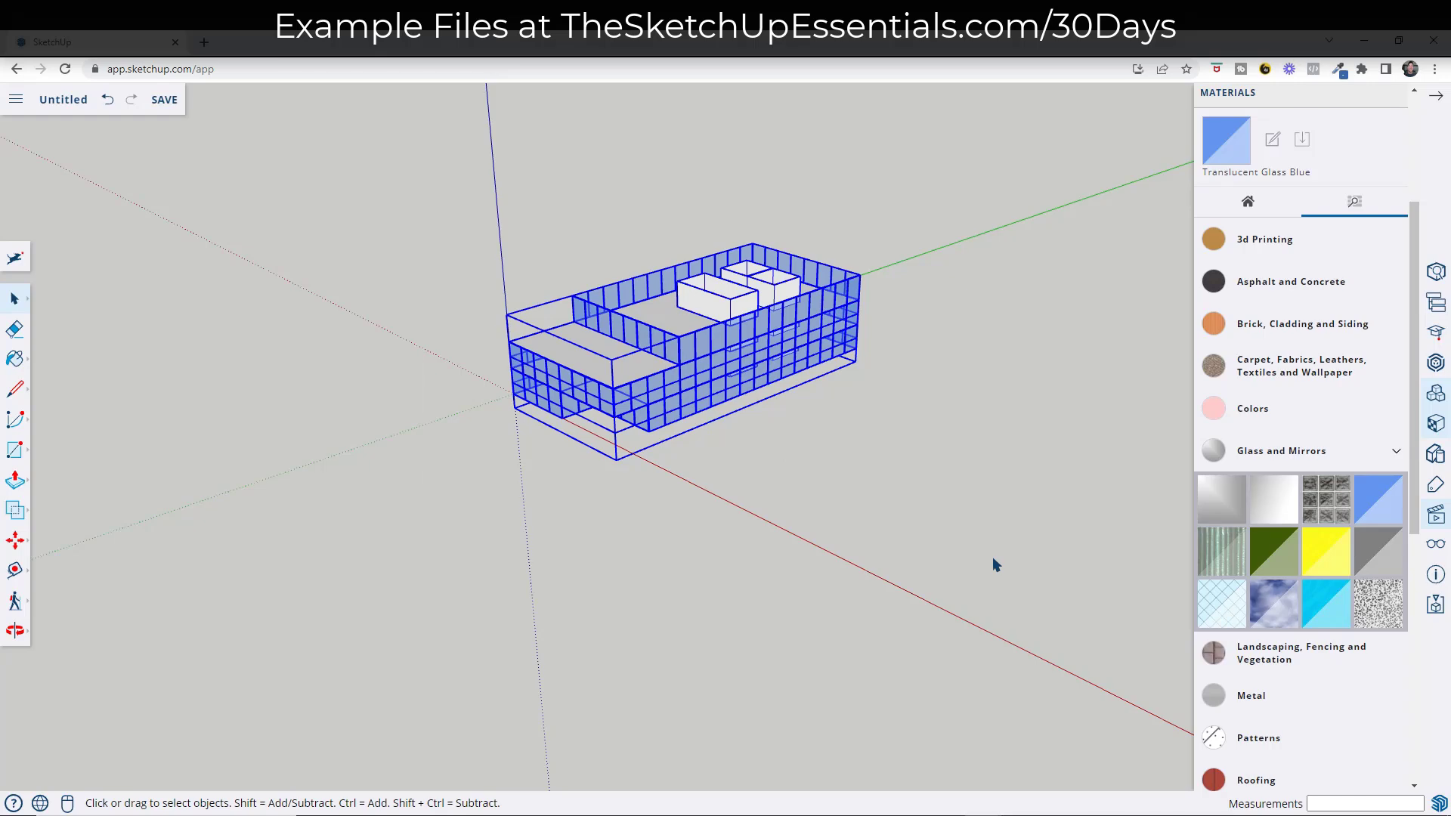
left_click(682, 354, "shift")
scroll(633, 382, "up", 5)
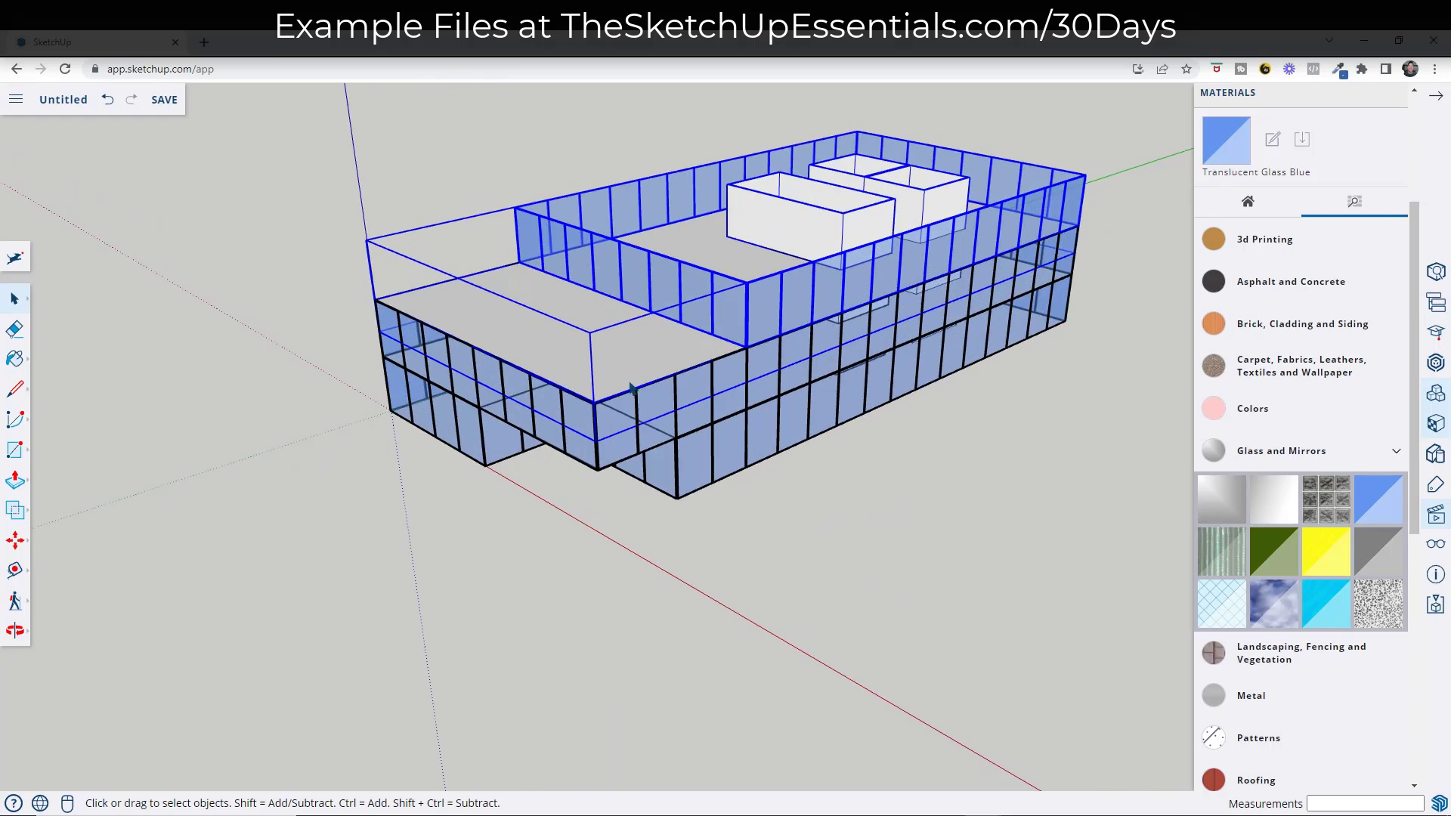
key("m")
scroll(596, 315, "up", 2)
left_click(551, 382)
scroll(587, 347, "down", 3)
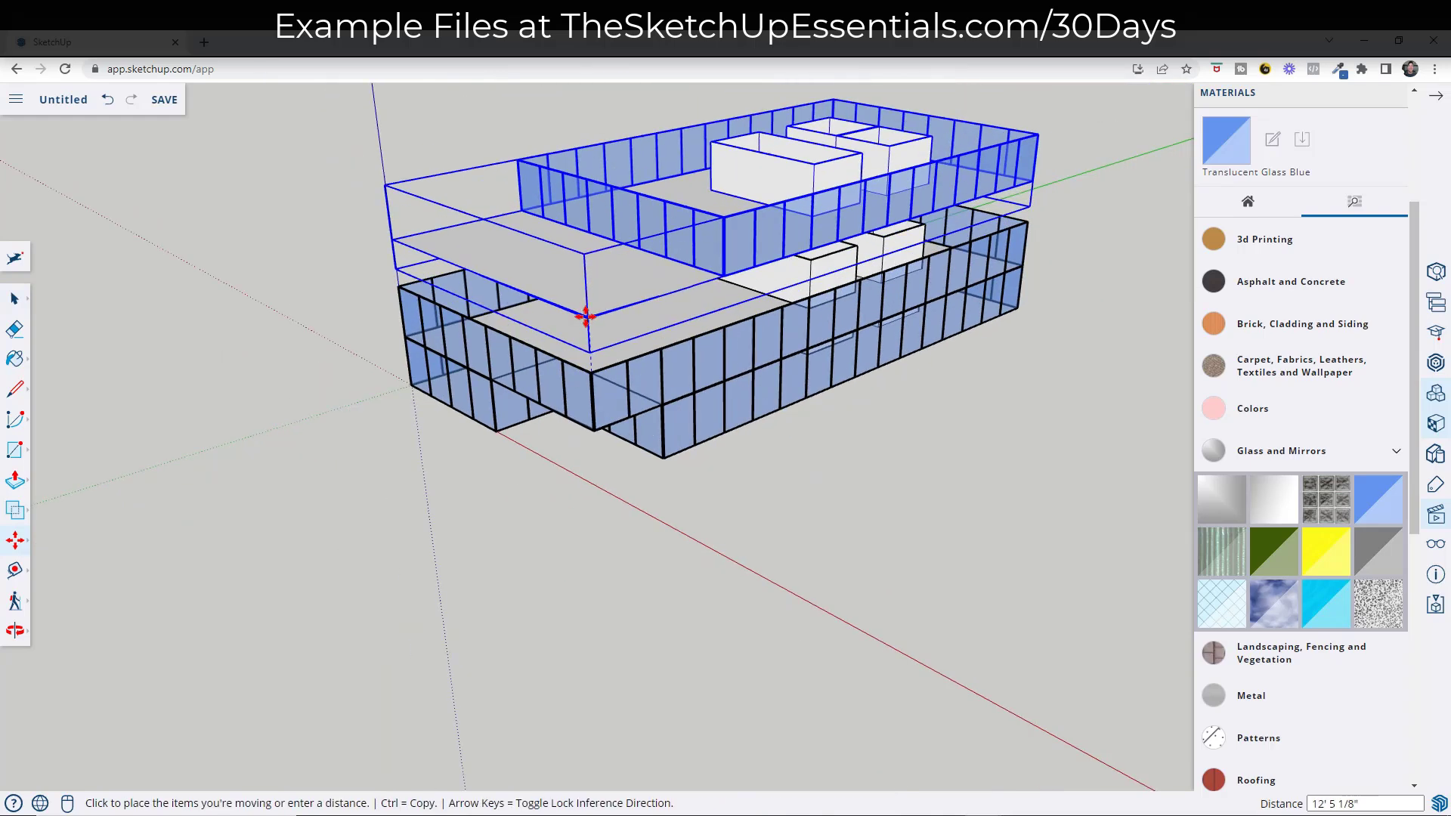
middle_click_drag(586, 316, 586, 240)
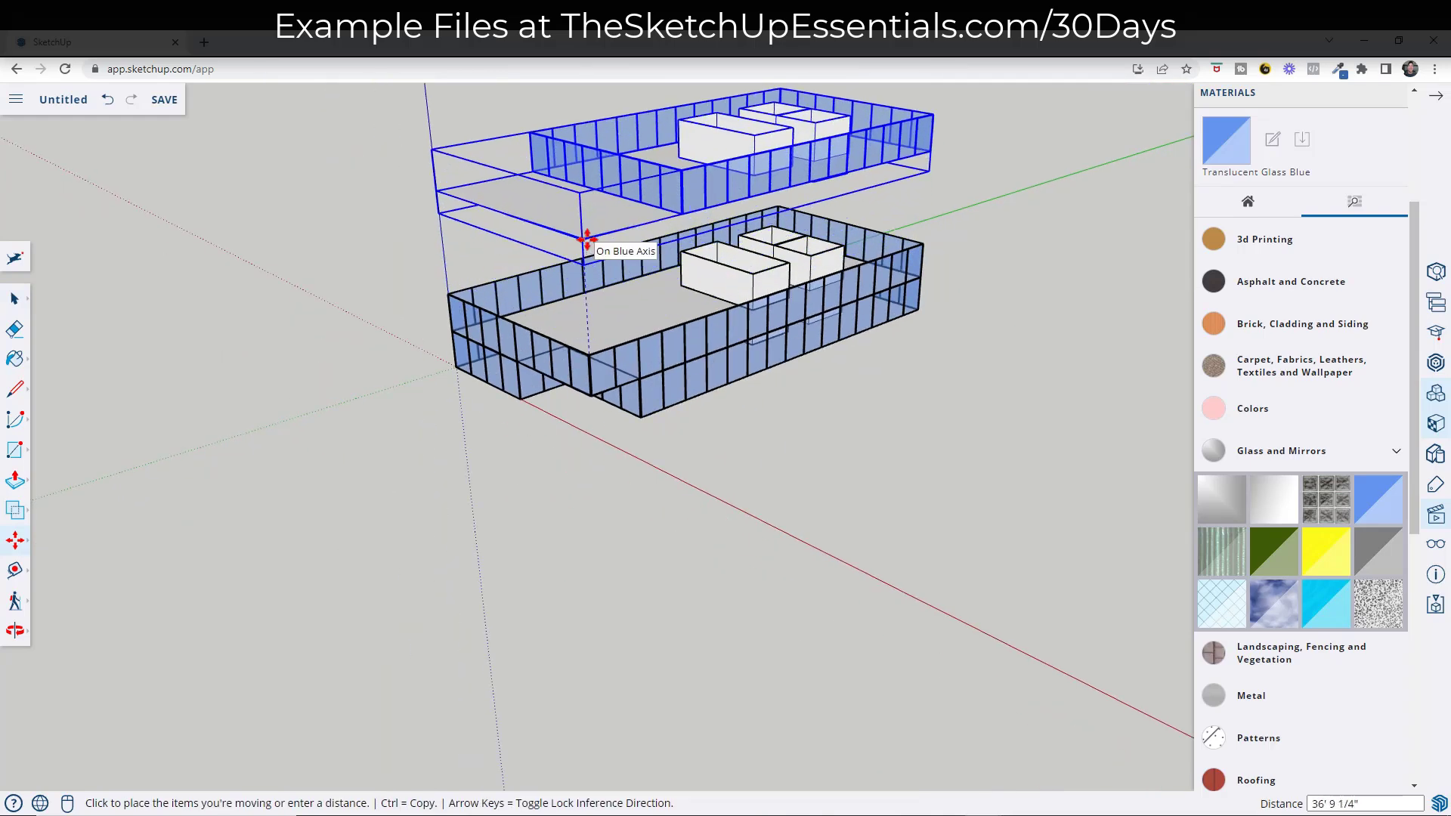
key("space")
- Move the top storey straight up along the blue axis, clear of the middle storey
scroll(701, 411, "down", 3)
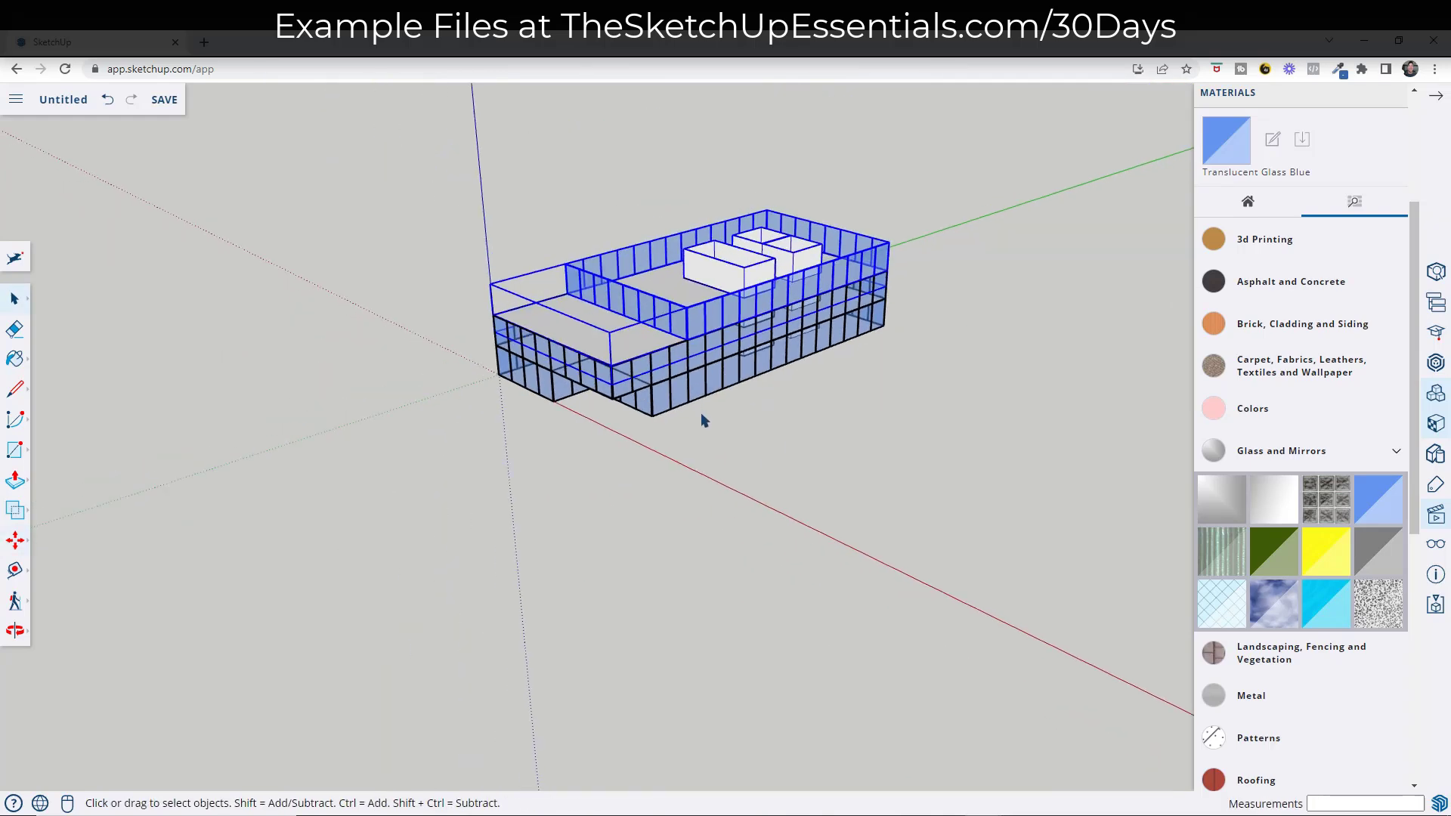
scroll(711, 303, "up", 1)
scroll(710, 303, "down", 2)
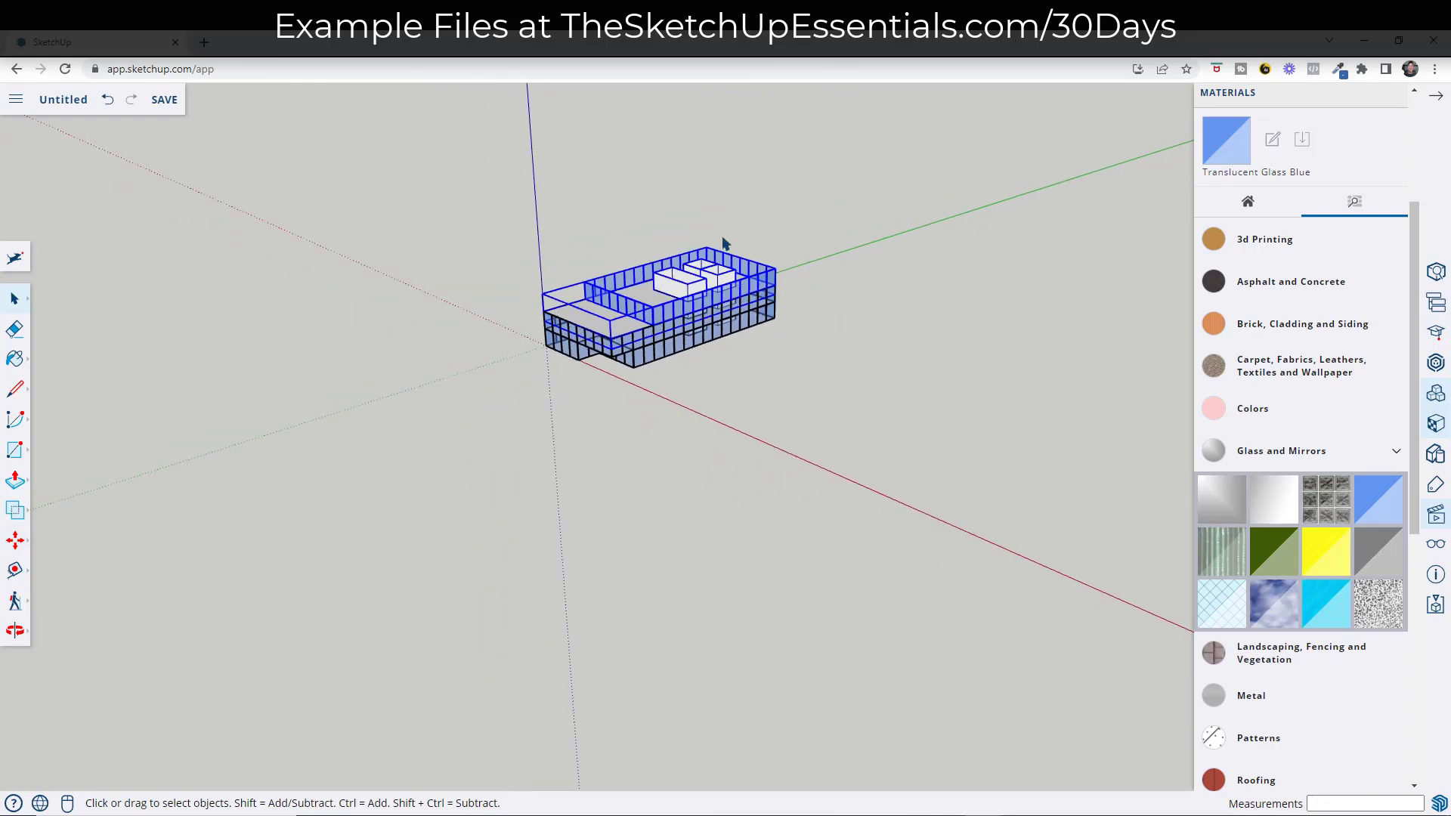
scroll(619, 284, "up", 3)
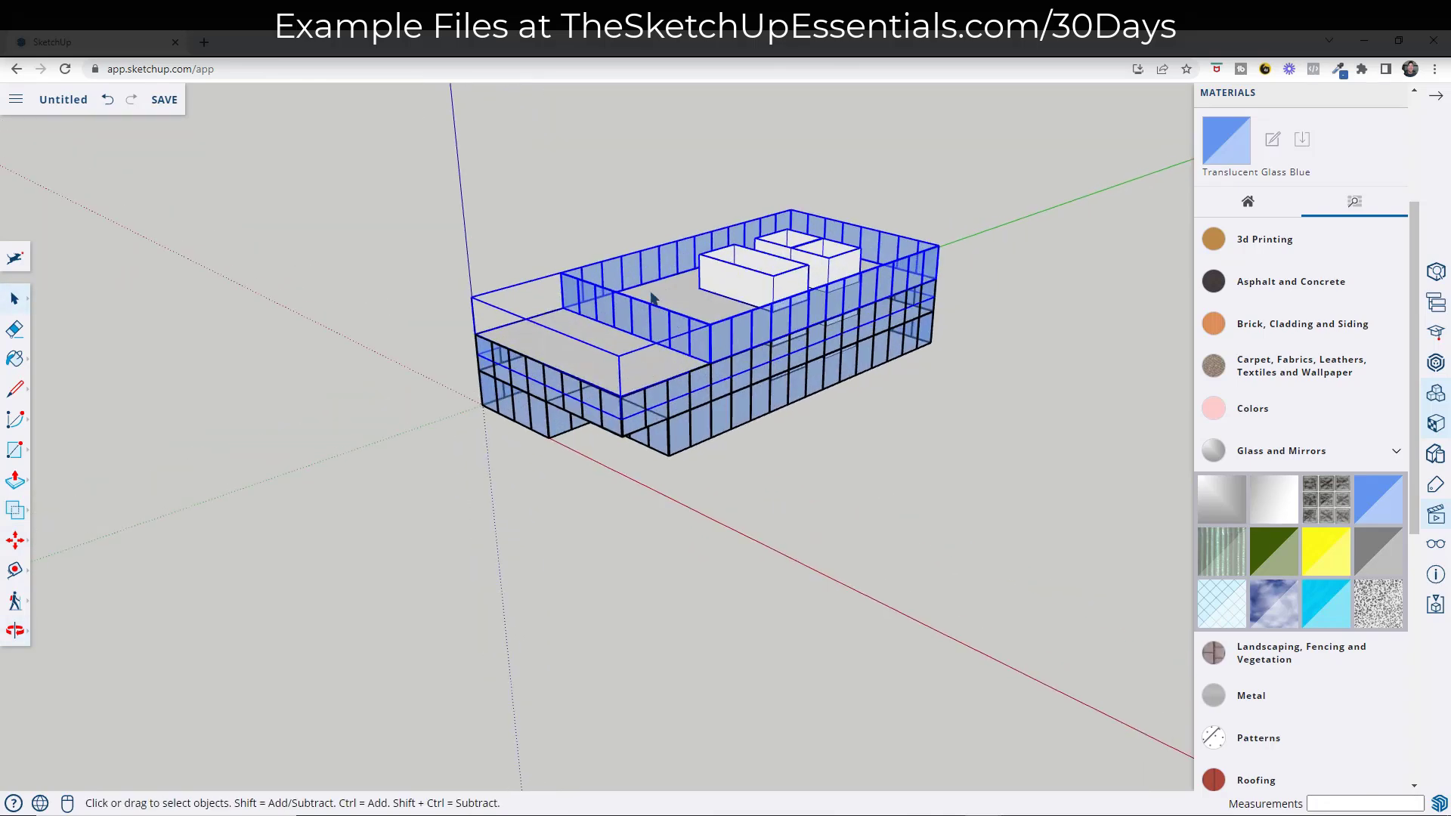
key("m")
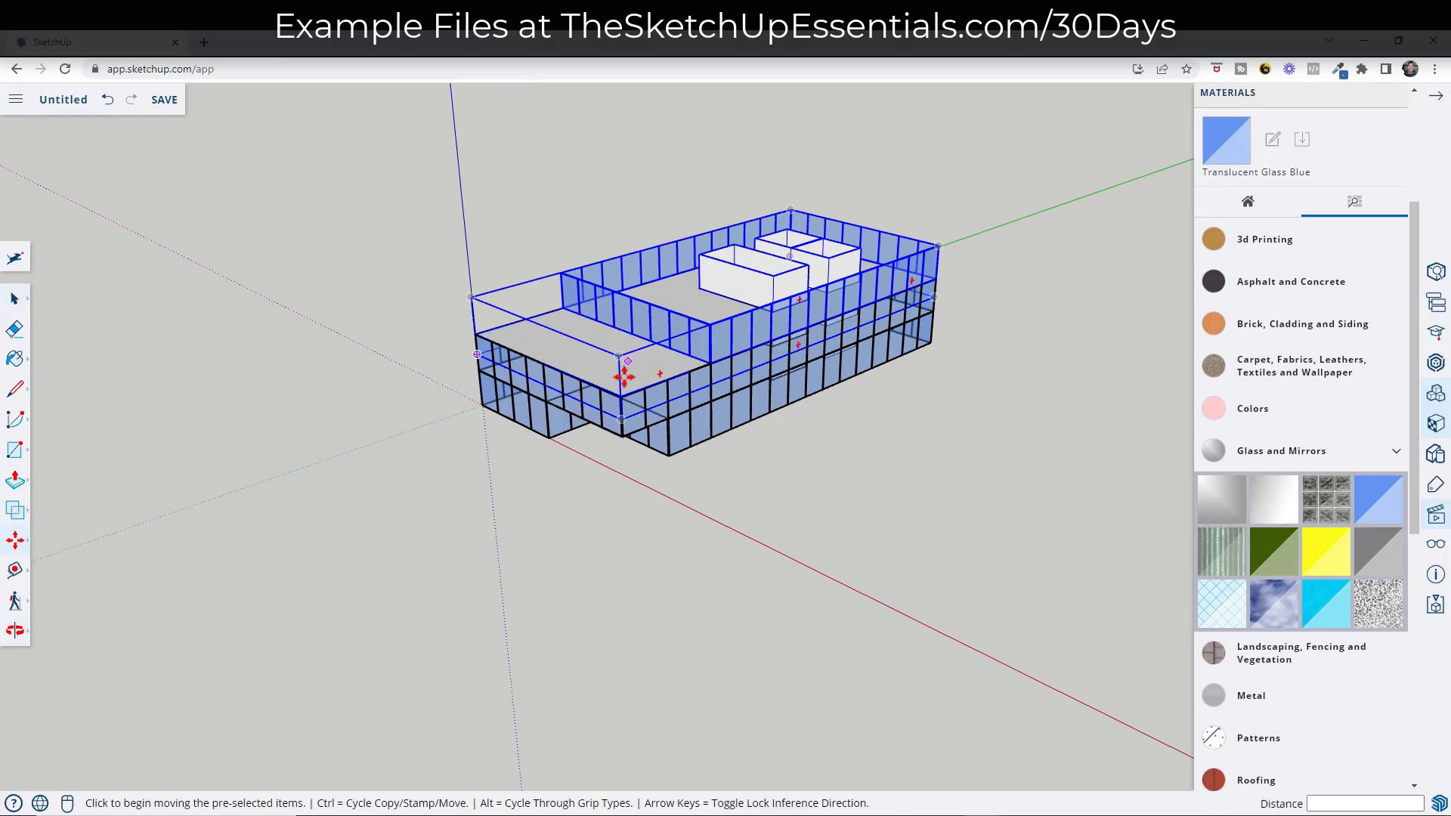
left_click(616, 393)
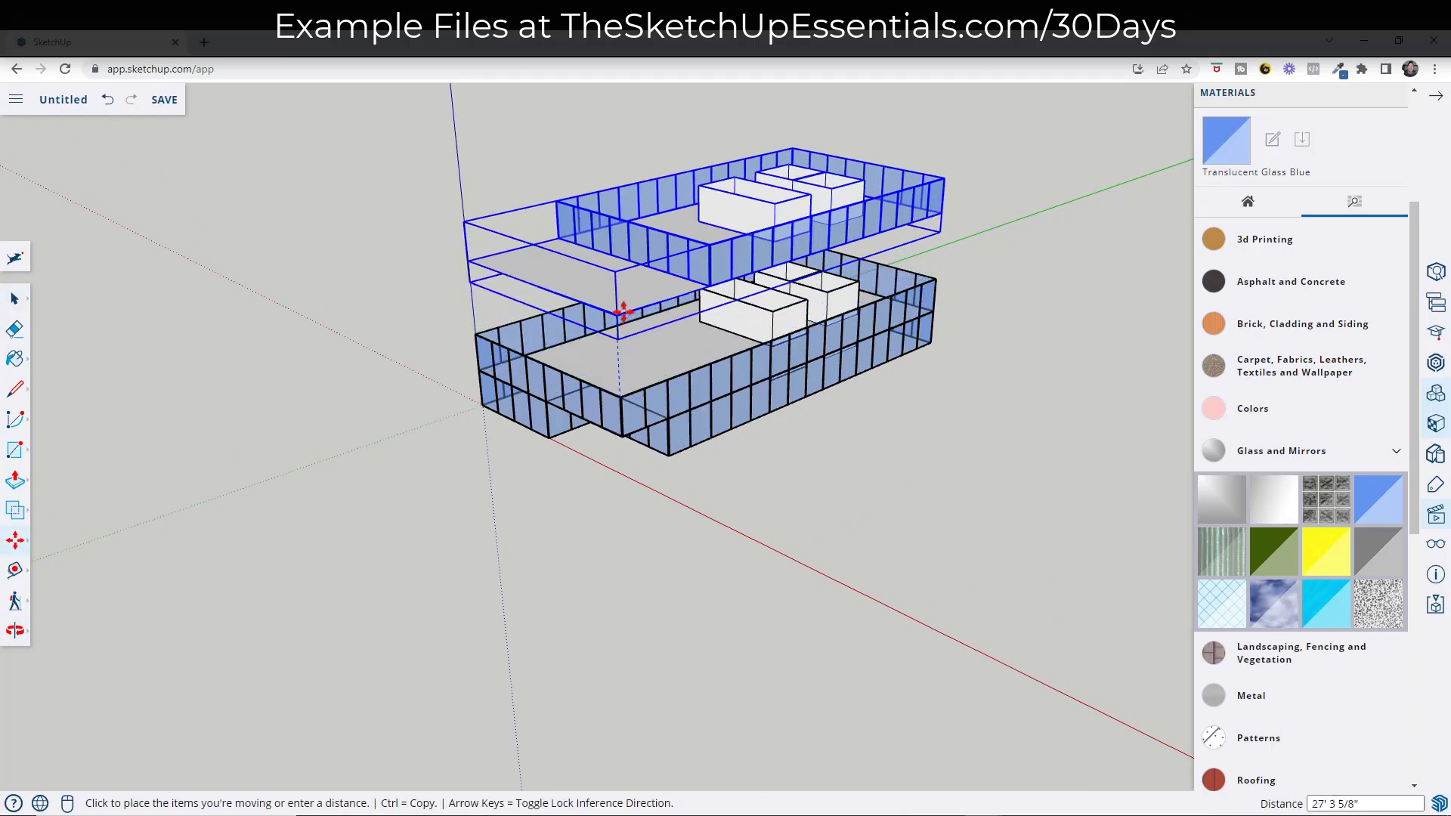
left_click(622, 285)
key("space")
- Move the ground storey straight down the blue axis by about 60', clear of the middle storey
left_click(678, 449)
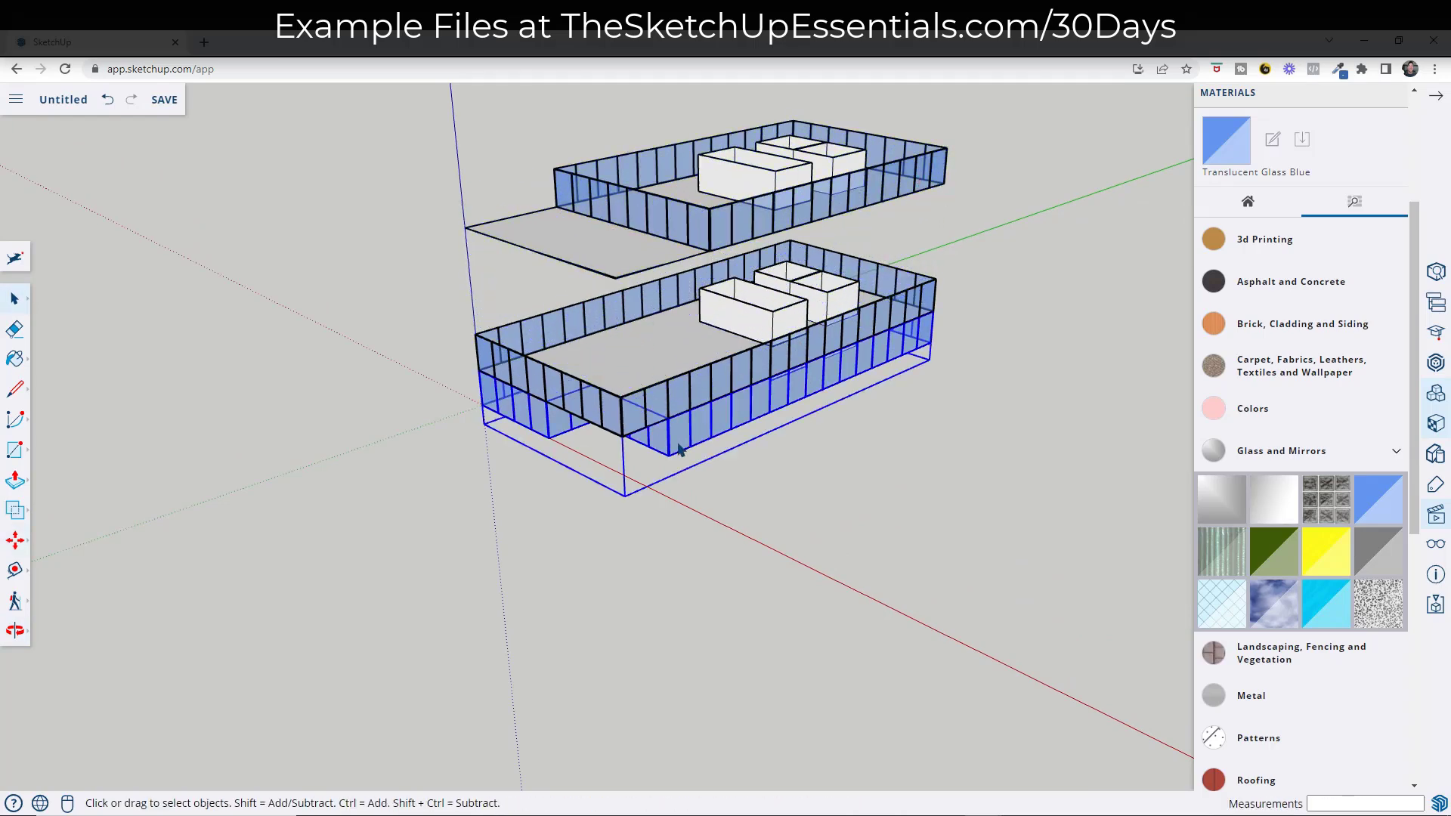
key("m")
left_click(622, 438)
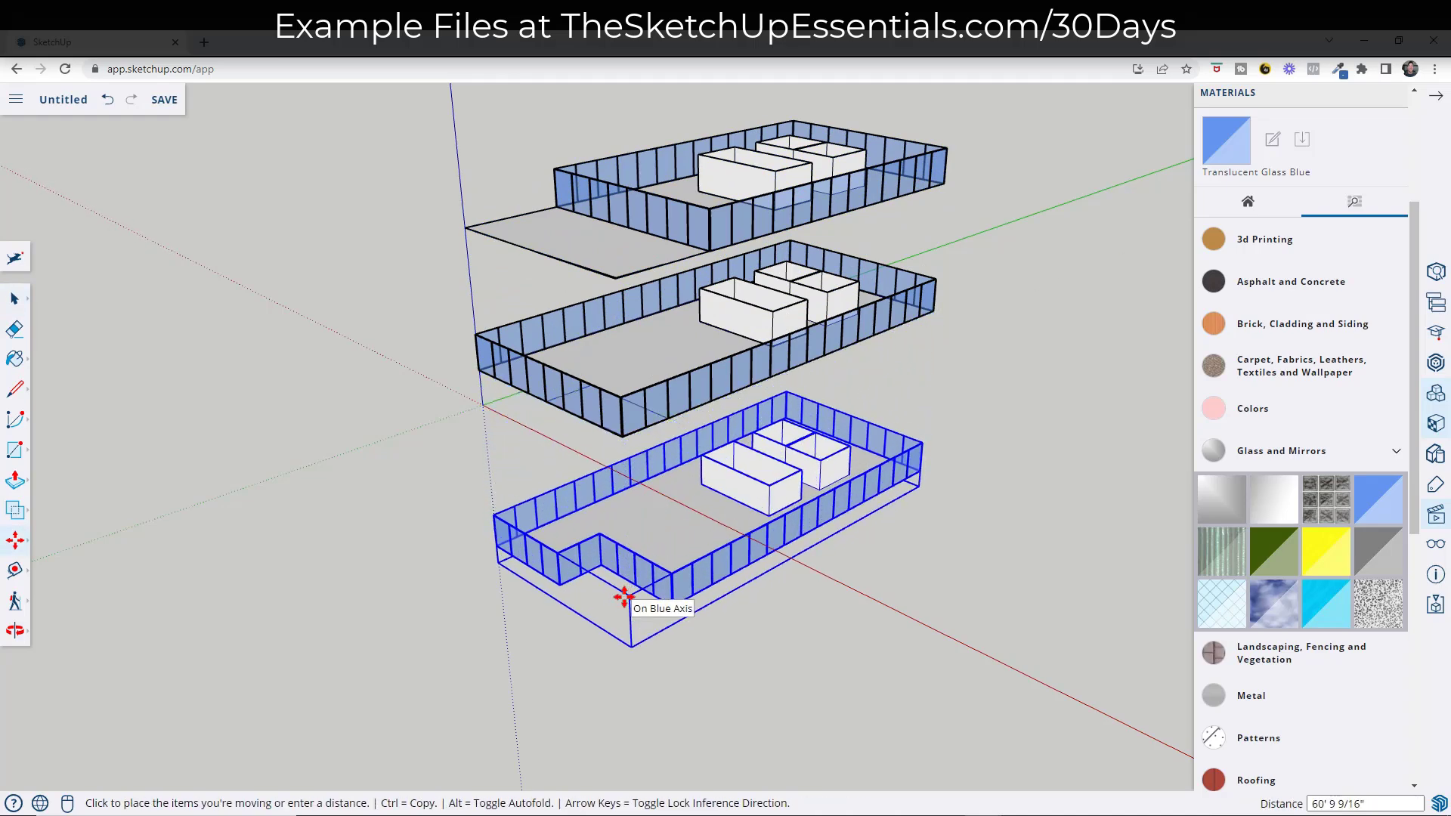
left_click(625, 592)
middle_click_drag(625, 593, 719, 525)
scroll(778, 324, "down", 3)
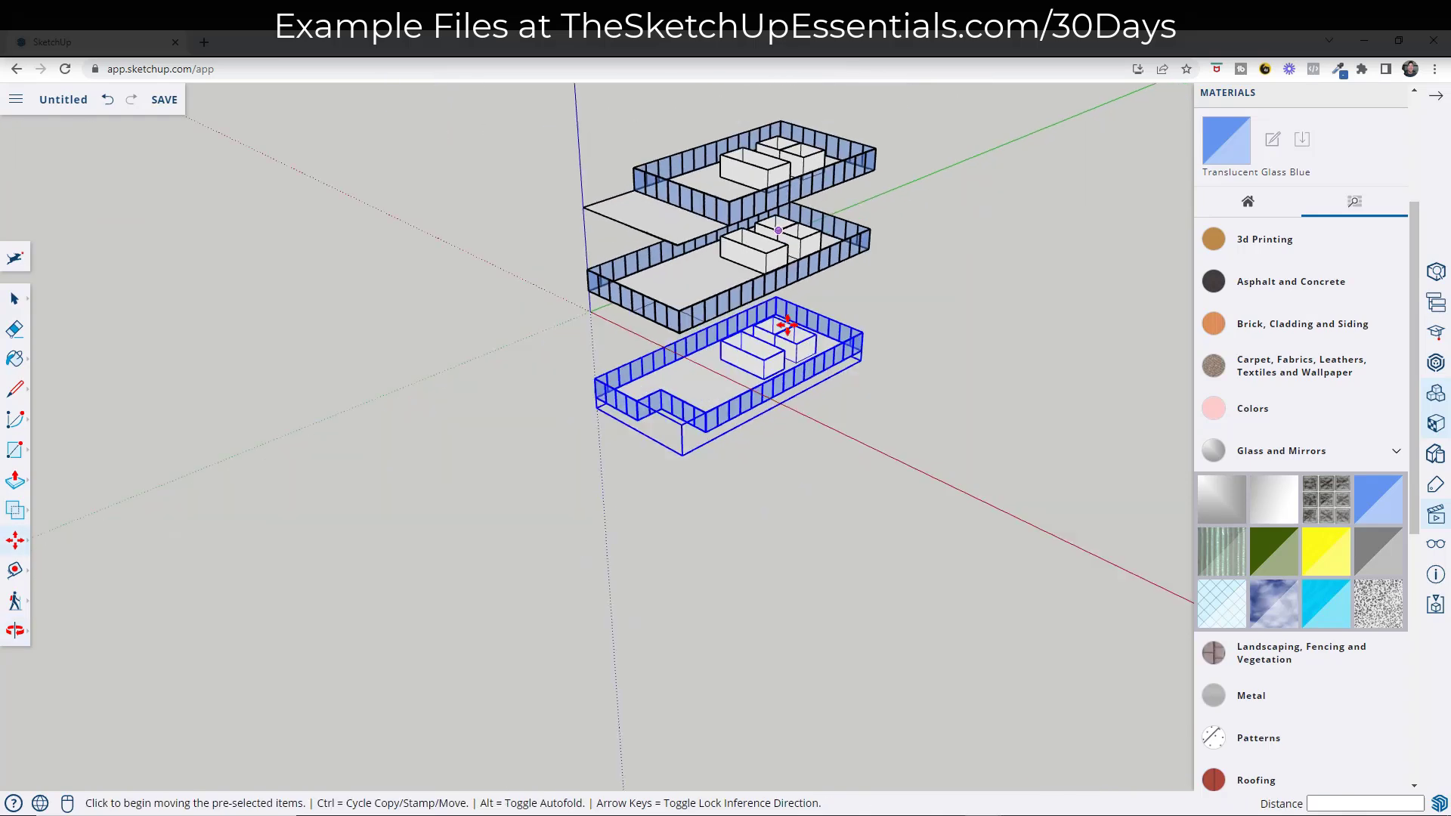
middle_click_drag(777, 324, 751, 382)
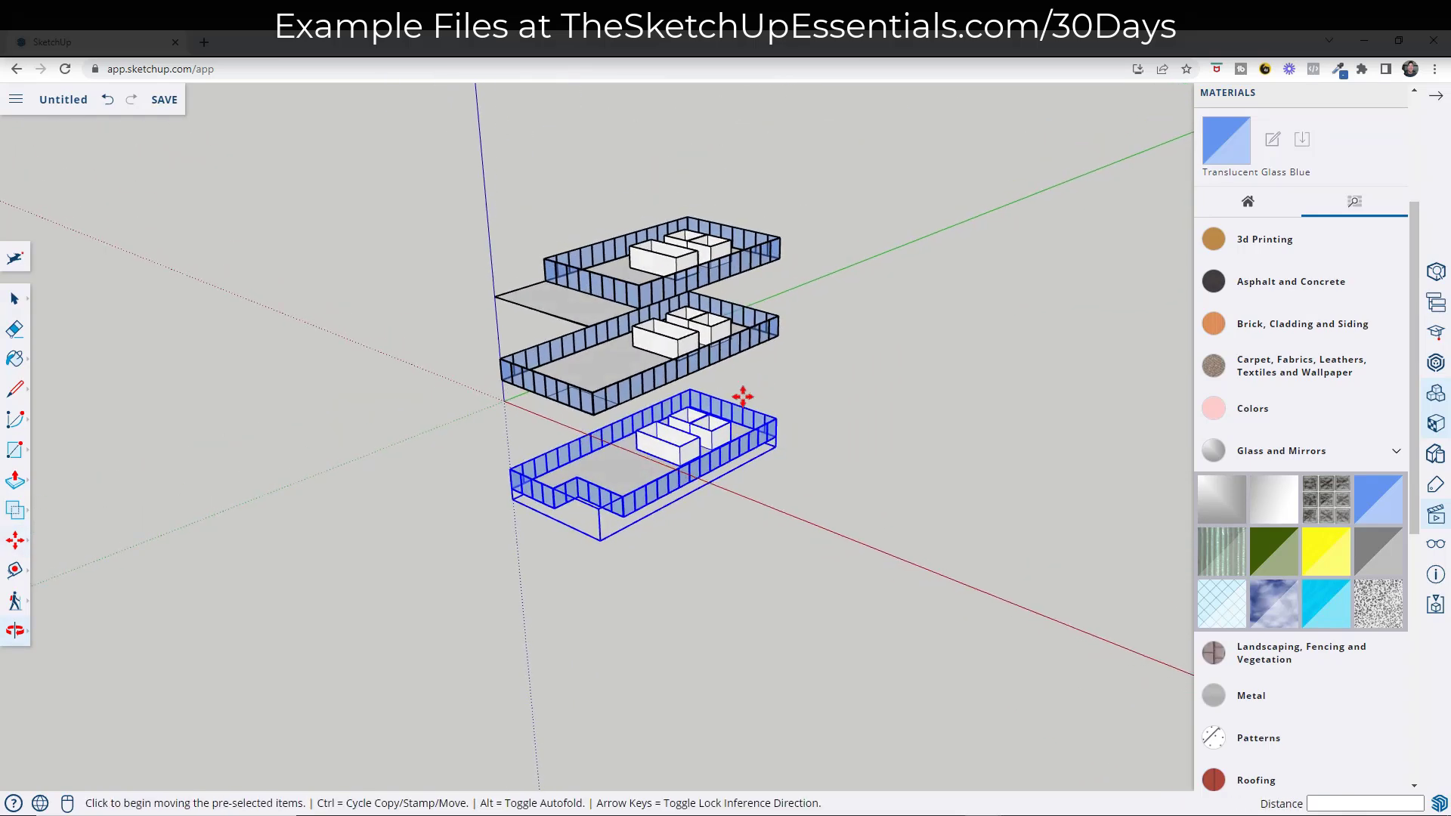
key("space")
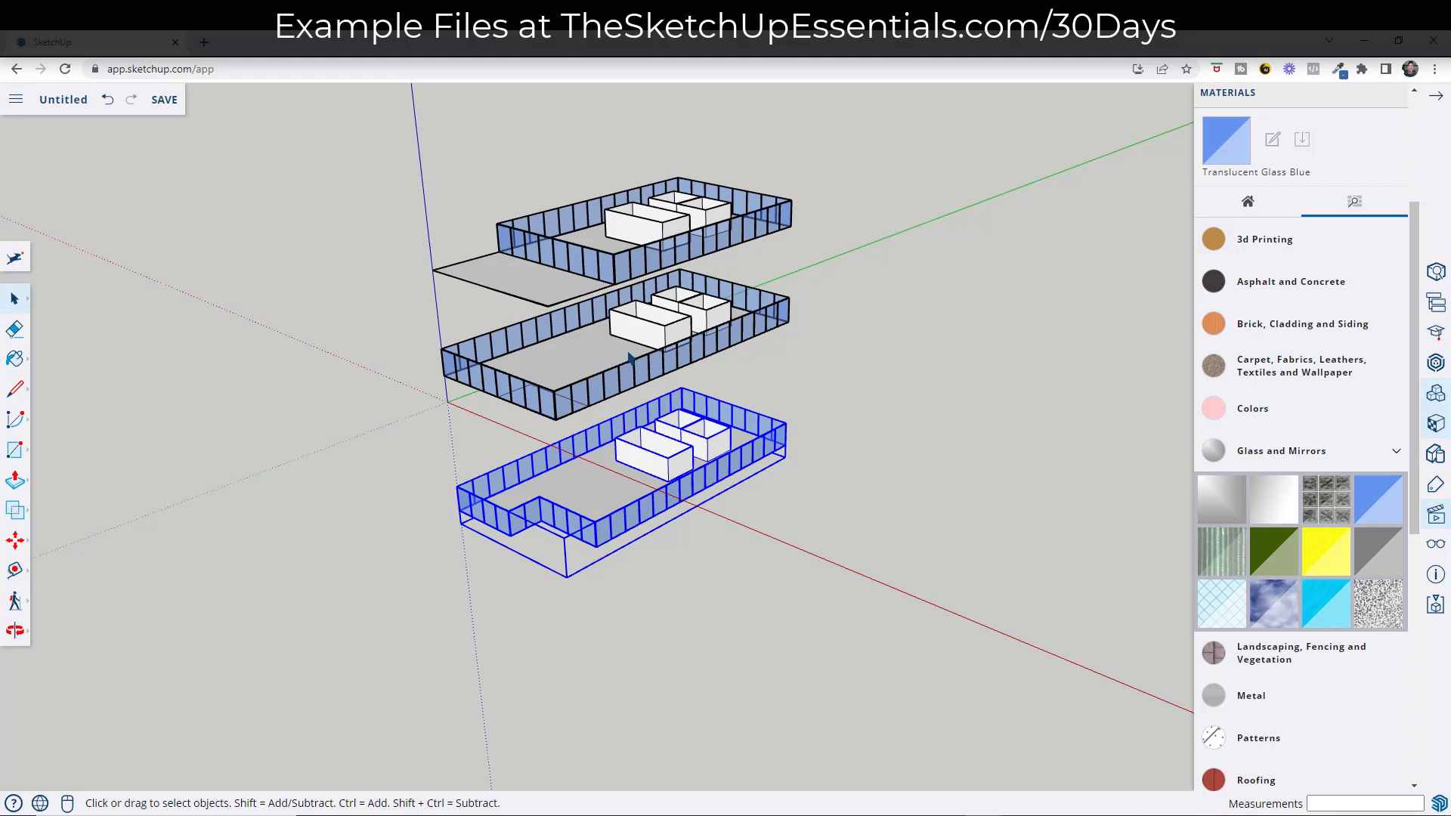
- Open the scenes and display settings and switch the camera to parallel projection
left_click(1436, 544)
left_click(1433, 520)
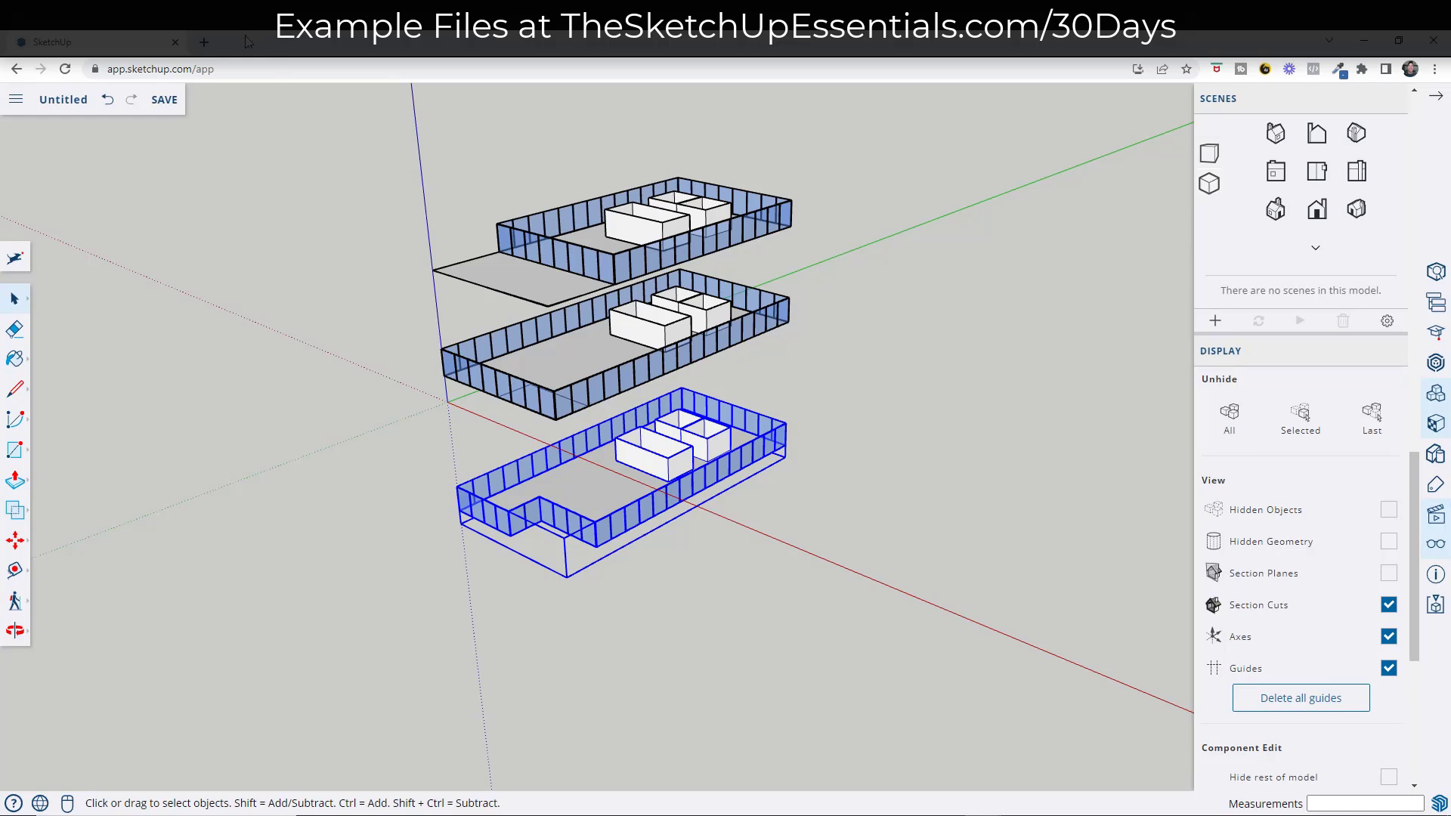
left_click(1209, 184)
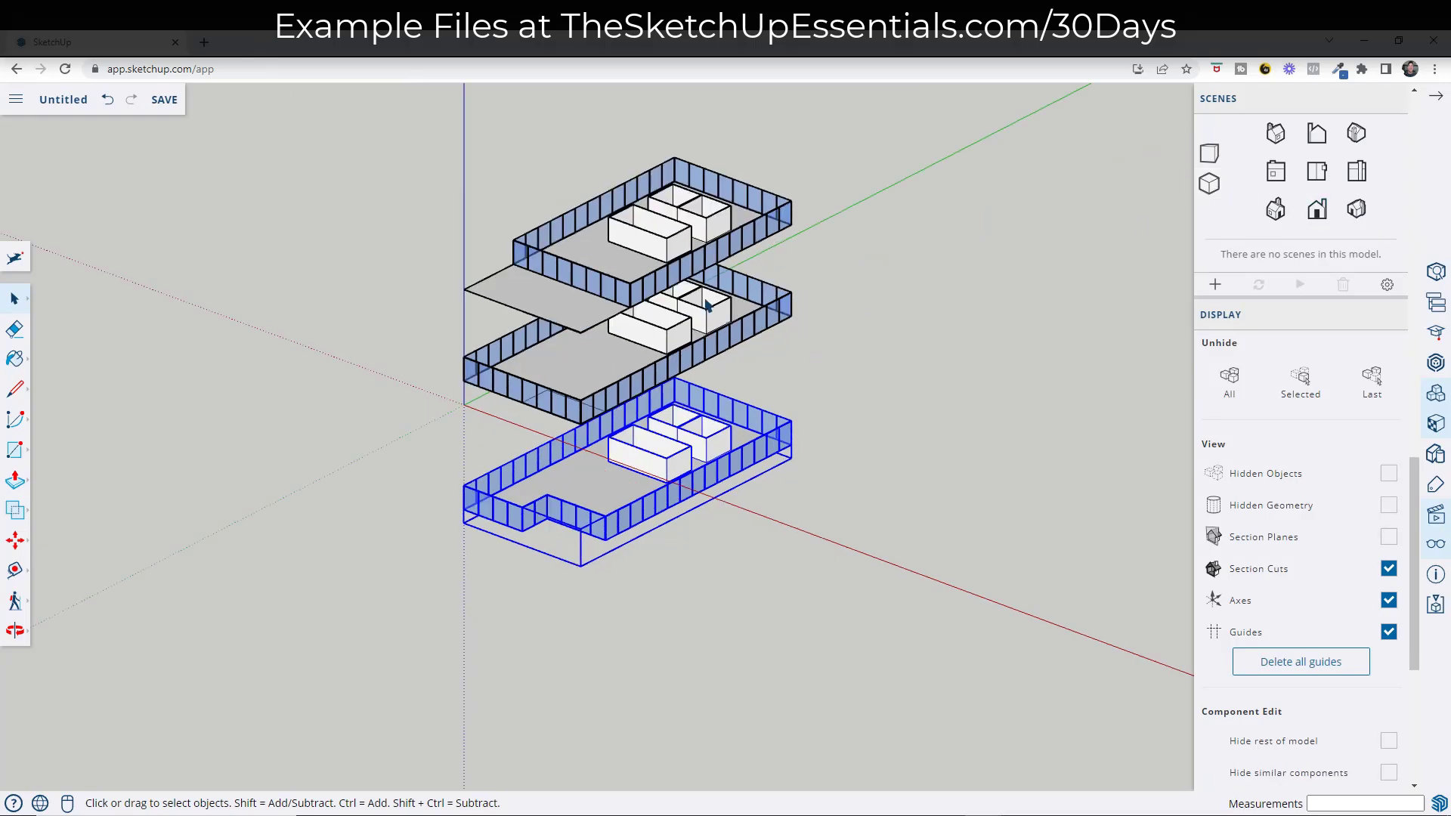
- Raise the top storey further along the blue axis to widen its gap above the middle storey
scroll(724, 246, "up", 3)
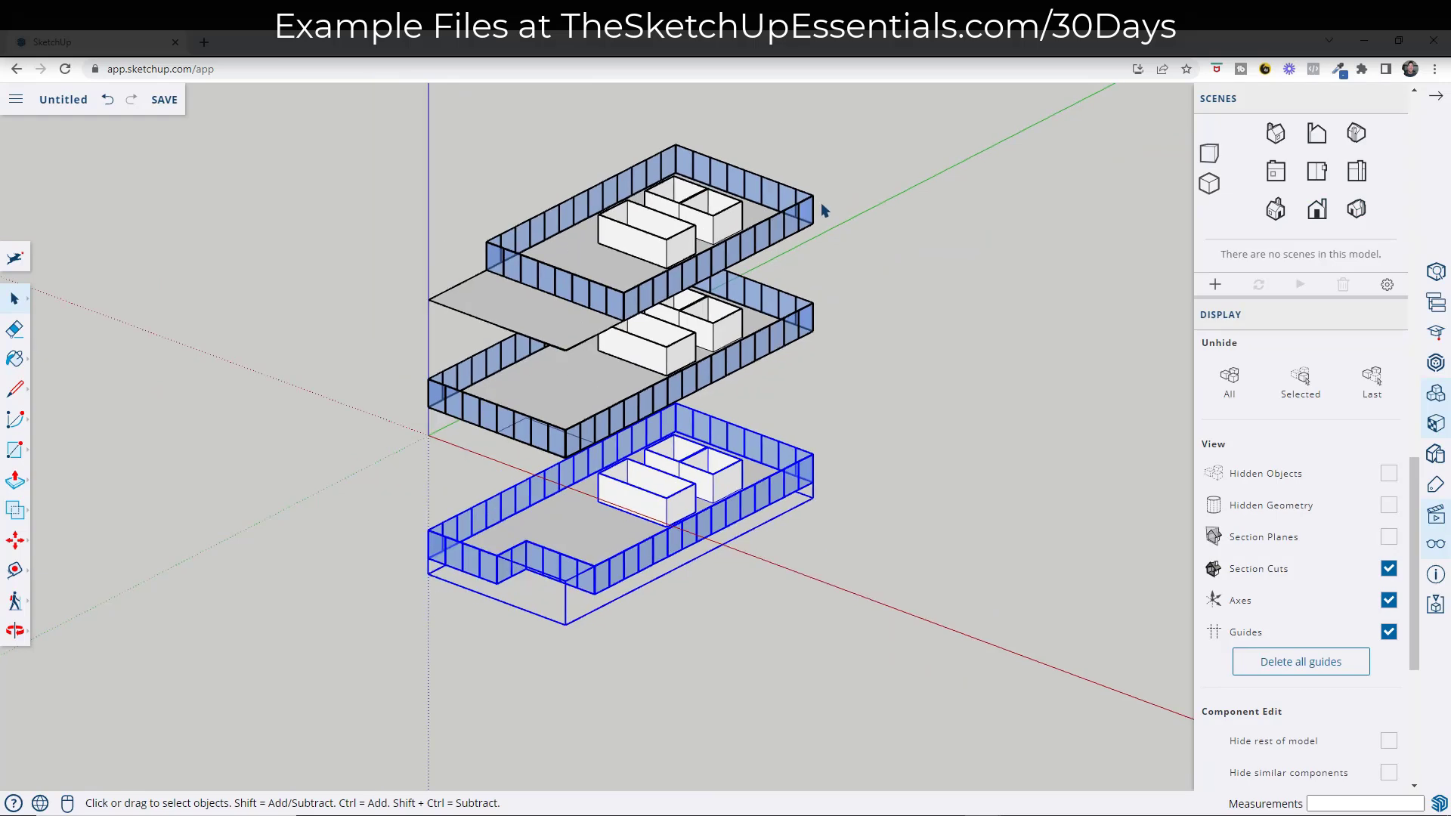
left_click(700, 283)
key("m")
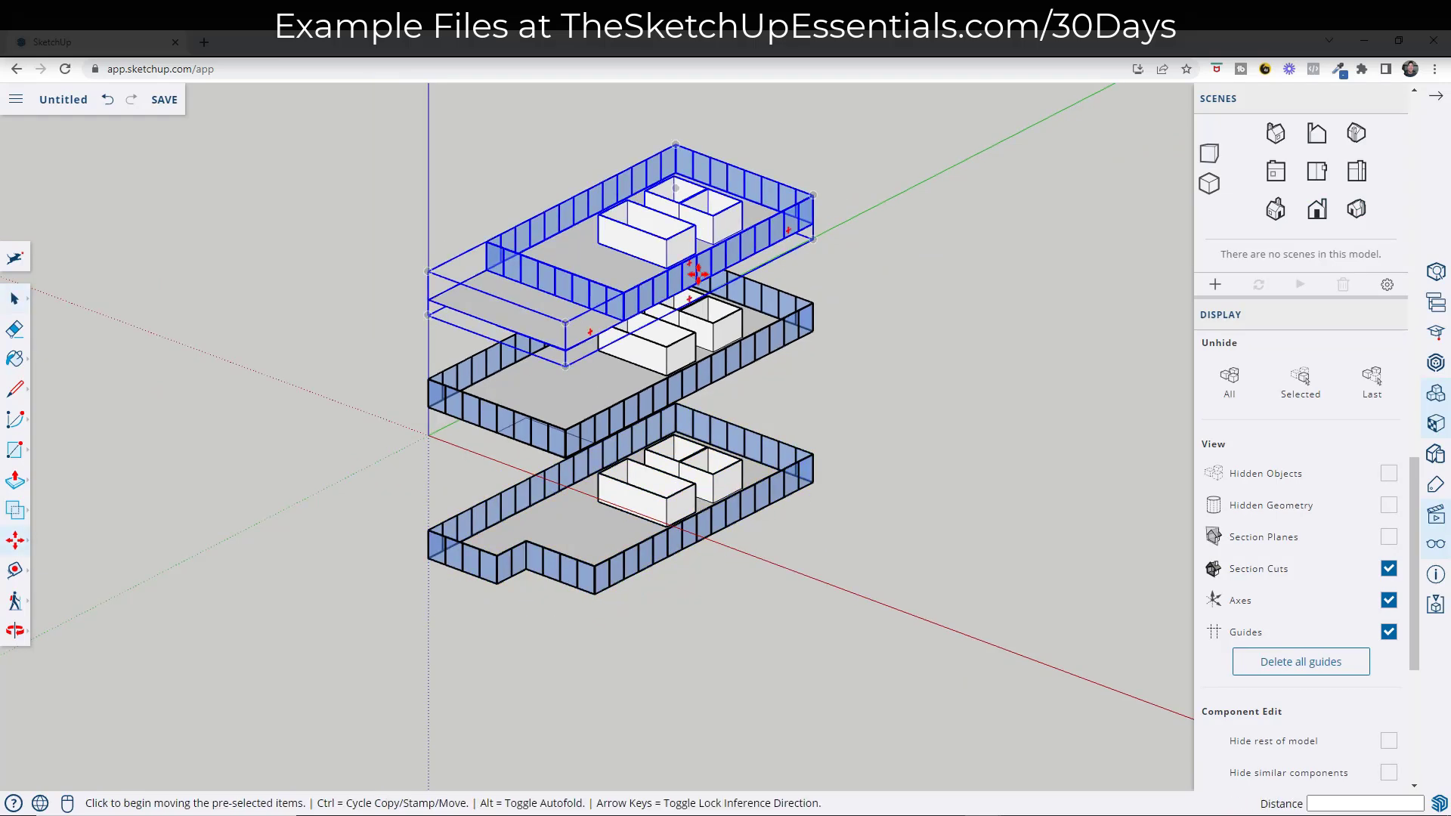
left_click(700, 281)
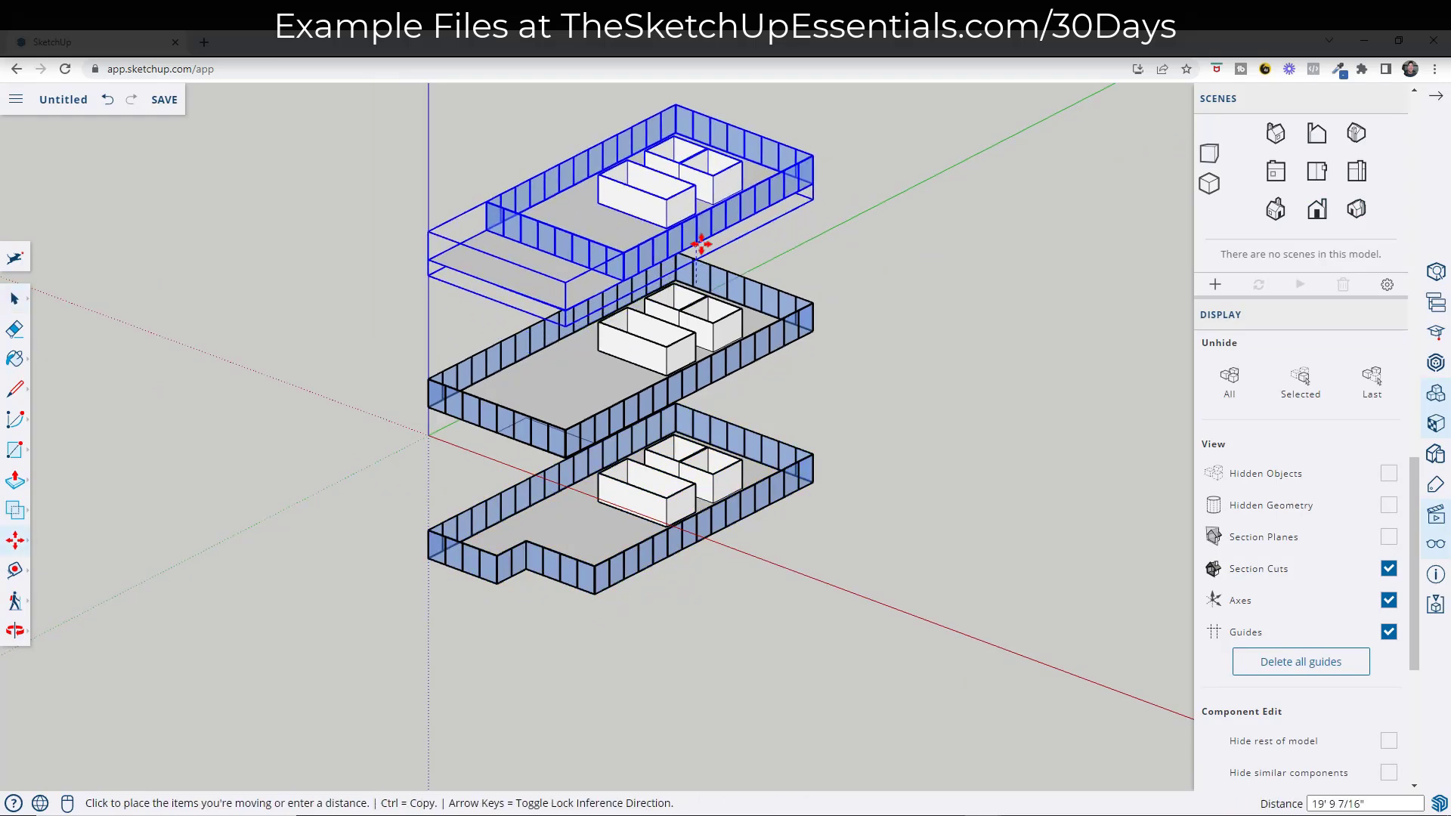
left_click(700, 255)
key("space")
- Lower the ground storey about 40' further along the blue axis
left_click(732, 491)
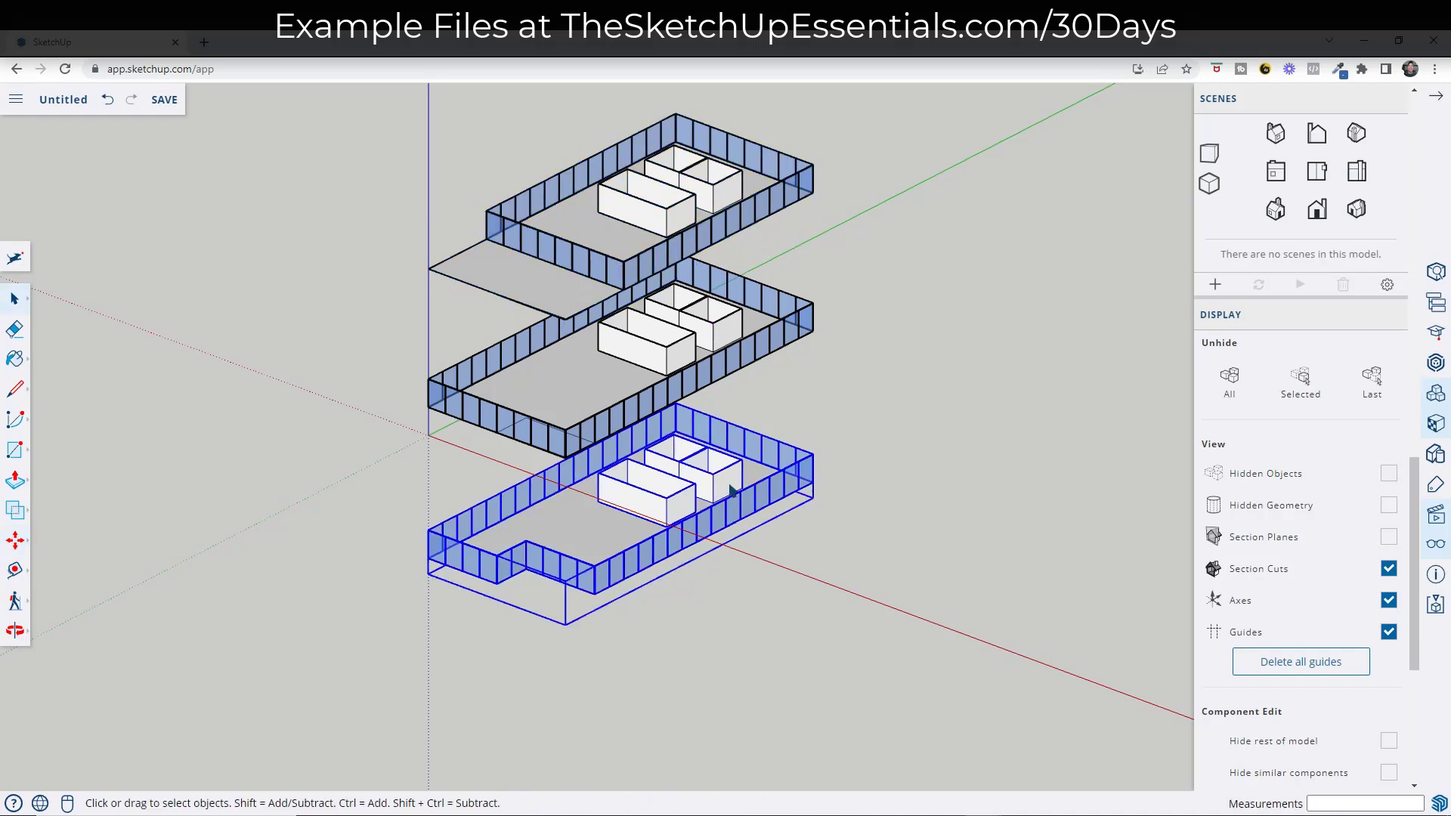
key("m")
left_click(735, 494)
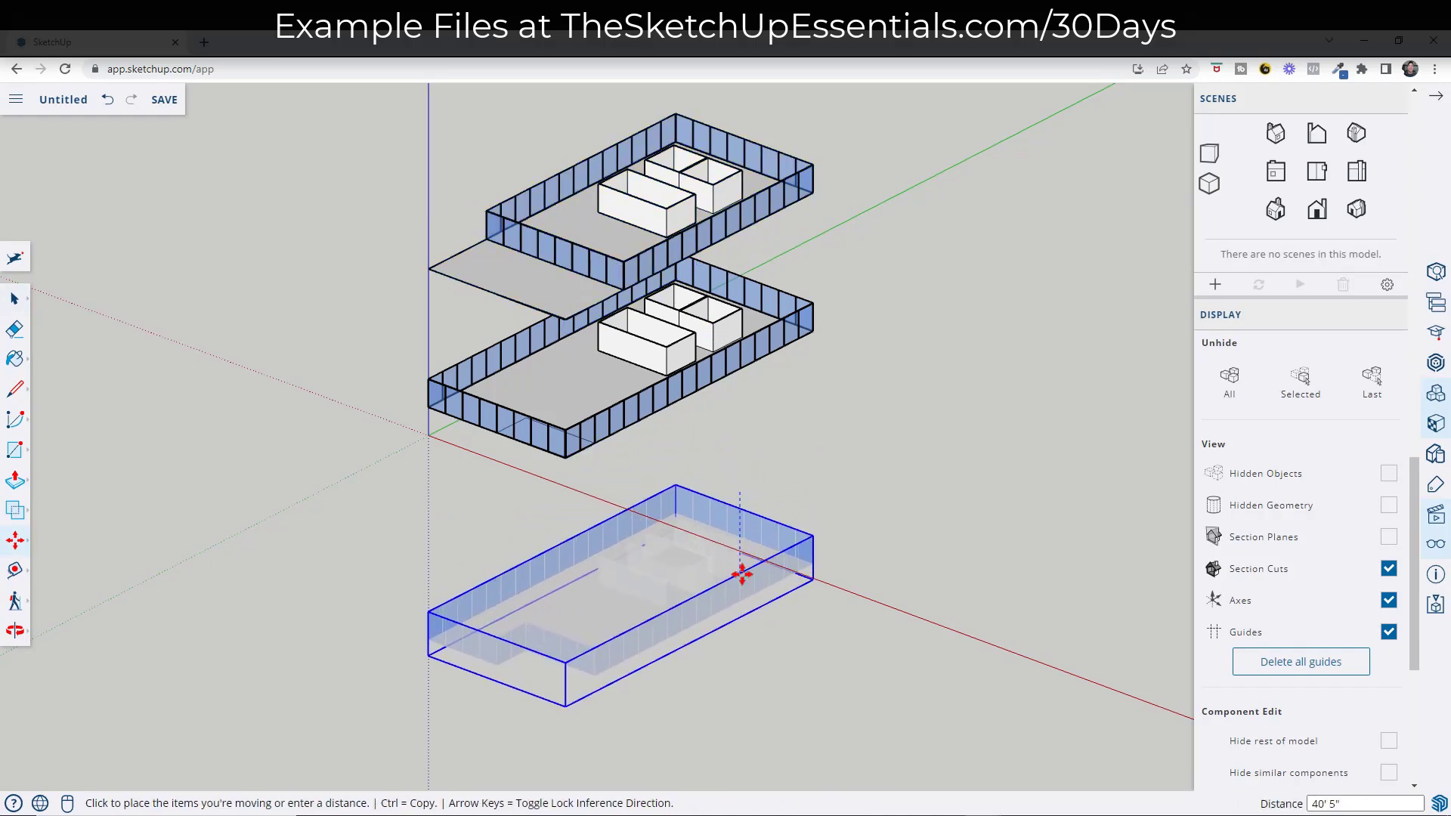
left_click(735, 576)
key("space")
- Lower the middle storey straight down the blue axis so it sits roughly midway between the top and ground storeys
left_click(705, 382)
key("m")
left_click(704, 382)
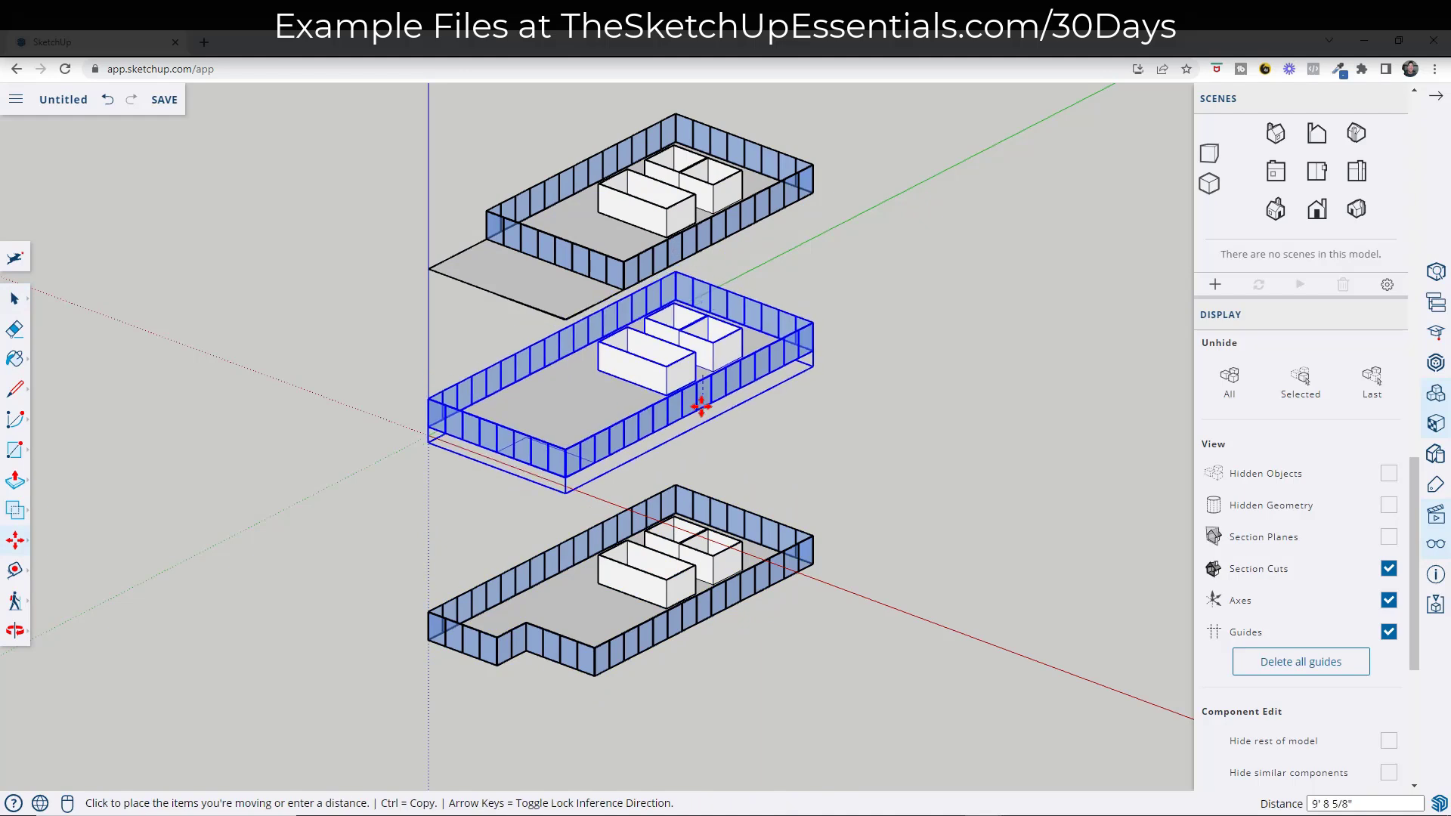
left_click(703, 427)
key("space")
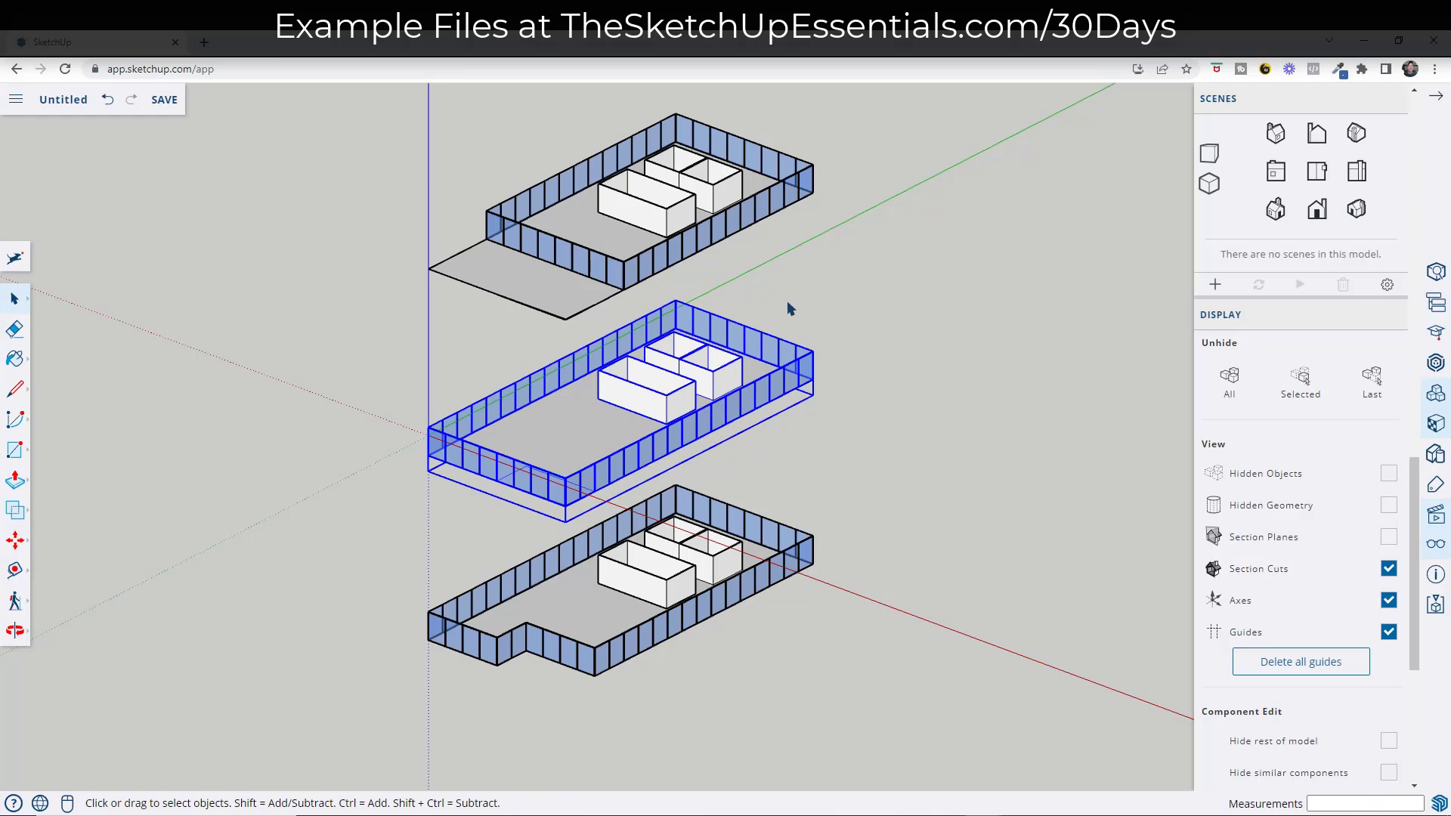
scroll(787, 306, "up", 2)
scroll(787, 306, "down", 2)
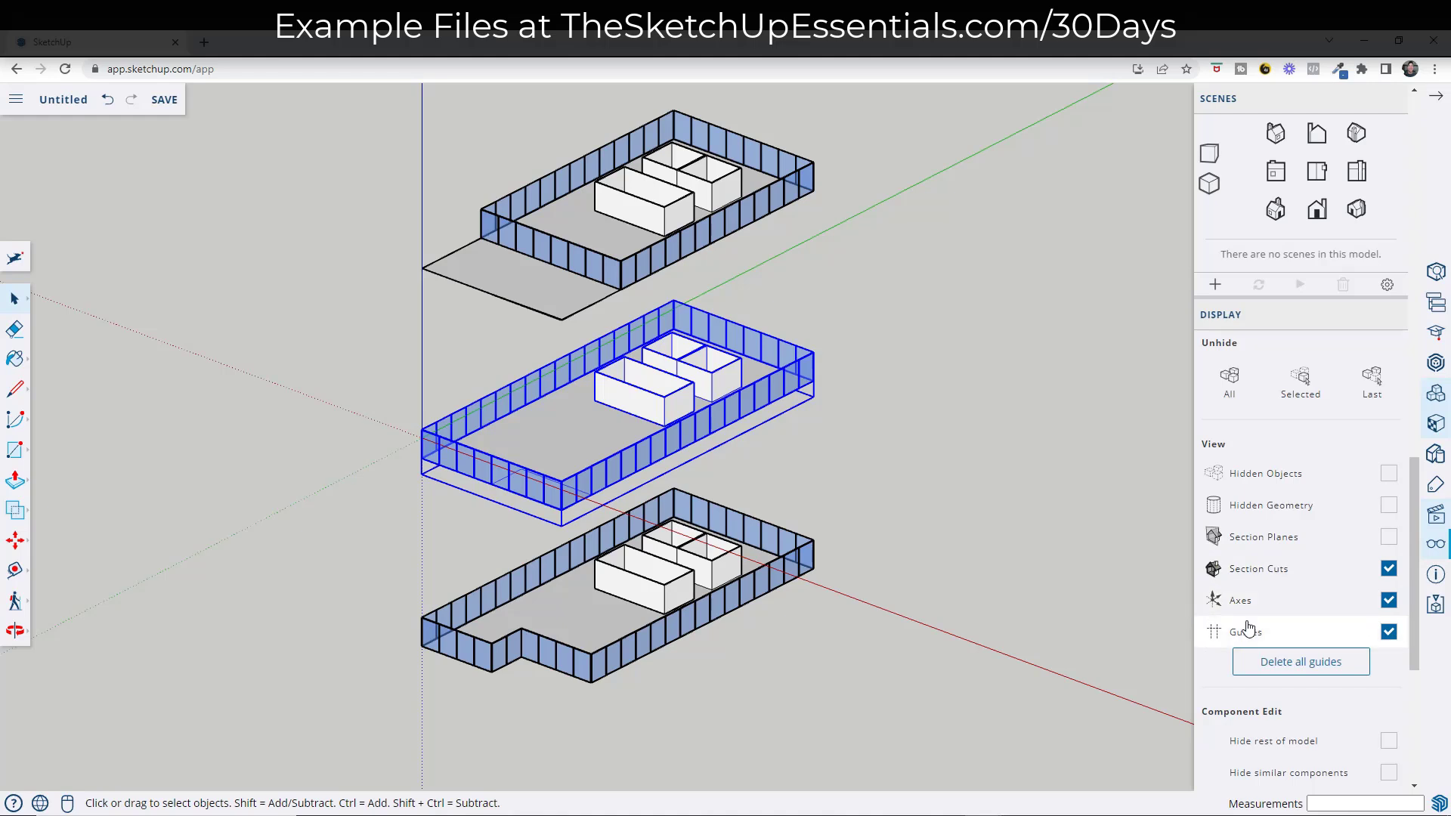
- Open the default styles, edit the current style, and save it under the name Isometric View
left_click(1435, 456)
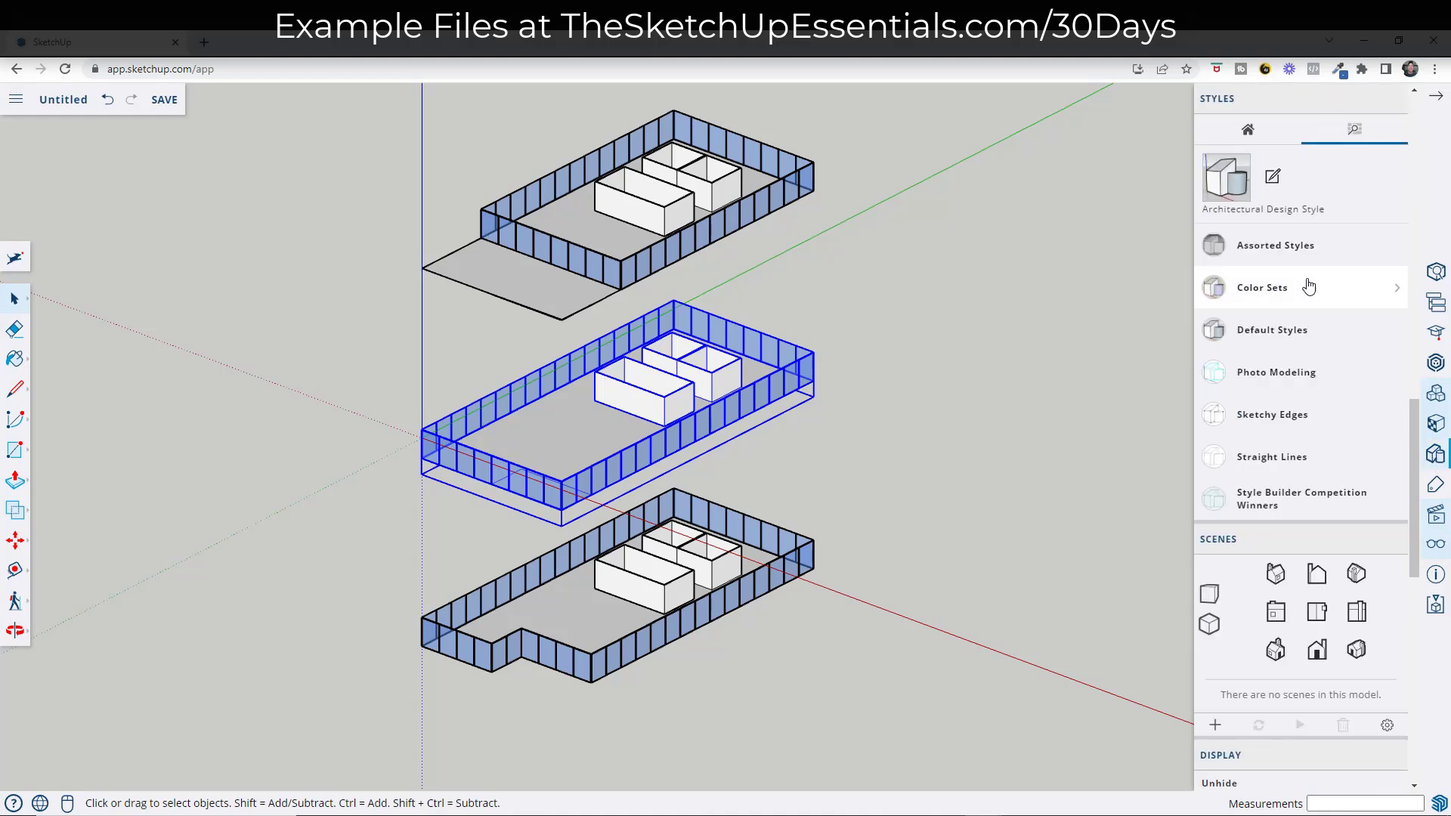
left_click(1260, 332)
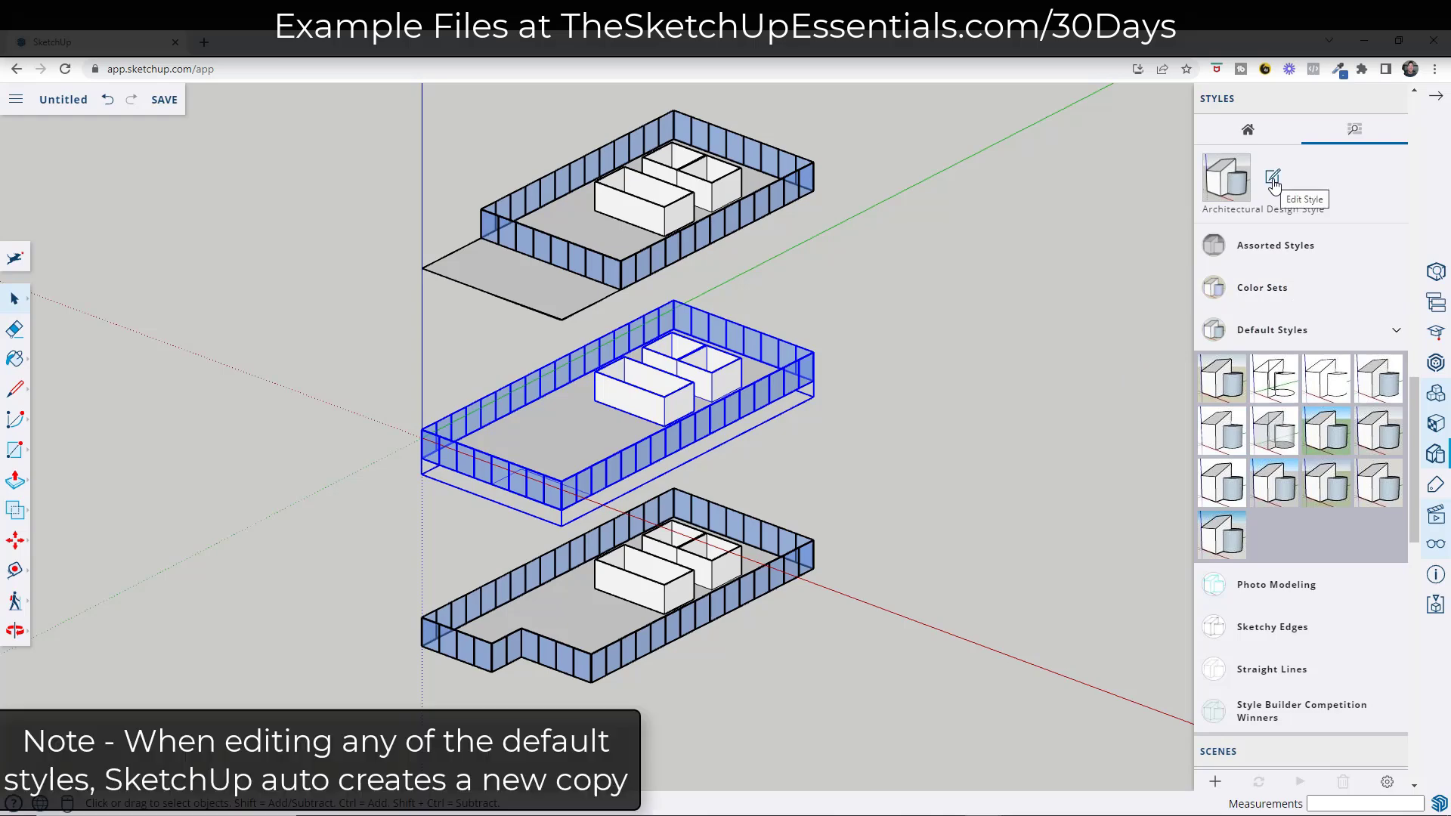
scroll(1306, 310, "up", 2)
scroll(1306, 309, "down", 2)
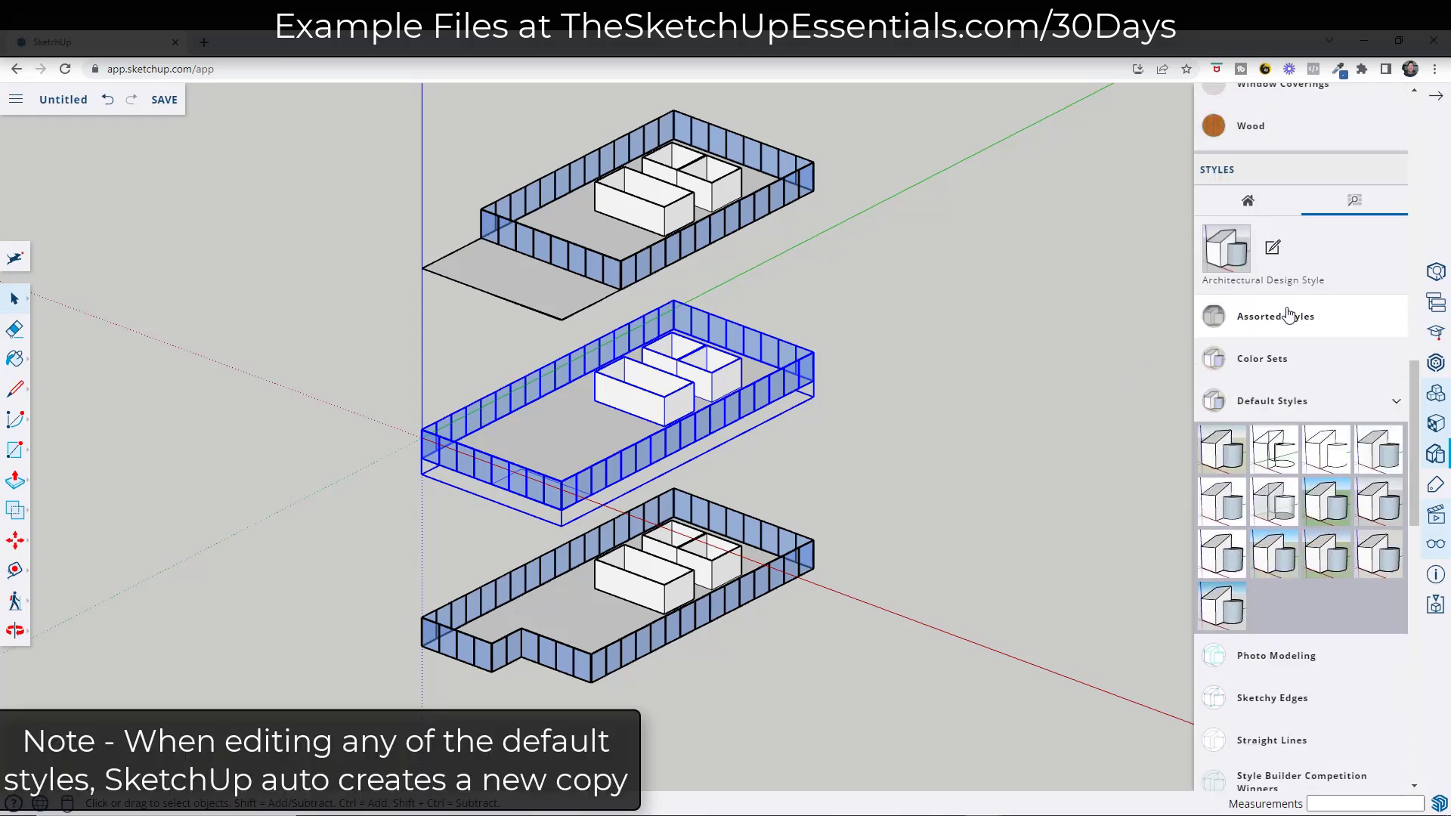
left_click(1273, 182)
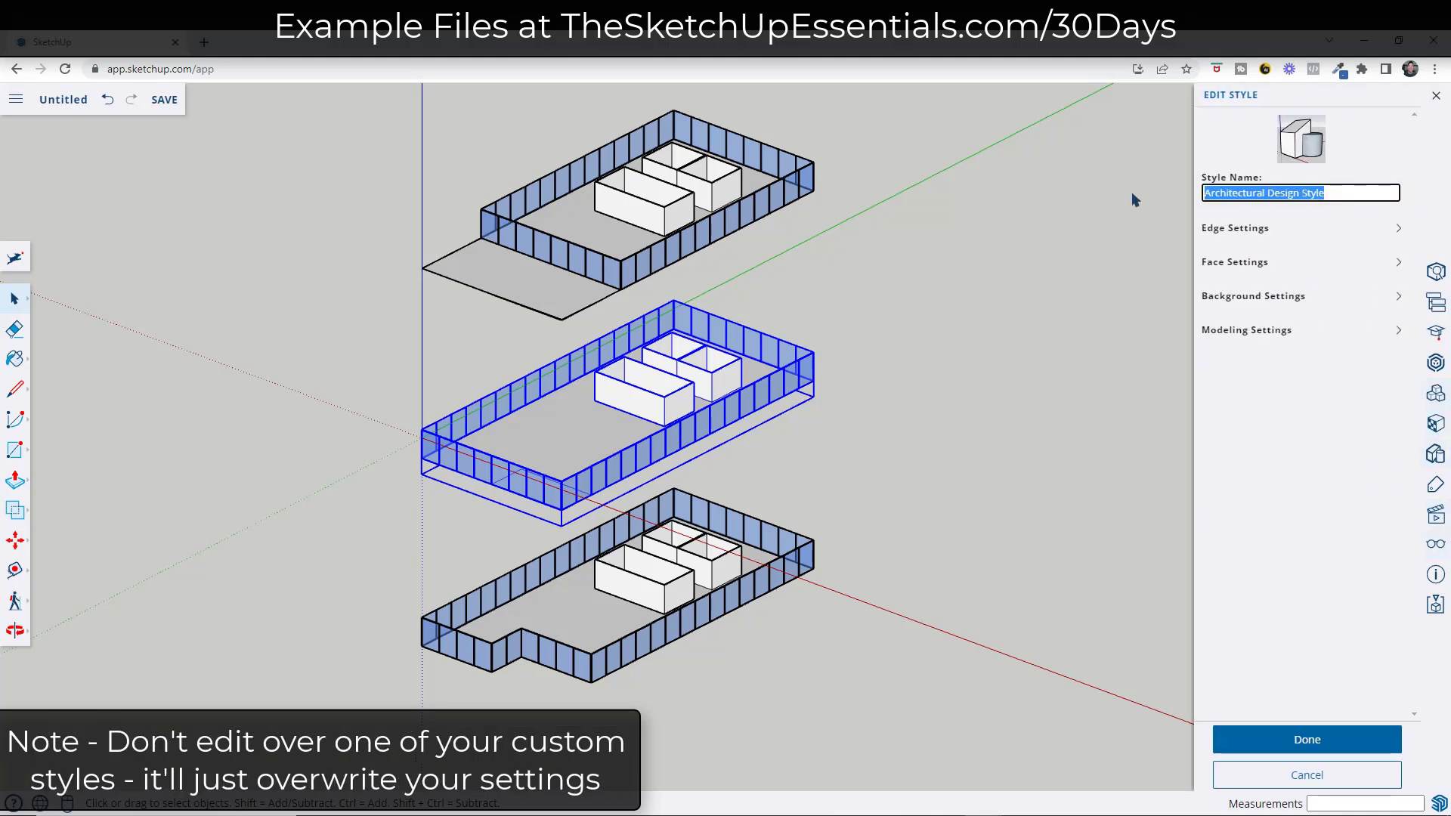
type("Isometric View")
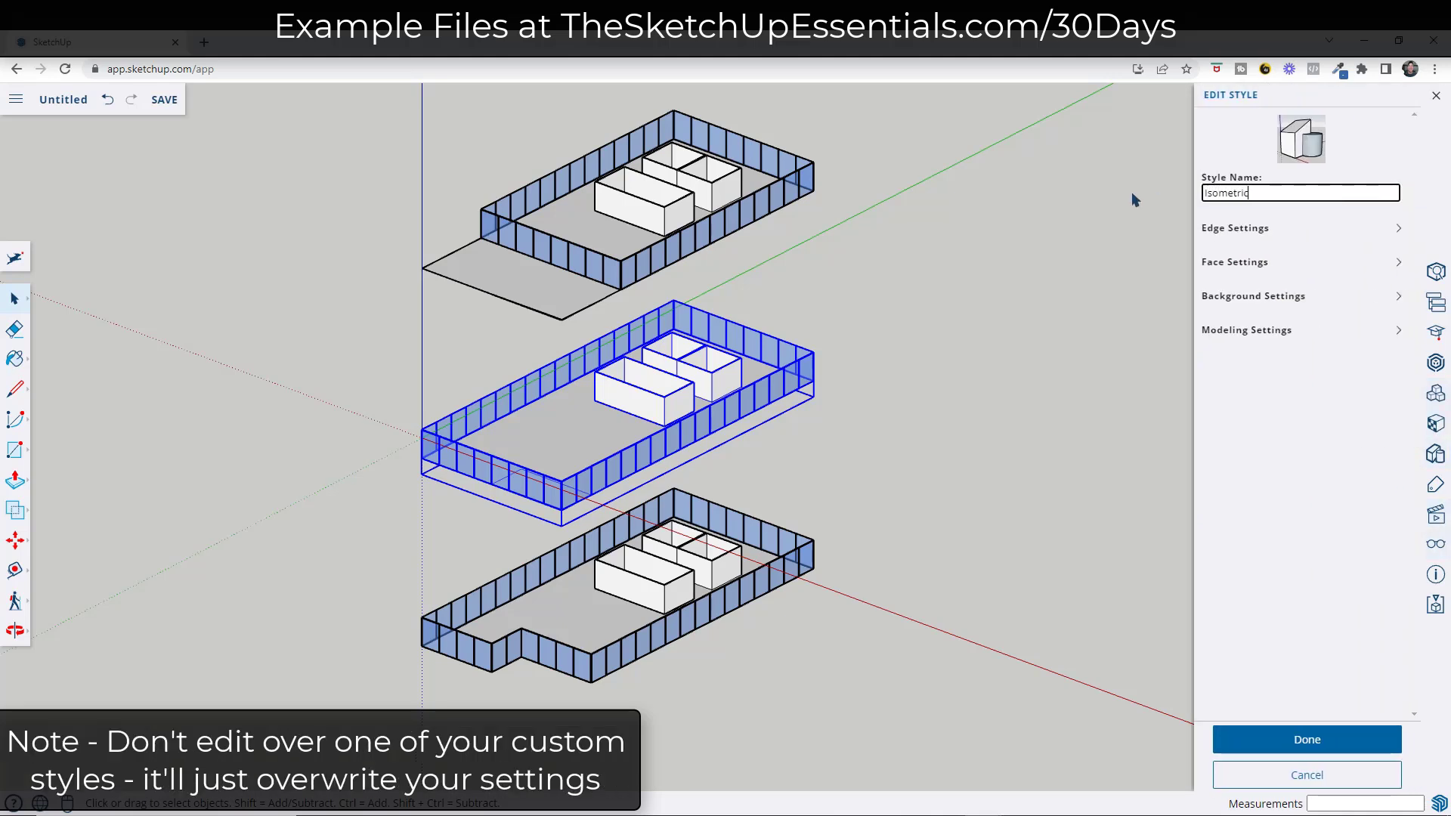
key("Return")
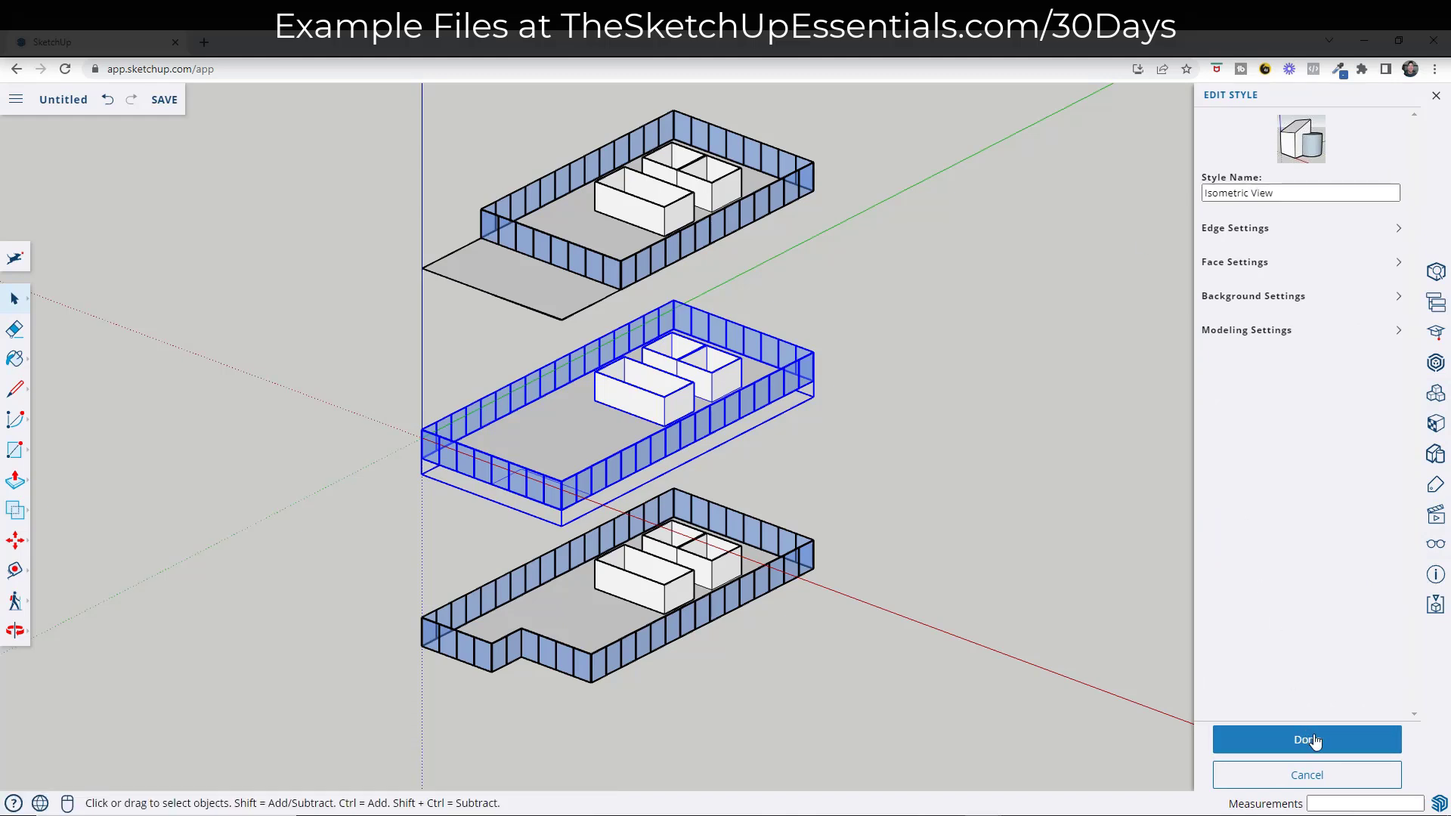
left_click(1286, 731)
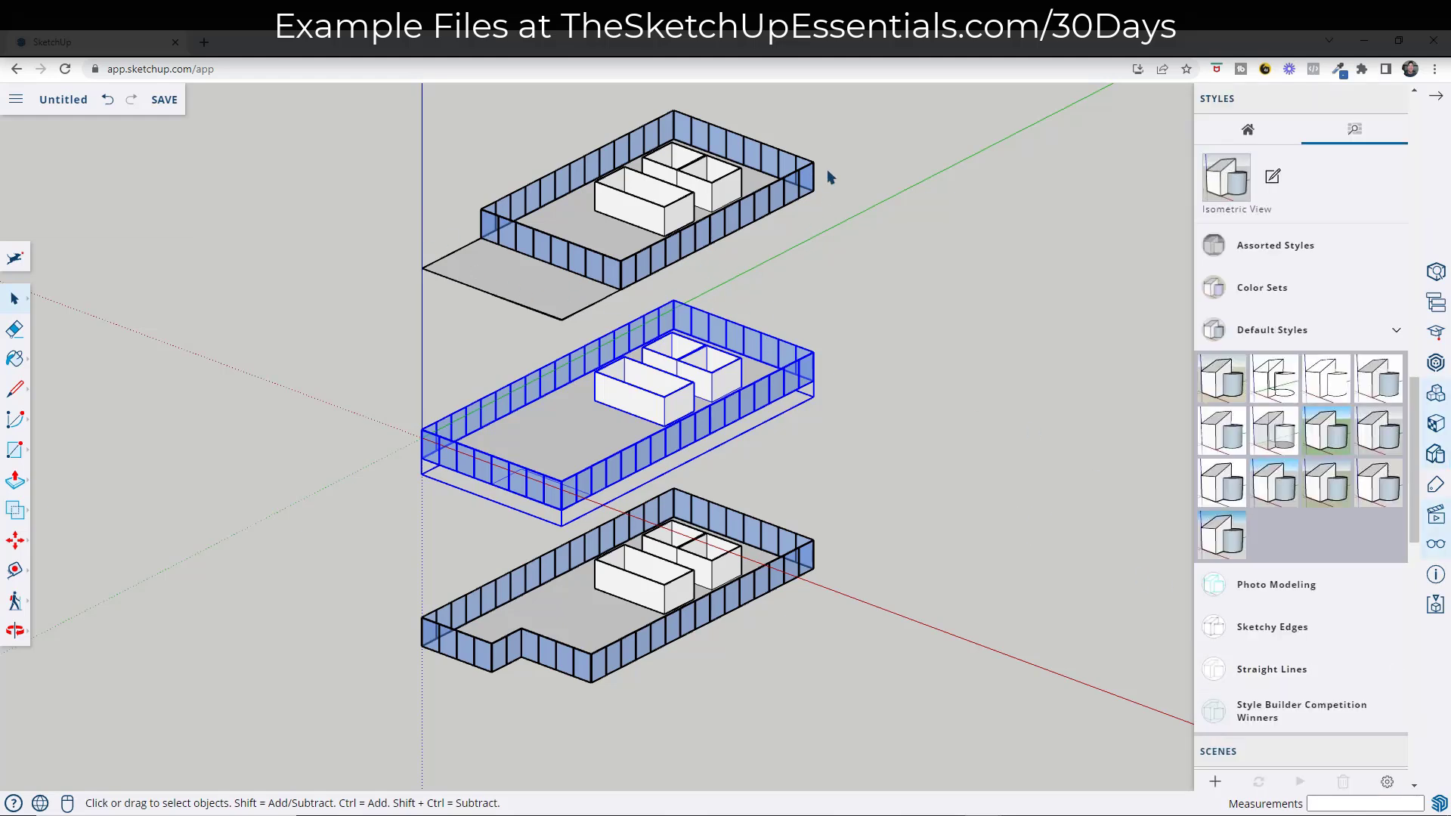
- Reopen the Isometric View style for editing and hide the model axes in its modeling settings
left_click(1273, 180)
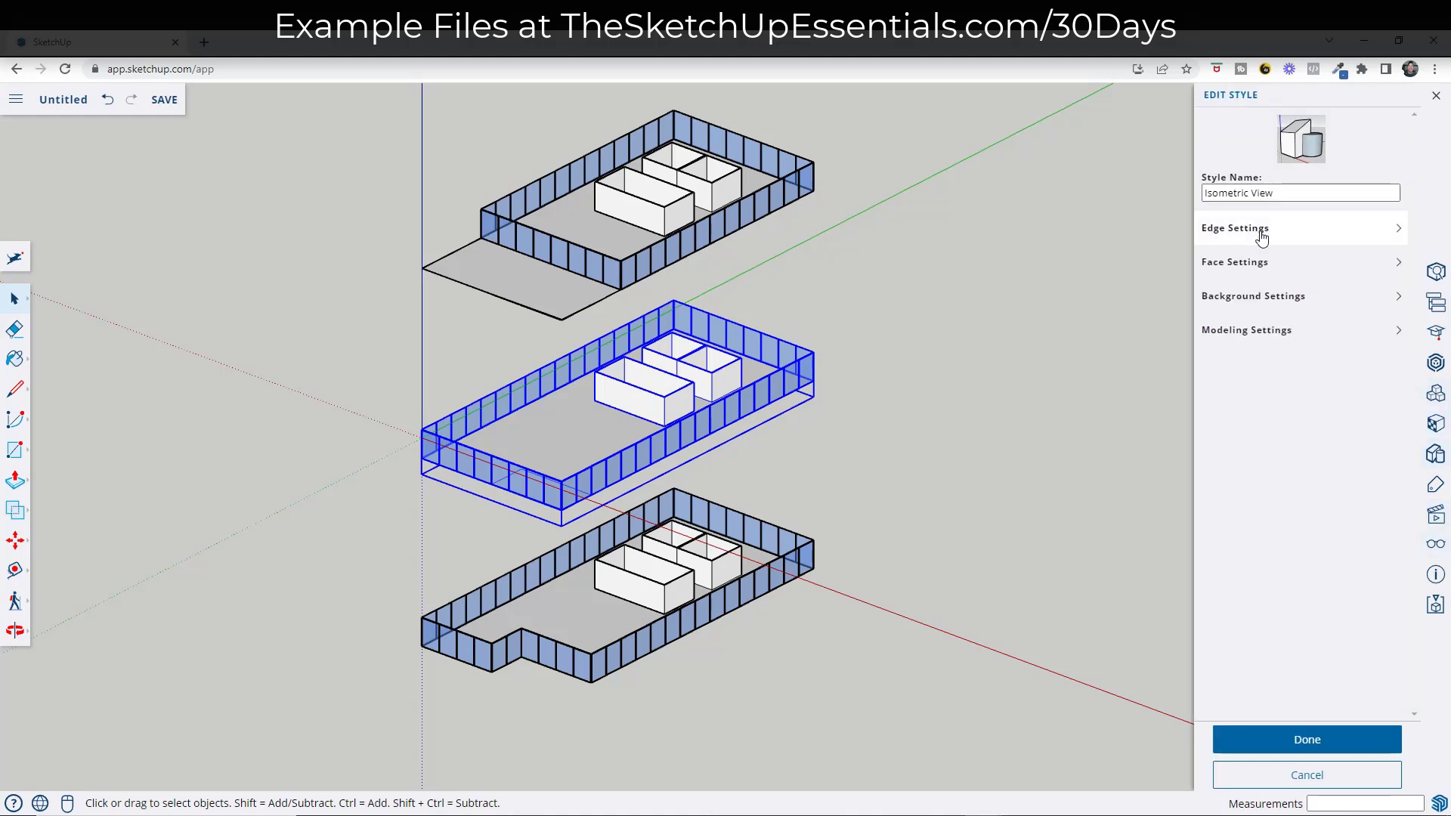
left_click(1254, 334)
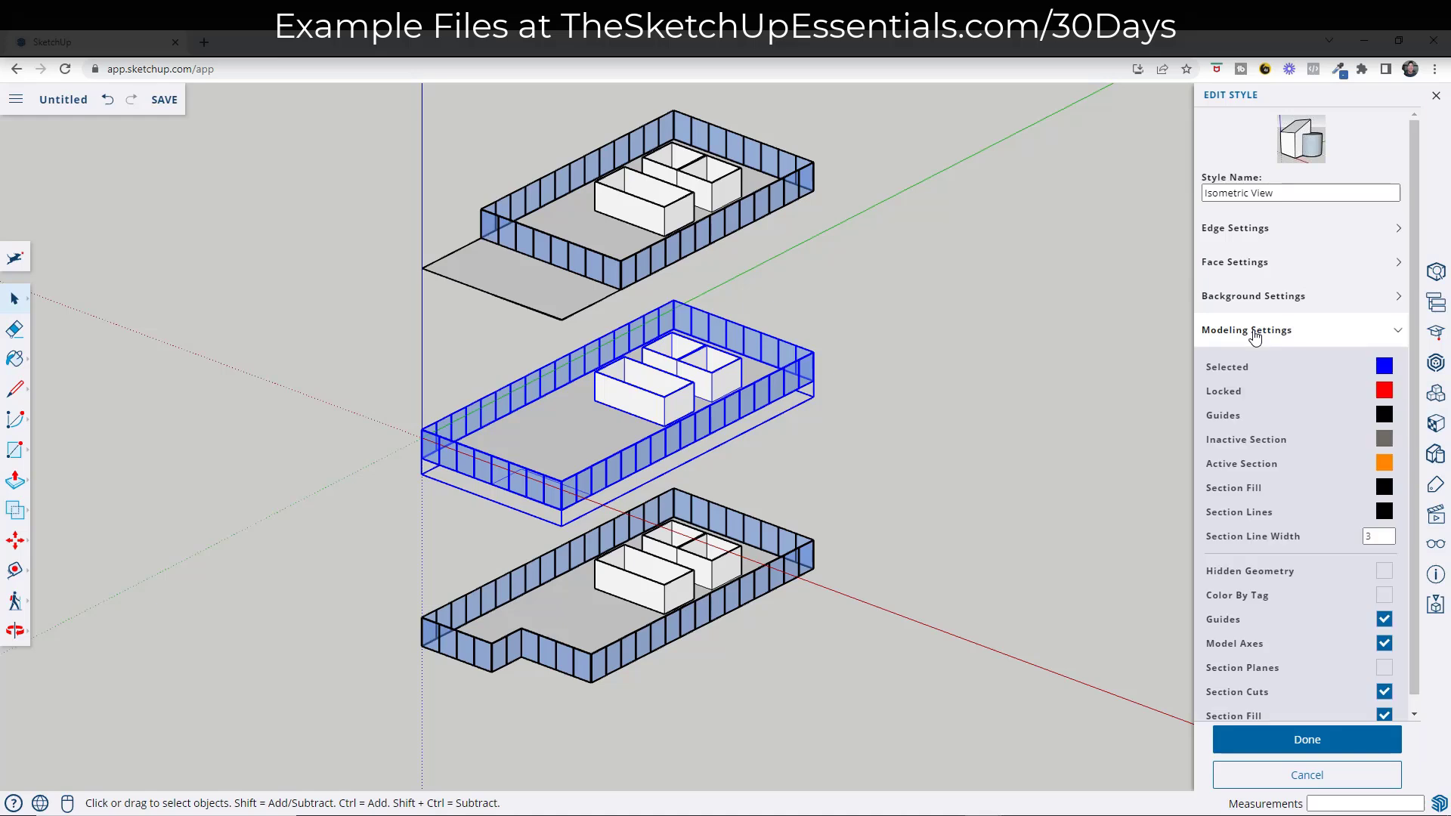
left_click(1384, 644)
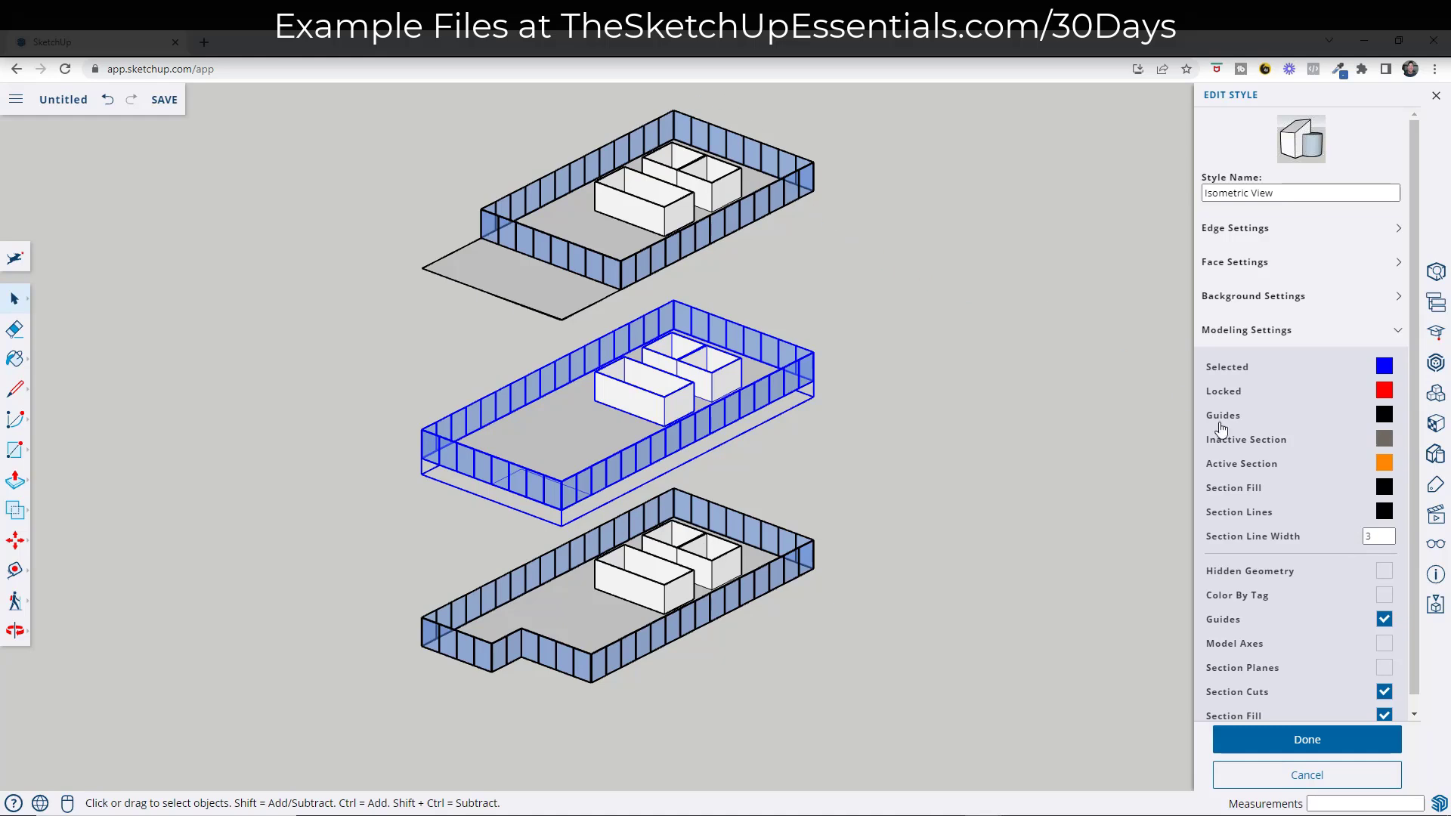
- Turn off the sky and set the style's background colour to white, and deselect the middle storey
left_click(1271, 302)
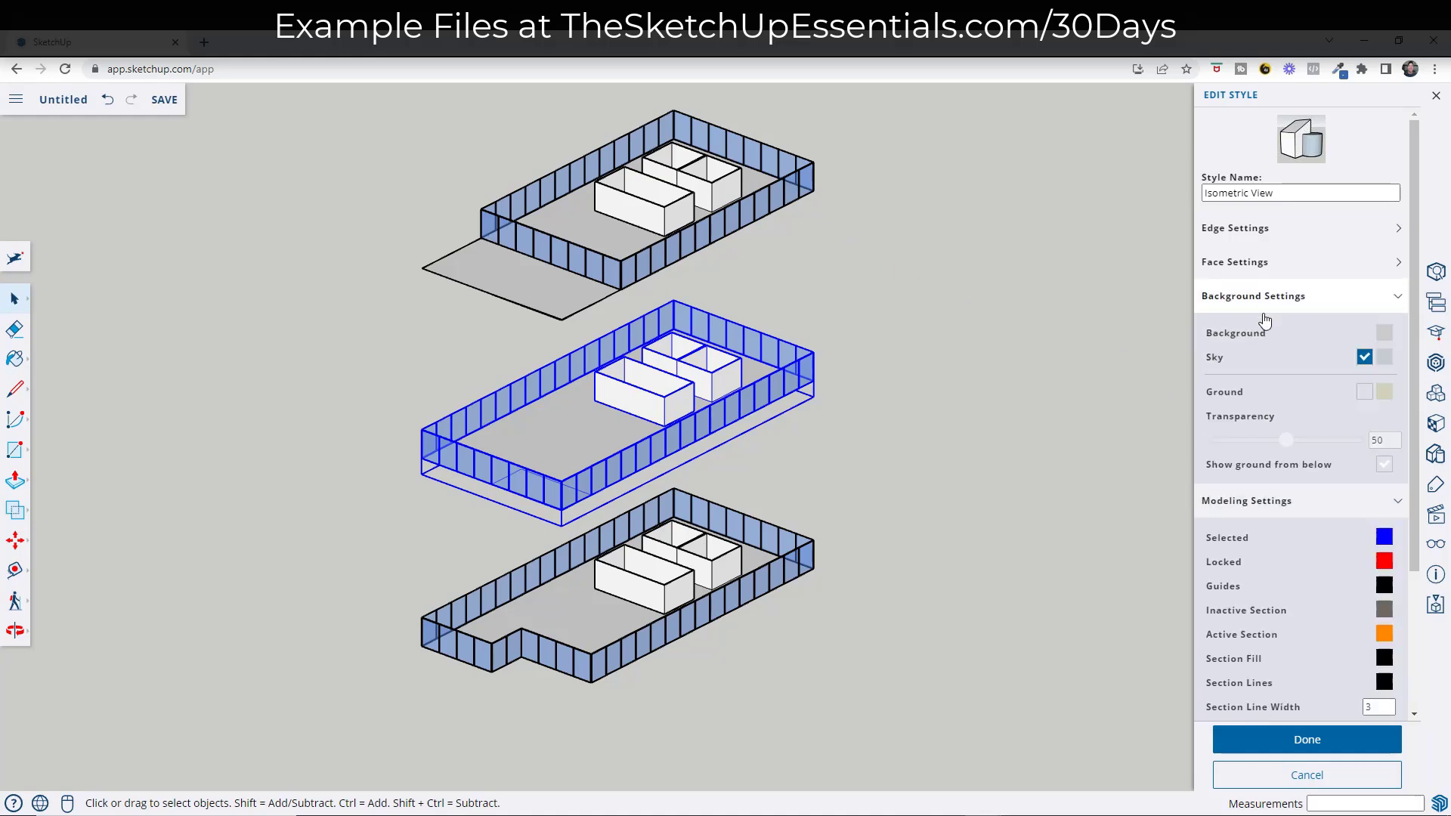
left_click(1363, 357)
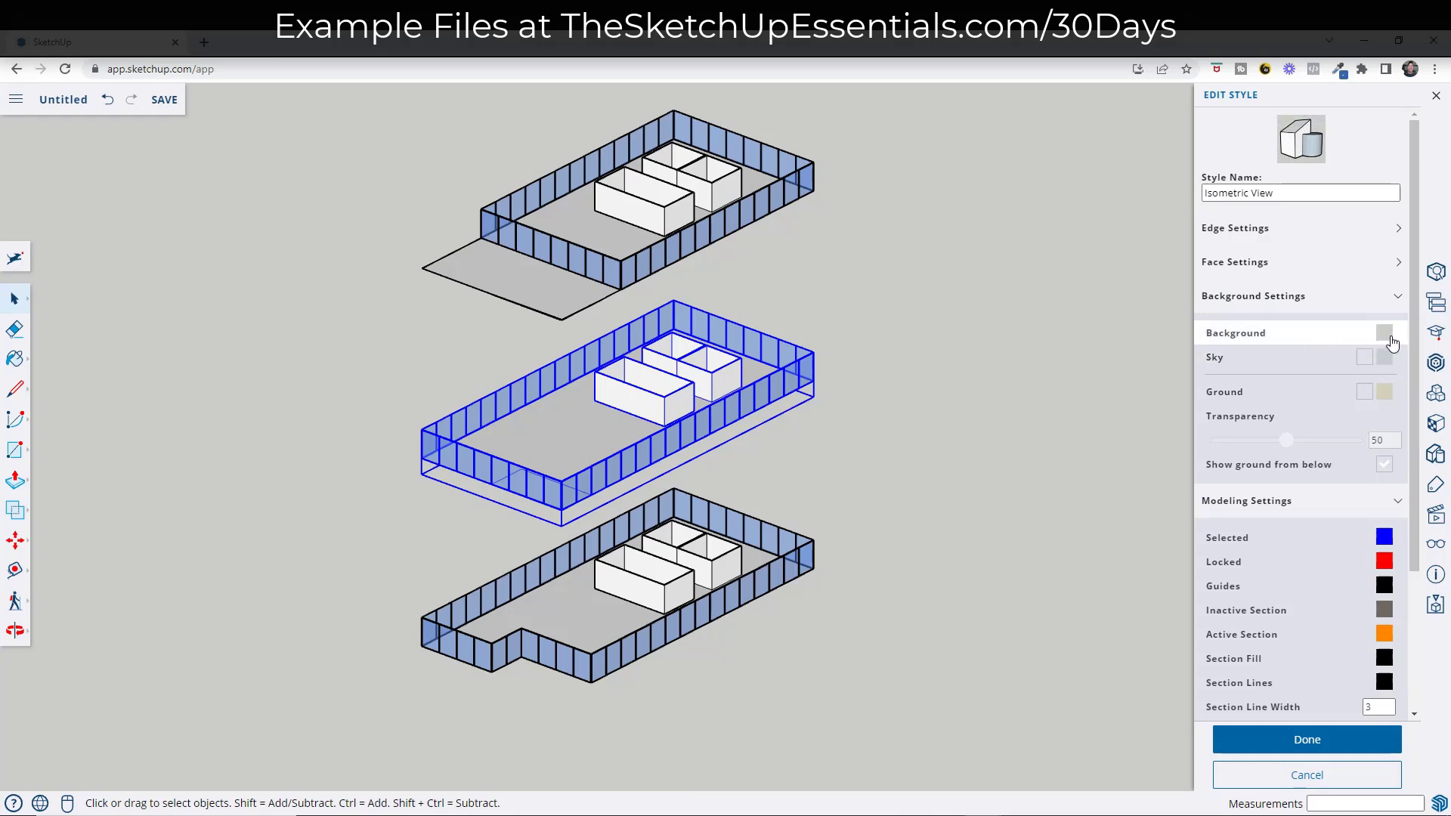
left_click(1391, 339)
left_click_drag(690, 387, 638, 344)
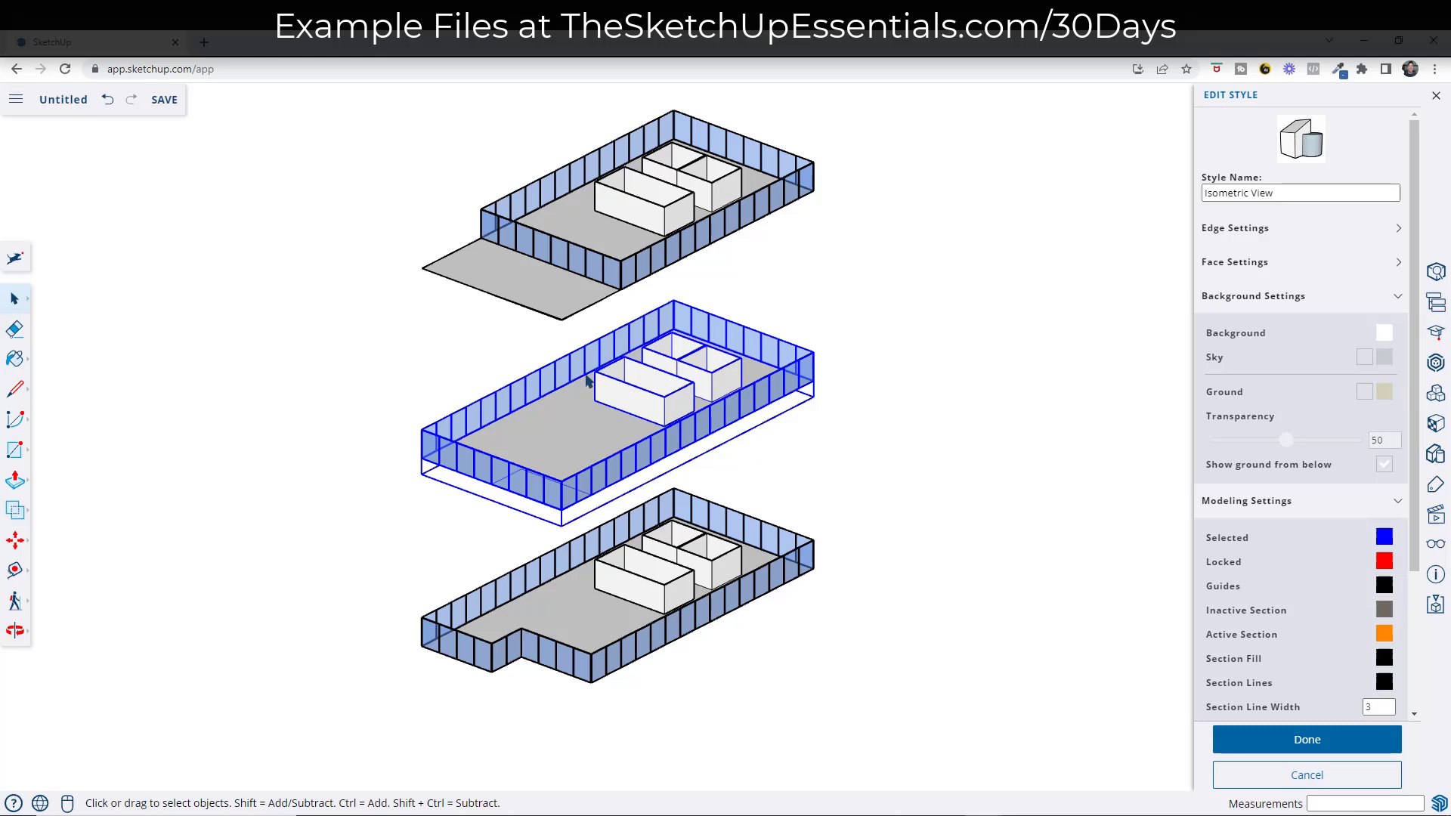
scroll(683, 119, "up", 3)
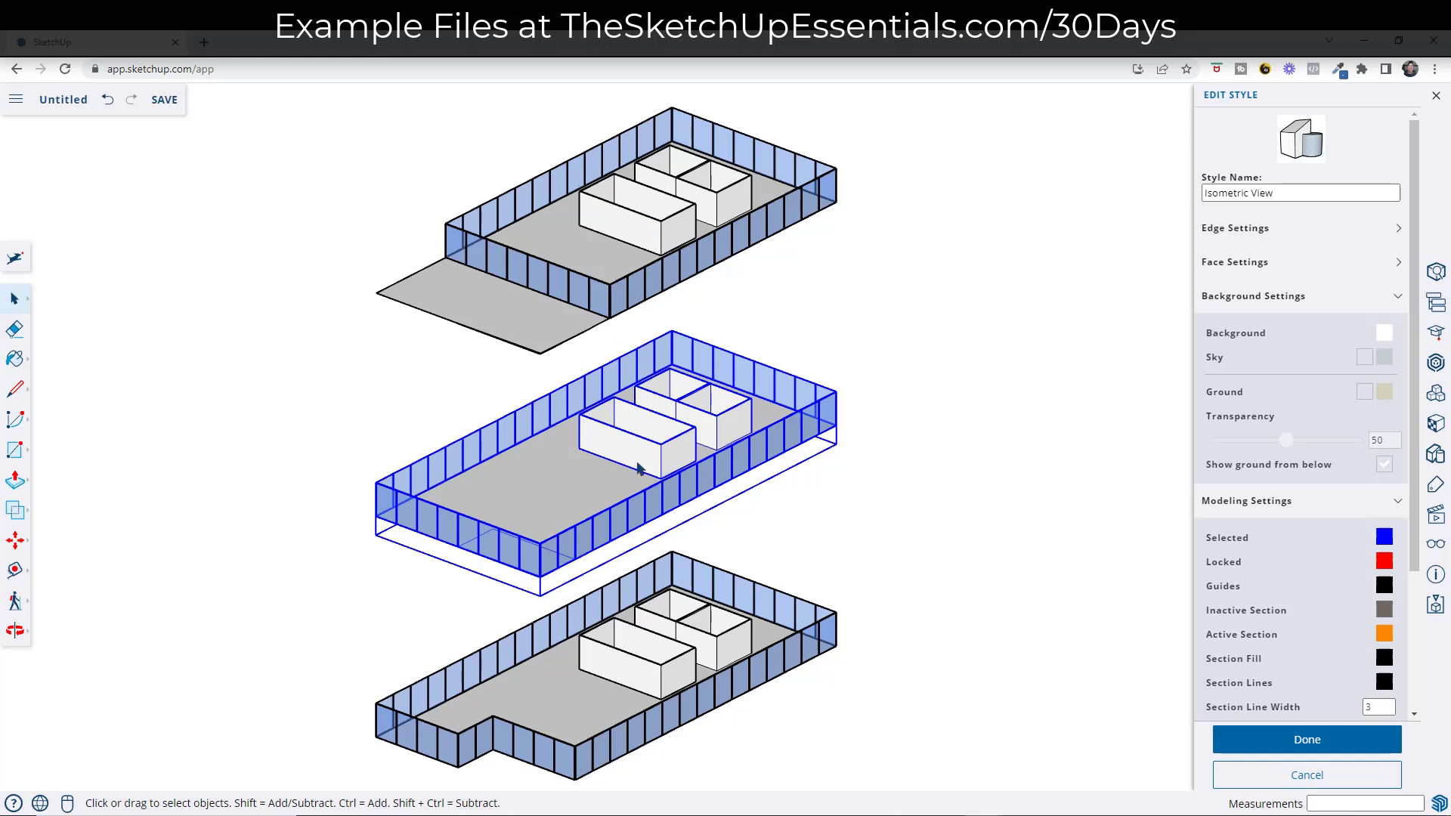
left_click(882, 345)
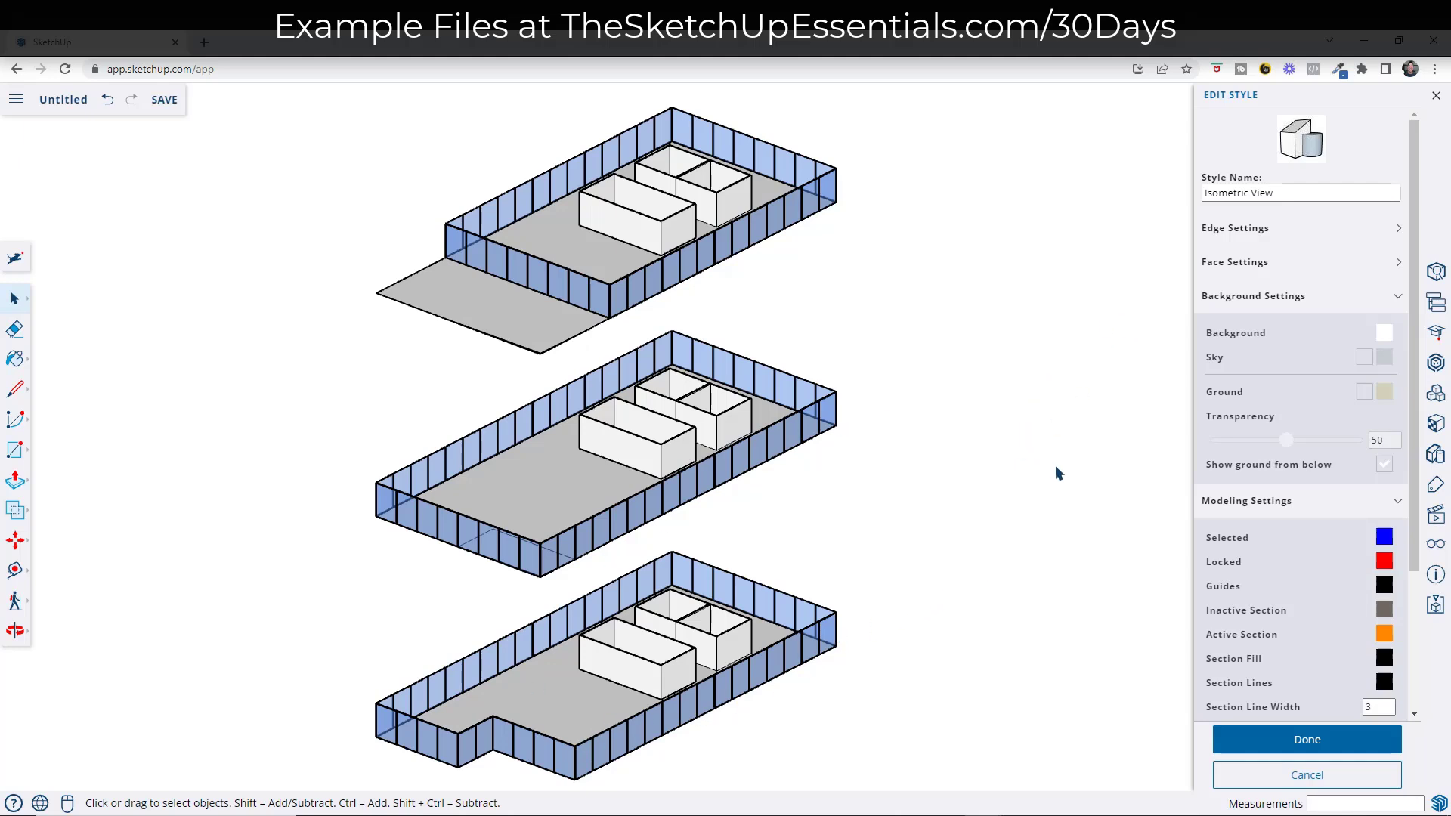
- Try the Monochrome face display in the style's face settings and settle on Hidden Line
left_click(1247, 263)
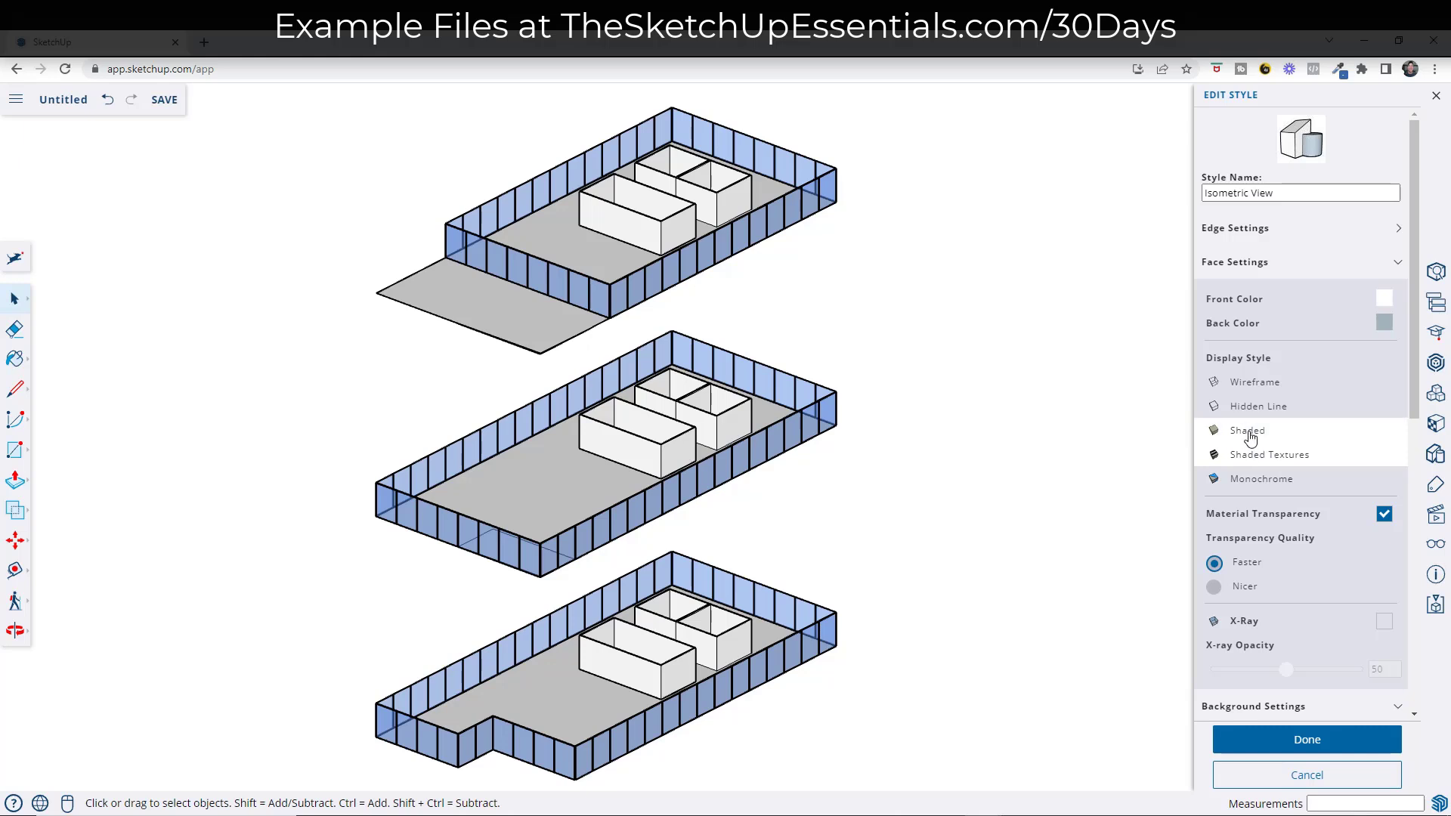
left_click(1261, 483)
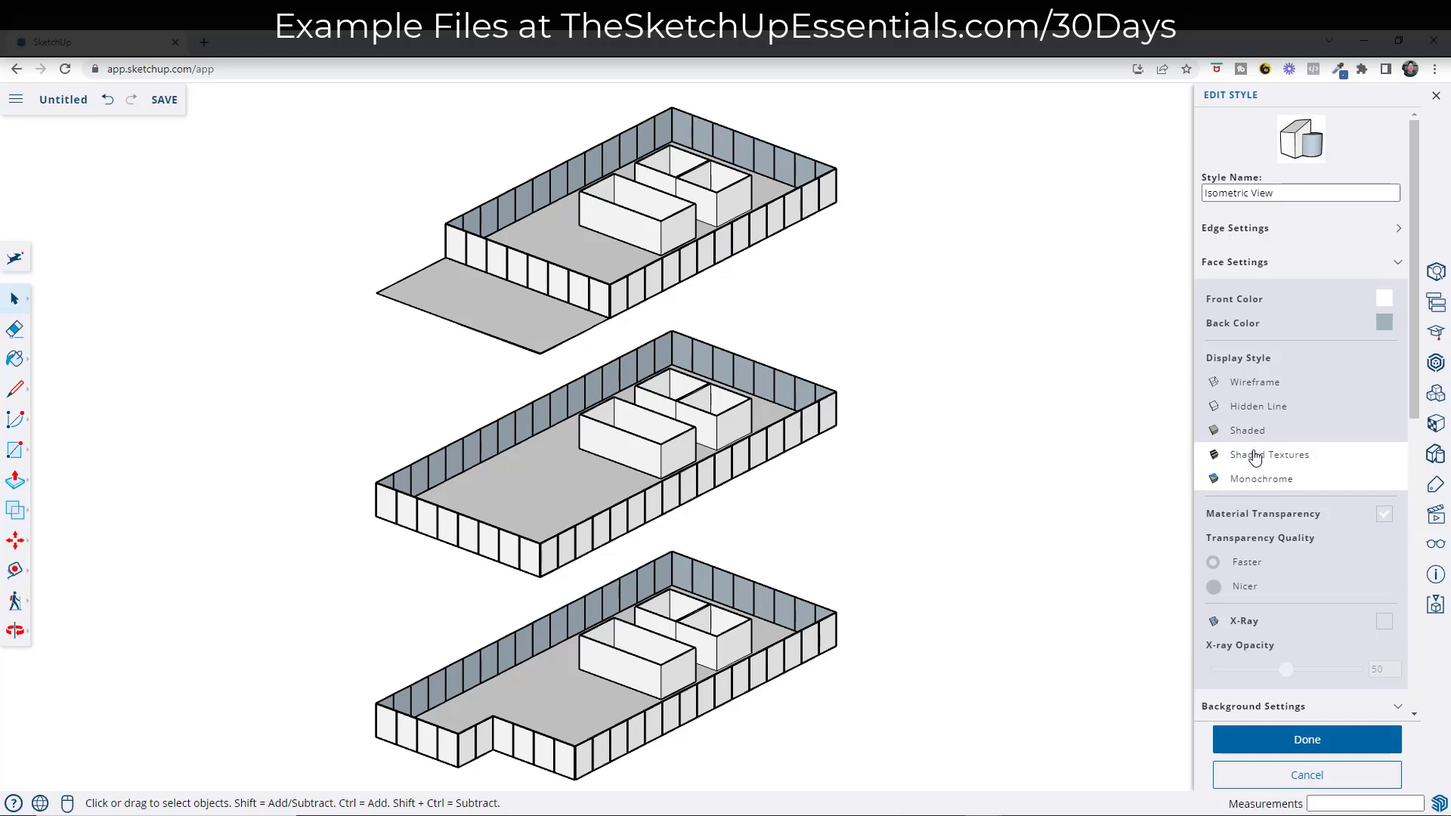
left_click(1248, 412)
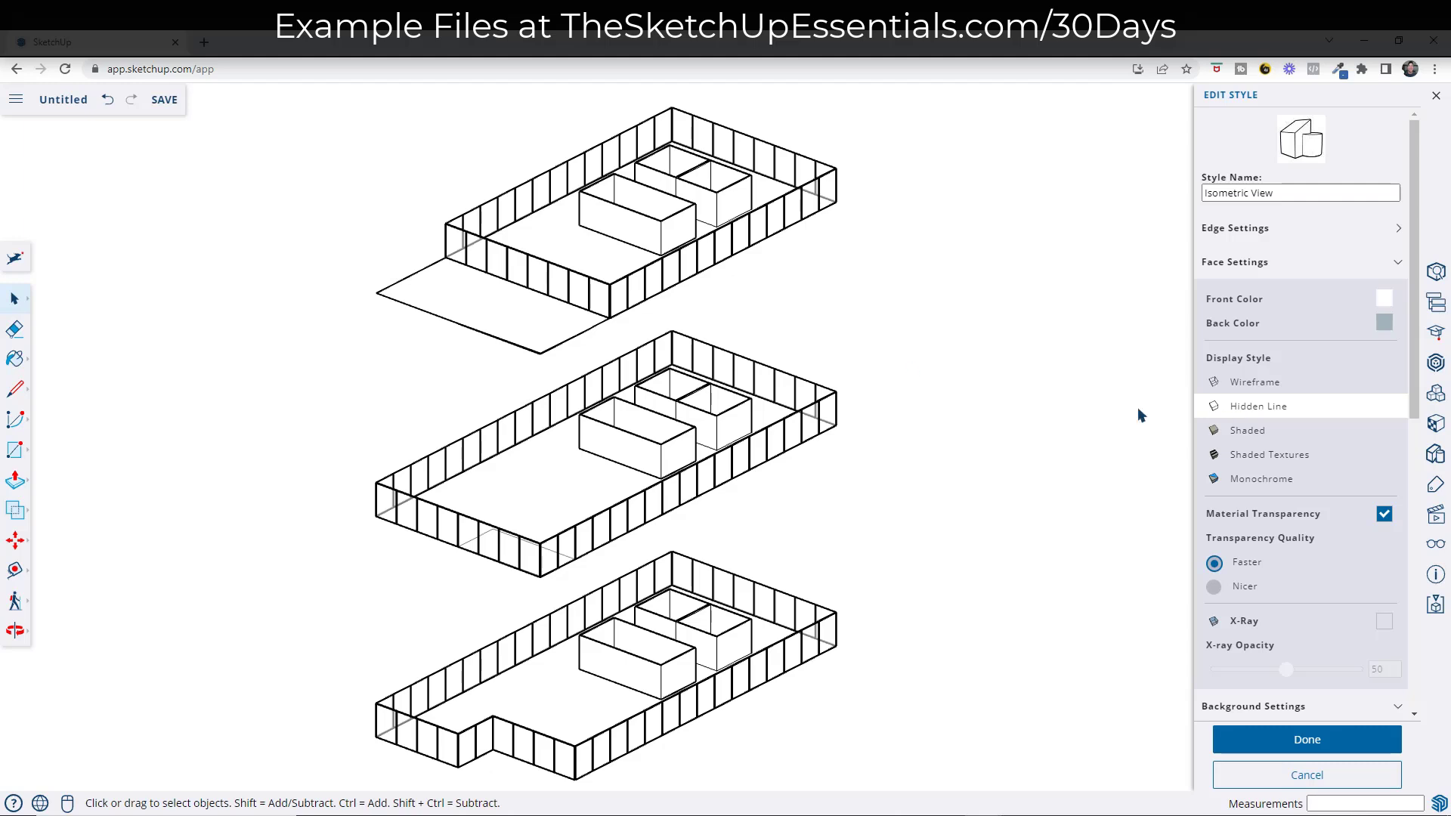
- Check the floor face inside the top storey's group and leave the group
double_click(572, 321)
left_click(545, 325)
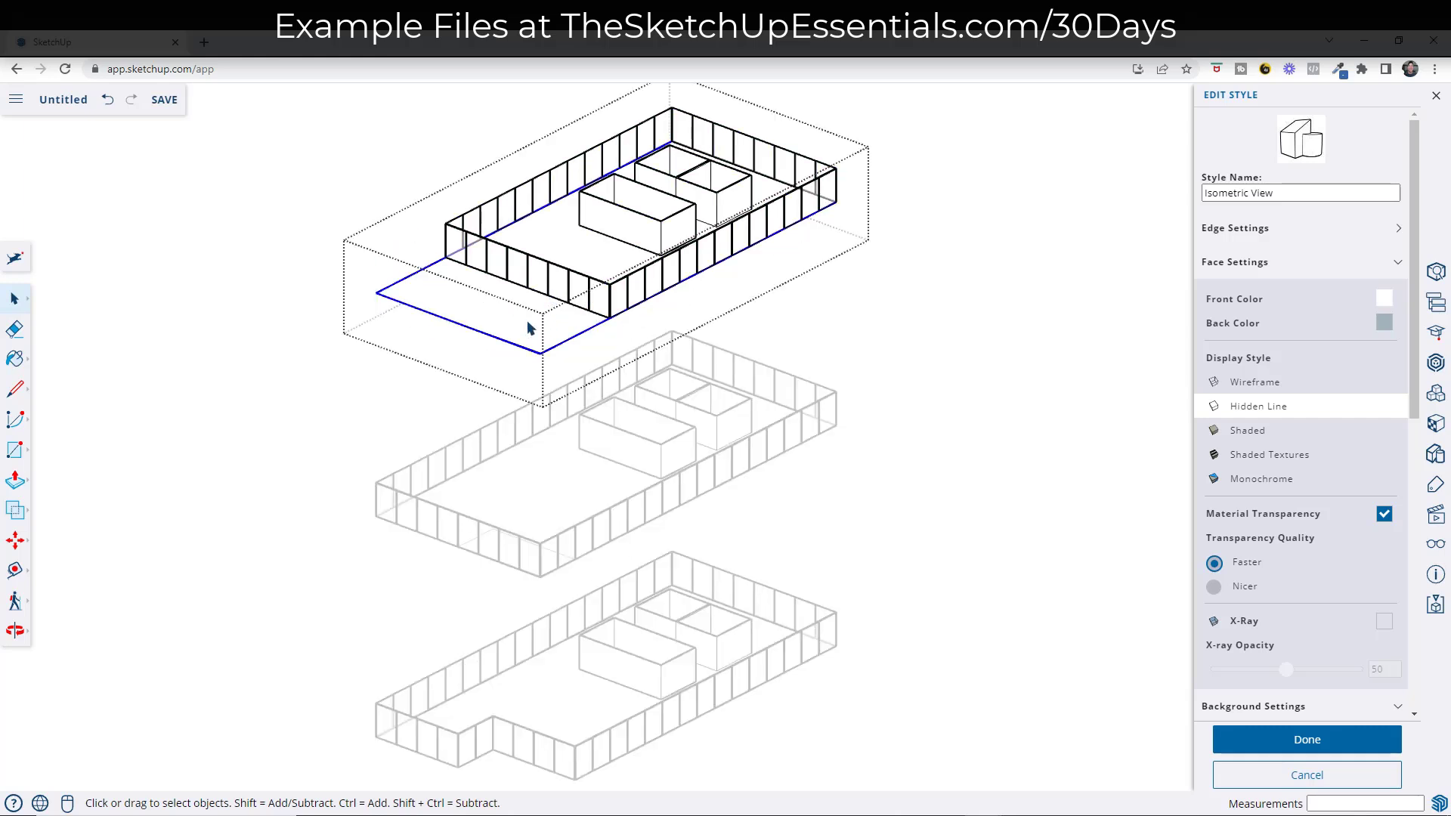
triple_click(529, 322)
left_click(890, 306)
left_click(900, 304)
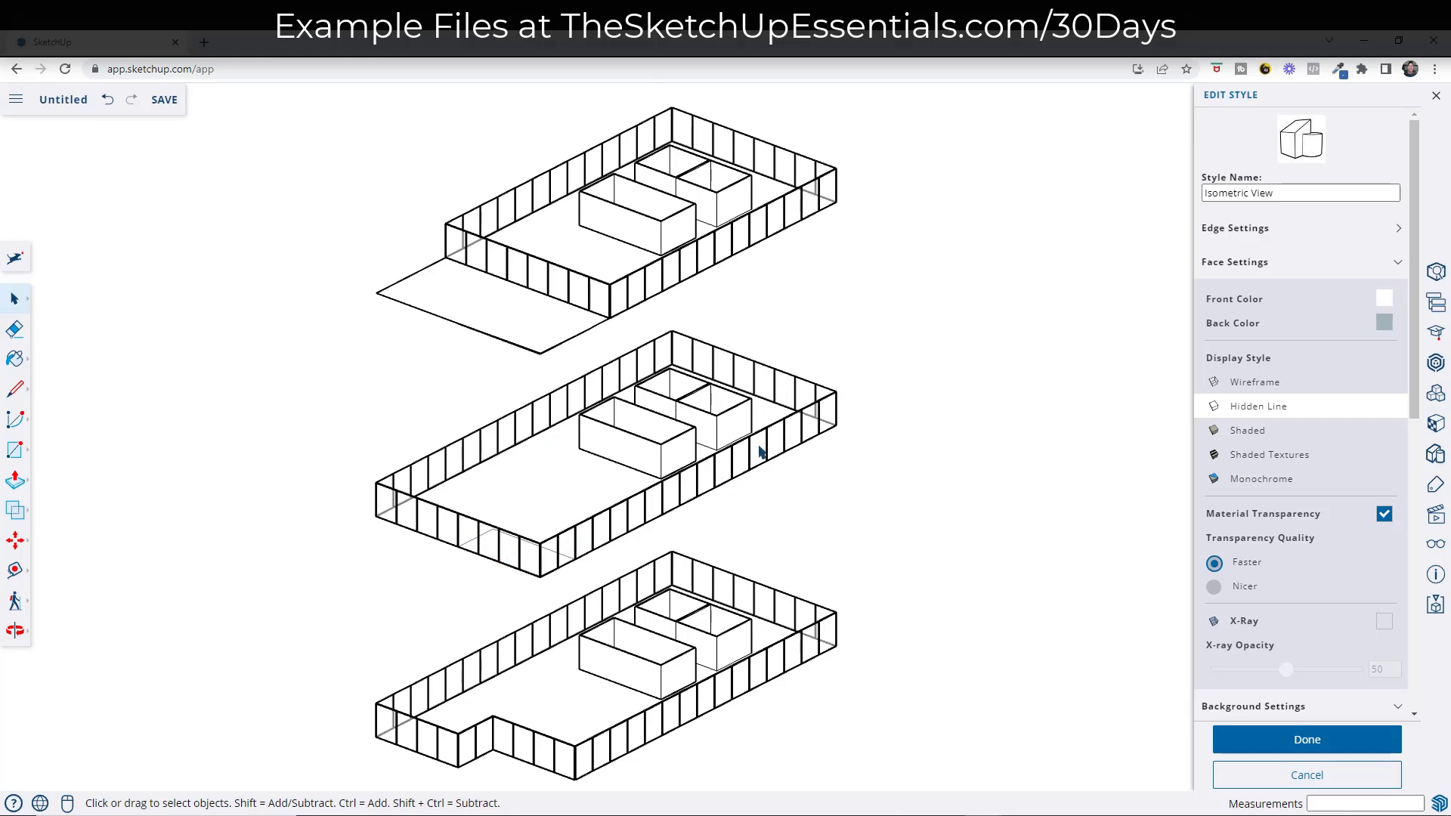
- Toggle material transparency off and on to compare how the glass panels display
left_click(1384, 516)
left_click(1383, 516)
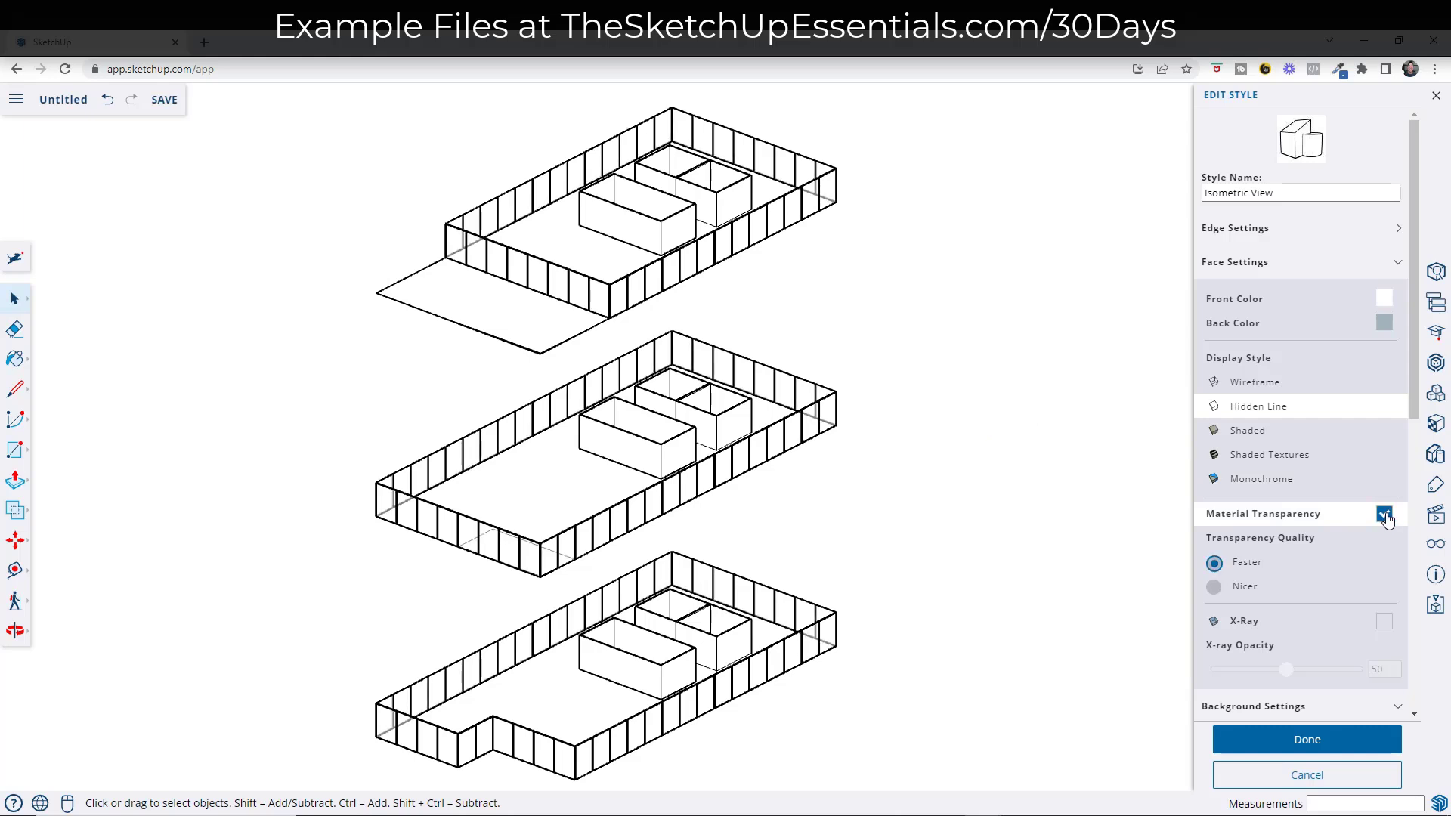
left_click(1383, 515)
left_click(1384, 516)
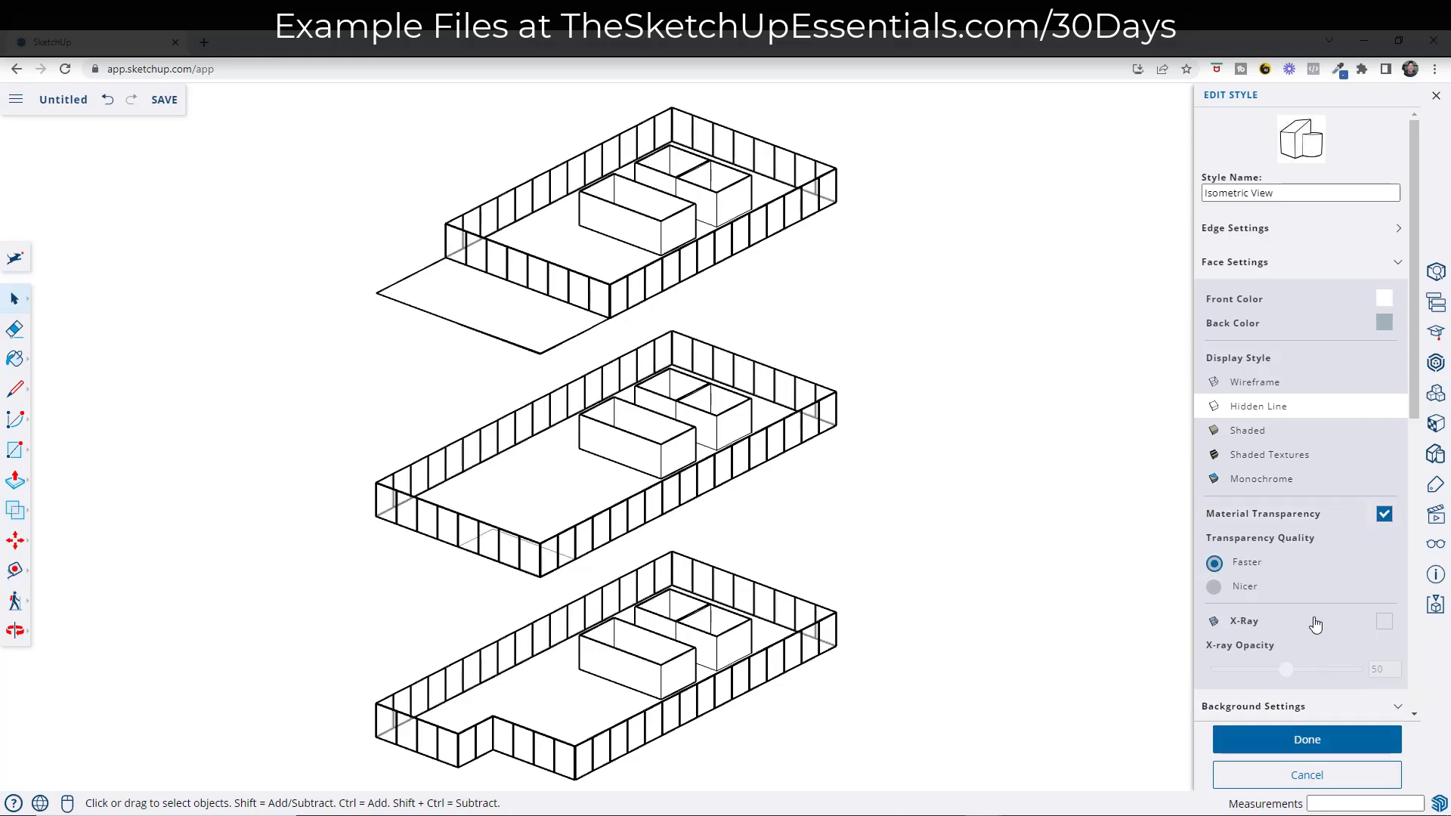
- Finish editing and keep the changes to the Isometric View style
scroll(1314, 590, "down", 8)
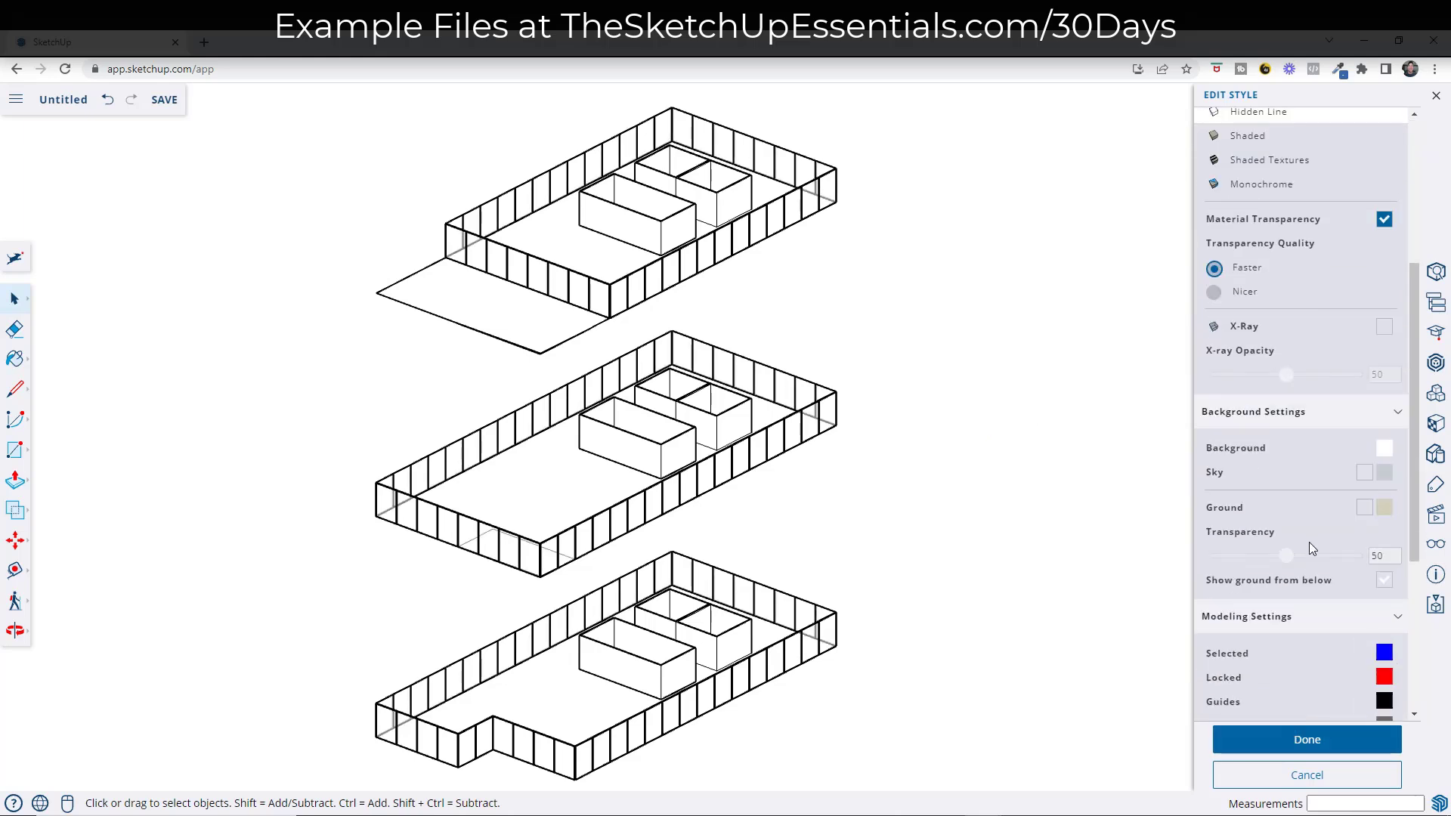
left_click(1310, 744)
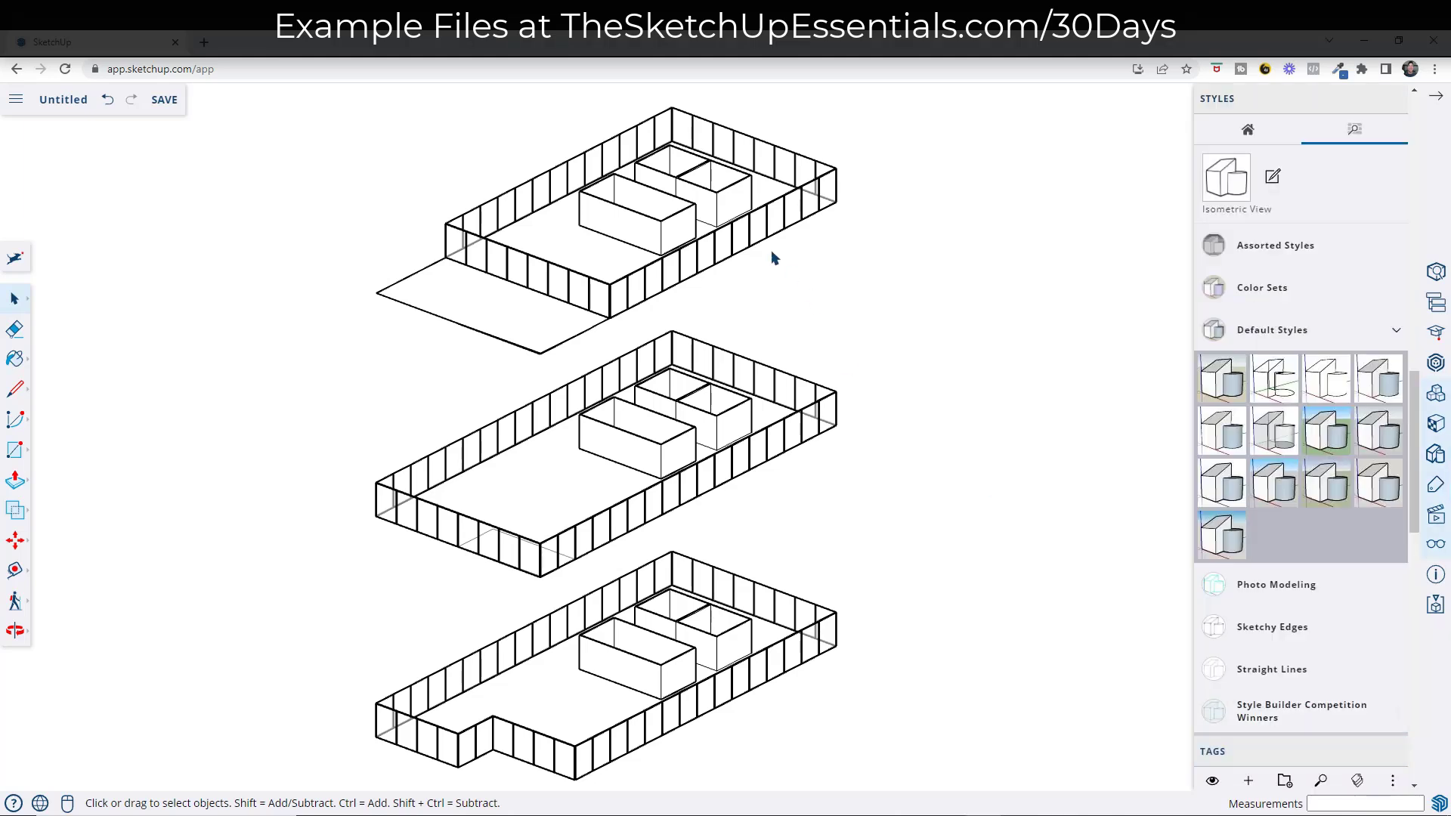
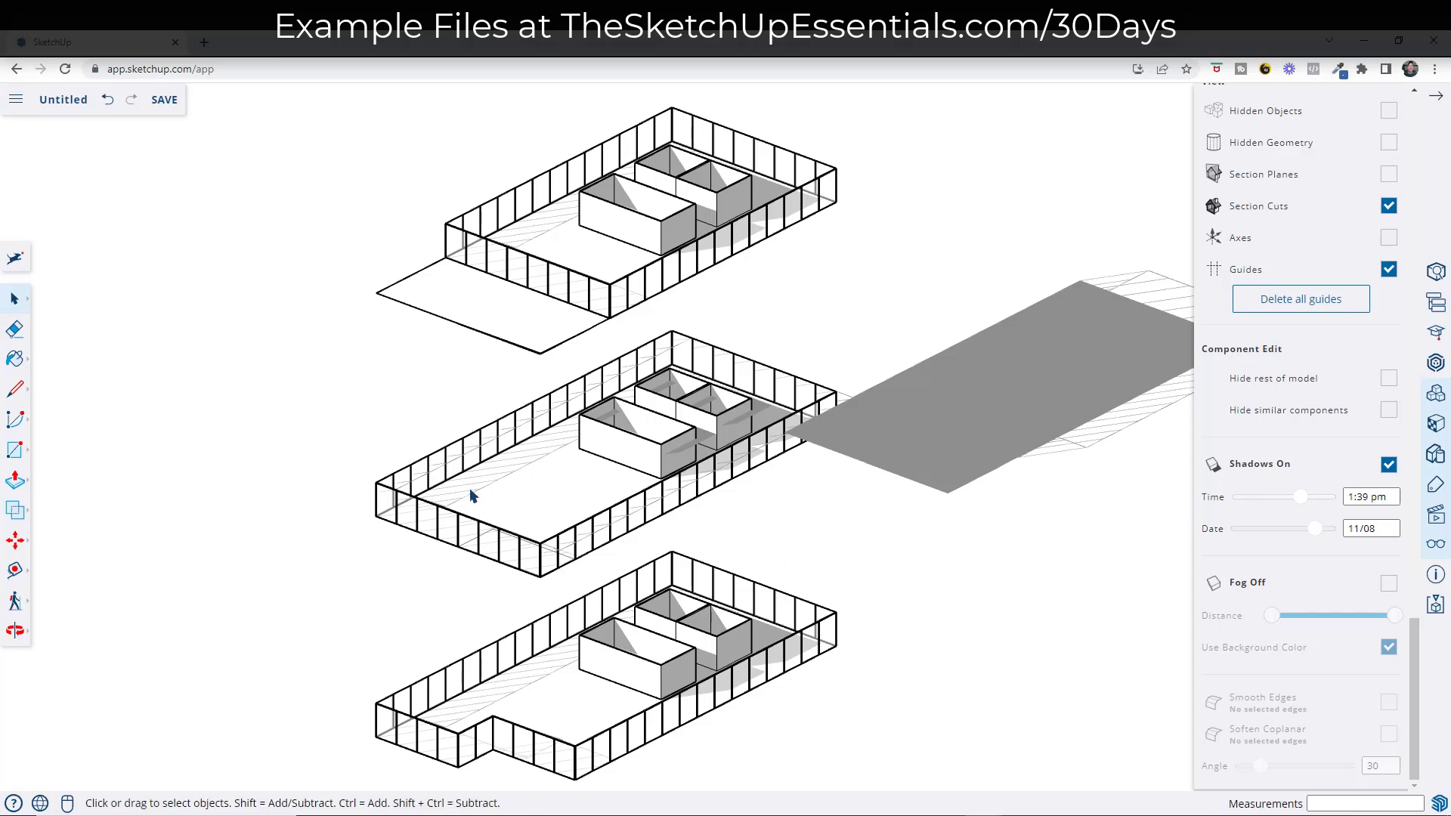
- Select all three storeys, move them about 312' up the blue axis to shift their ground shadows away, and clear the selection
scroll(556, 414, "down", 4)
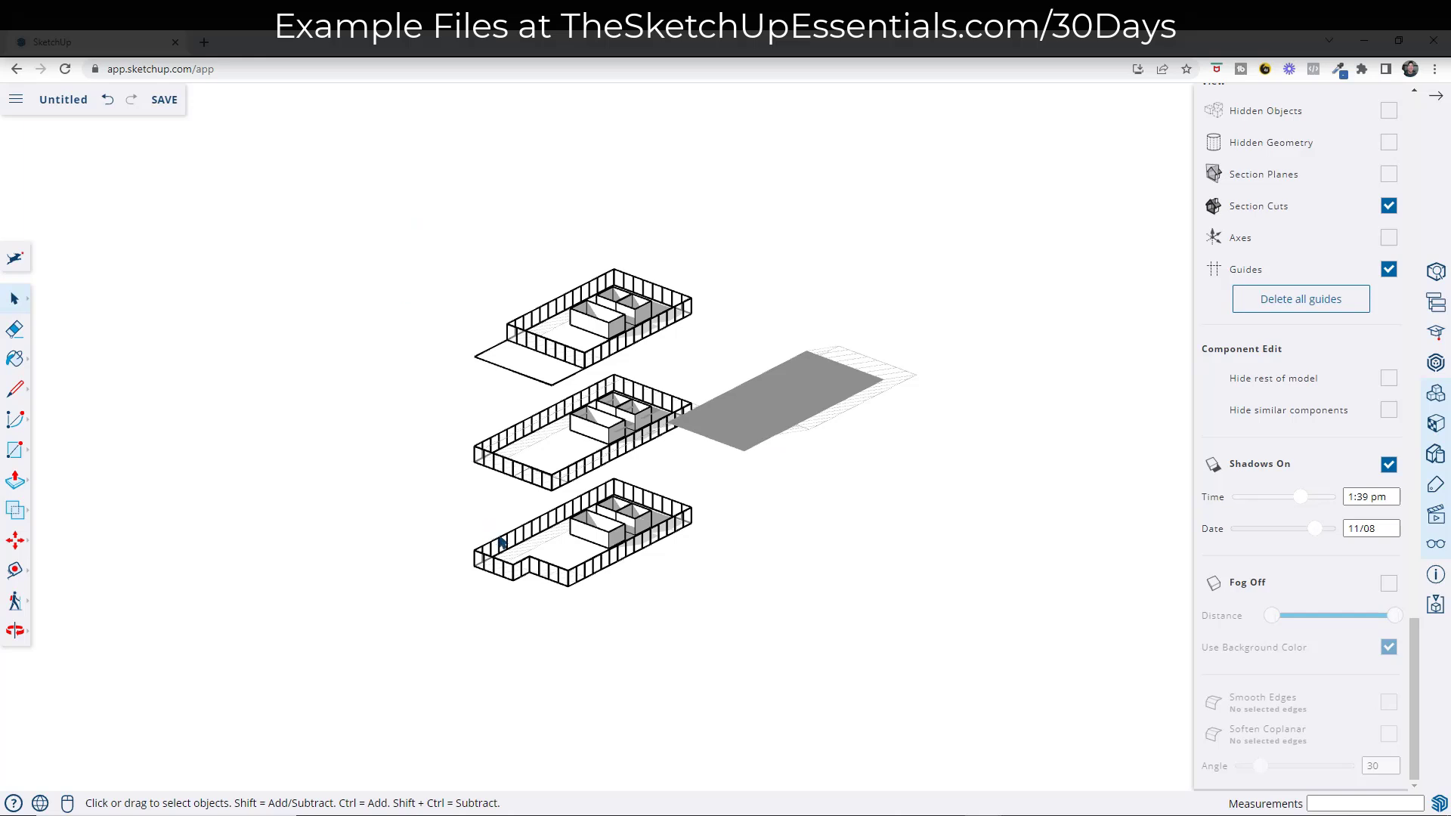
left_click_drag(365, 212, 820, 663)
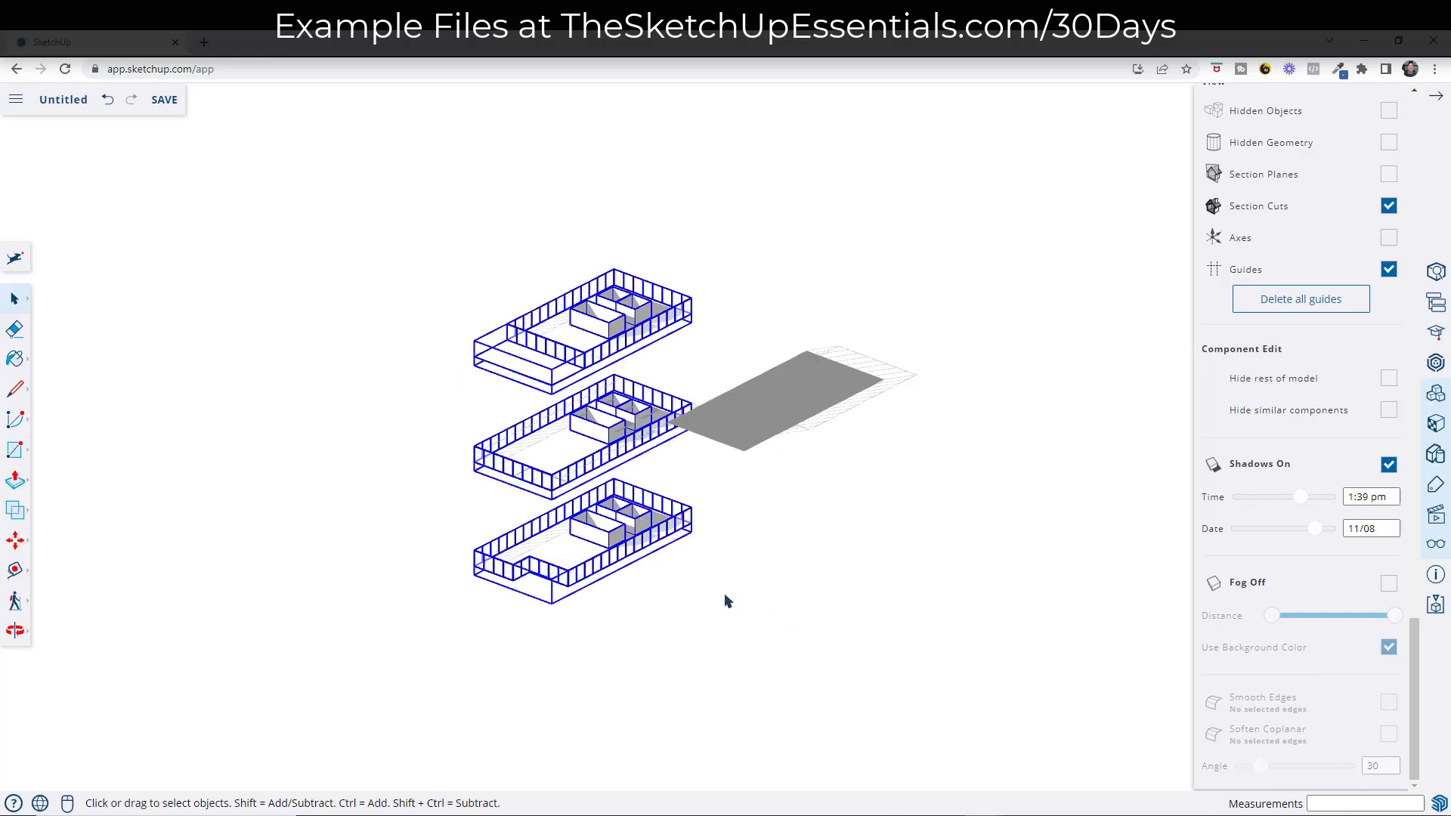
key("m")
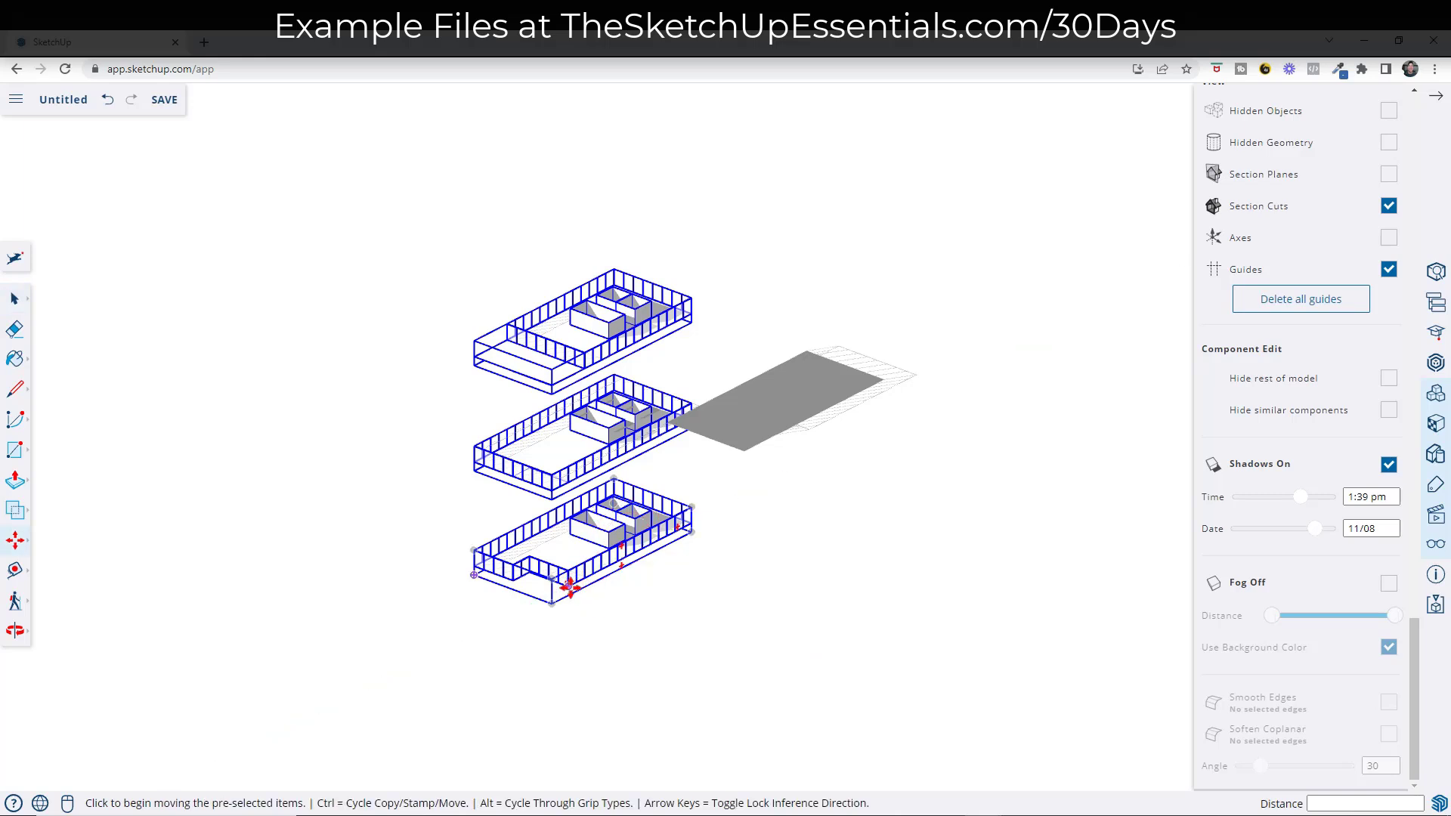
left_click(569, 584)
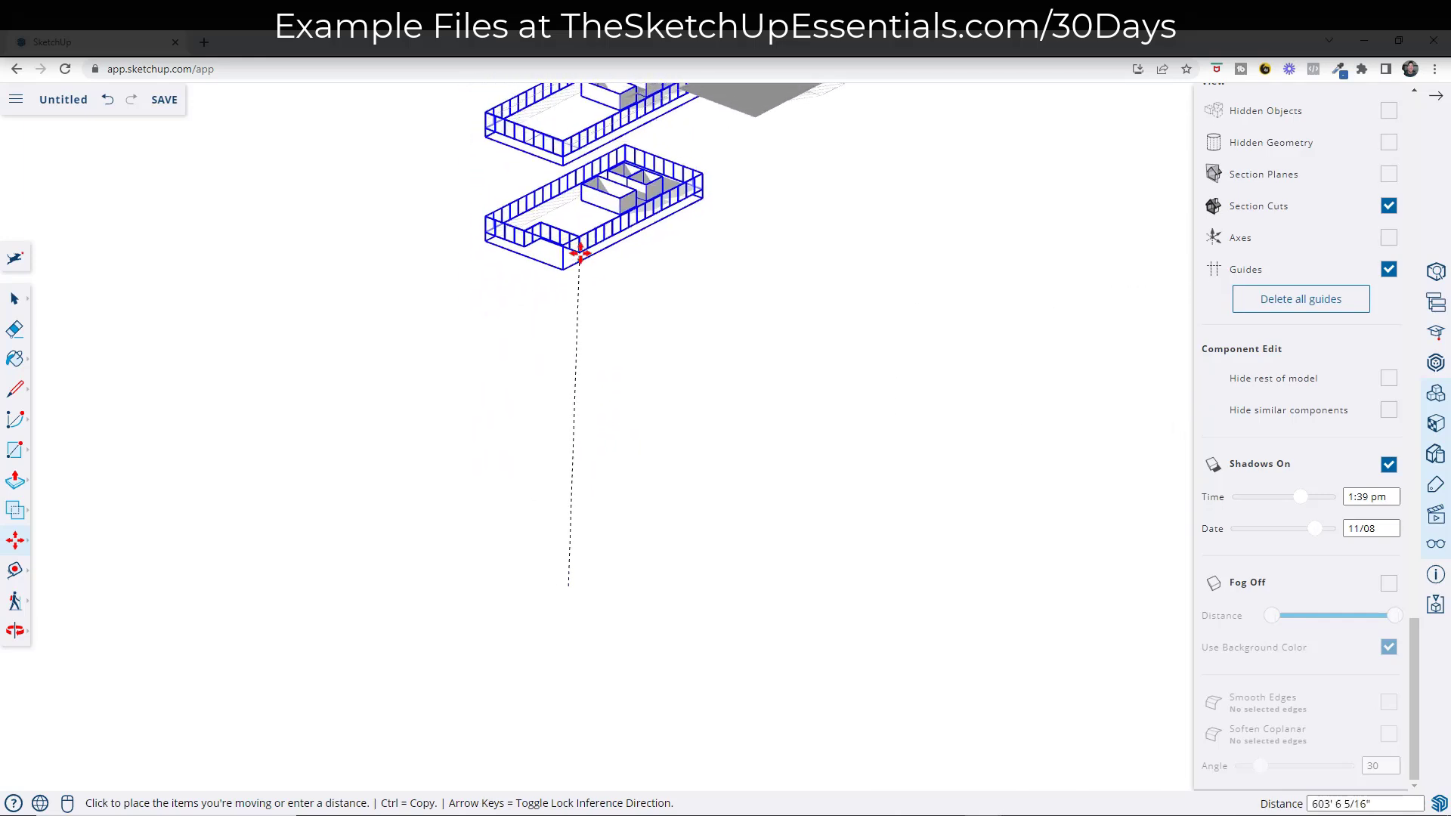
left_click(572, 230)
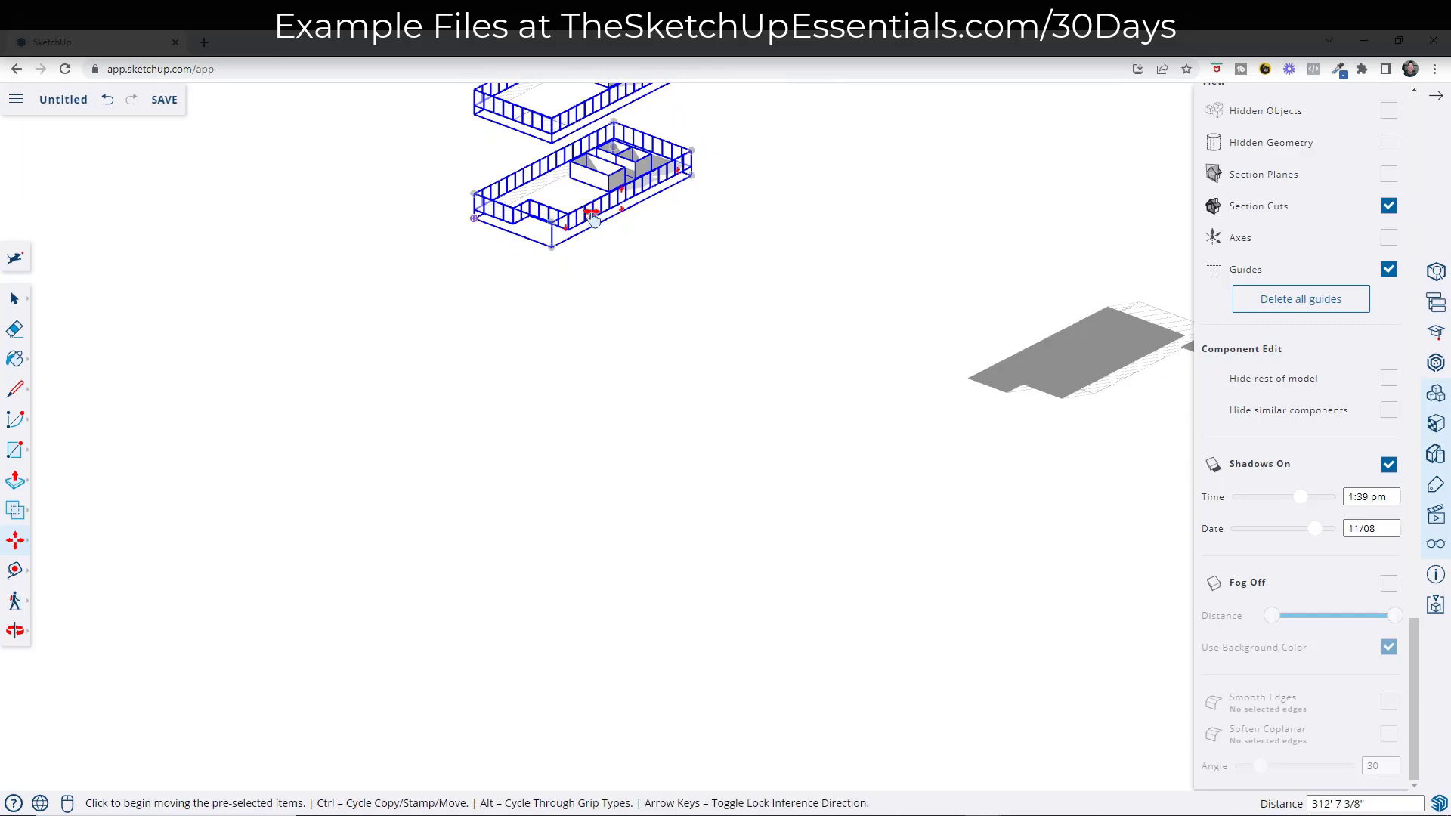
middle_click_drag(572, 231, 604, 321)
scroll(604, 321, "up", 5)
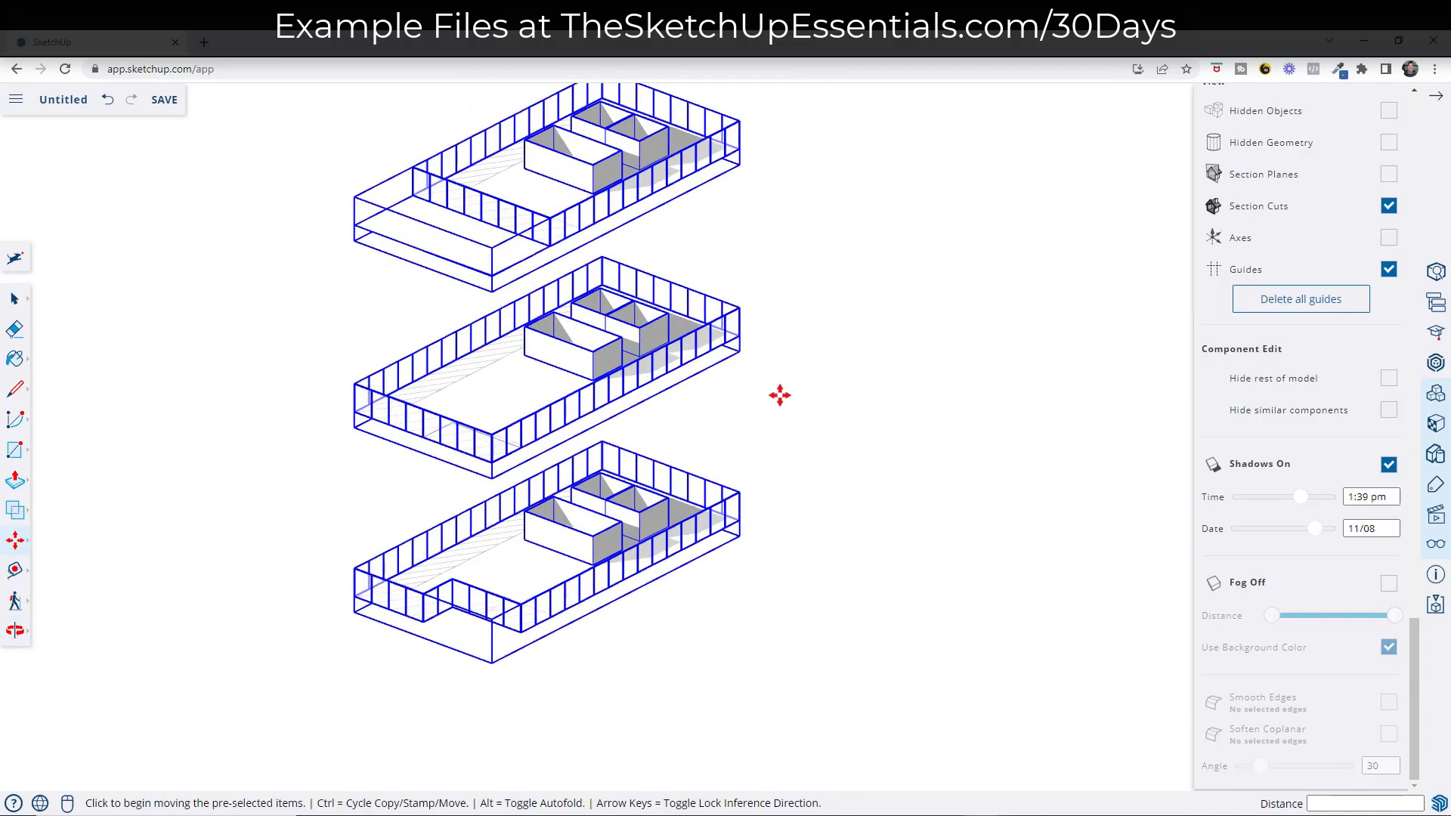
key("space")
left_click(796, 370)
middle_click_drag(780, 375, 771, 449, "shift")
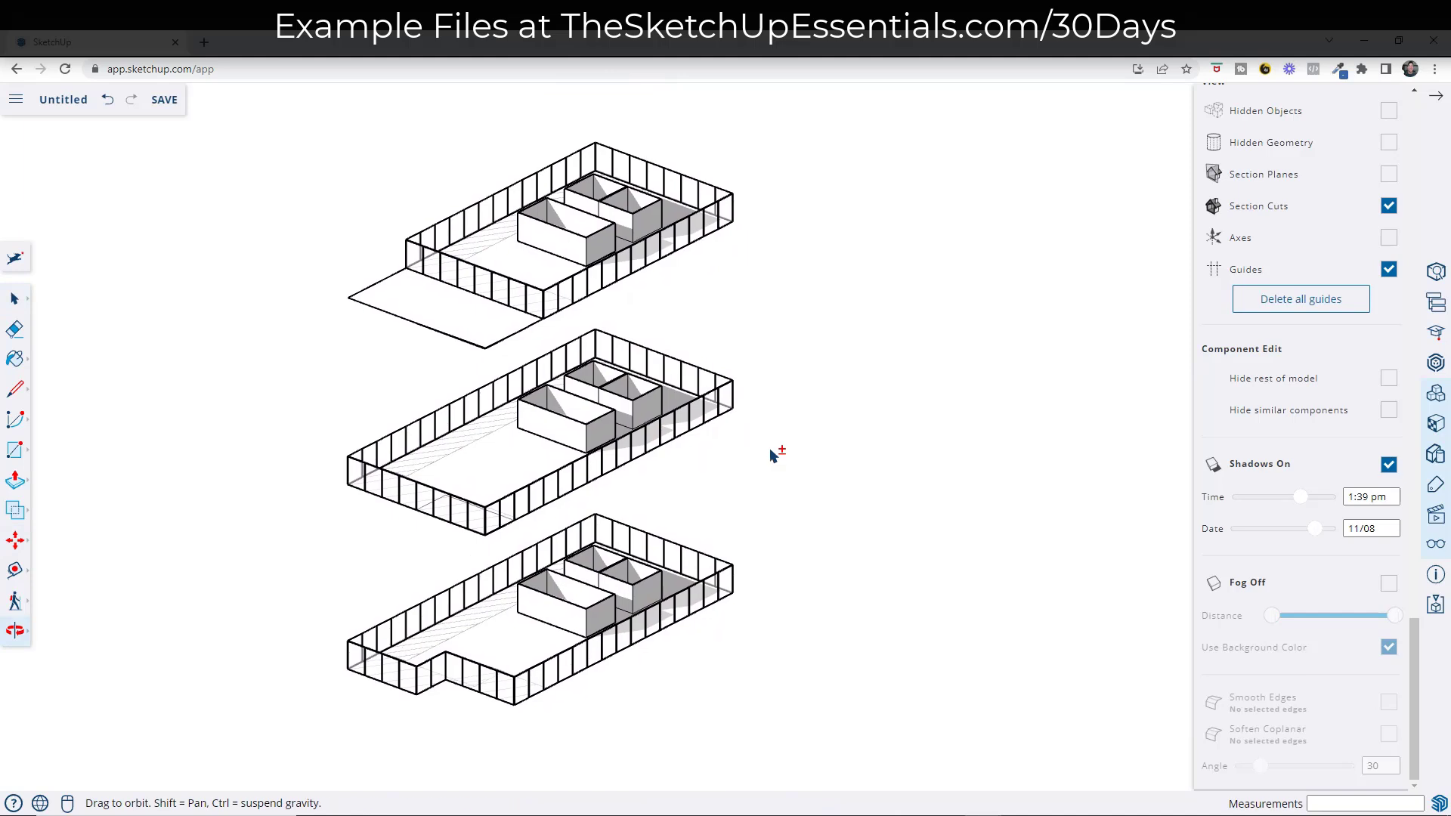
- Frame the three exploded storeys, save the view as a new scene, and test it by orbiting away and recalling it
scroll(770, 449, "up", 1)
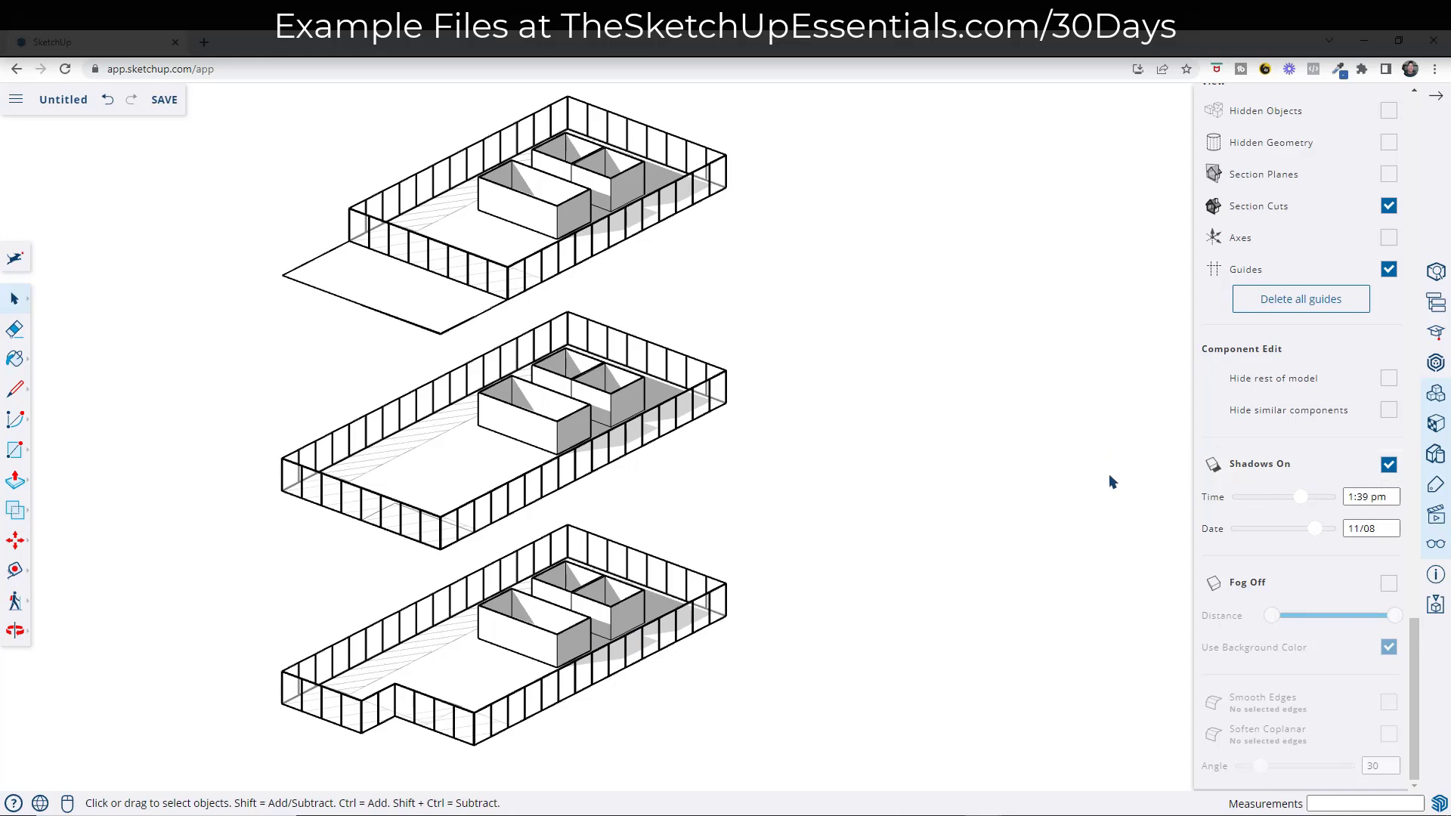
left_click(1435, 520)
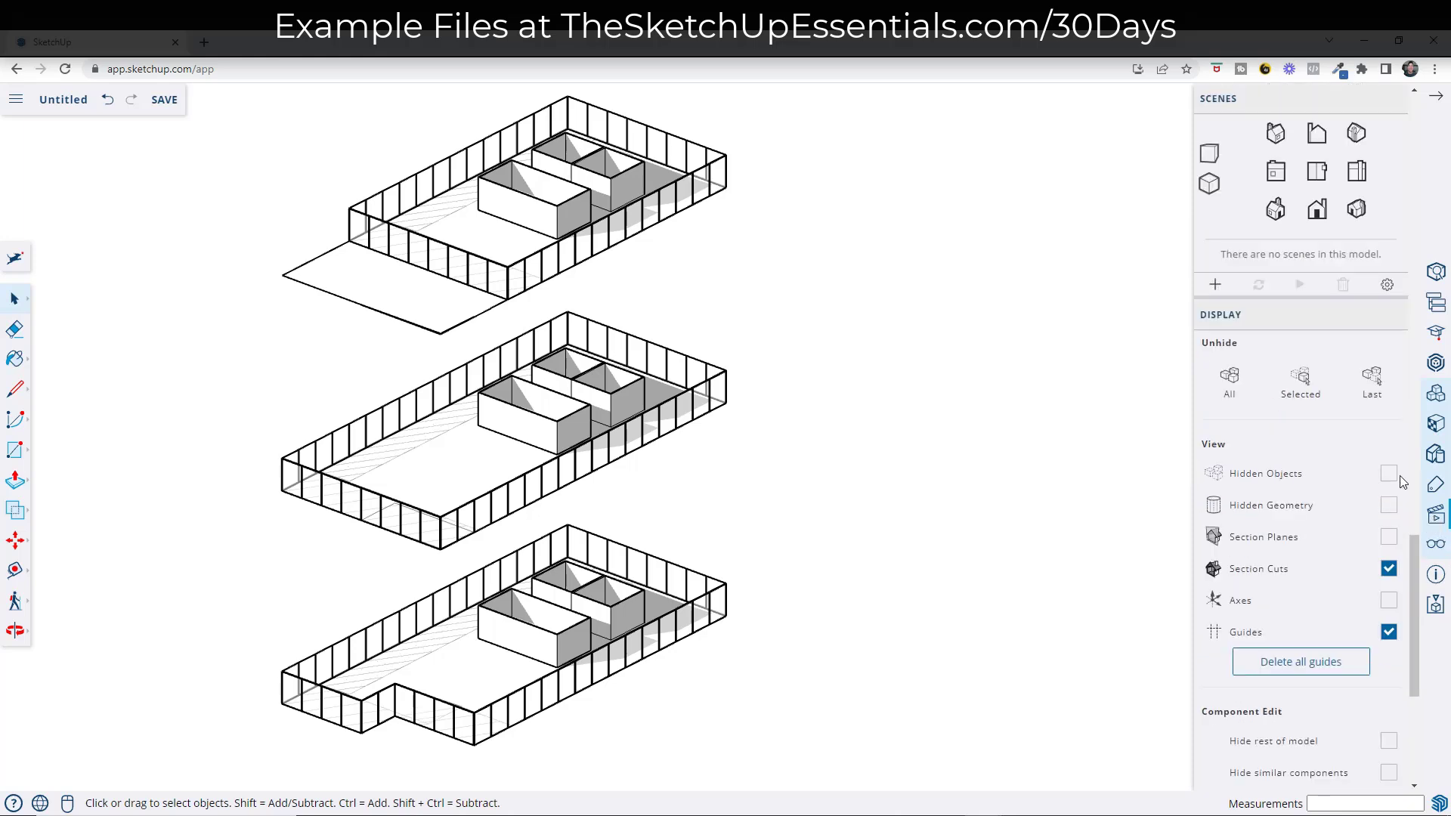
left_click(1215, 285)
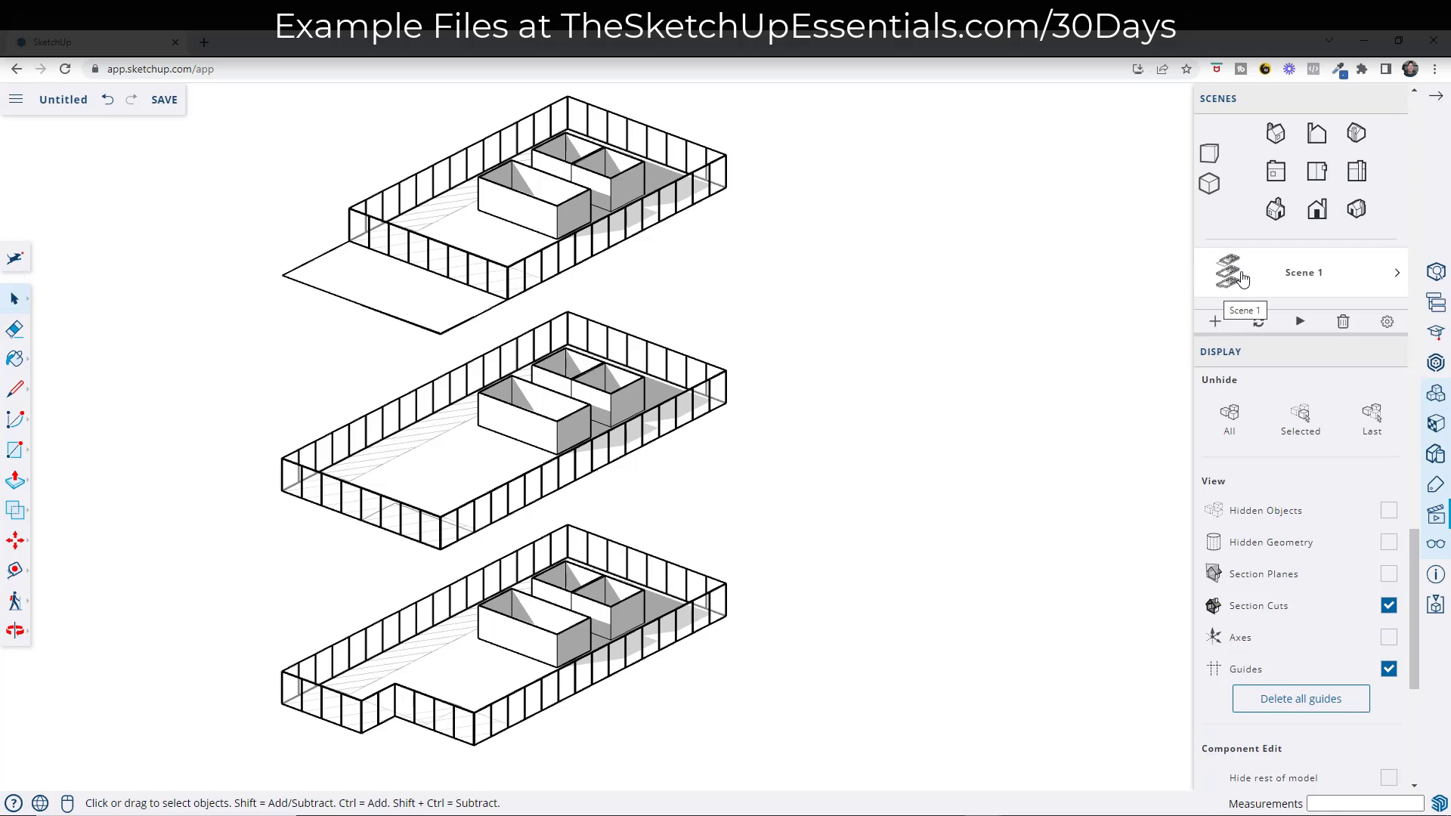
middle_click_drag(1020, 395, 486, 330)
left_click(1229, 273)
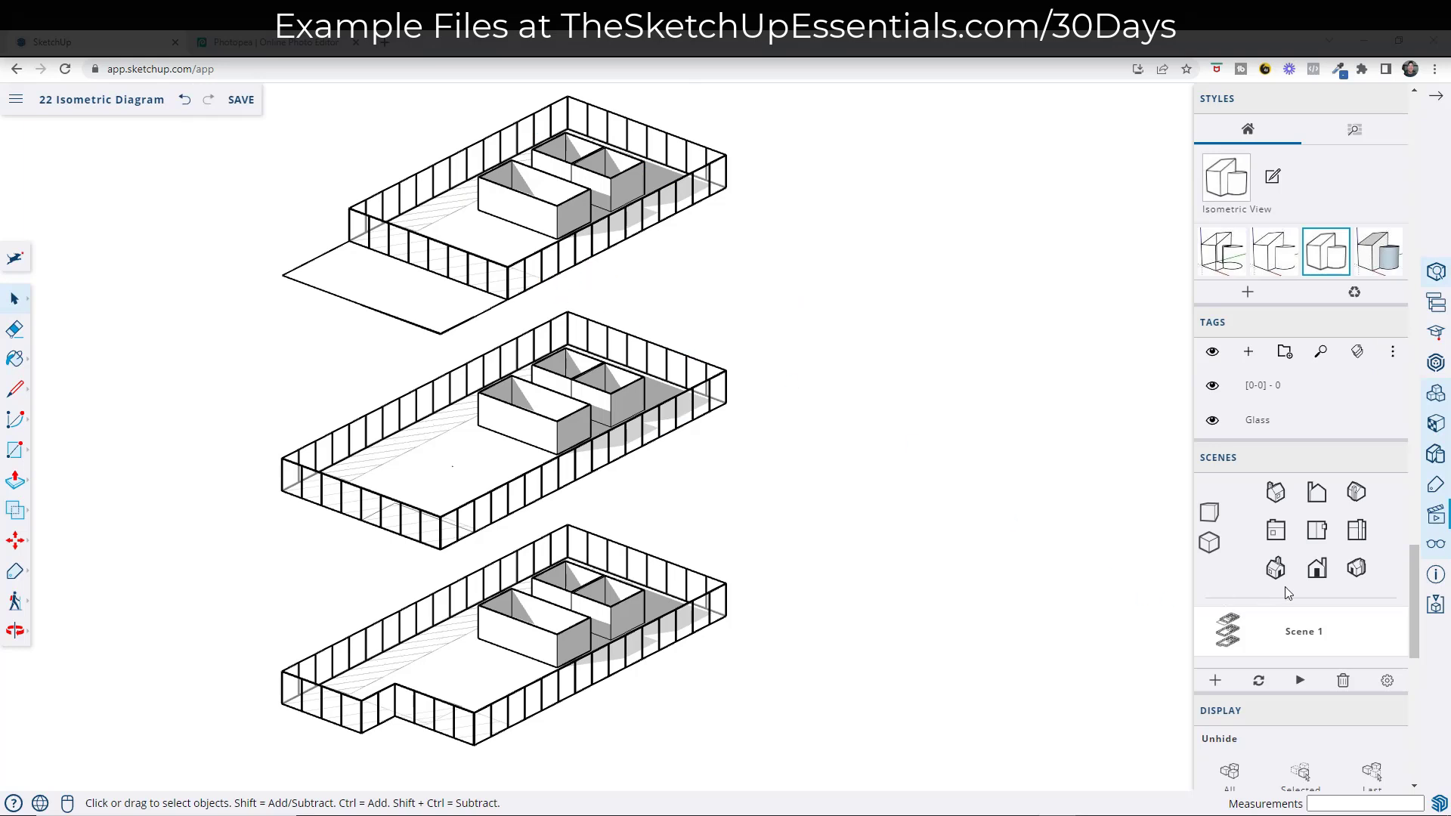
- Create a new style from Isometric View, named Isometric View Color, with its face display set to Shaded
scroll(1285, 587, "down", 1)
scroll(1309, 362, "up", 2)
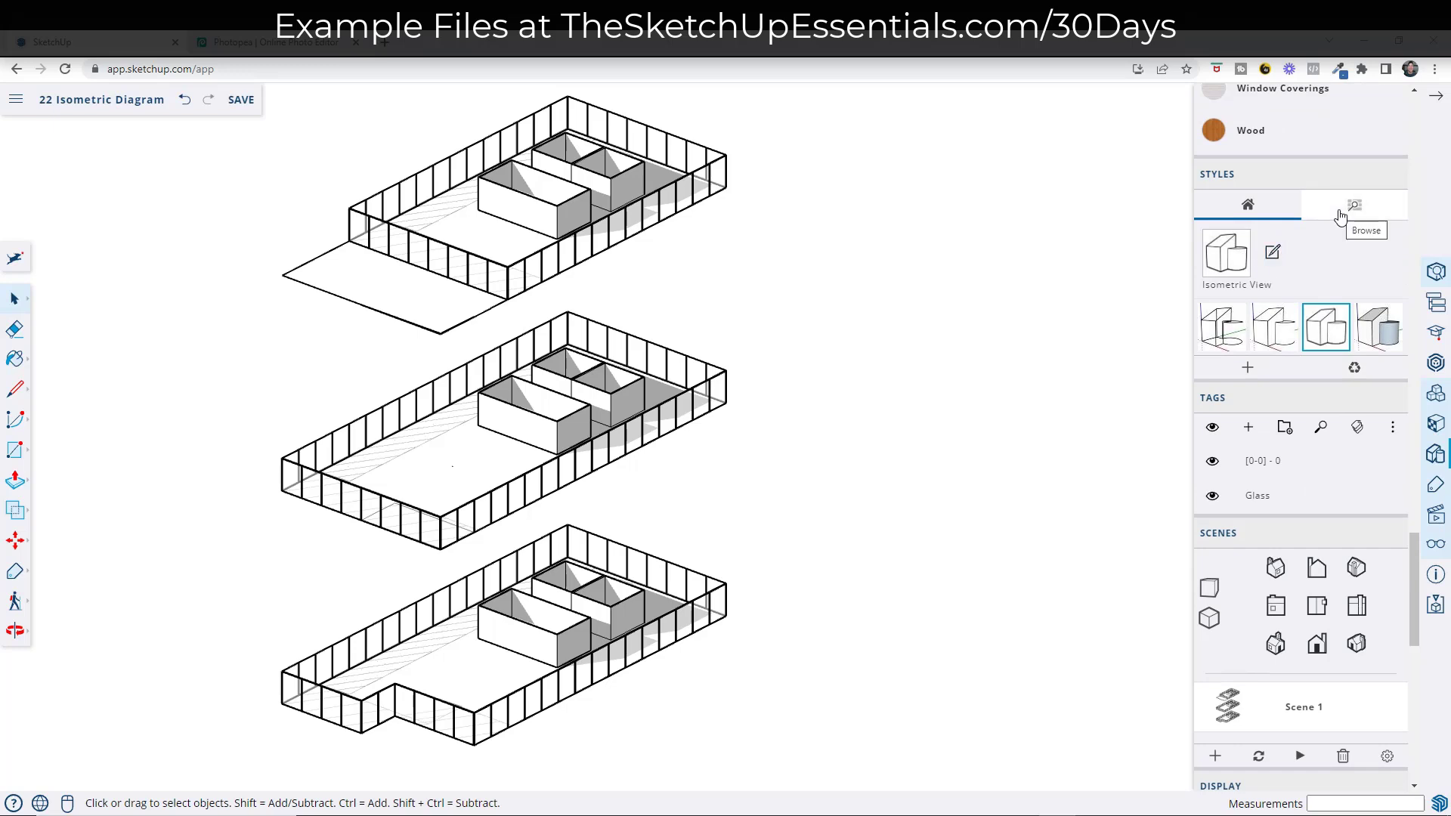
left_click(1246, 369)
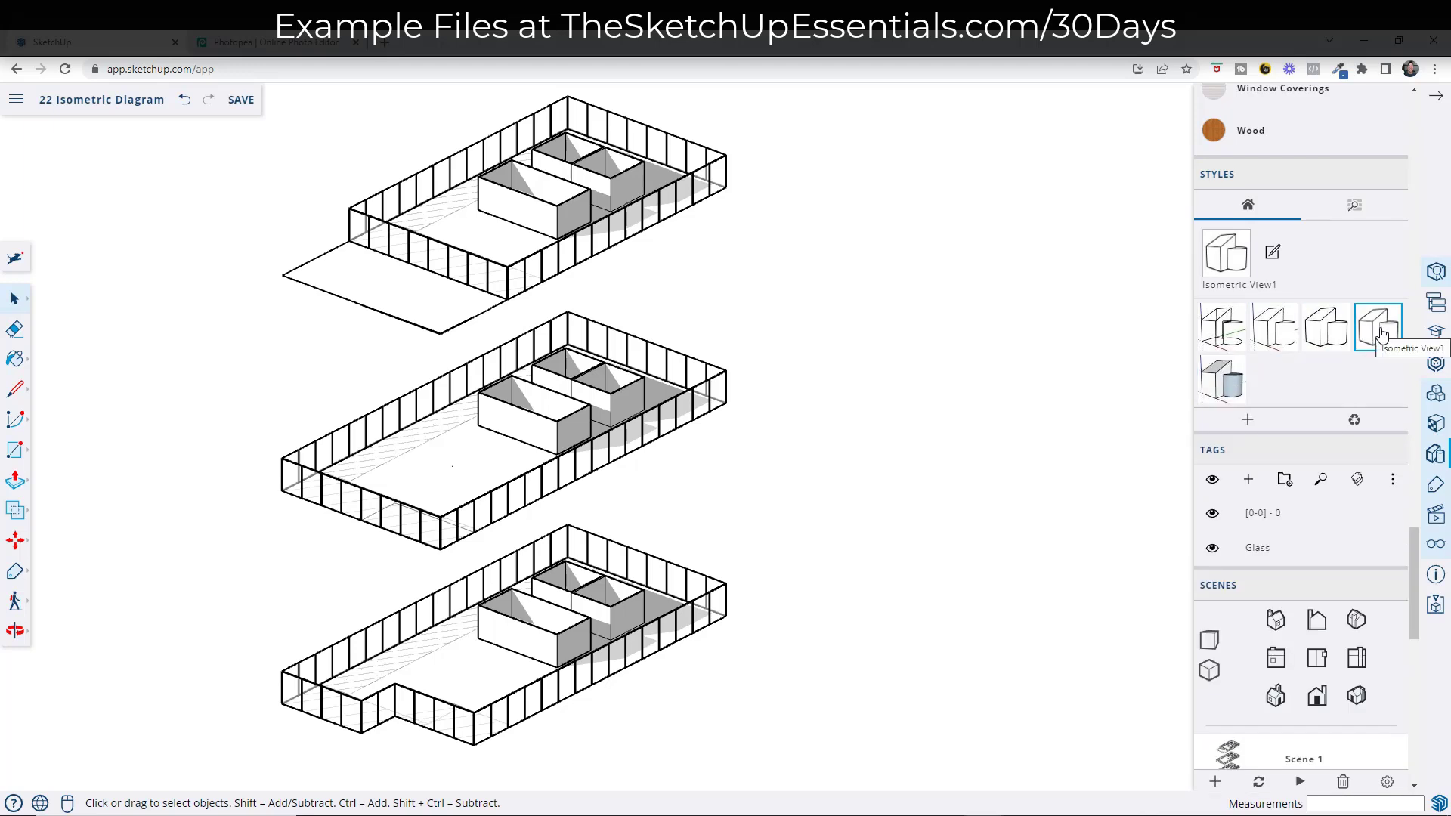
left_click(1272, 251)
left_click(1289, 193)
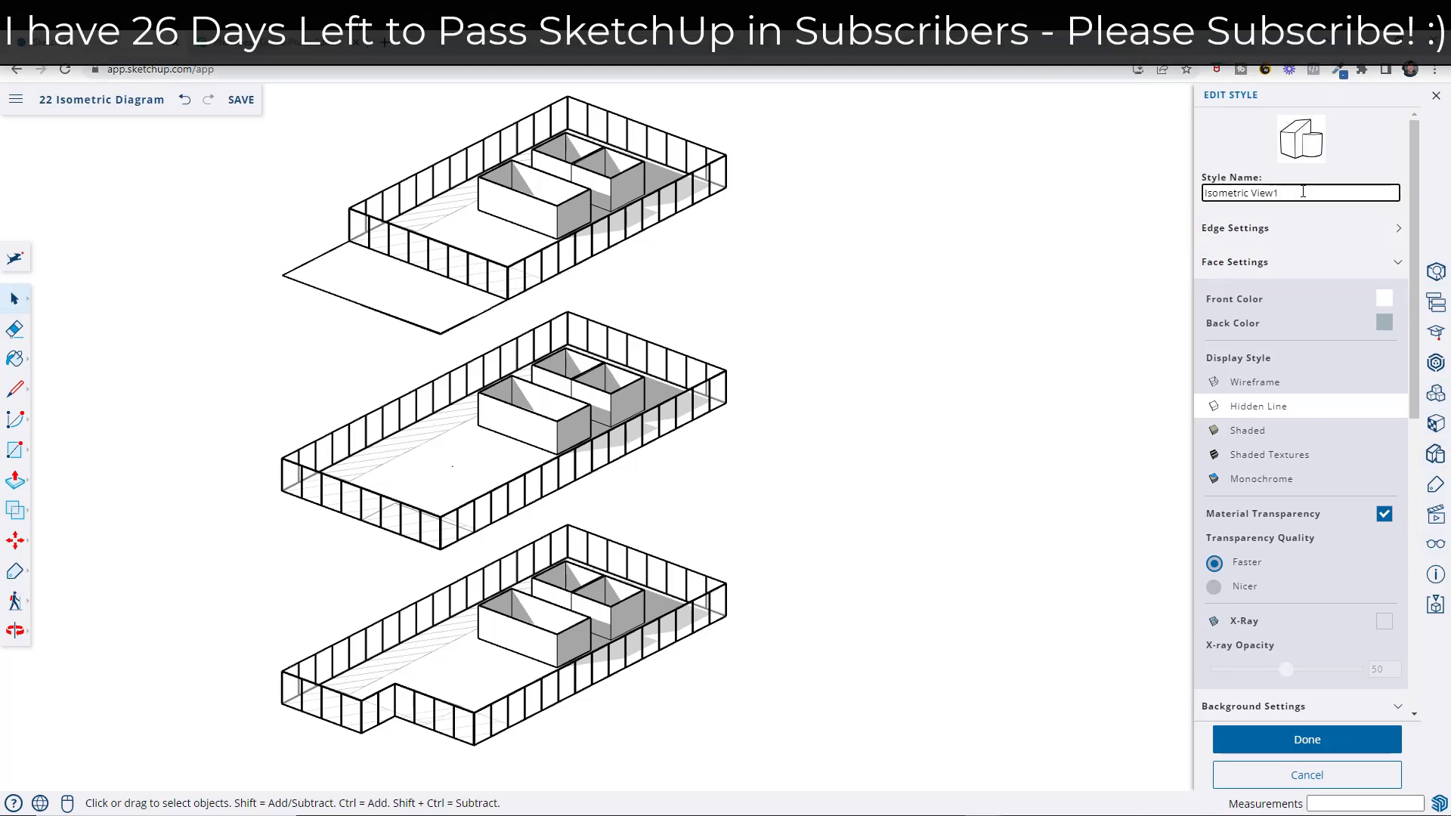
key("BackSpace")
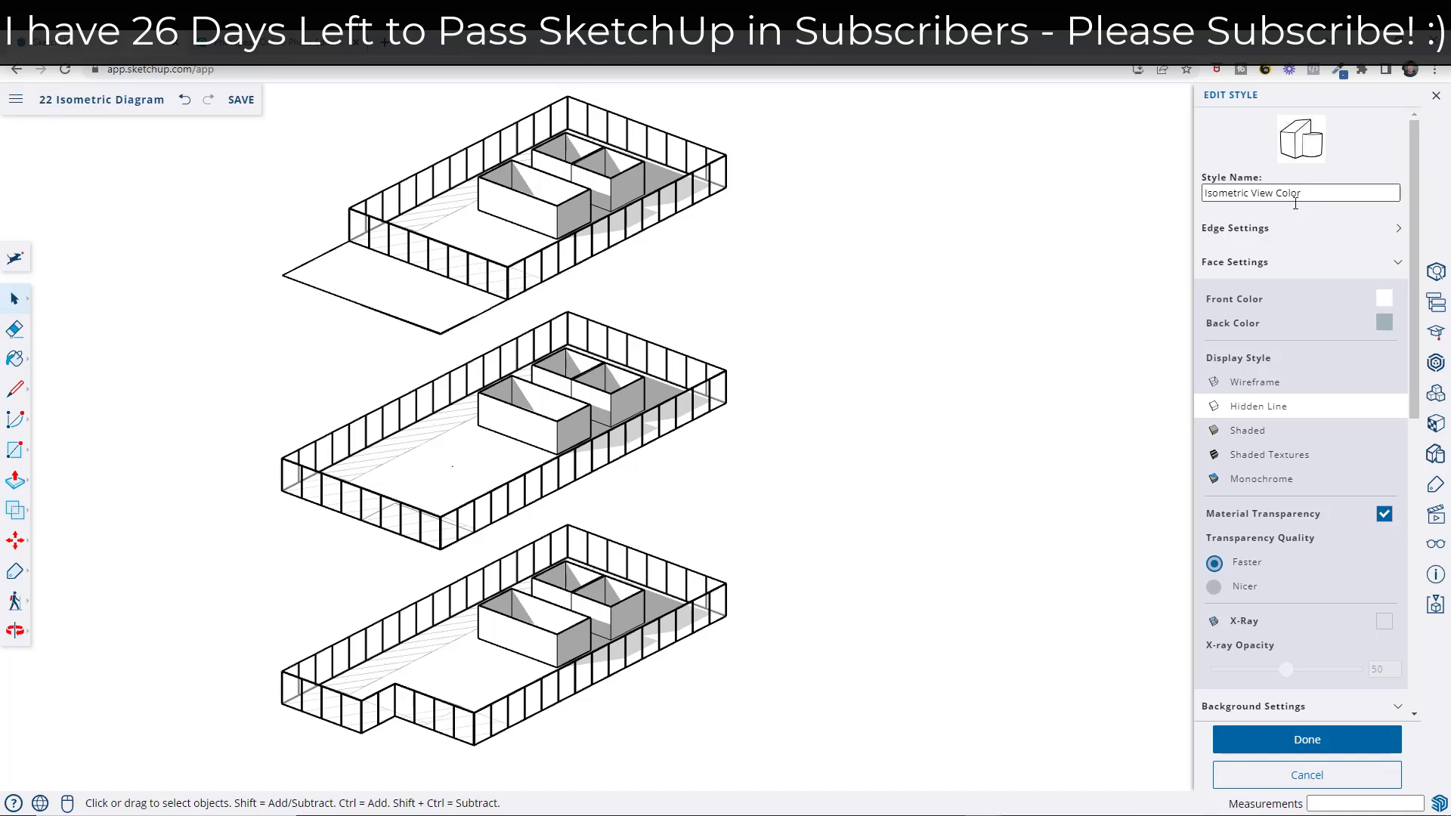
left_click(1249, 433)
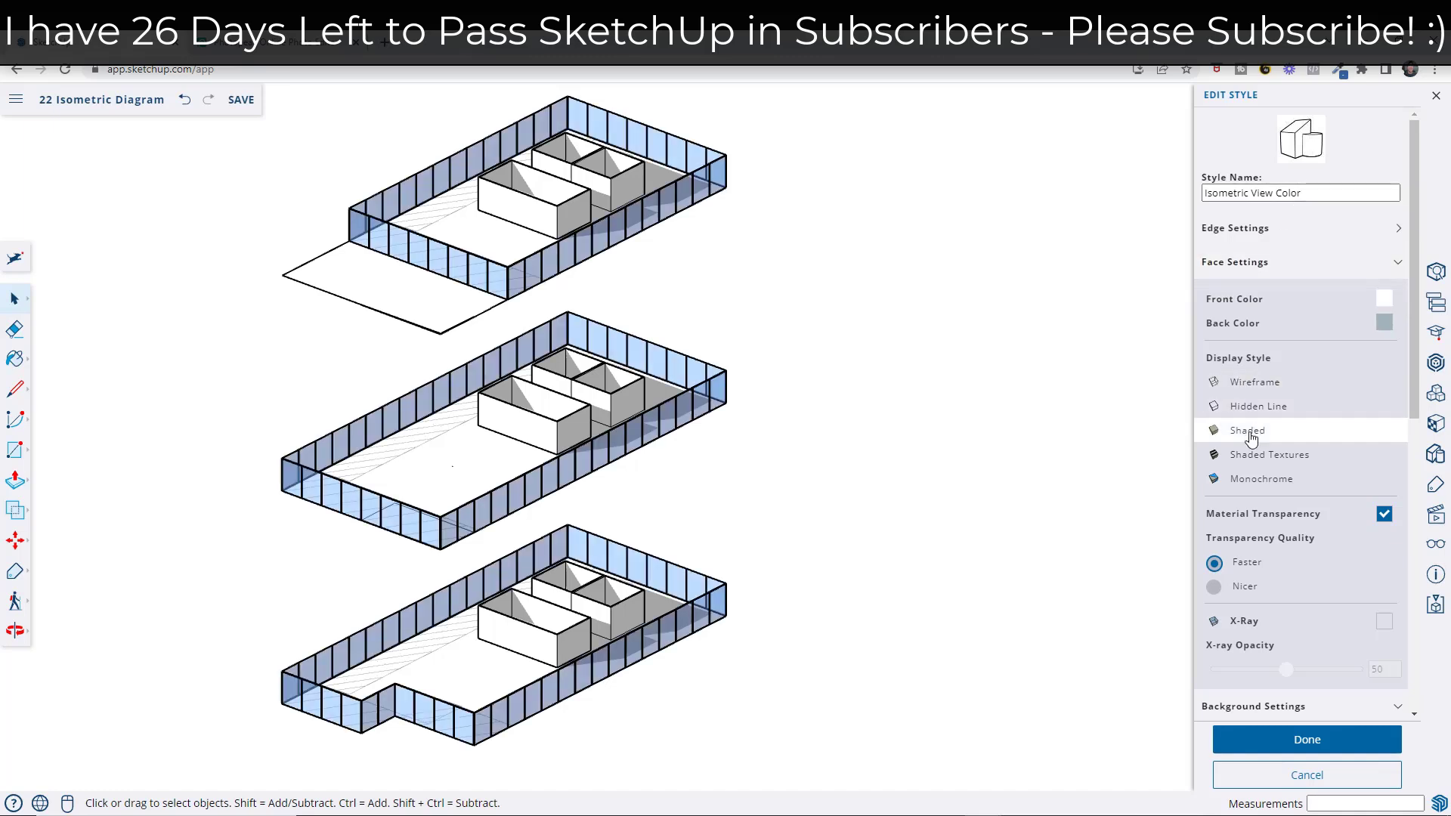
left_click(1315, 739)
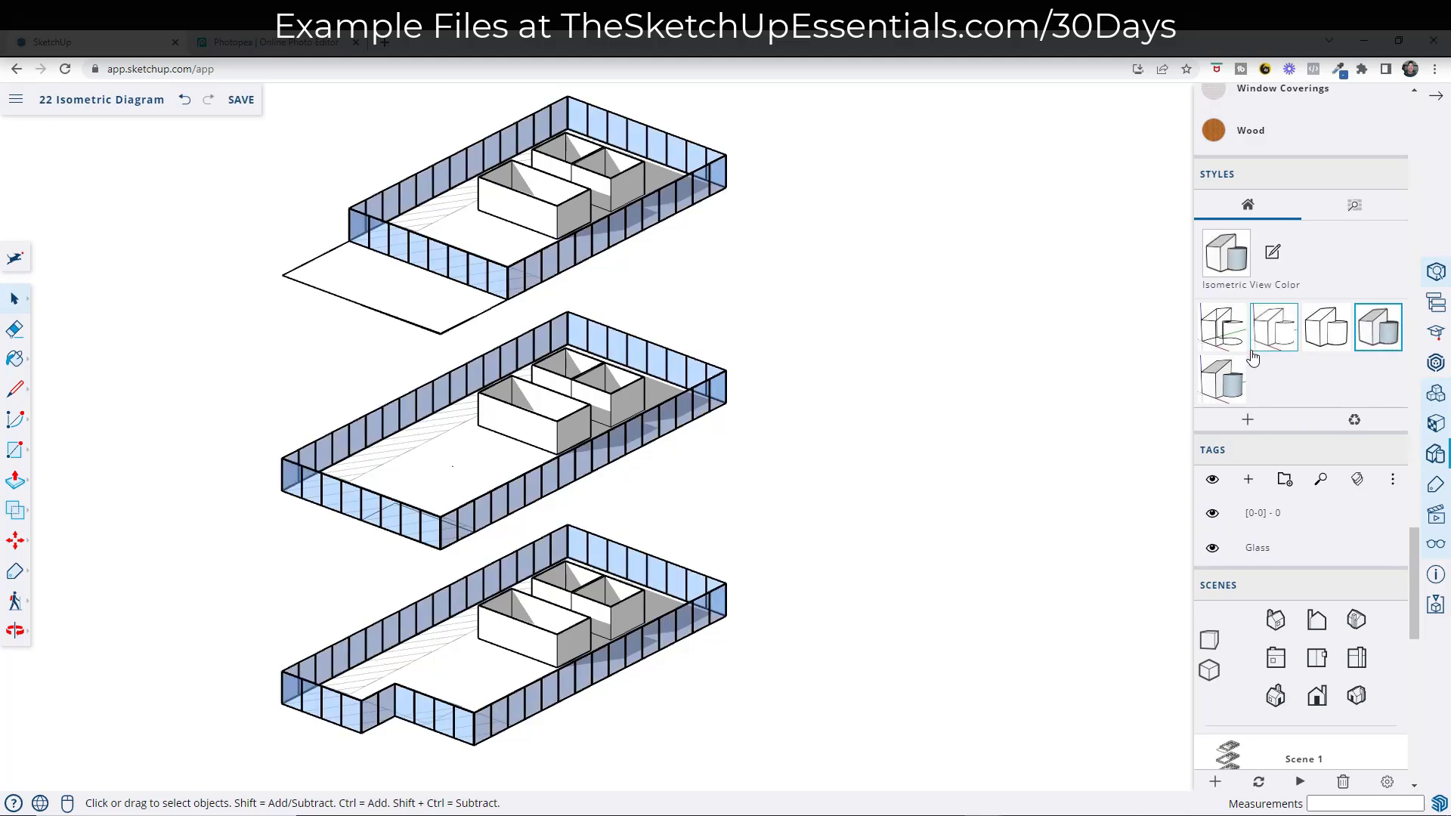
- Open the glass panel component at the middle storey's front corner for editing
double_click(449, 529)
scroll(450, 499, "up", 8)
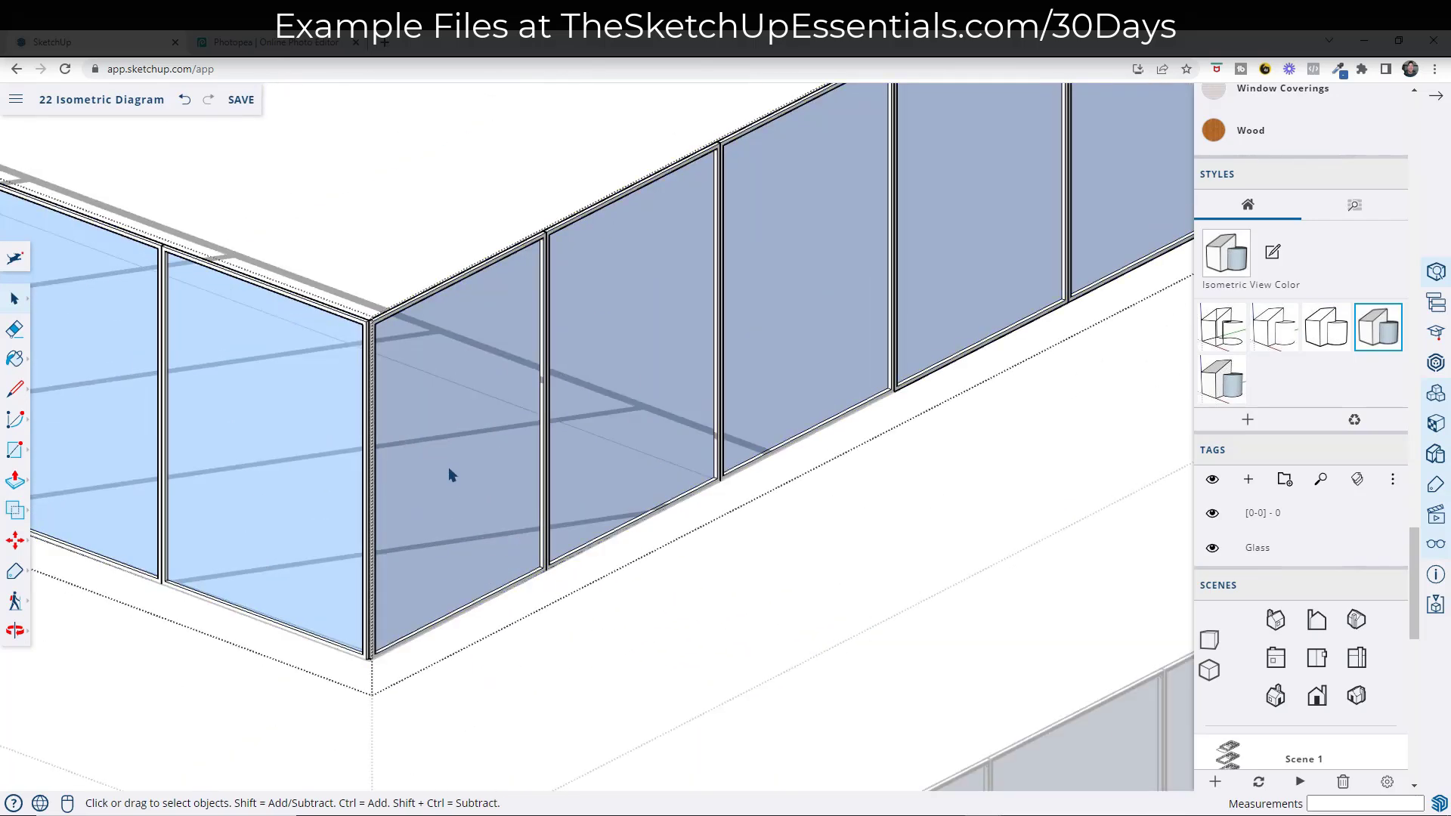
double_click(448, 432)
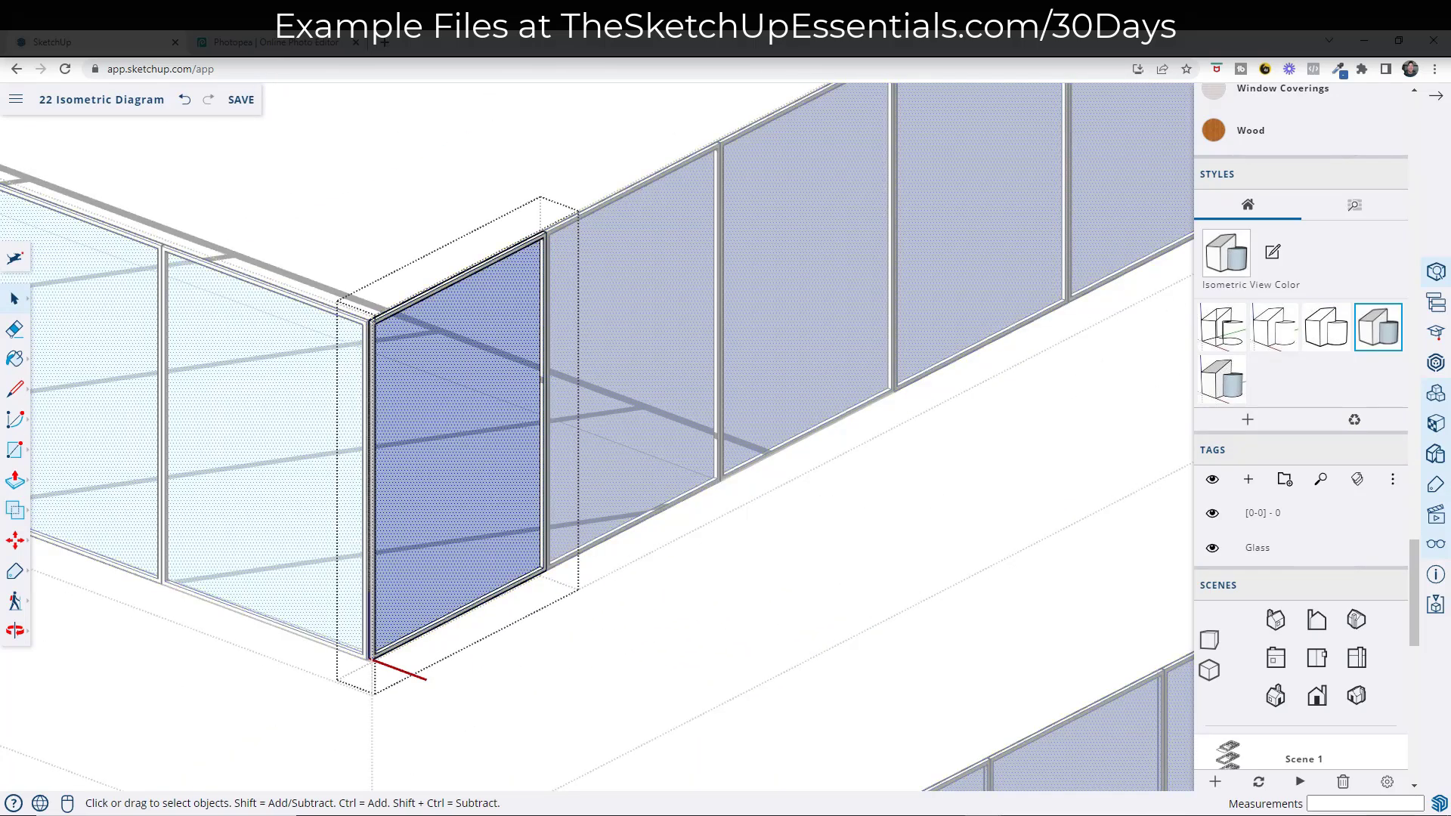
- Paint the panel's glass with Translucent Glass Gray from Glass and Mirrors and leave the panel component
left_click(1436, 426)
scroll(1360, 393, "down", 10)
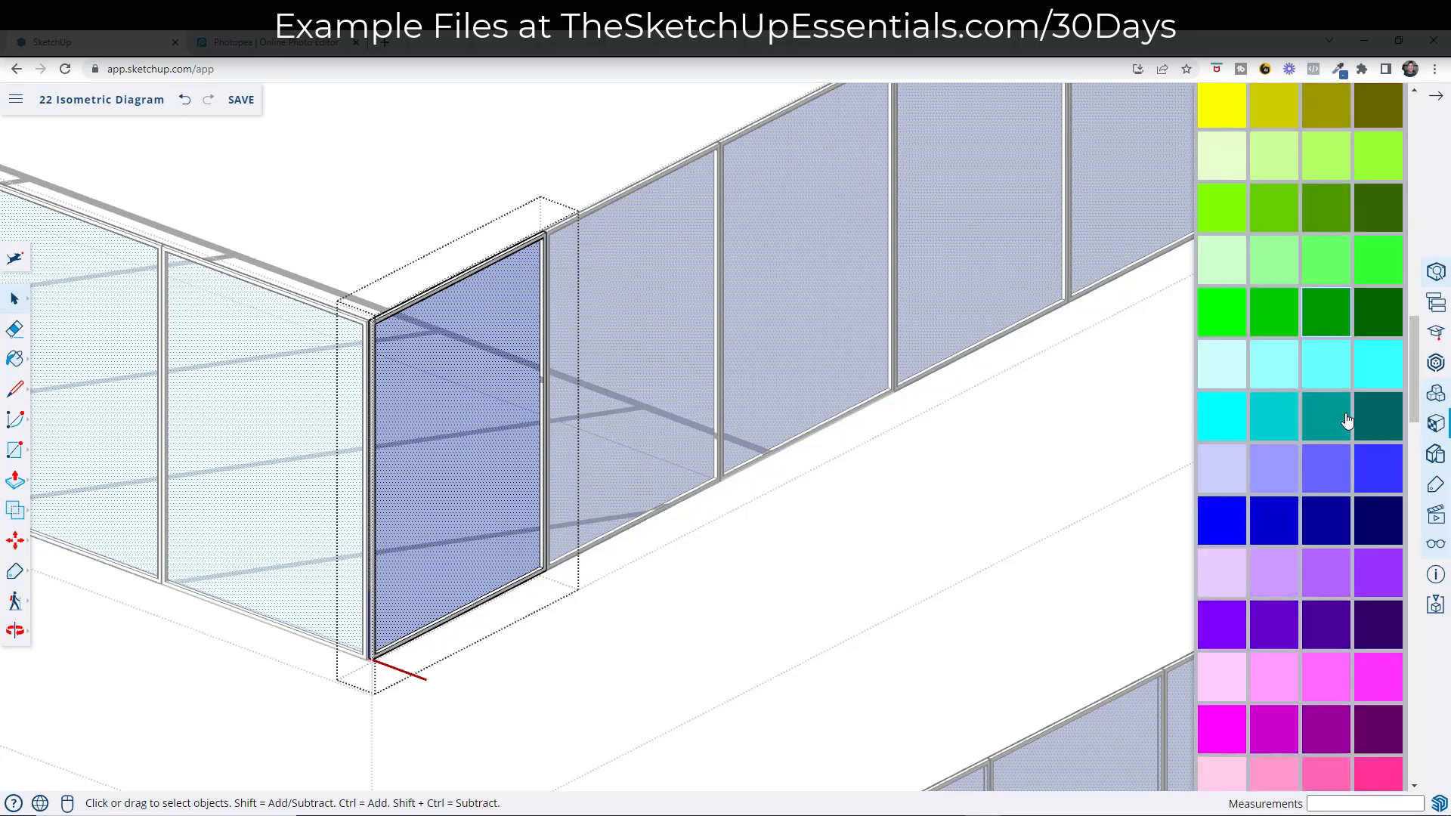
scroll(1344, 423, "up", 3)
left_click(1379, 464)
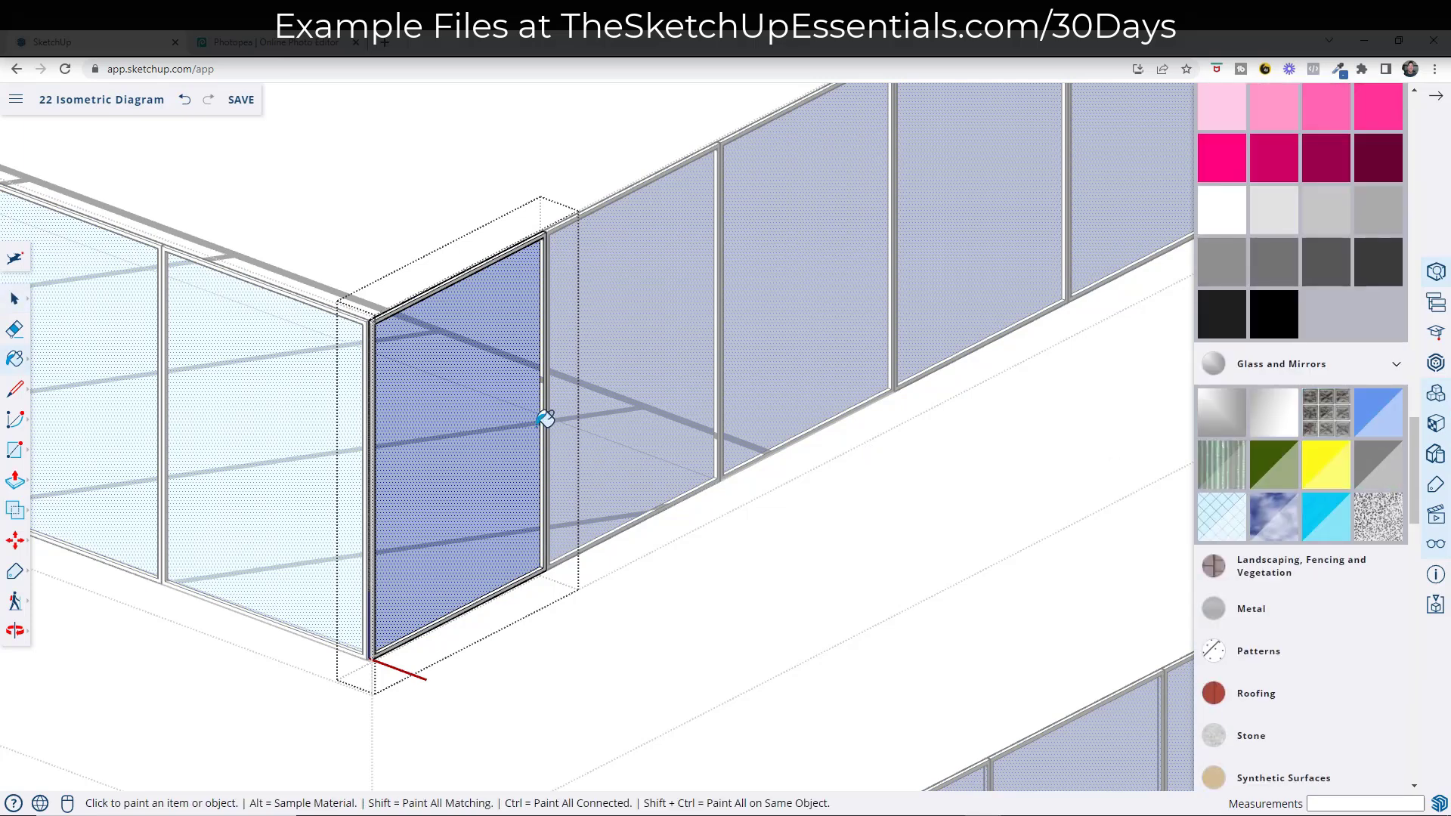
scroll(995, 259, "down", 8)
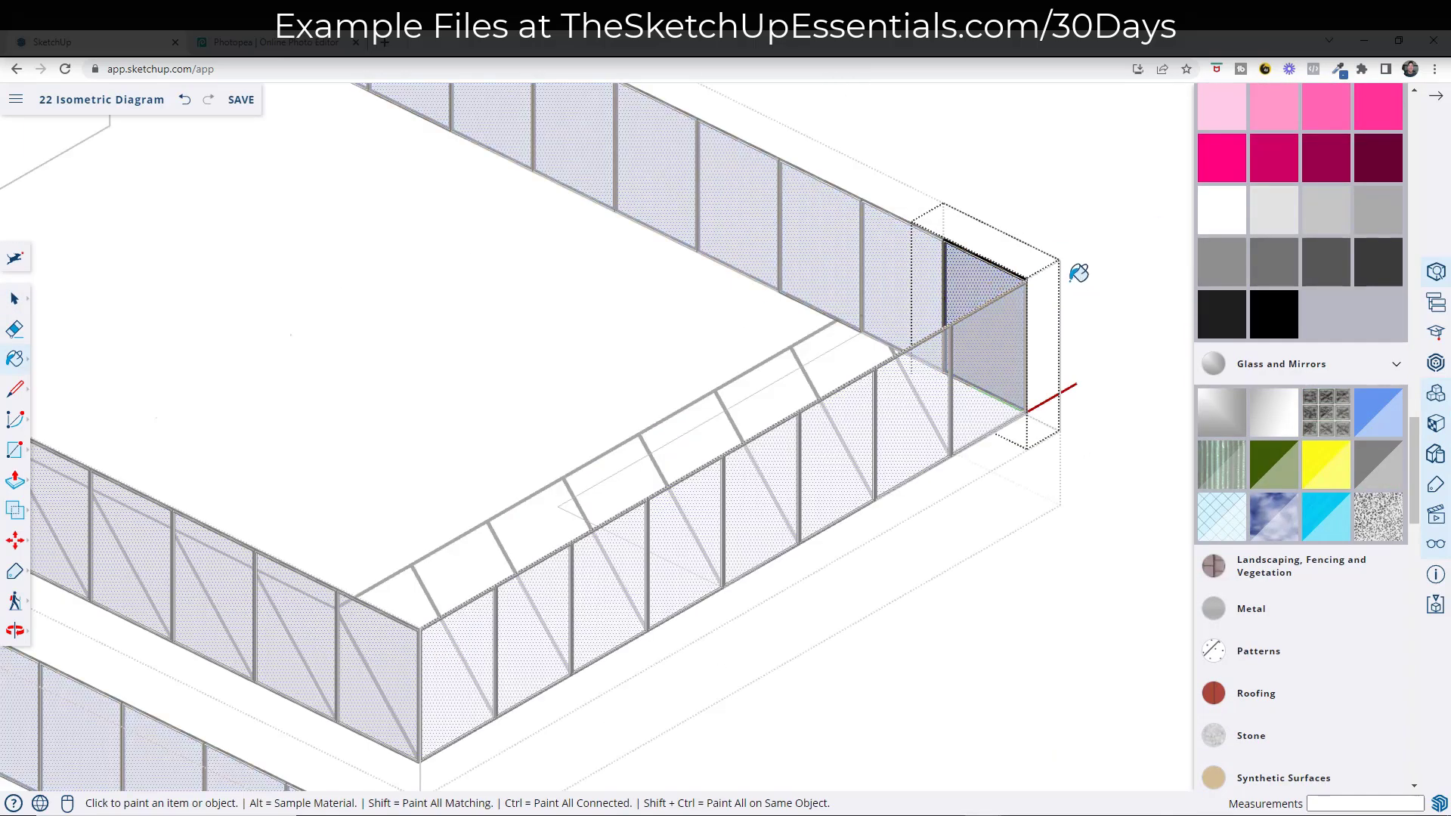
middle_click_drag(995, 272, 528, 254)
scroll(680, 257, "down", 5)
key("space")
left_click(868, 259)
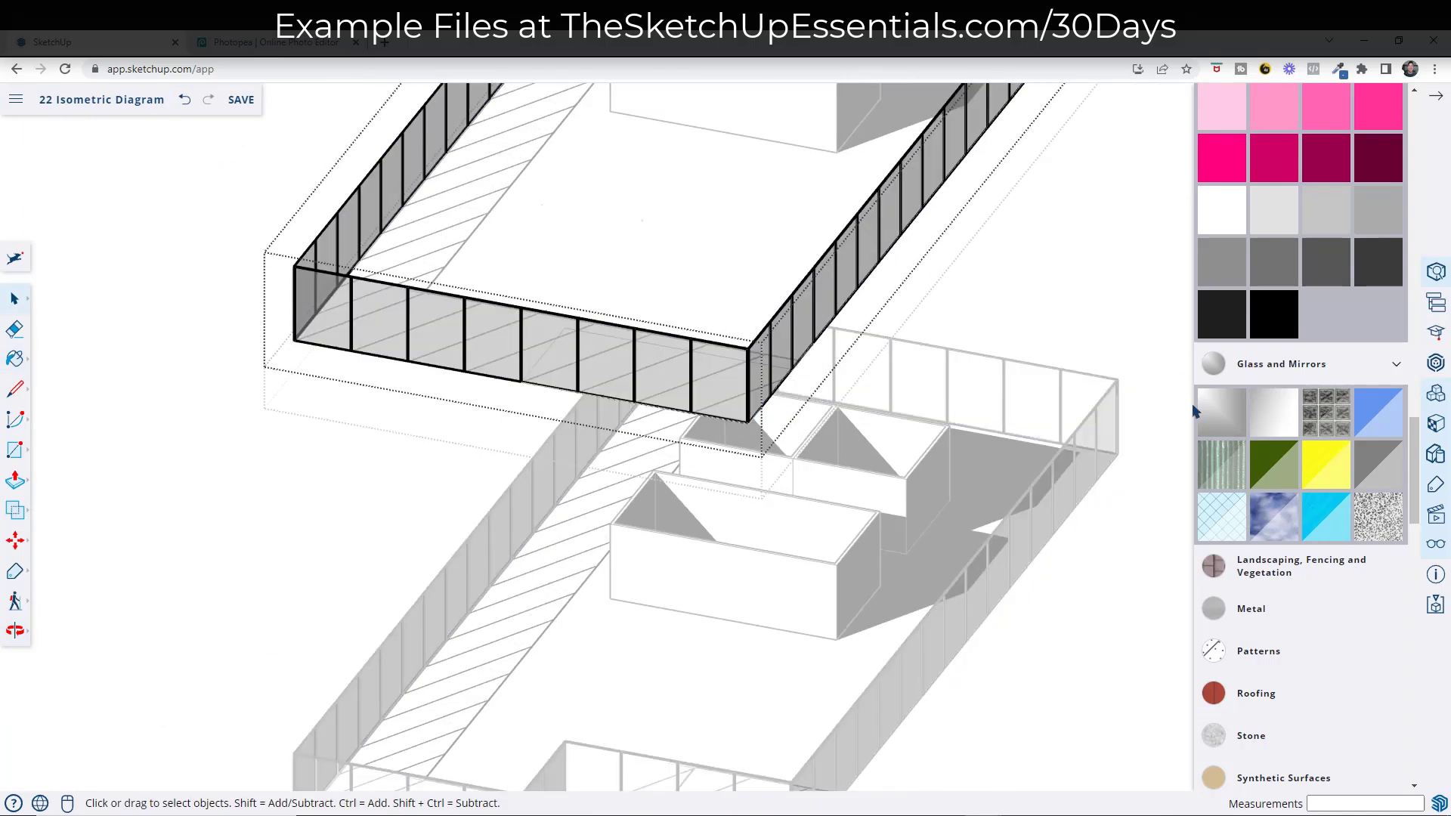
- Return to the Scene 1 view and add a second scene from it
left_click(1435, 515)
left_click(1228, 274)
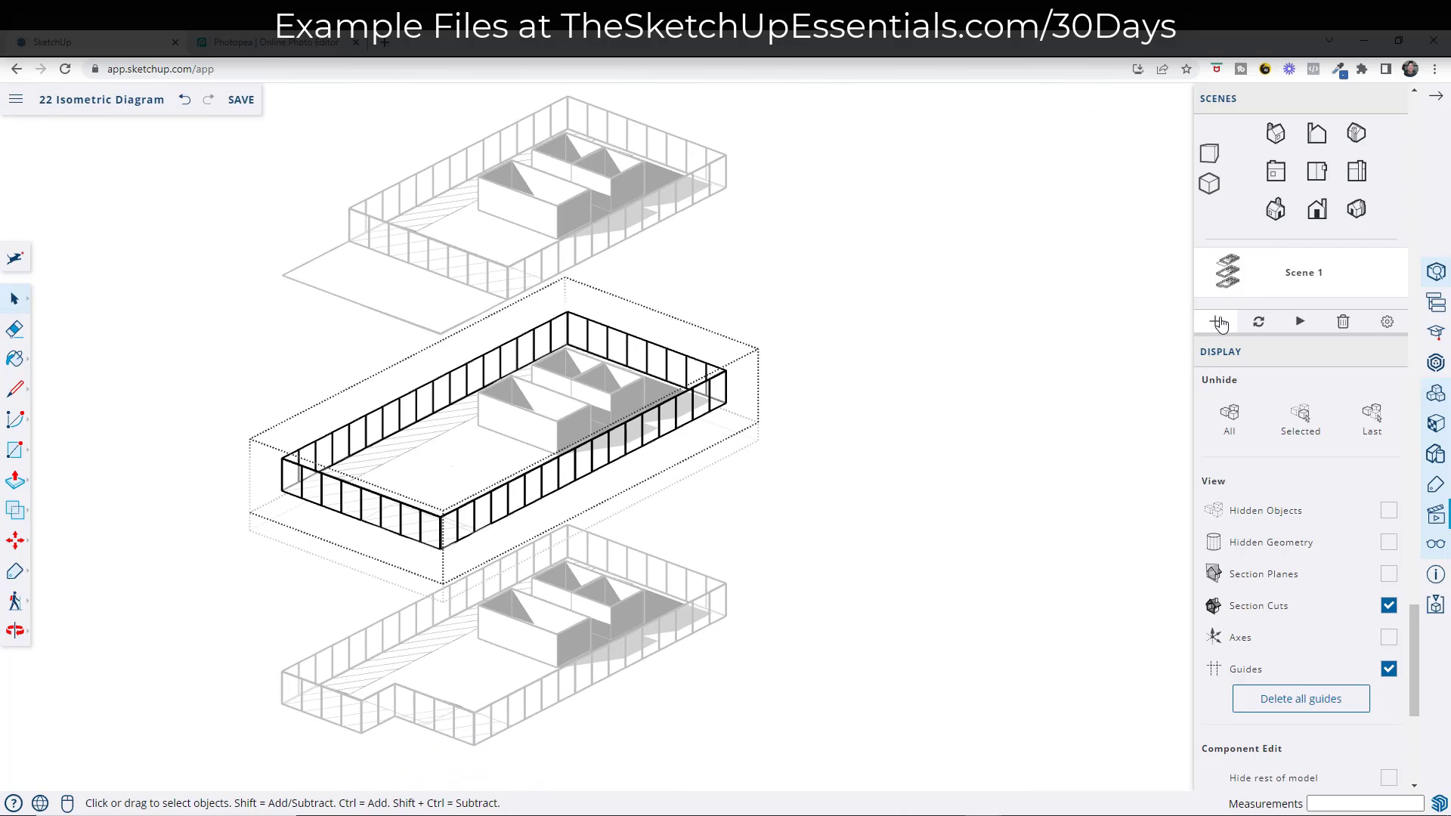
left_click(1216, 323)
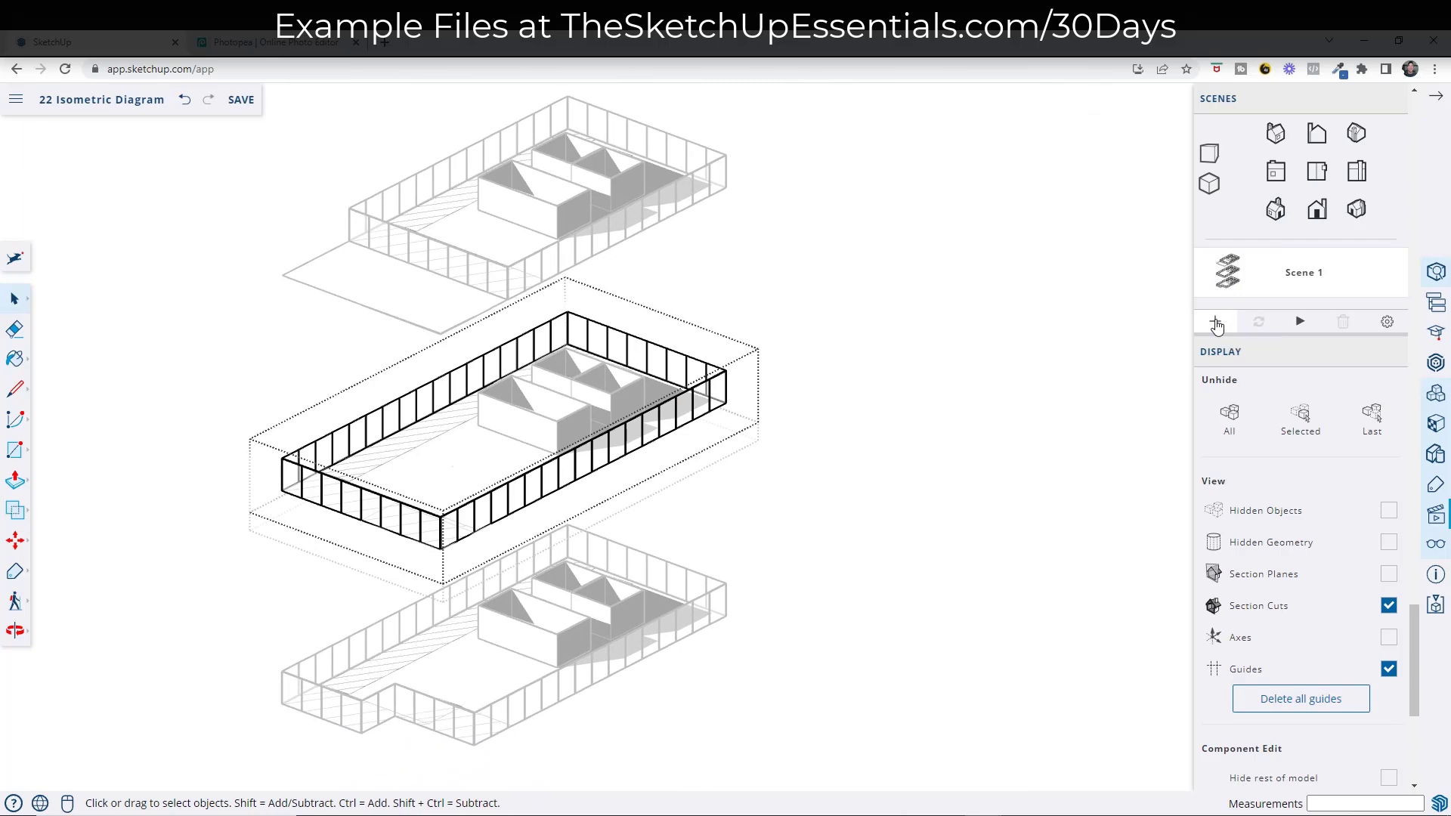
- Apply the Isometric View Color style and update Scene 2 with all properties included
left_click(1438, 404)
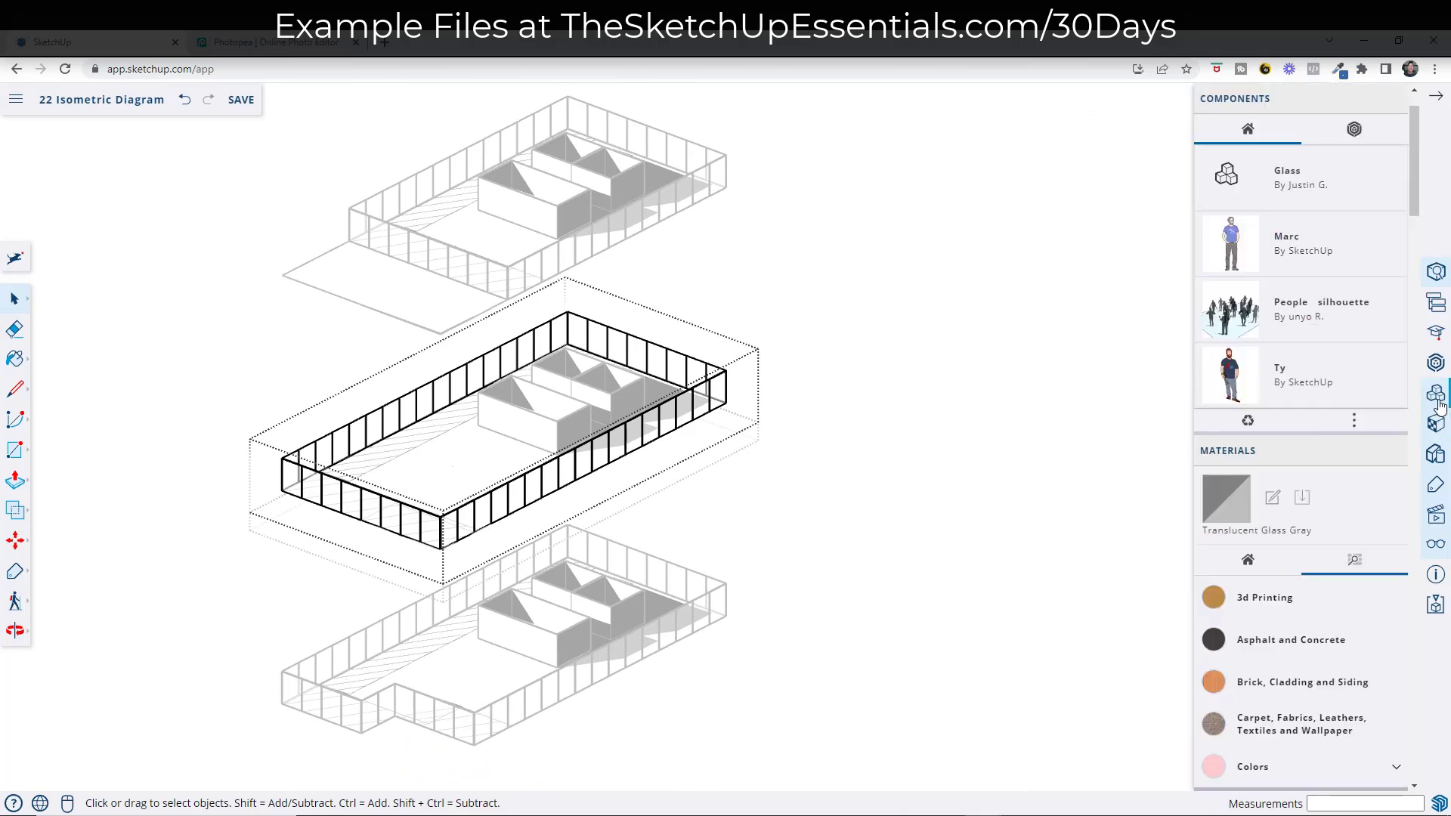
left_click(1436, 423)
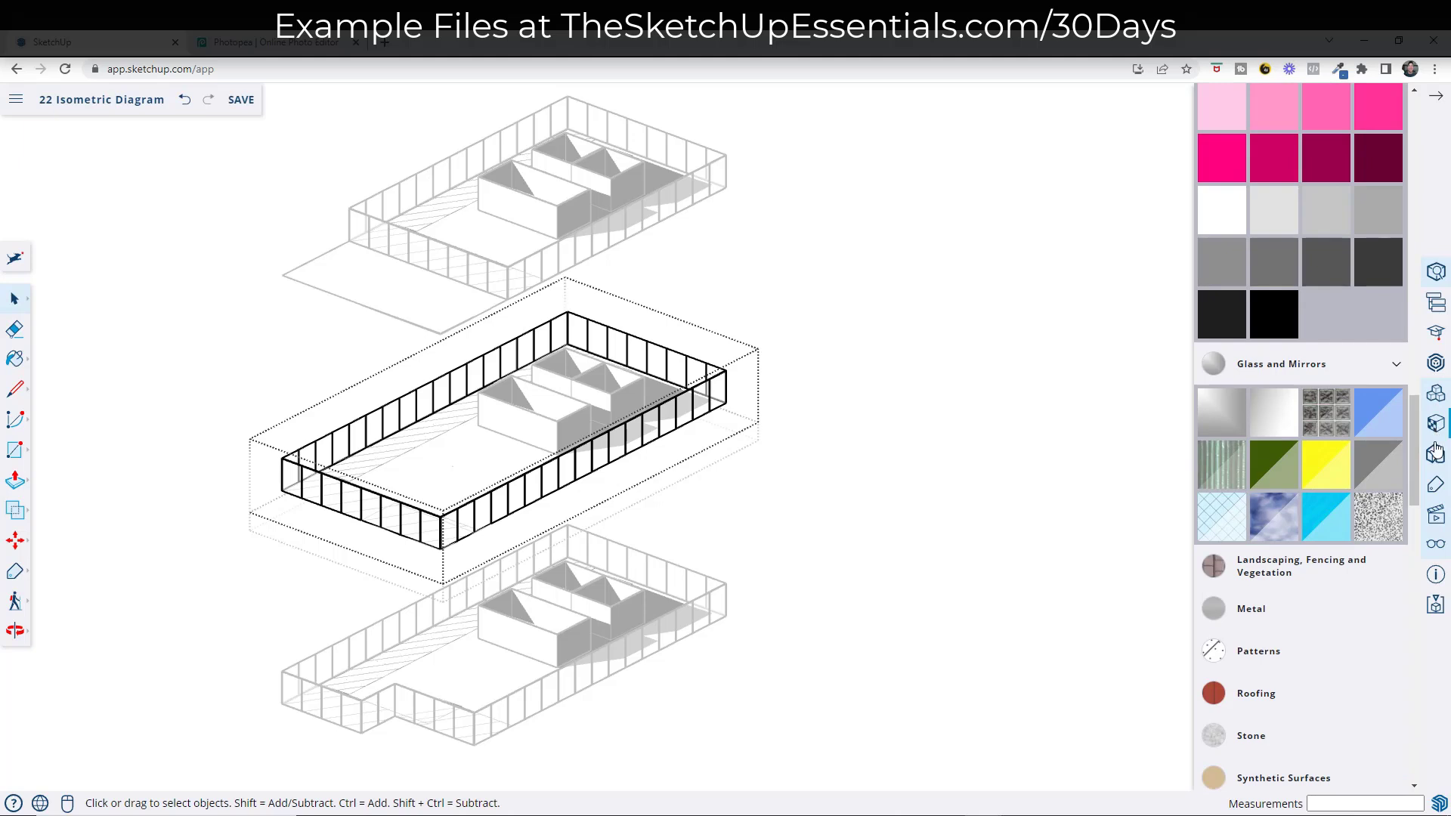
left_click(1436, 451)
left_click(1380, 257)
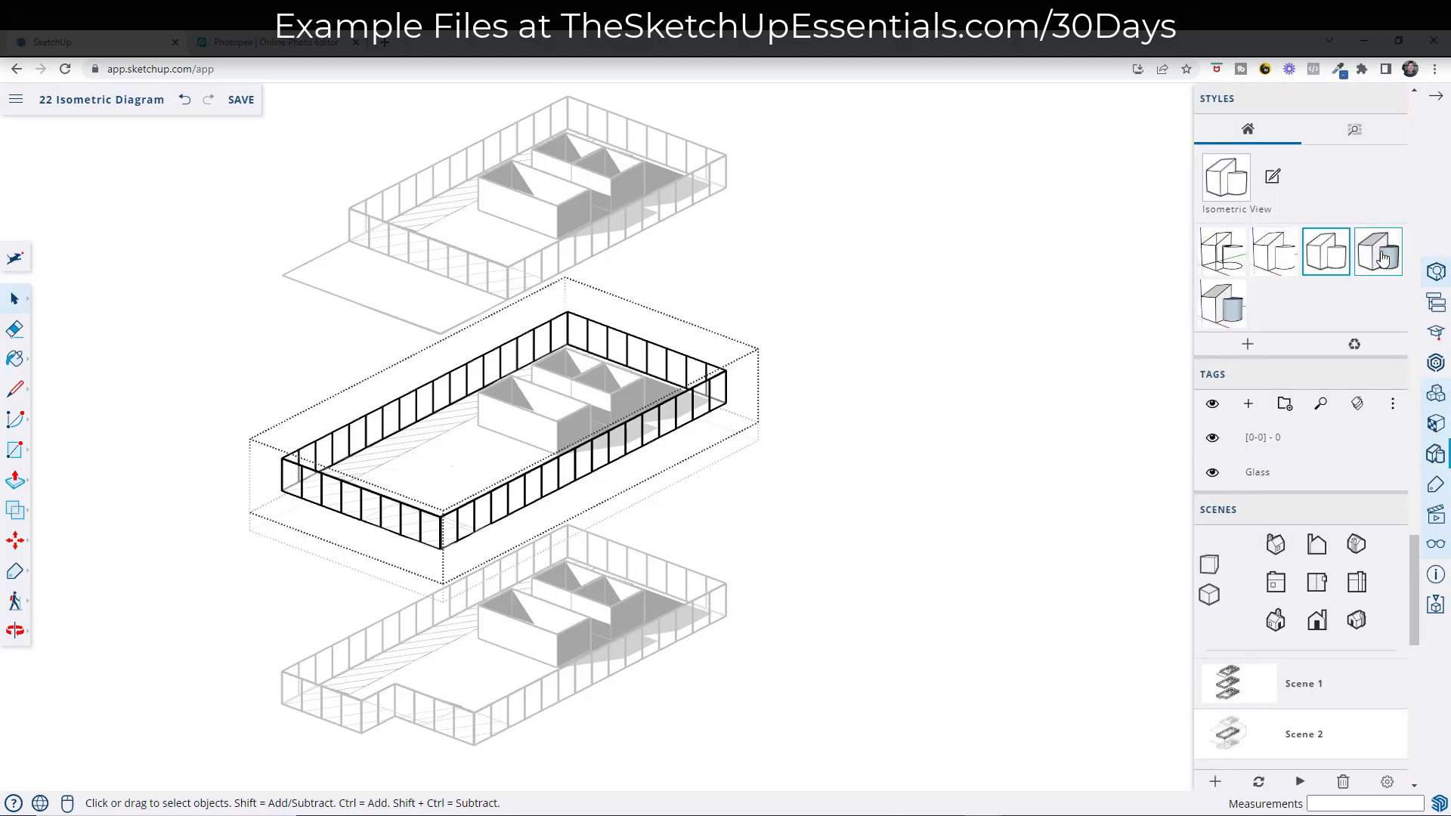
left_click(1436, 514)
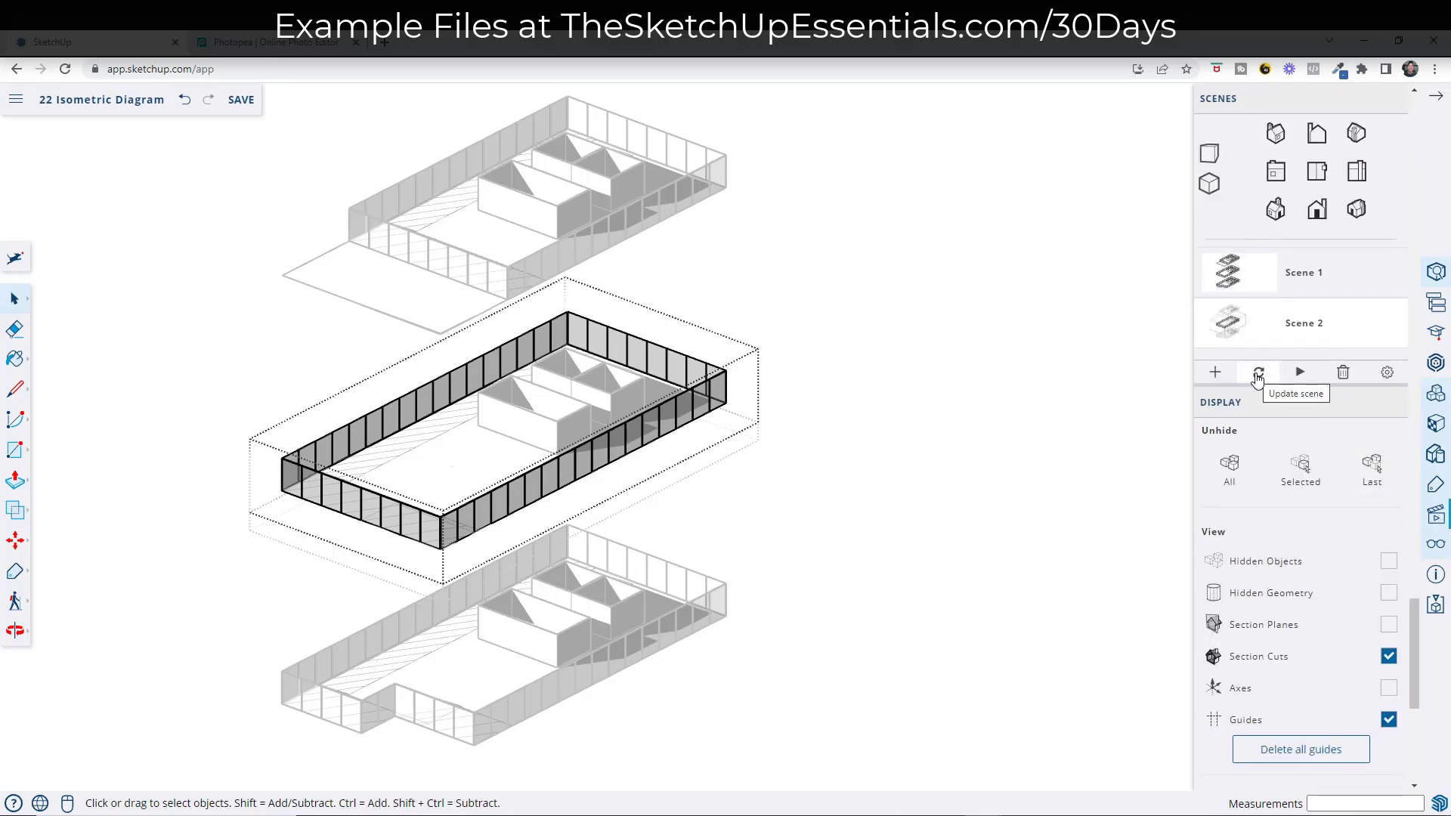
left_click(1259, 373)
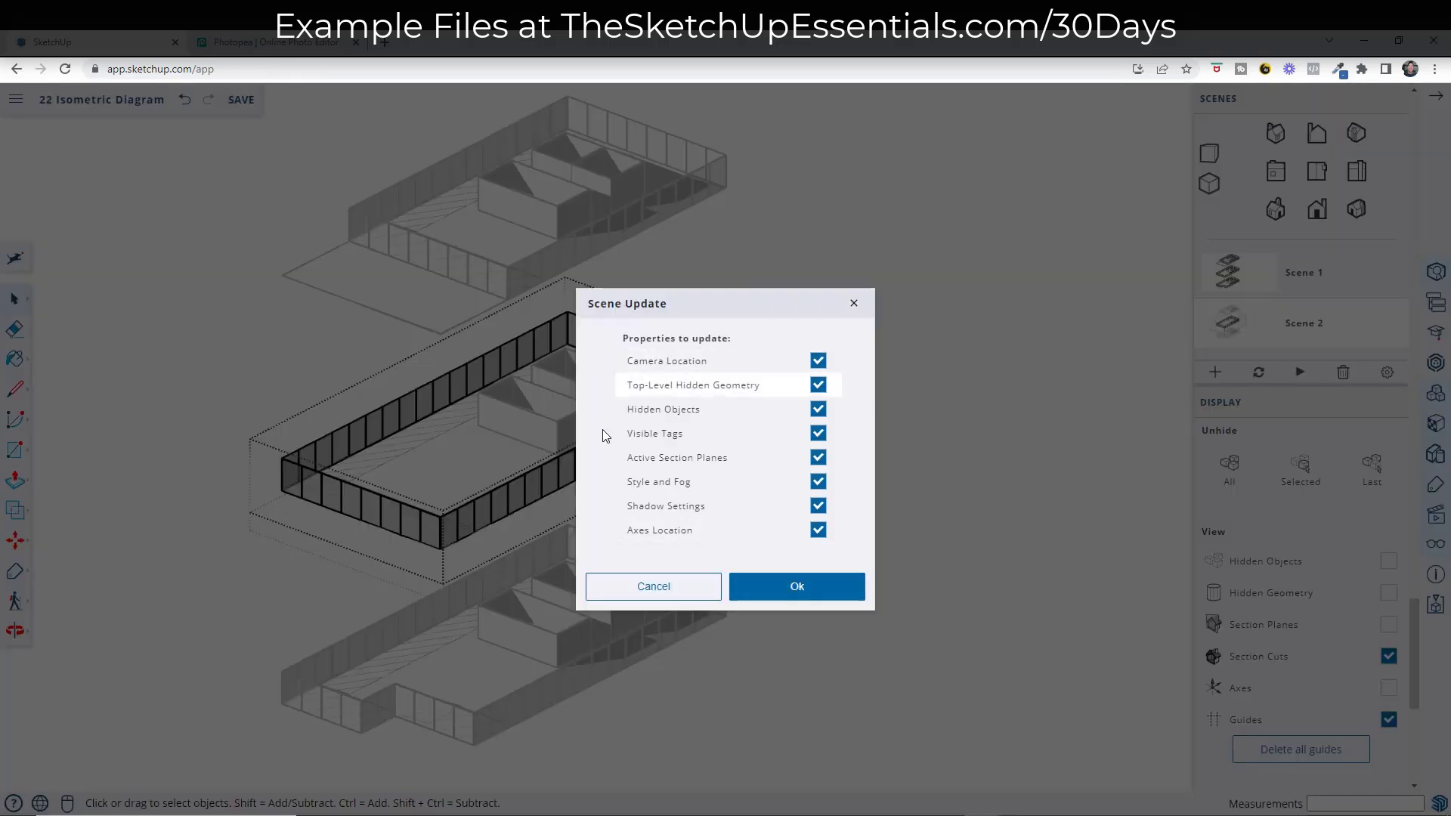
left_click(788, 594)
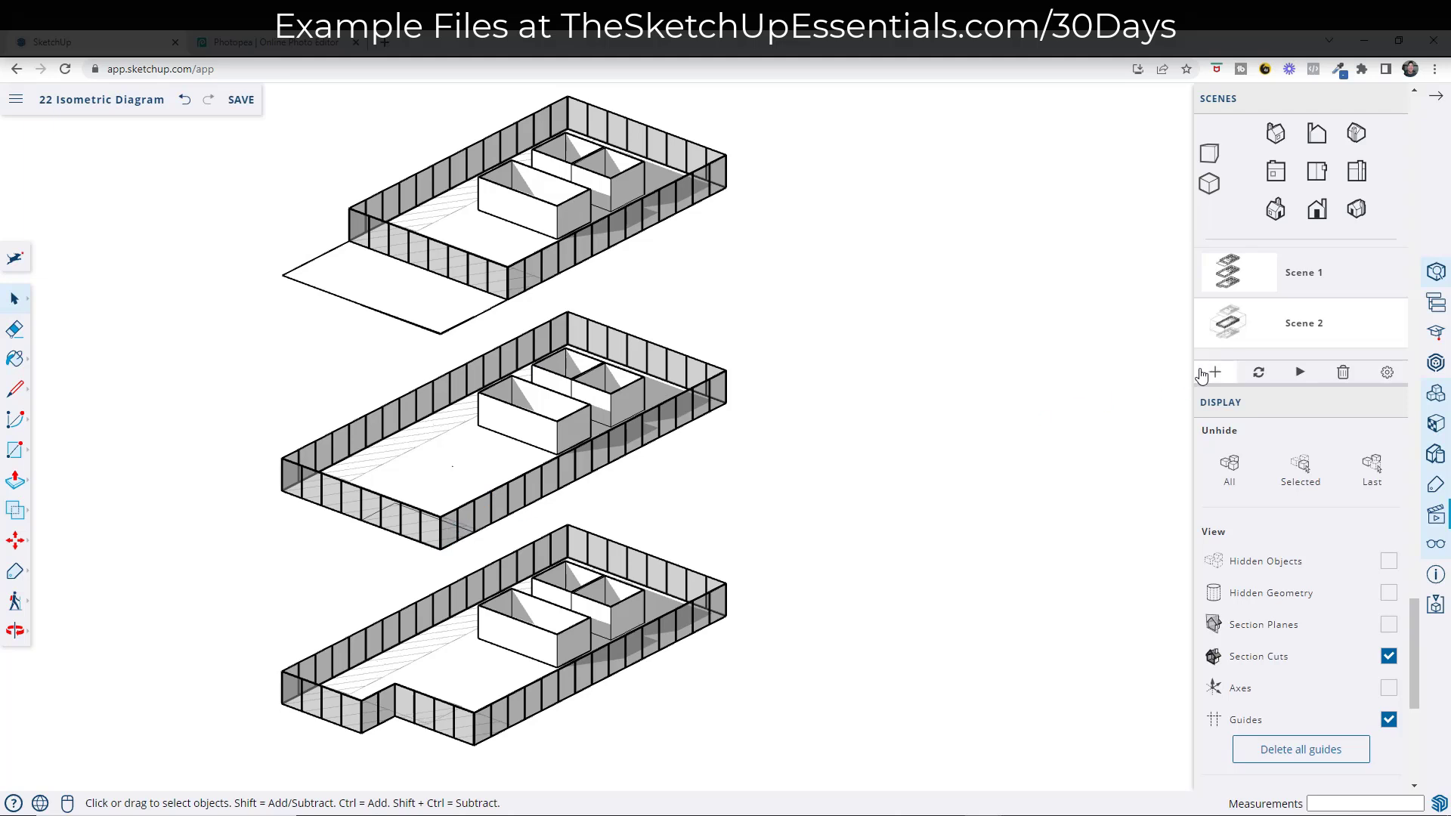
- Search 3D Warehouse for "2d silhouettes", show the model results, and change their sort order
left_click(1436, 365)
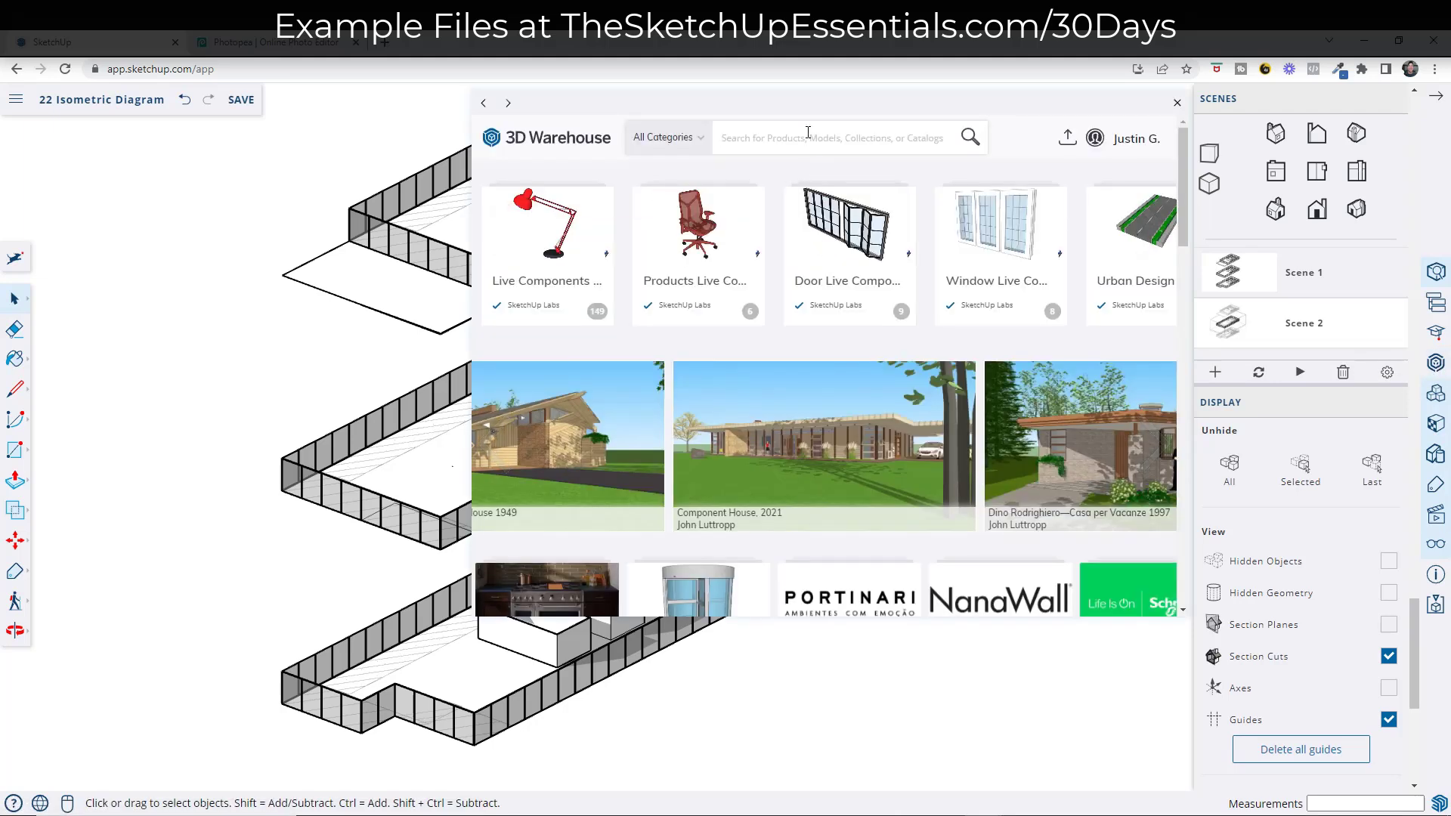
type("2s sil")
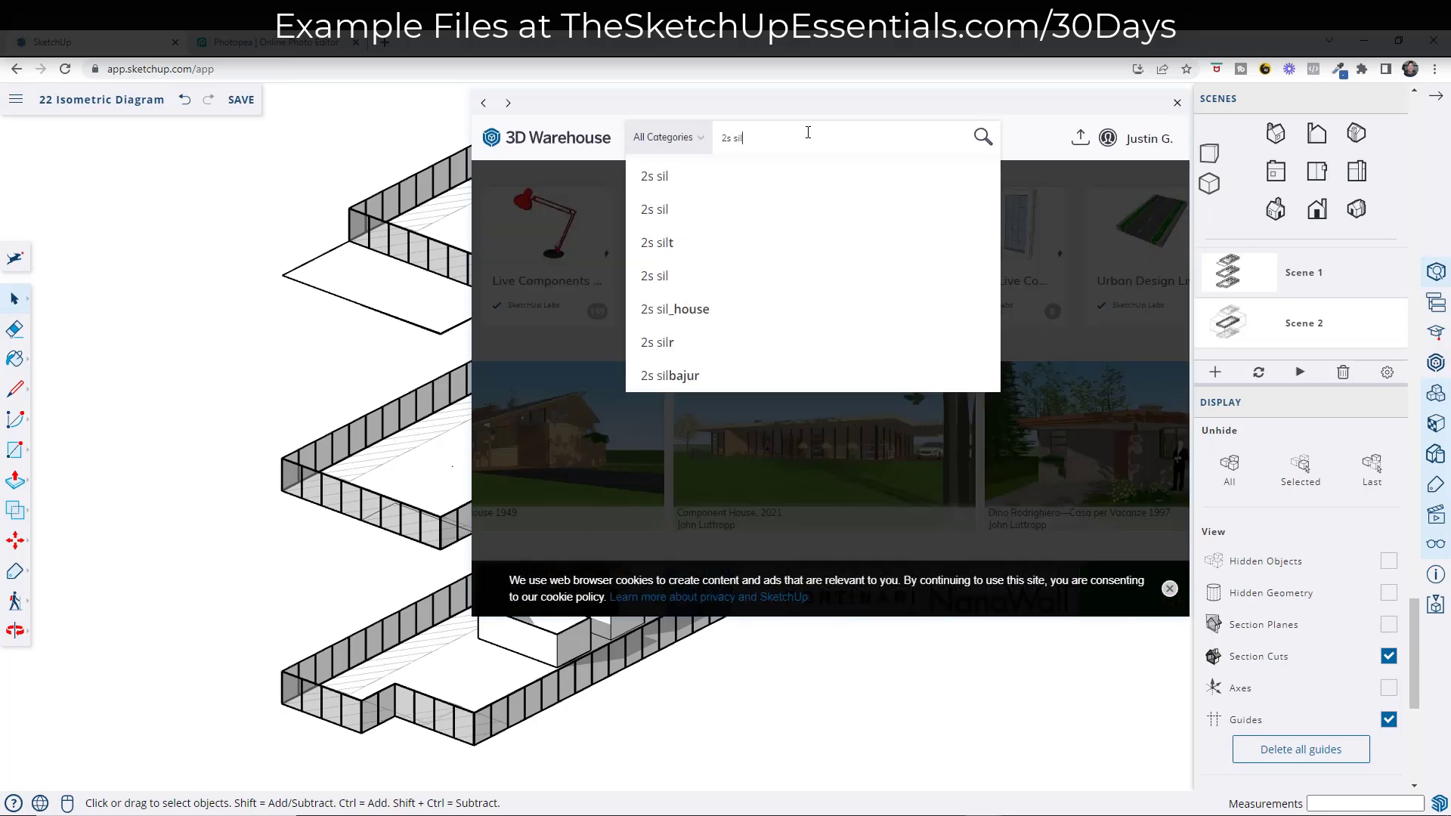
type(" silhou")
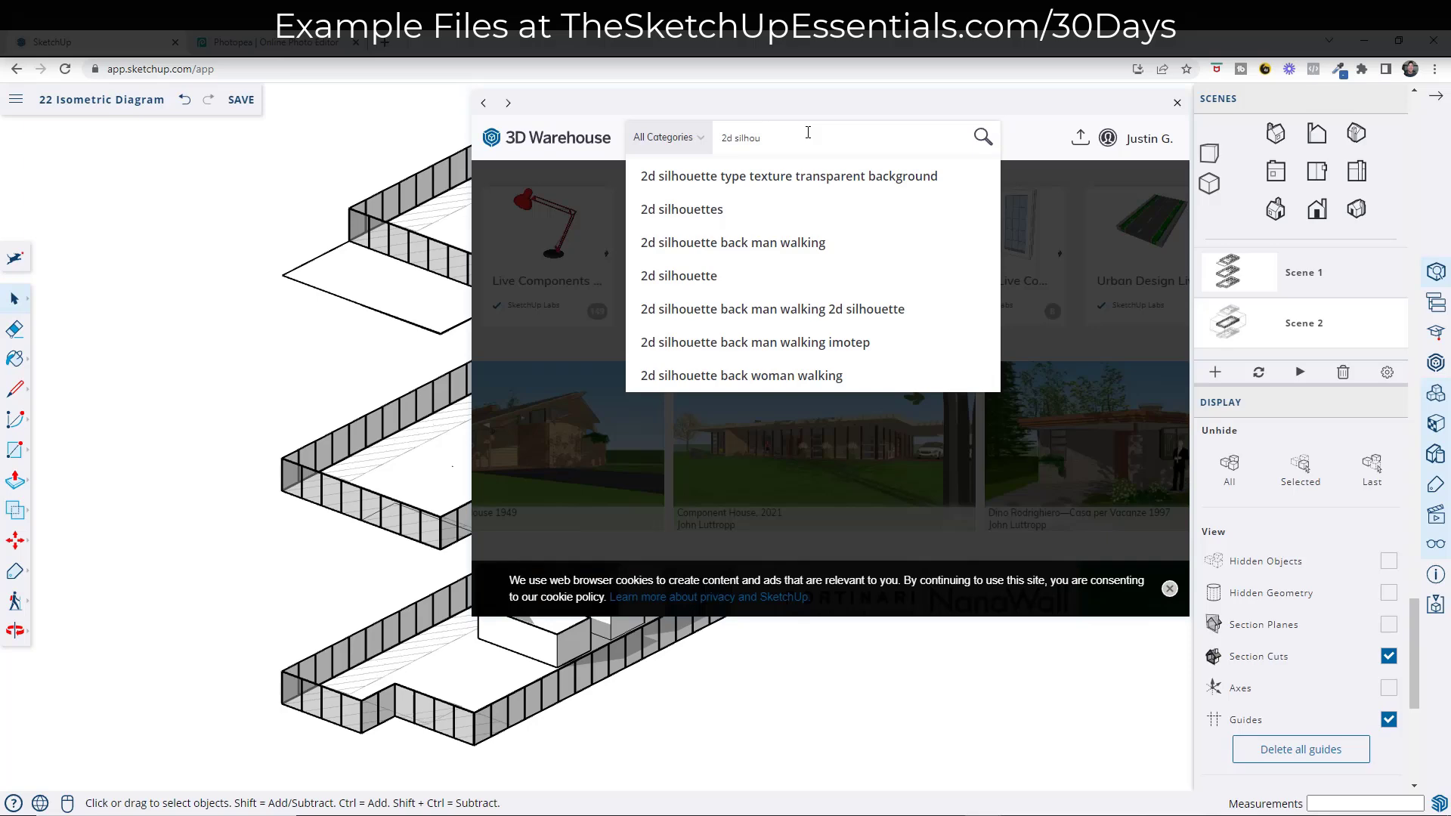
left_click(712, 219)
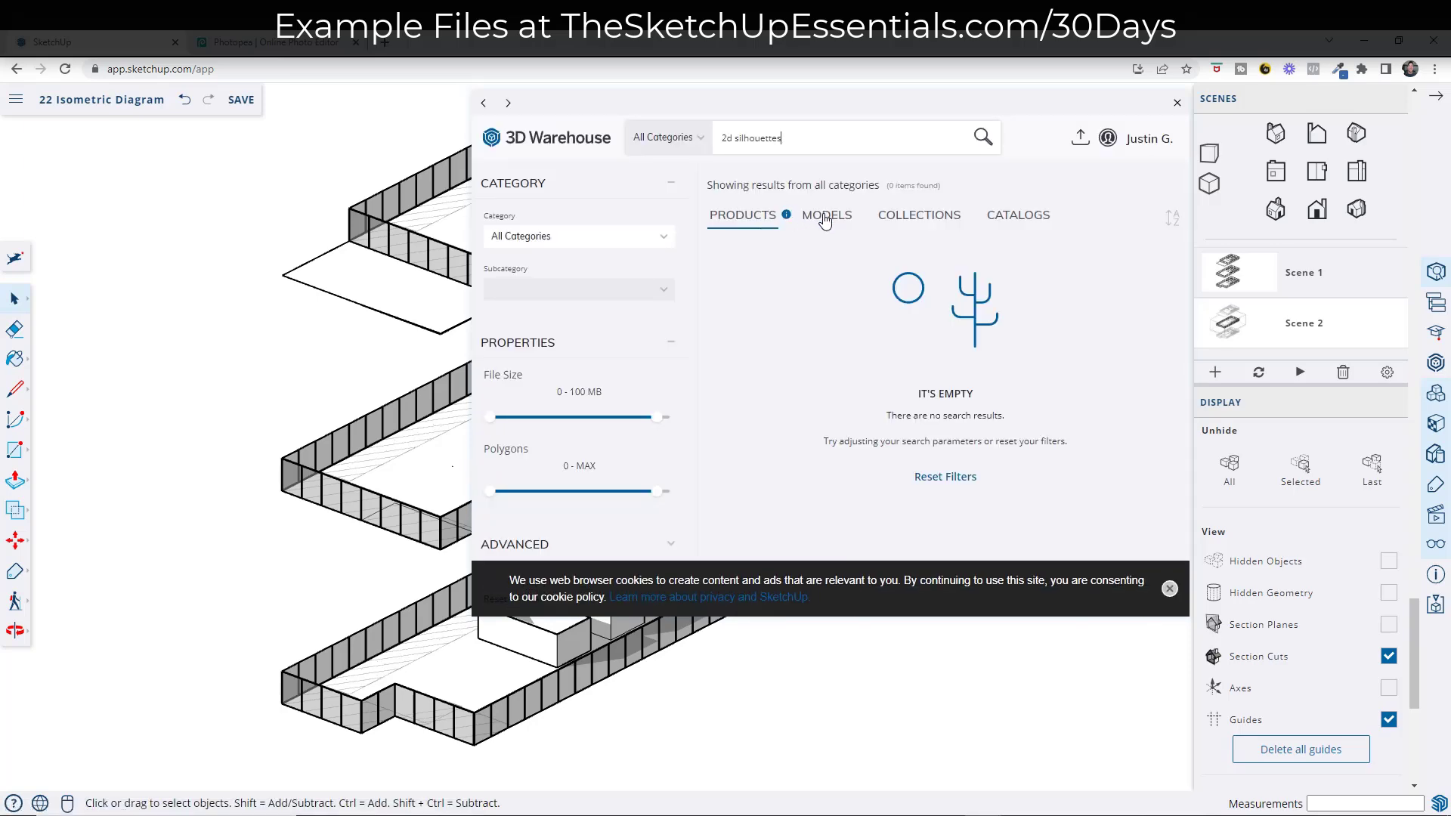
left_click(824, 219)
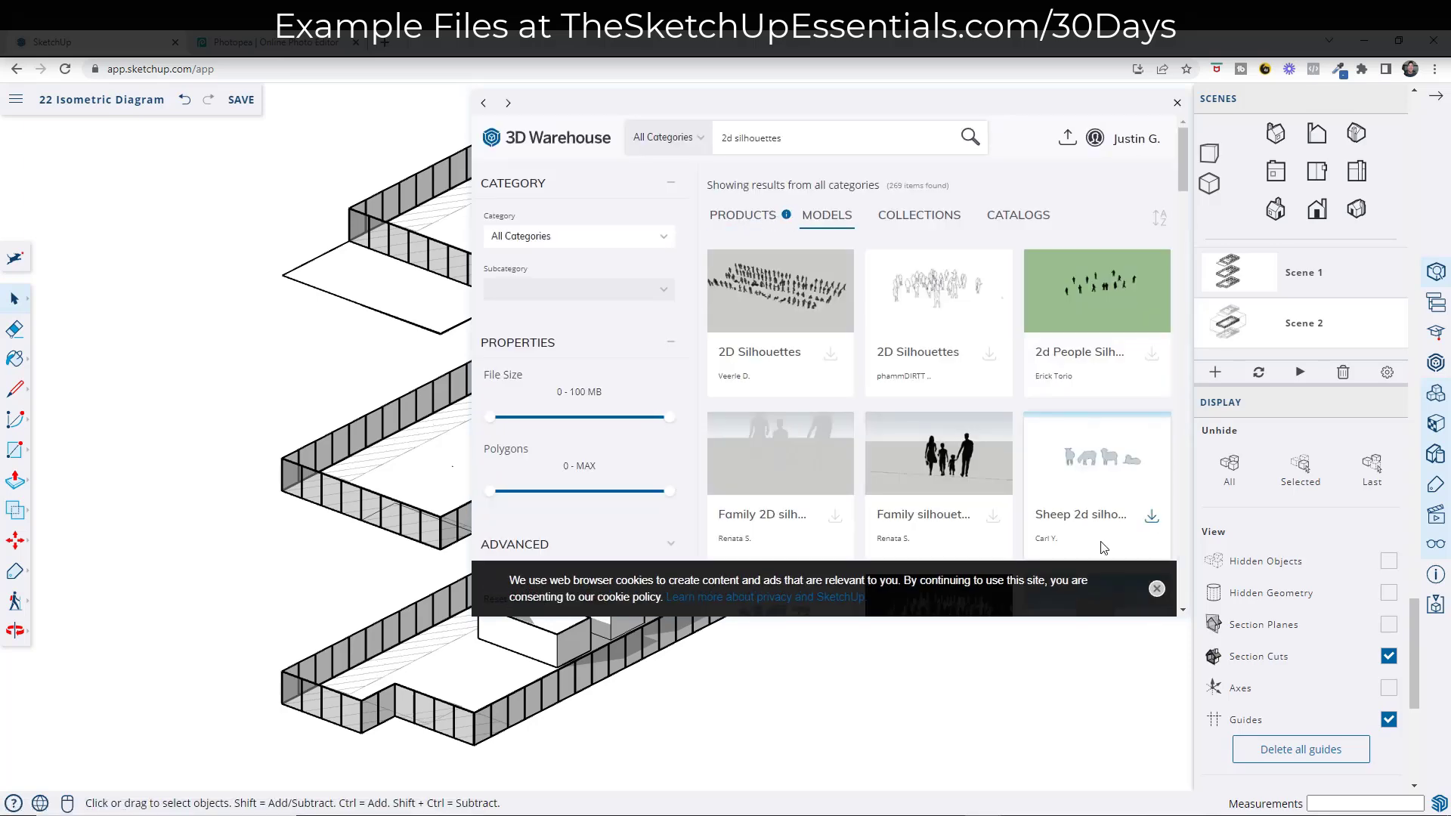
left_click(1155, 590)
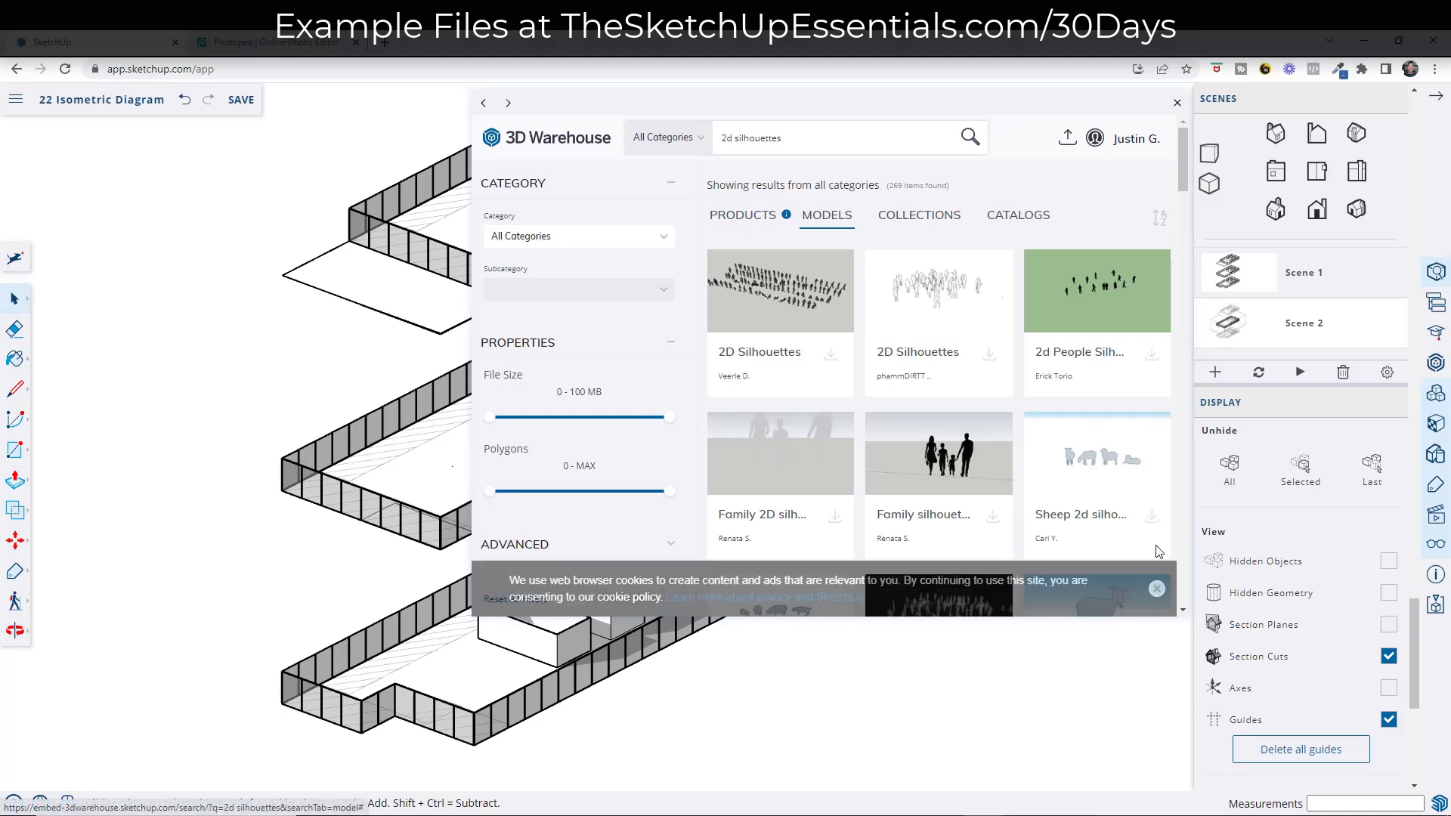
left_click(1160, 219)
left_click(1085, 274)
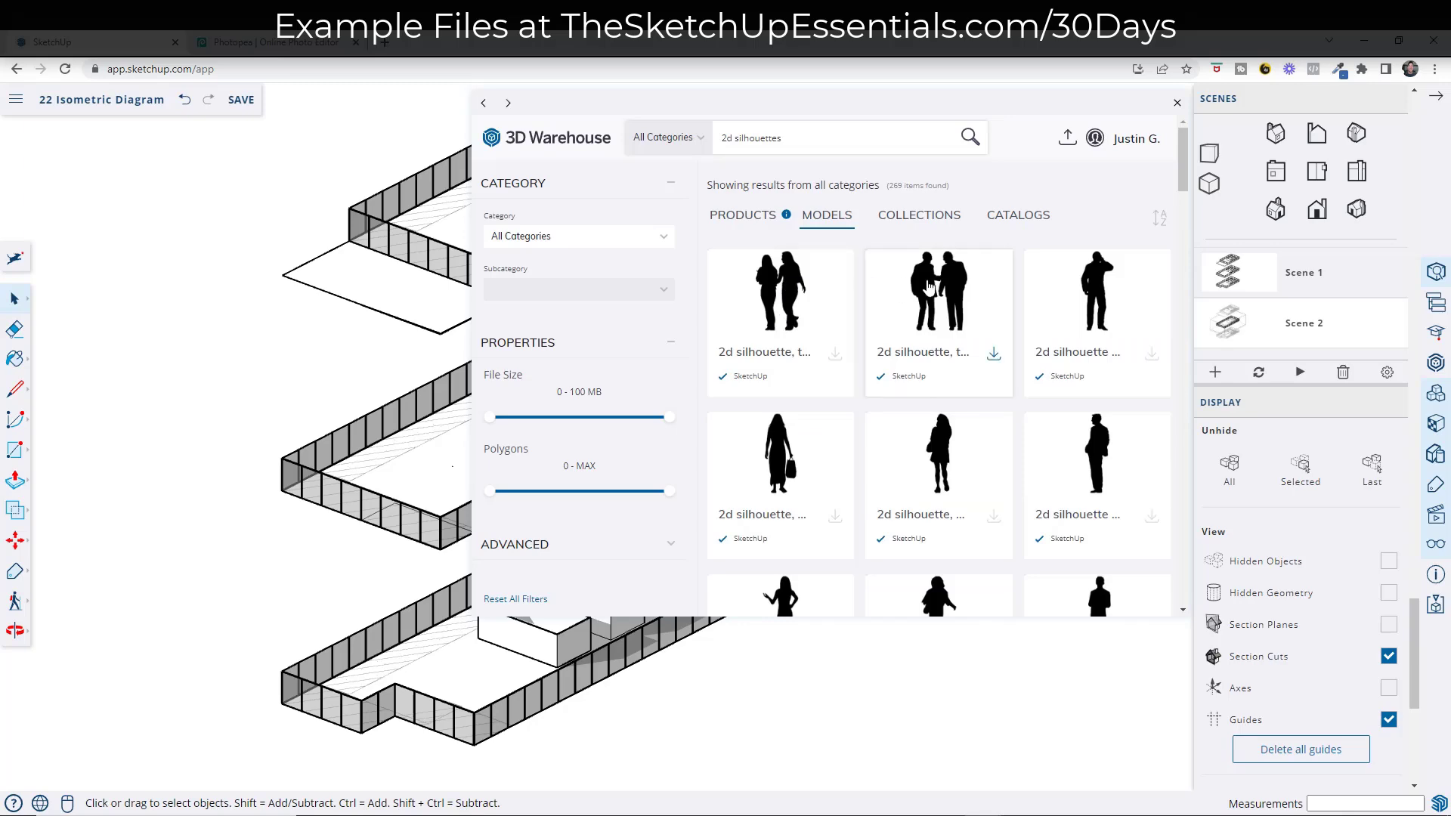
- Download the "2d silhouette man with mobile phone" model and place it on the middle storey's open floor
left_click(1098, 289)
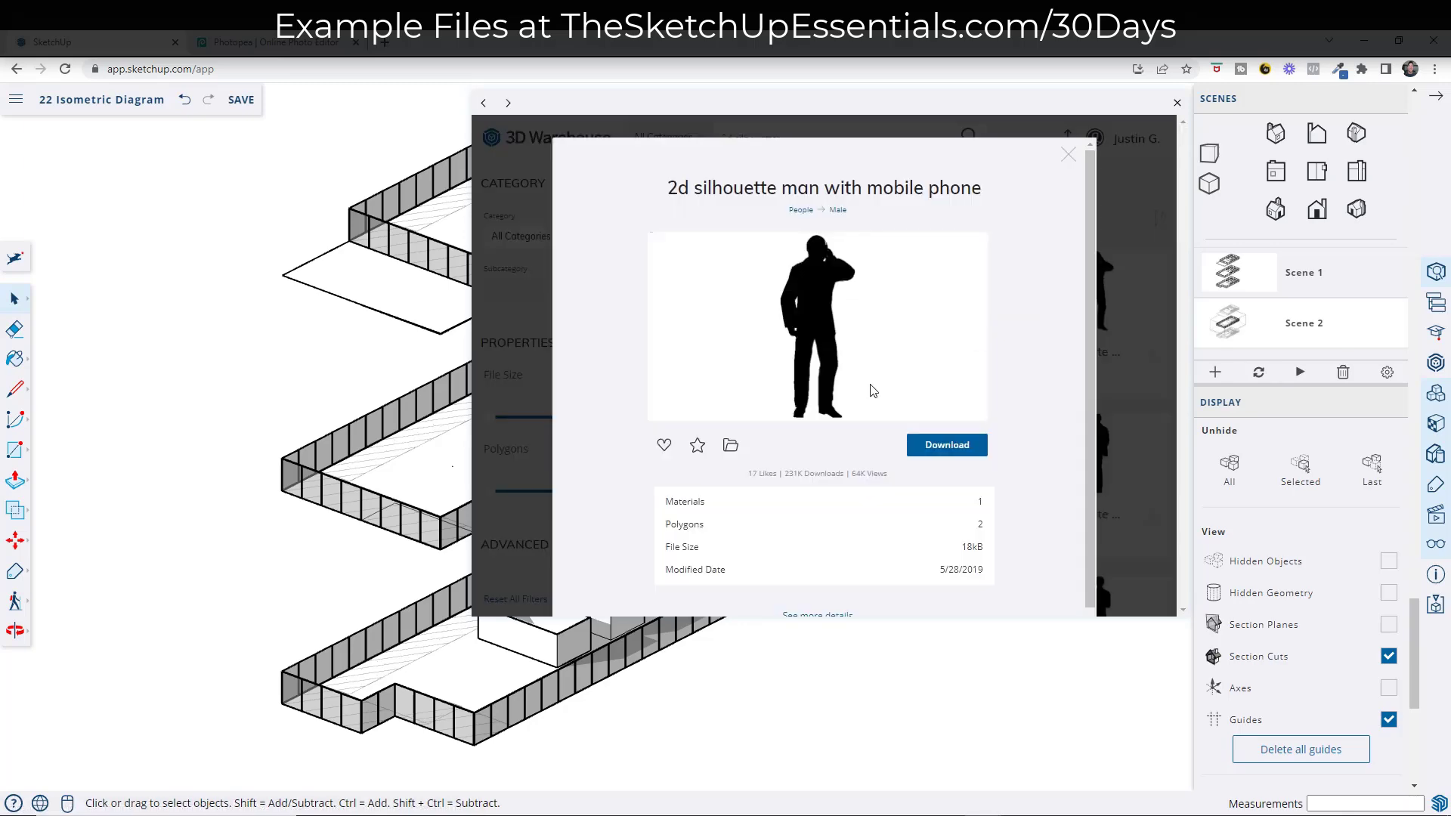
left_click(935, 449)
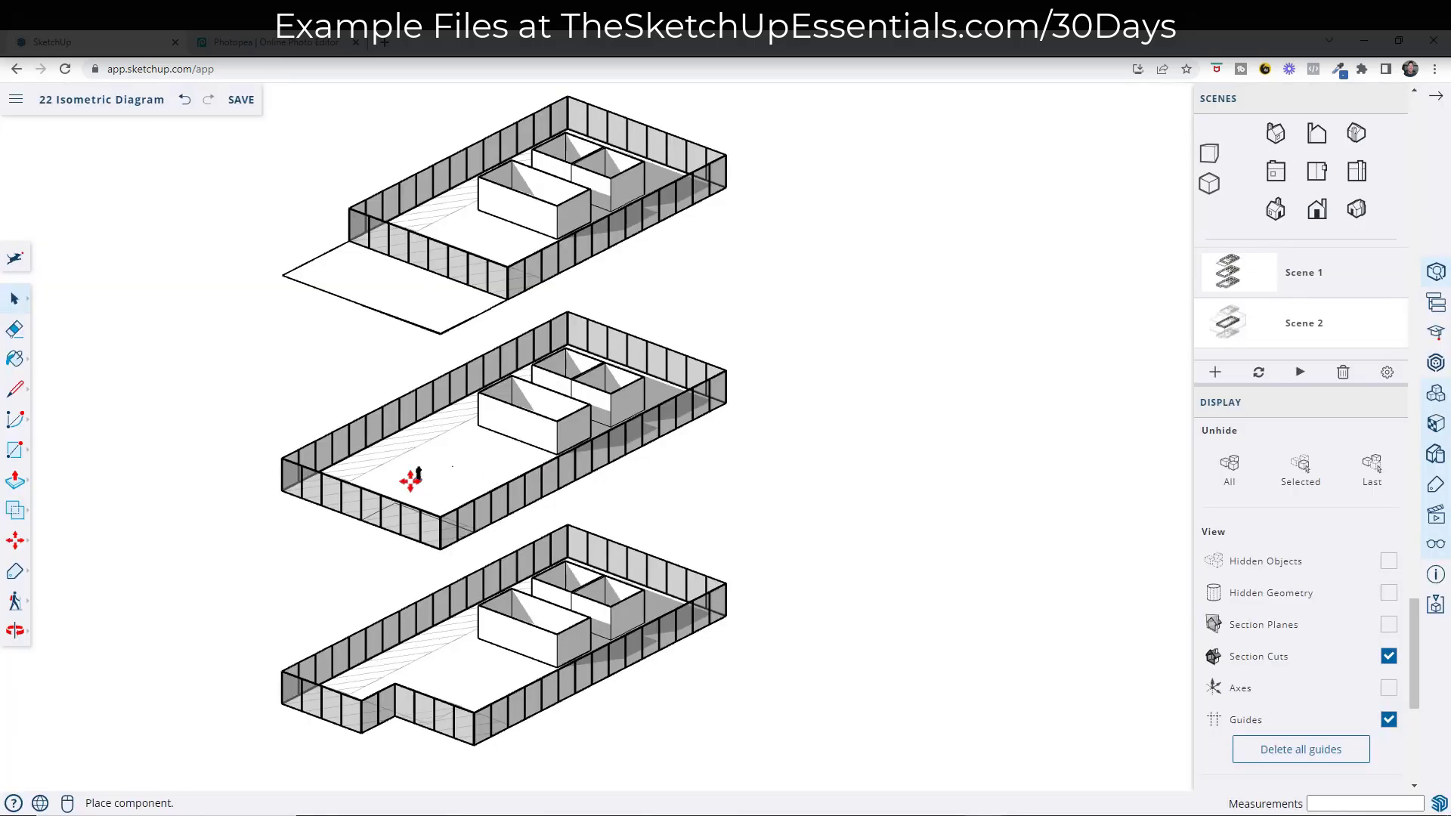
left_click(367, 470)
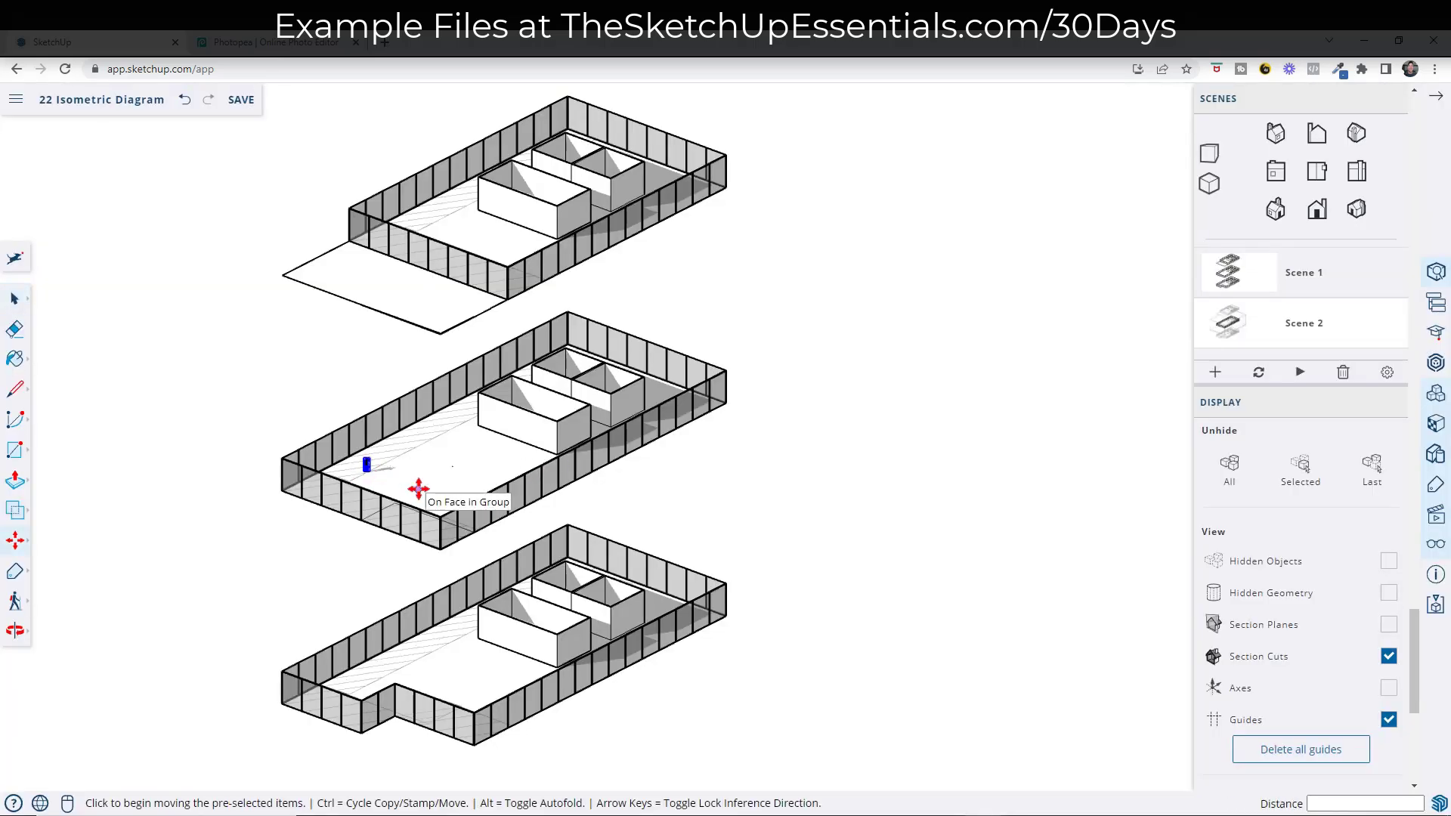
- Search 3D Warehouse for "2d silhouettes" and place a standing woman silhouette on the middle storey's open floor
left_click(1436, 364)
type("2d silhouettes")
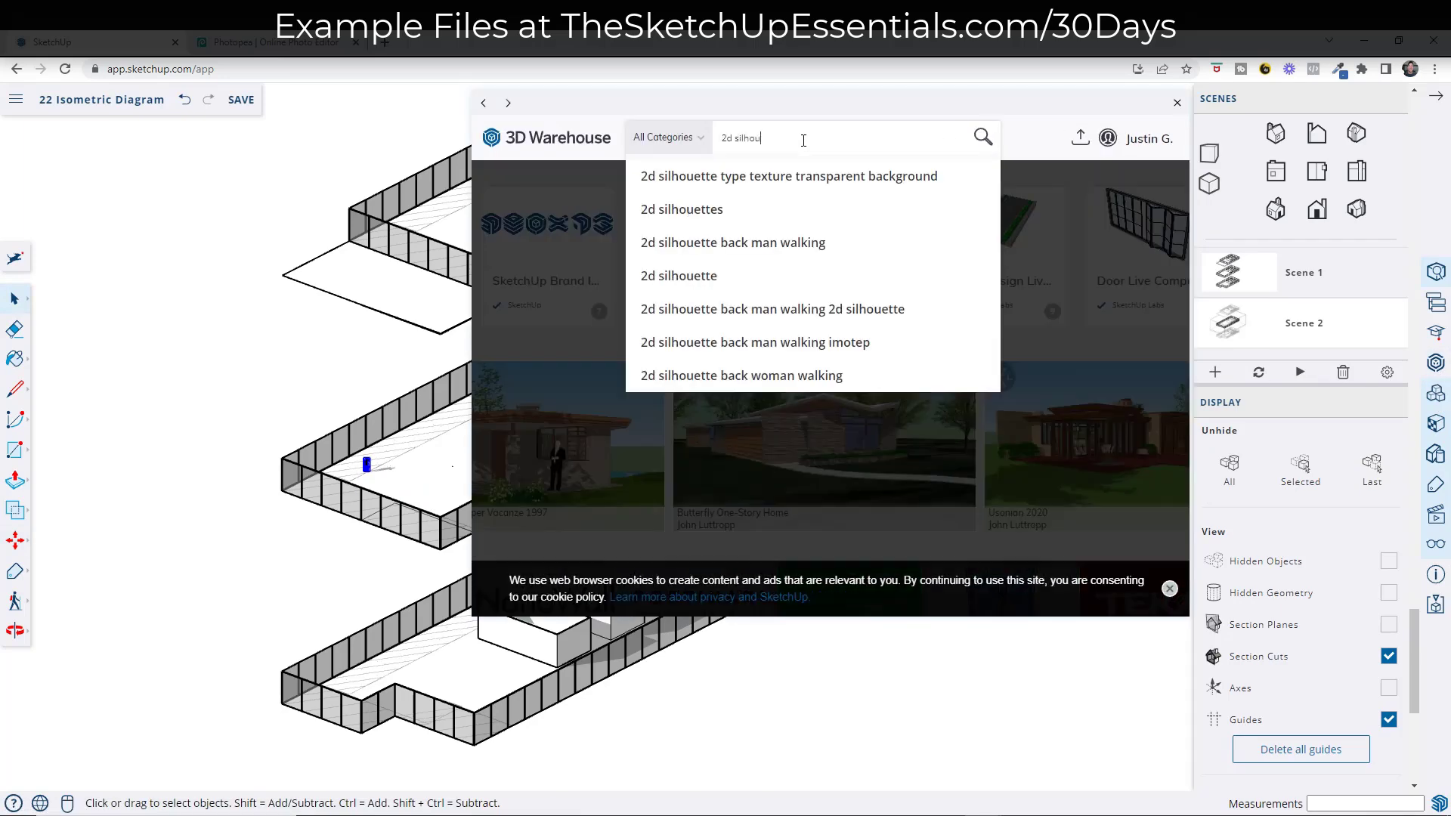
key("Return")
scroll(981, 492, "down", 3)
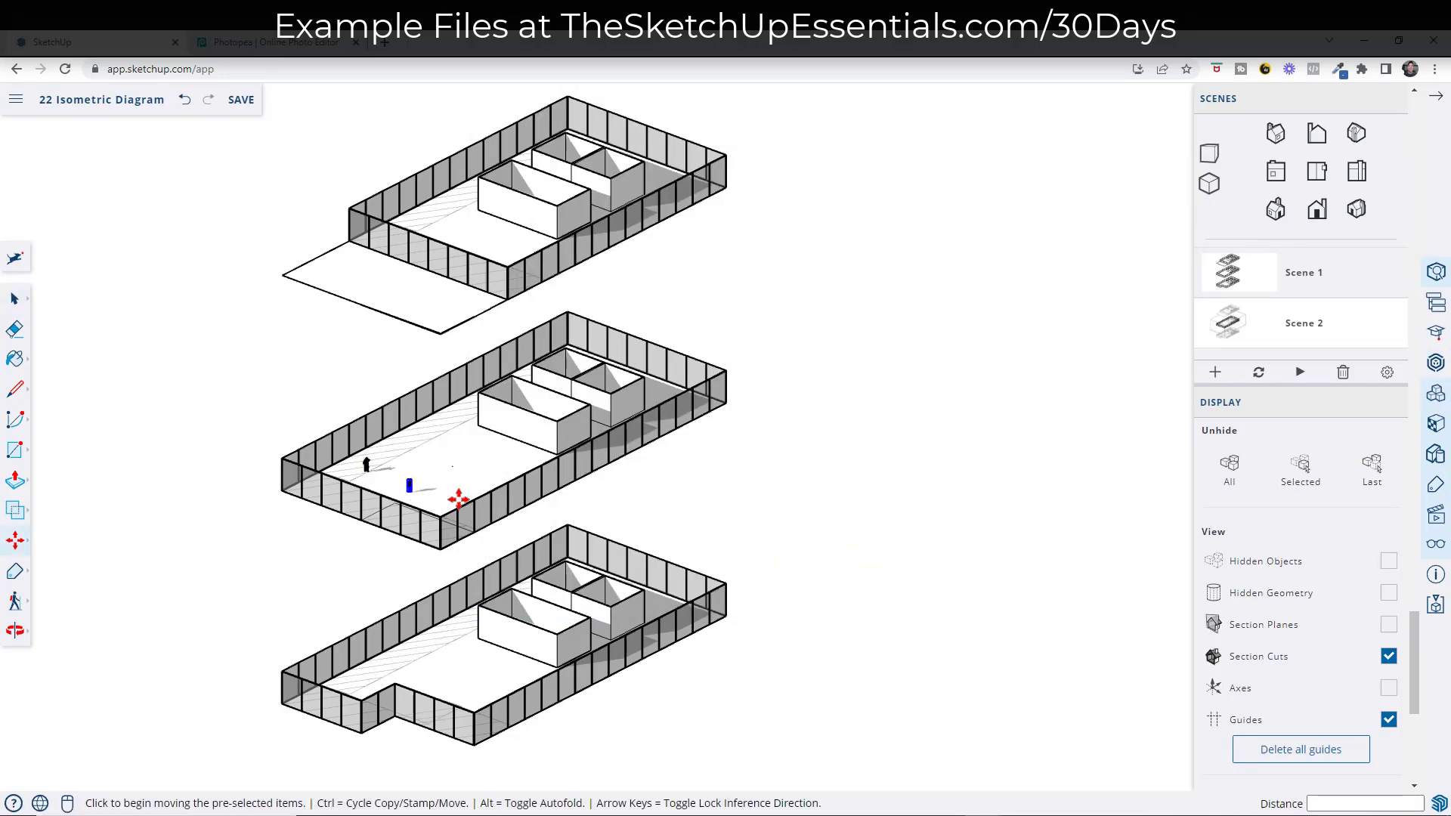
- Copy the woman silhouette to three more spots across the middle storey's open floor
scroll(472, 494, "up", 5)
middle_click_drag(472, 494, 415, 508)
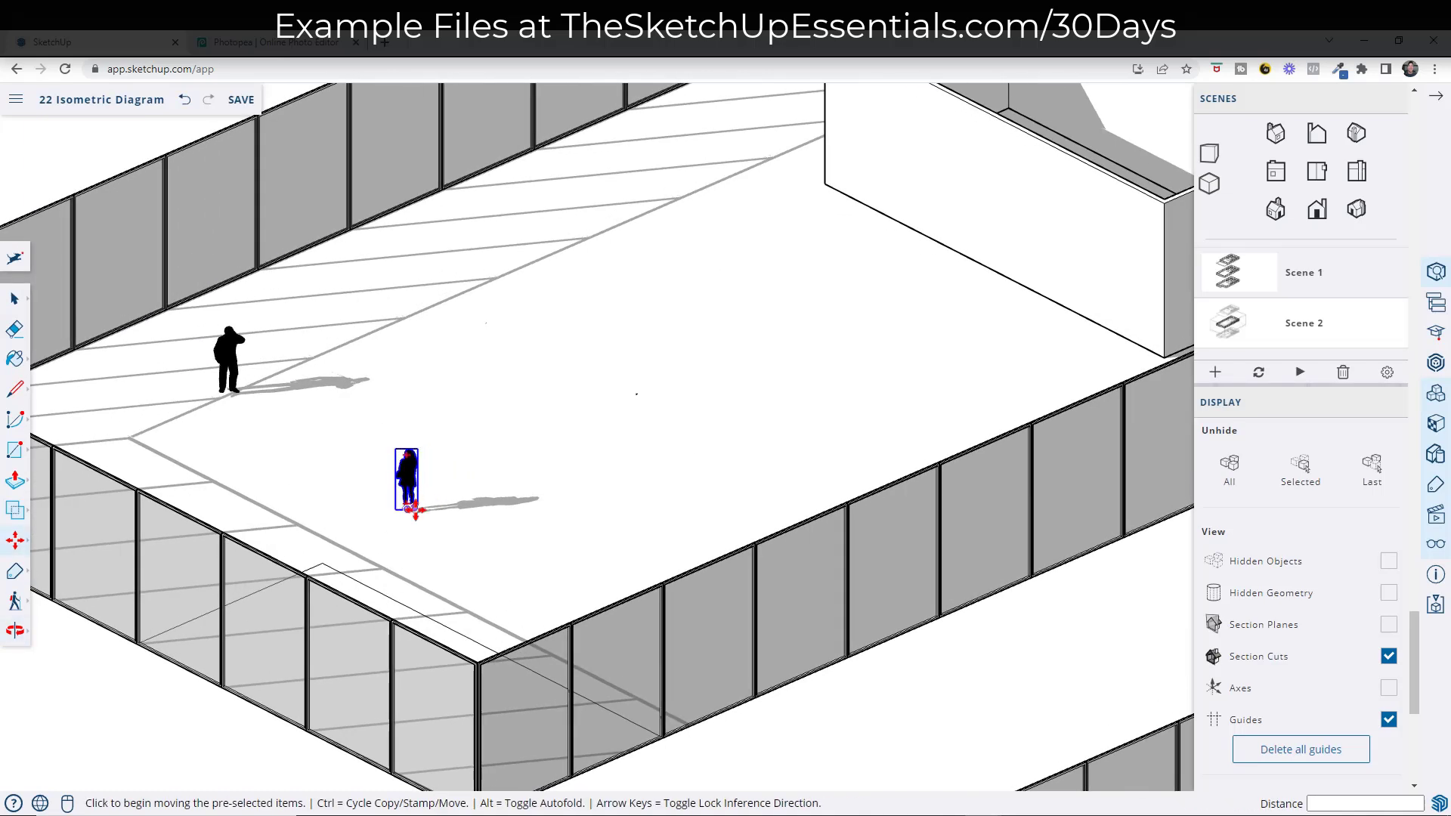
key("ctrl")
left_click(414, 508)
left_click(667, 531)
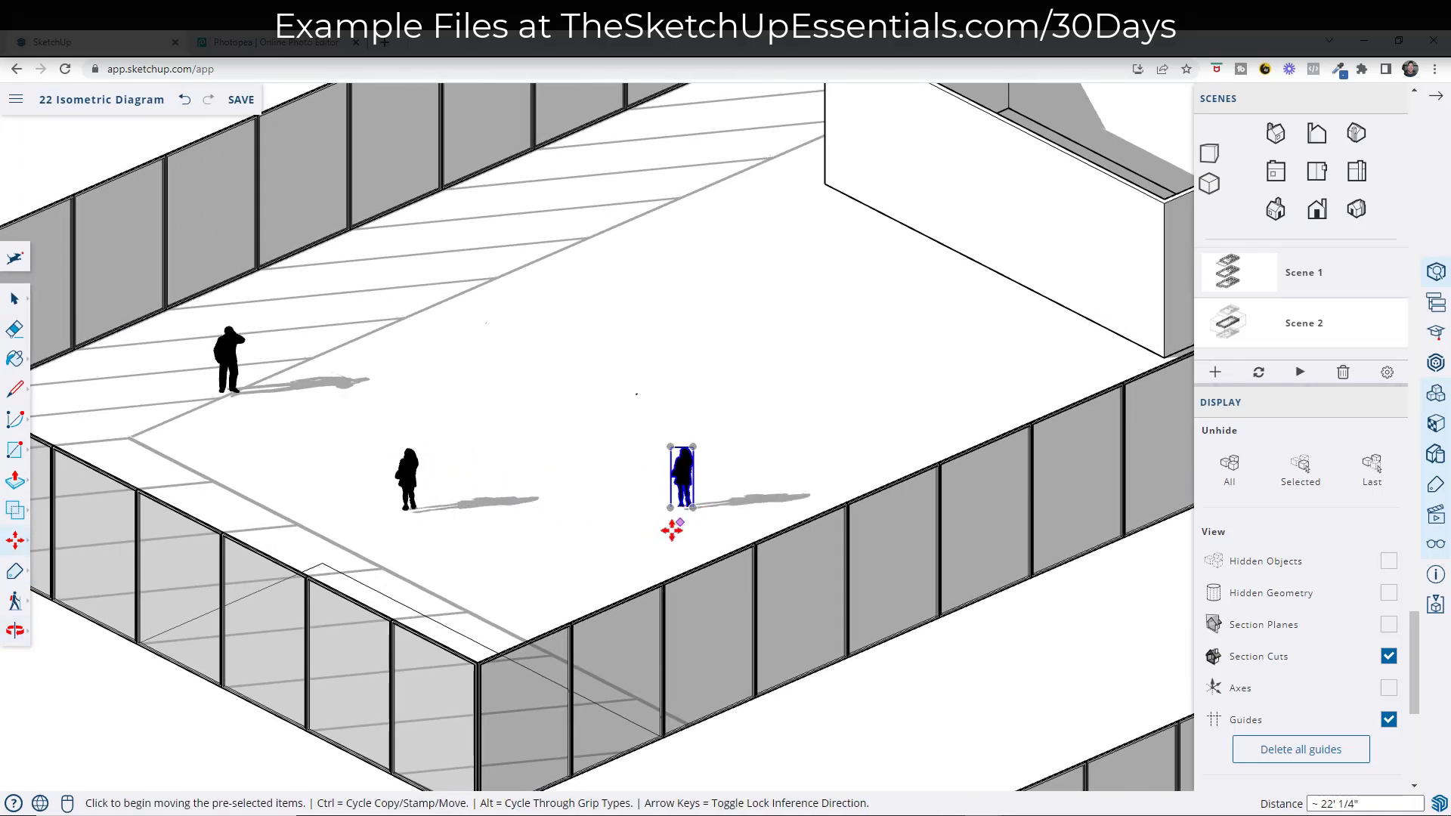
key("ctrl")
left_click(665, 533)
left_click(594, 359)
left_click(616, 373)
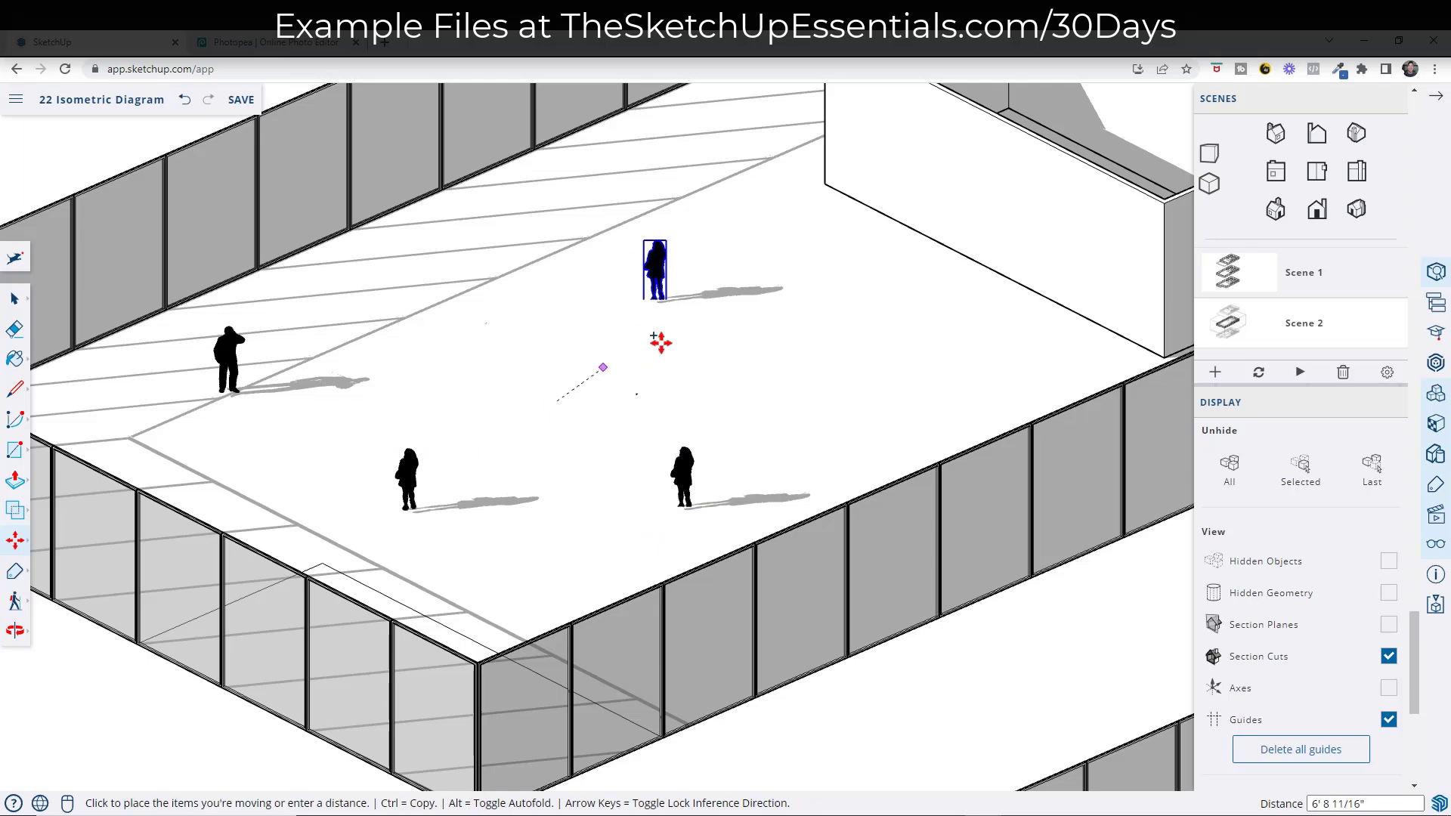
key("ctrl")
left_click(745, 217)
key("space")
- Copy the man silhouette across the middle storey to a spot in front of the interior room wall
left_click(236, 358)
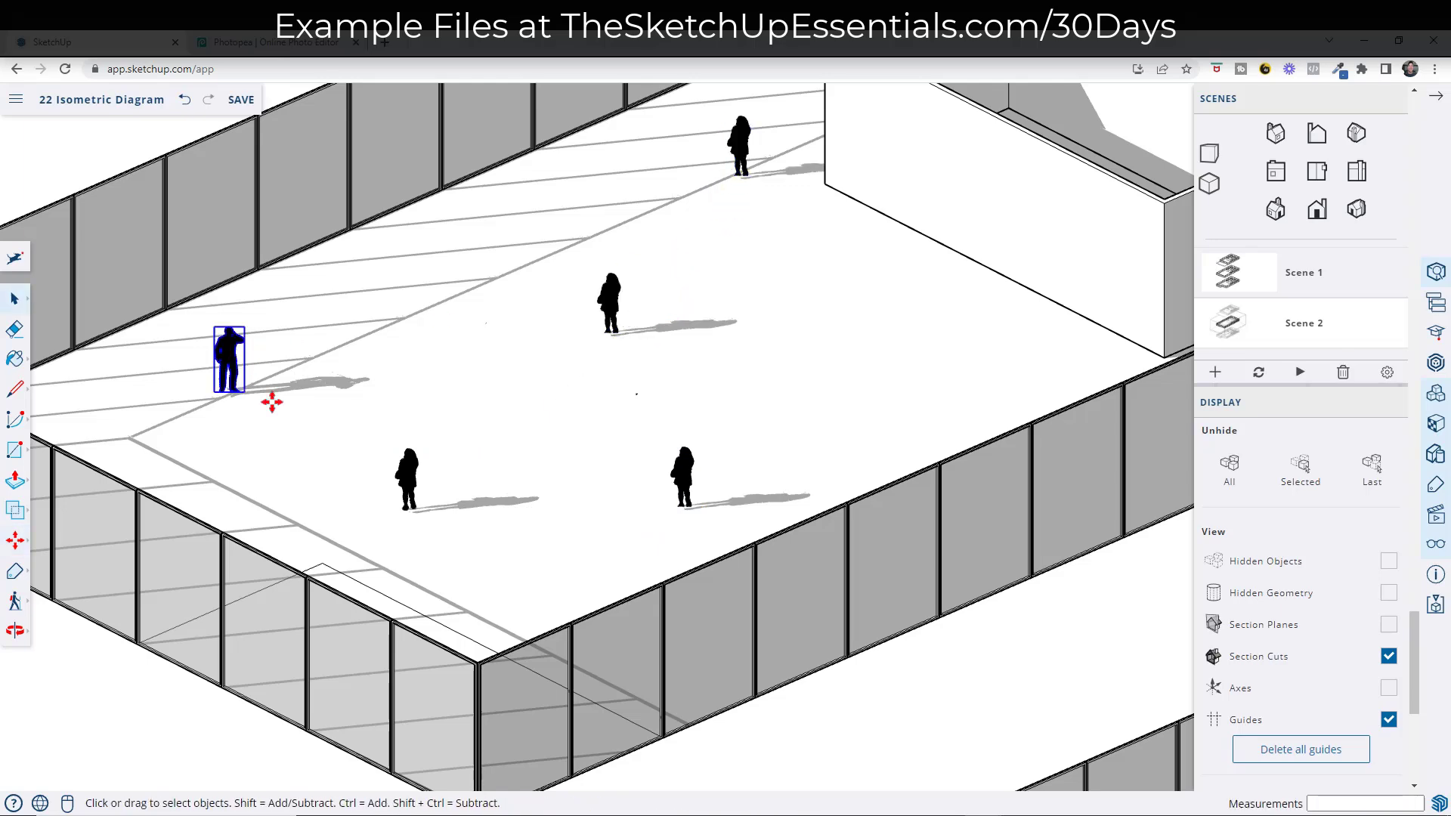
key("m")
left_click(272, 460)
key("ctrl")
left_click(1005, 408)
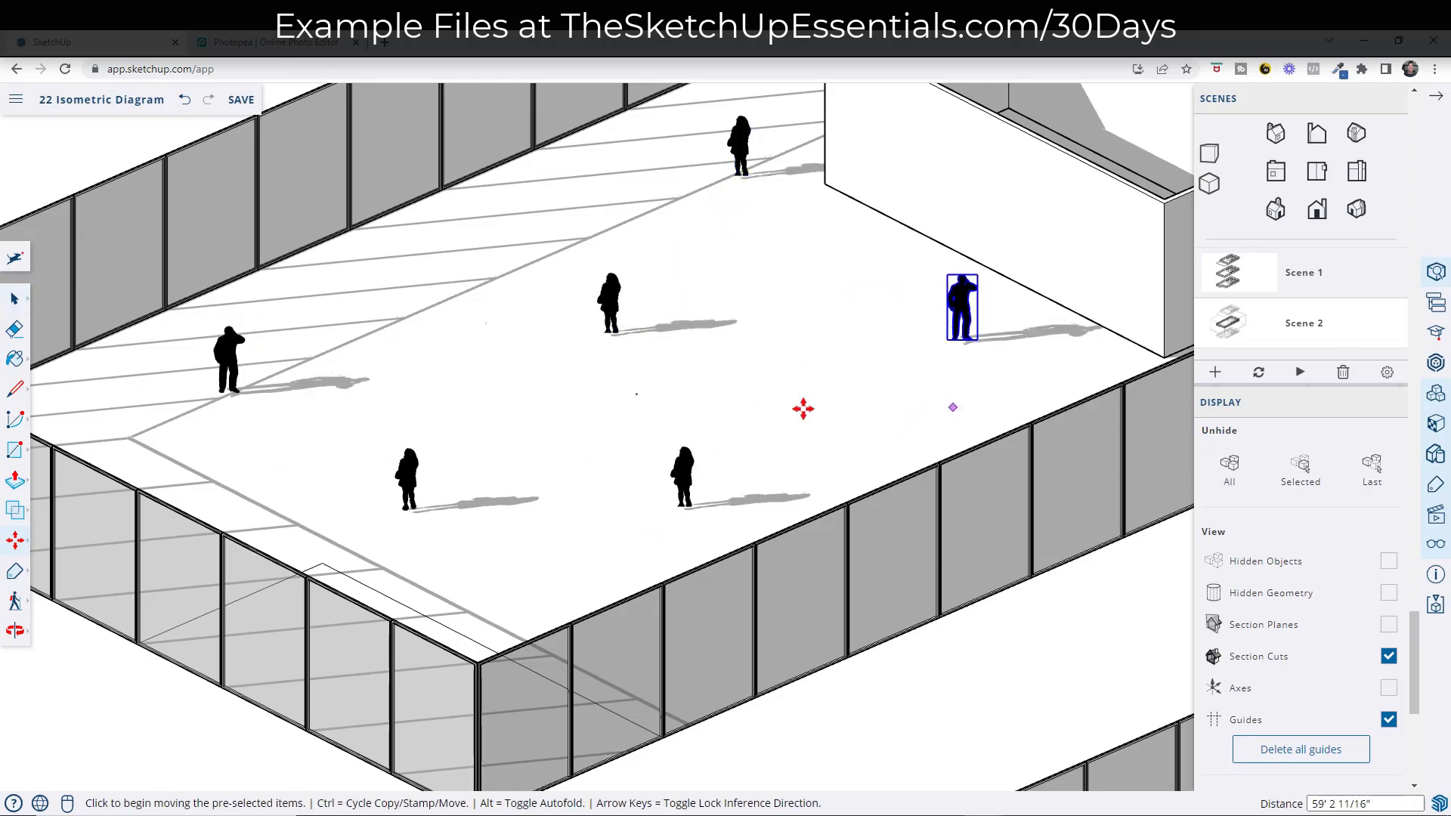
- Open a woman silhouette component on the middle storey for editing and paint its faces red
scroll(803, 409, "down", 5)
scroll(706, 421, "up", 5)
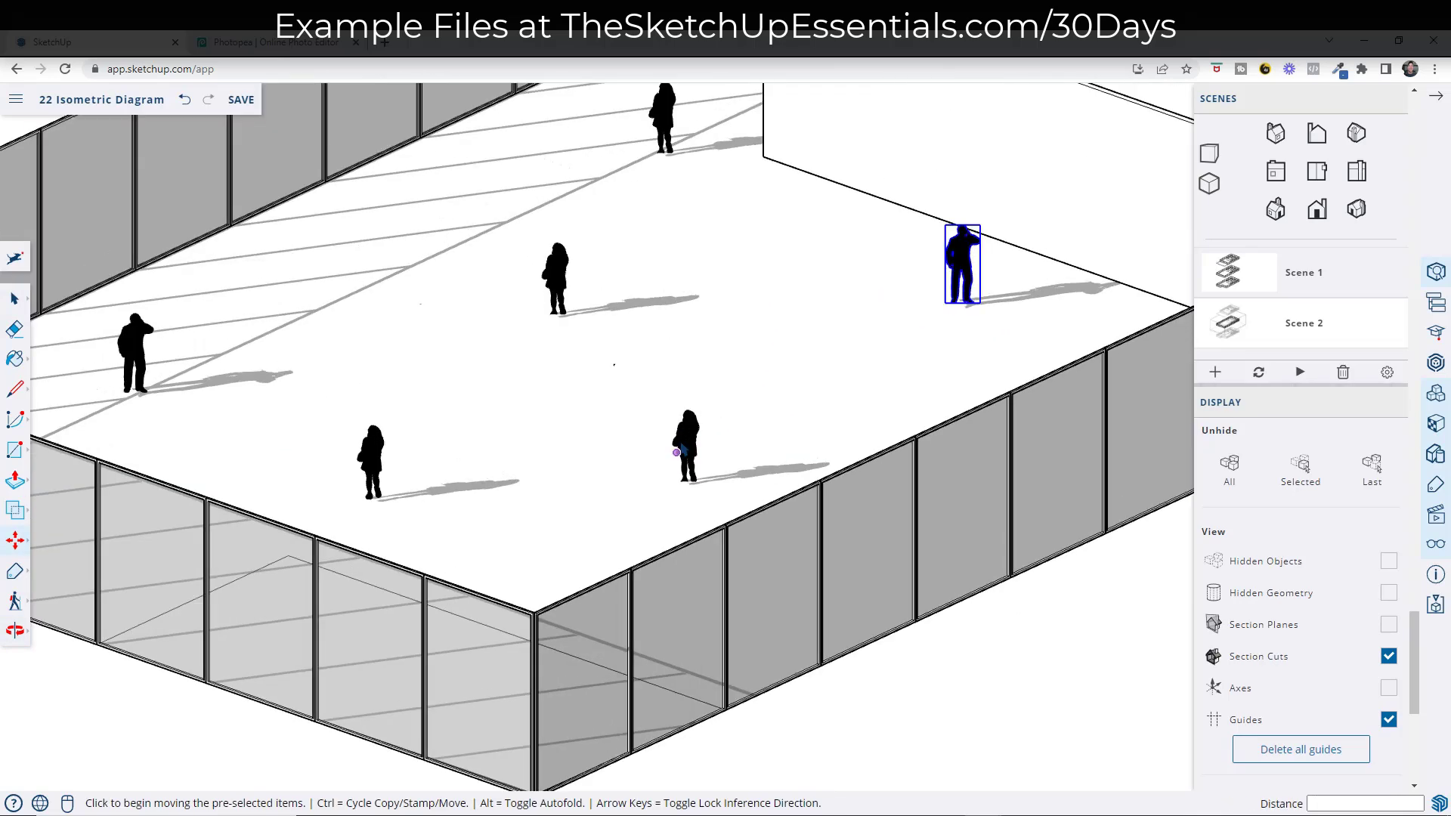
key("space")
left_click(676, 452)
scroll(680, 449, "up", 8)
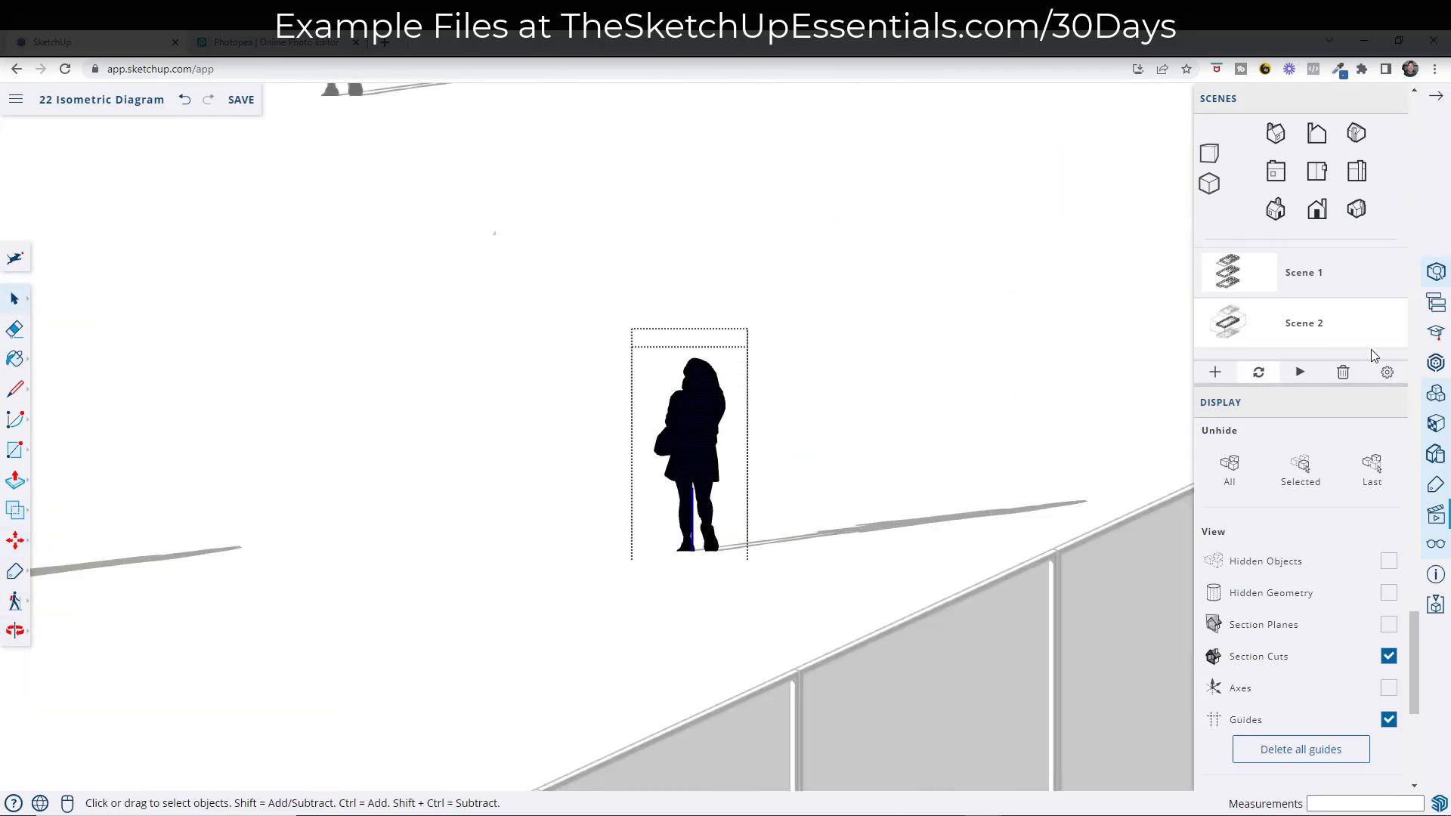
left_click(1436, 424)
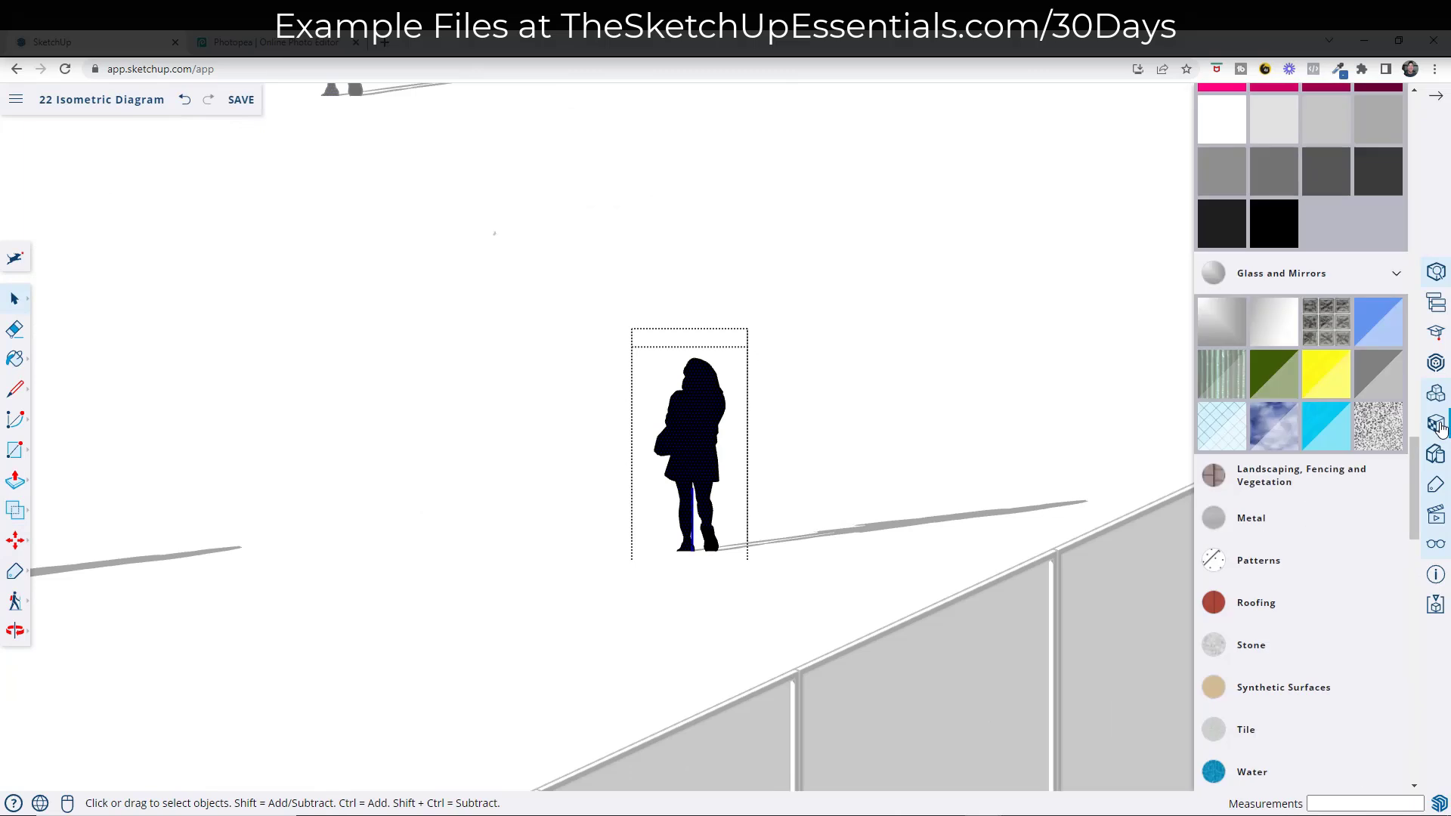
scroll(1306, 277, "up", 5)
scroll(1306, 277, "up", 10)
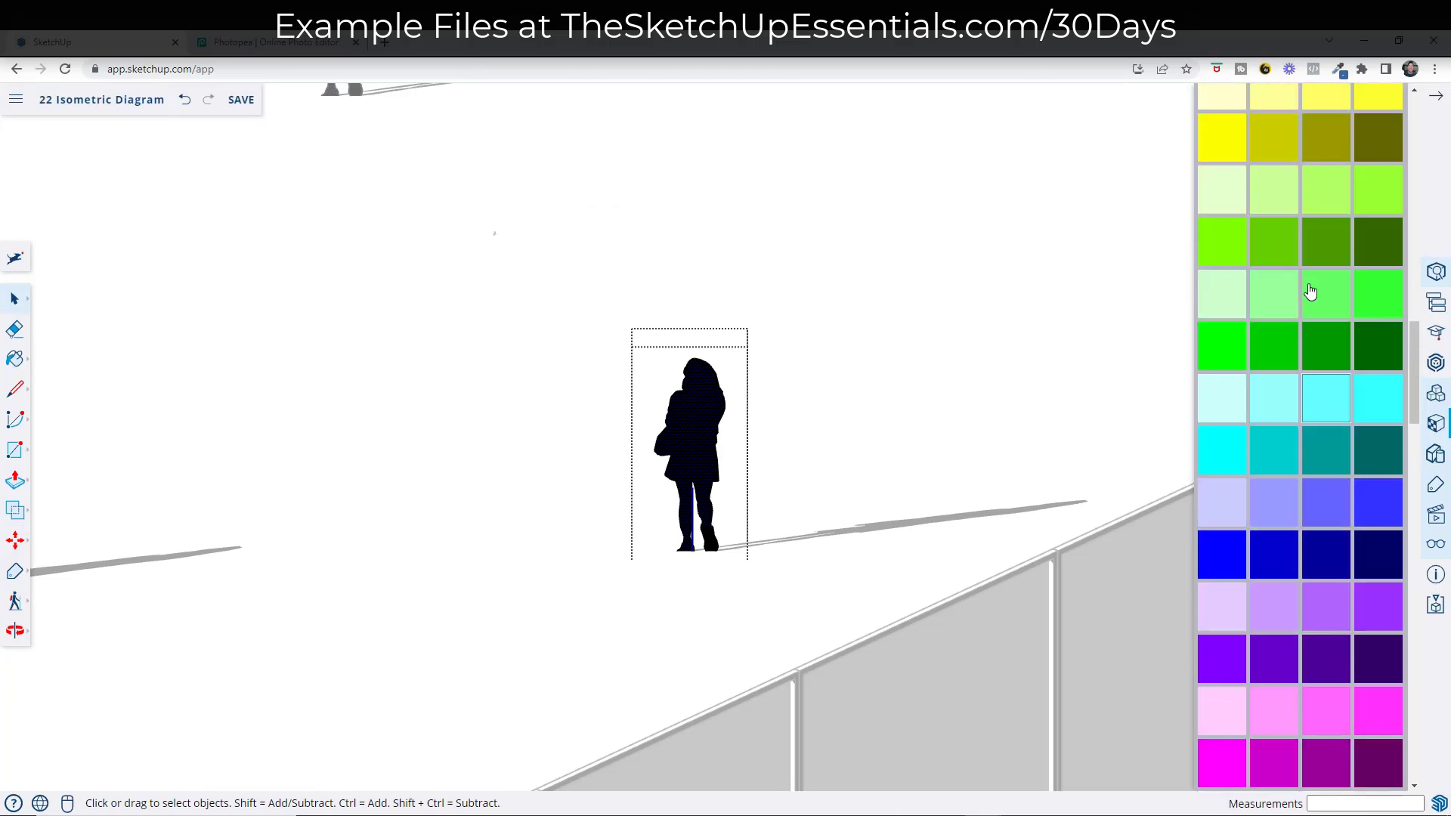
left_click(1224, 295)
left_click(705, 422)
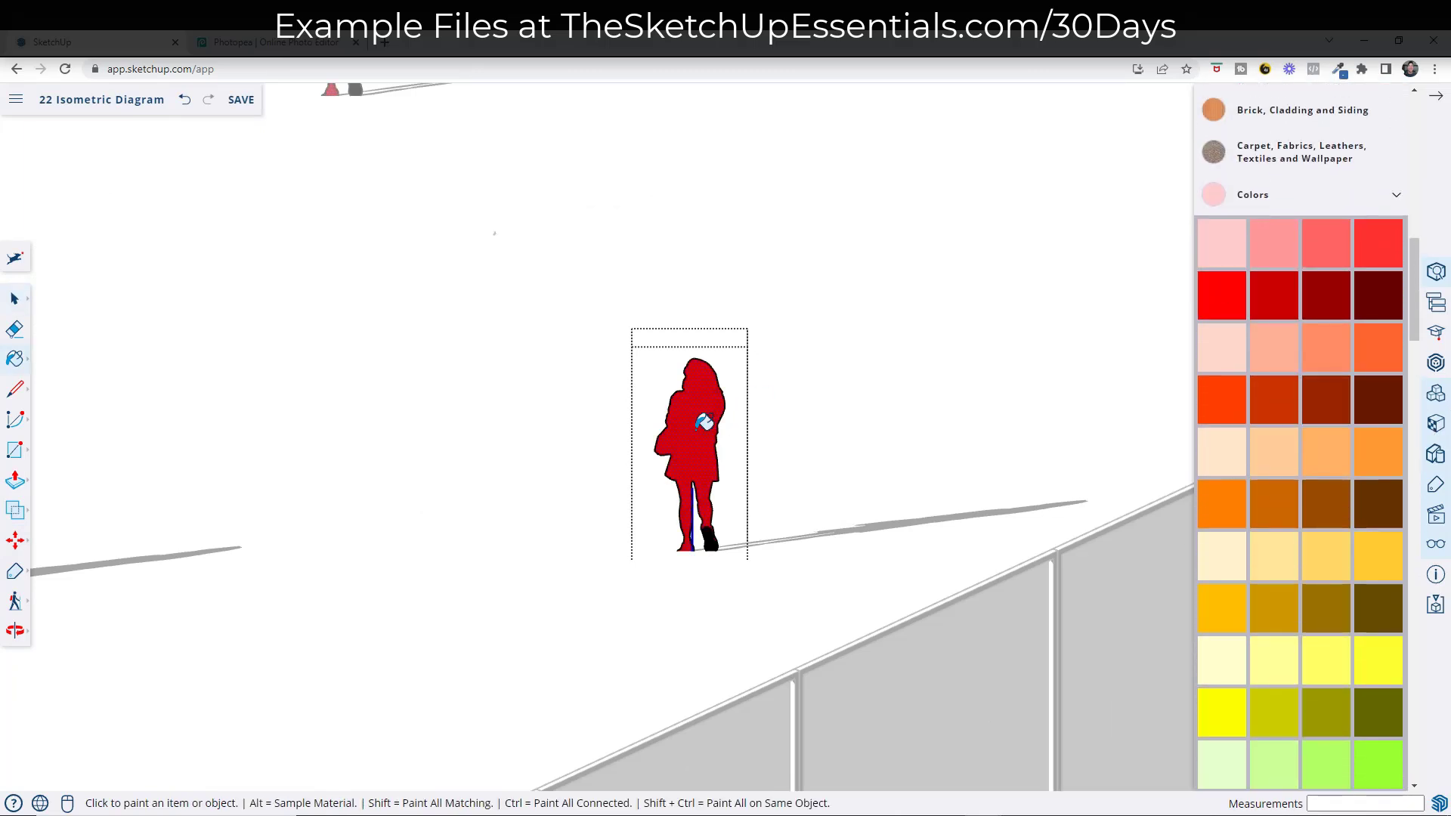
scroll(706, 523, "up", 3)
scroll(814, 541, "down", 6)
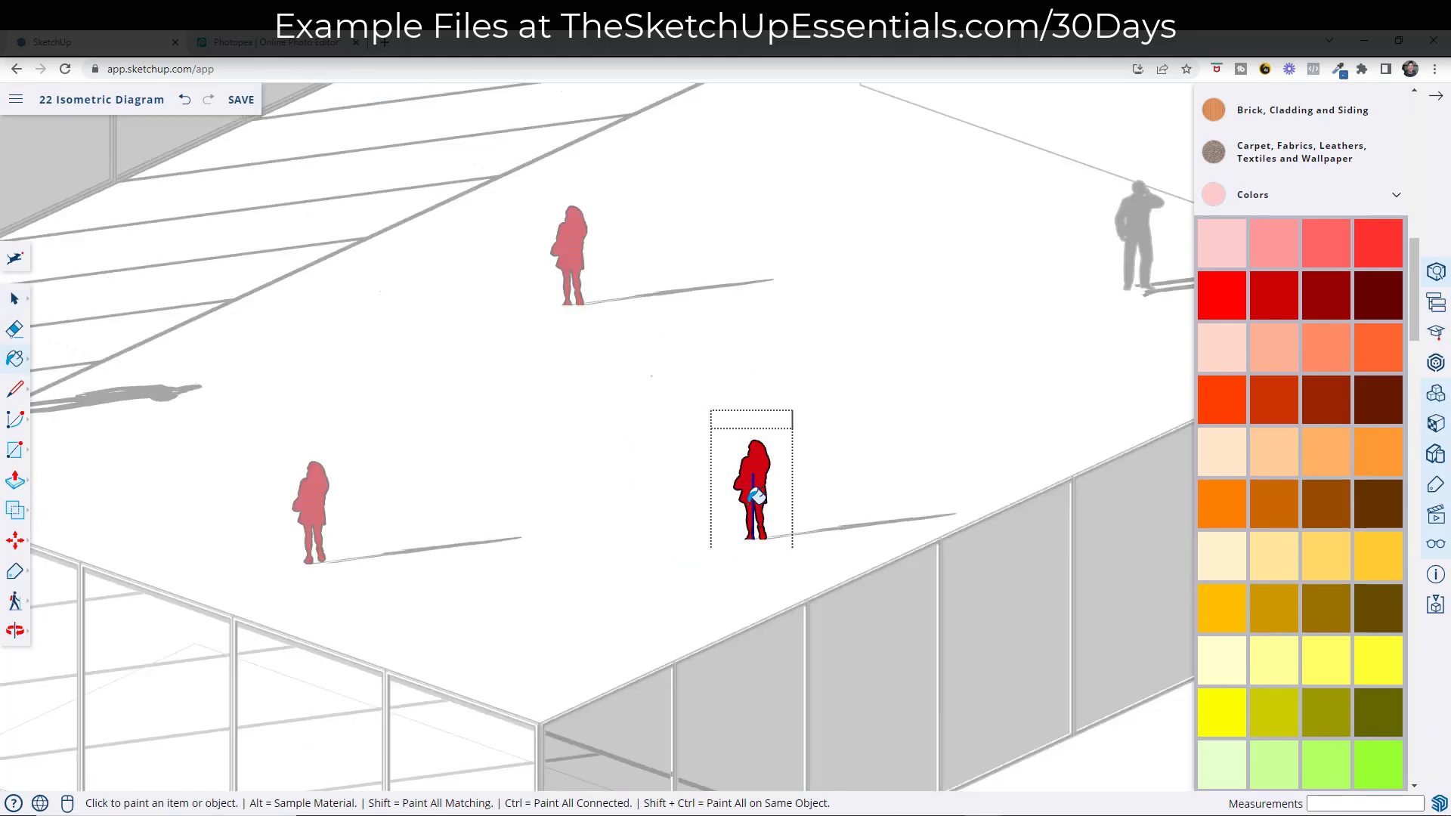
- Open the man silhouette component near the interior room wall for editing and paint it red
key("space")
scroll(1064, 281, "up", 3)
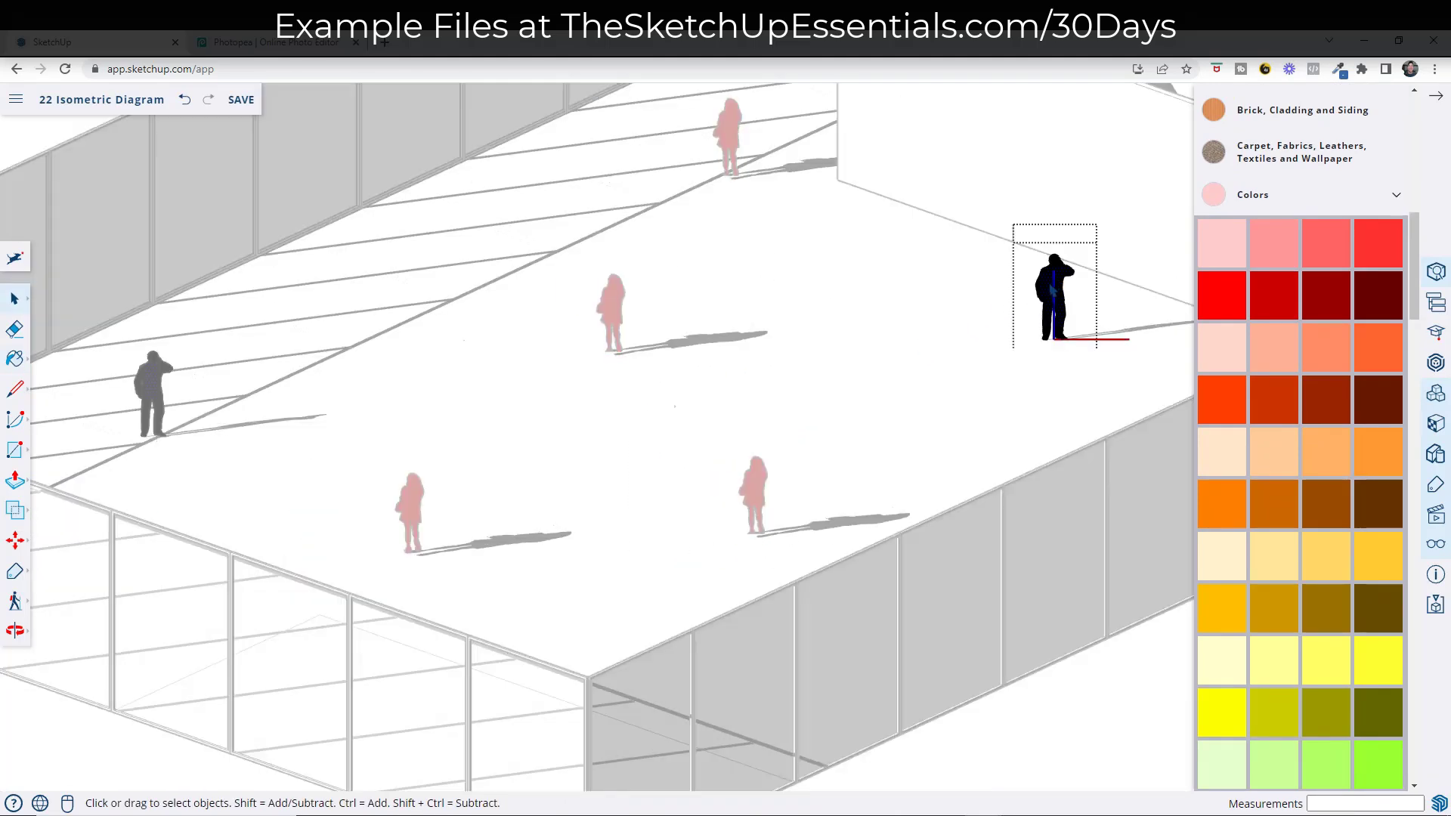
left_click(1225, 297)
left_click(1085, 275)
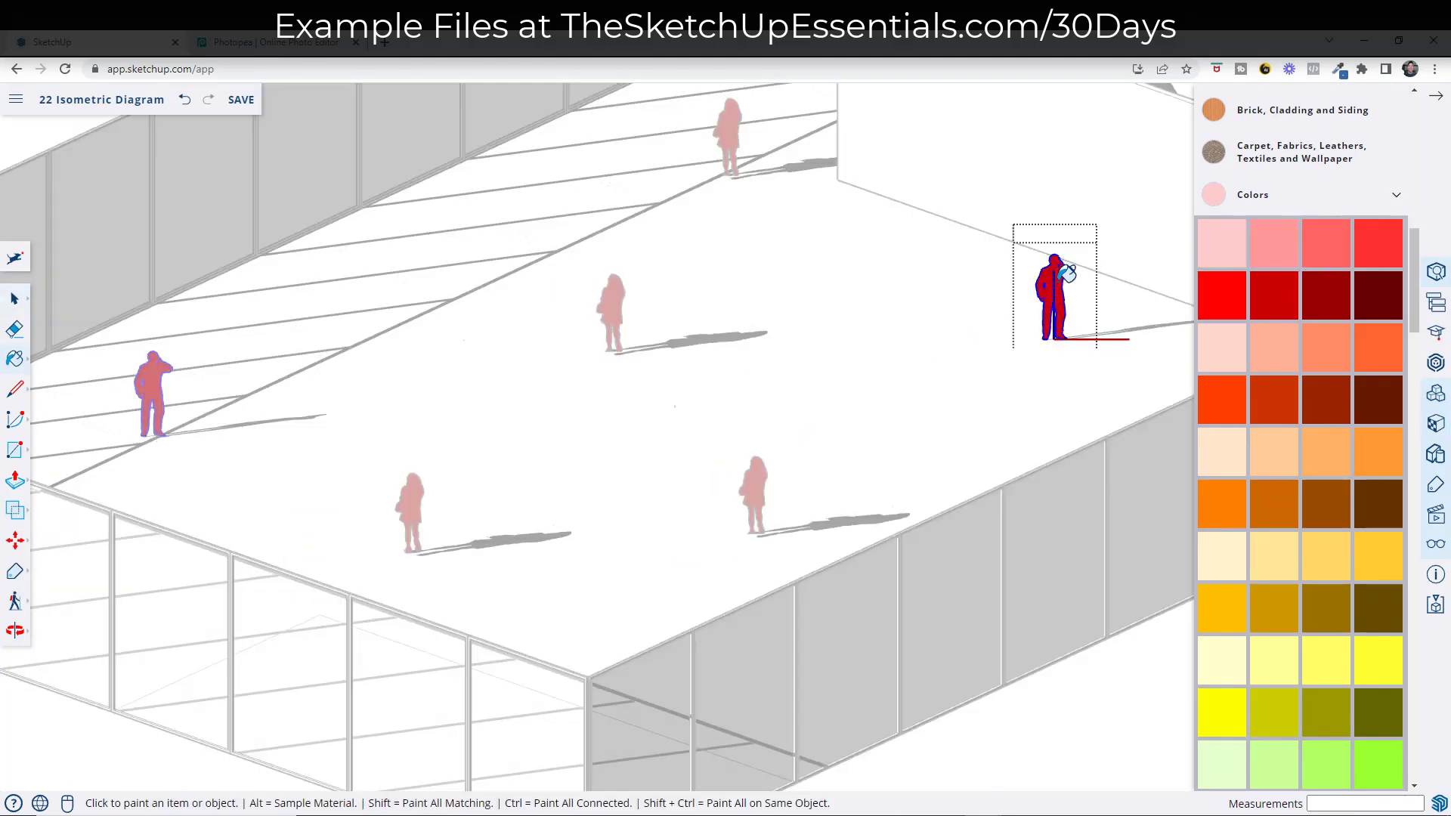
key("space")
- Copy the red woman silhouette to several spots on the bottom and top storeys, and return to the Scene 2 view
scroll(860, 425, "down", 6)
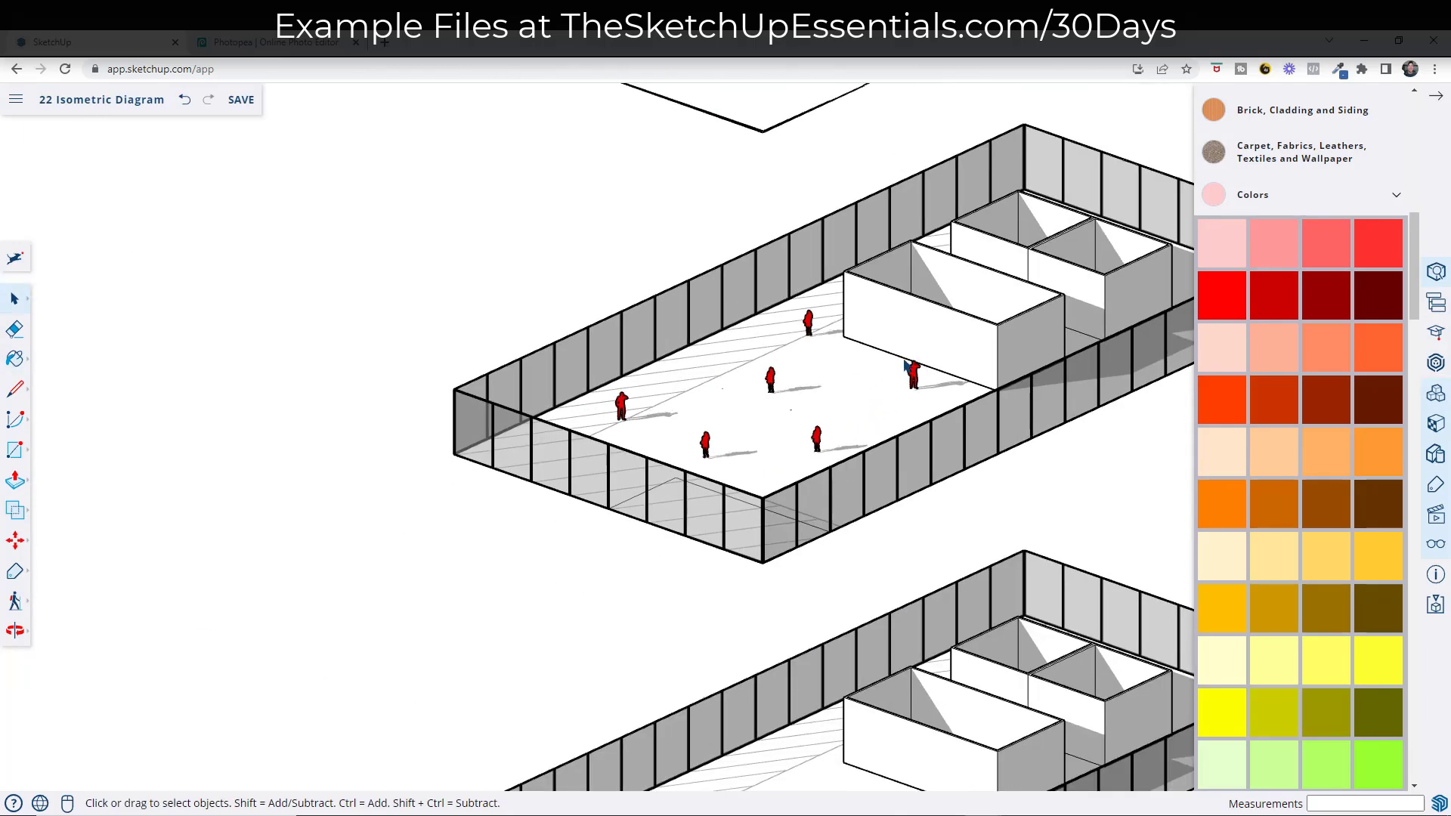
scroll(832, 355, "down", 4)
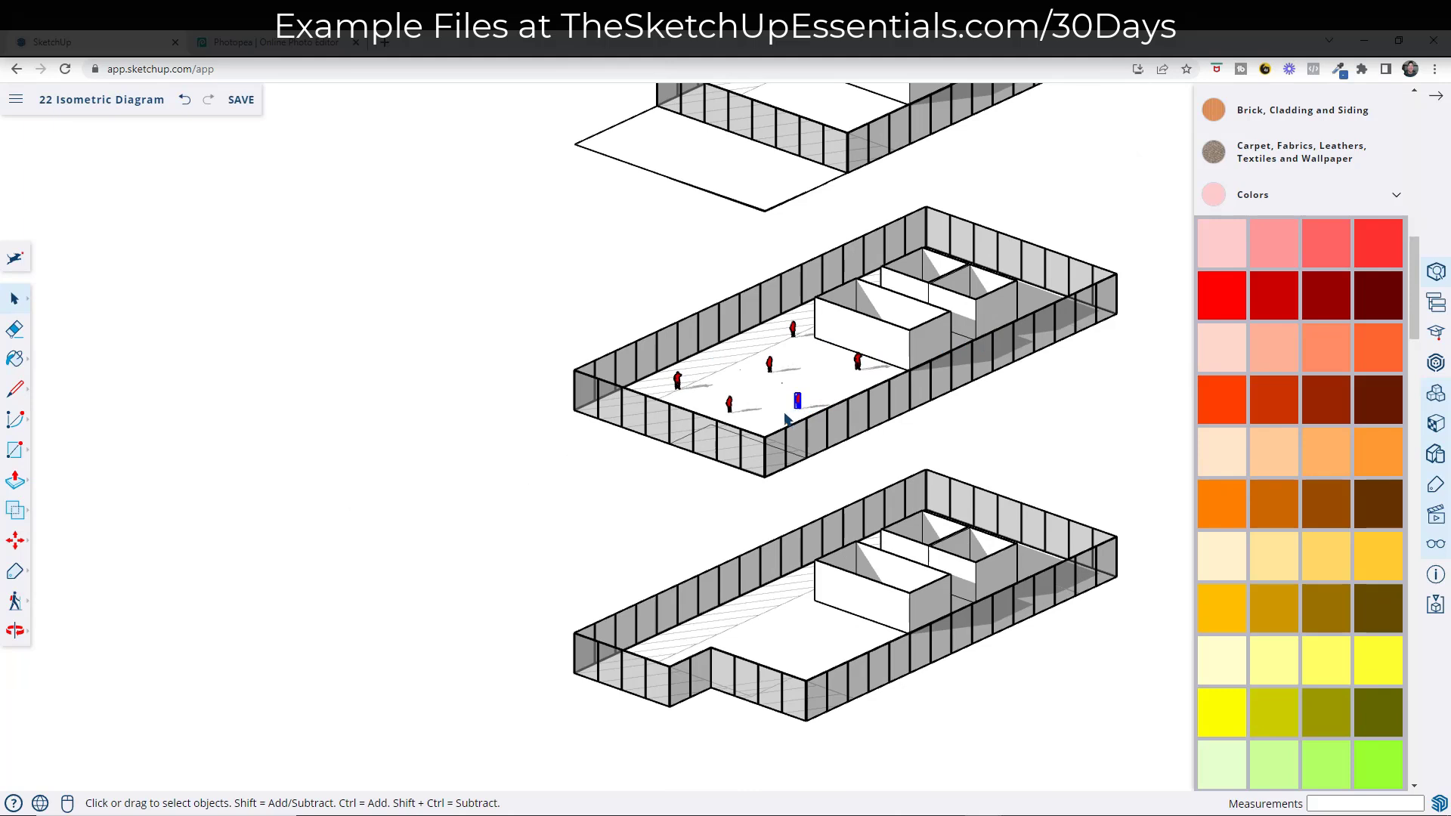
key("m")
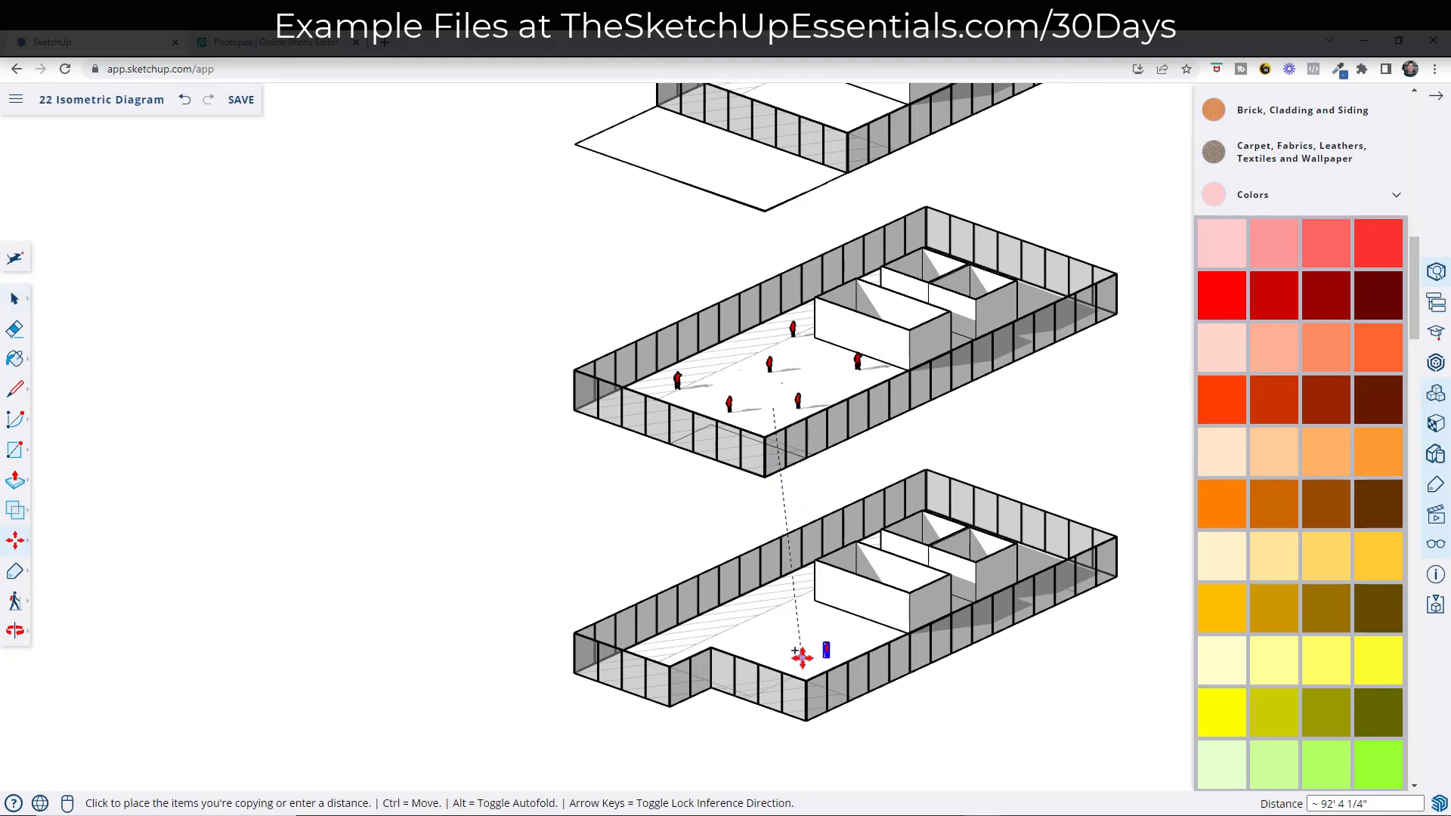
left_click(840, 644)
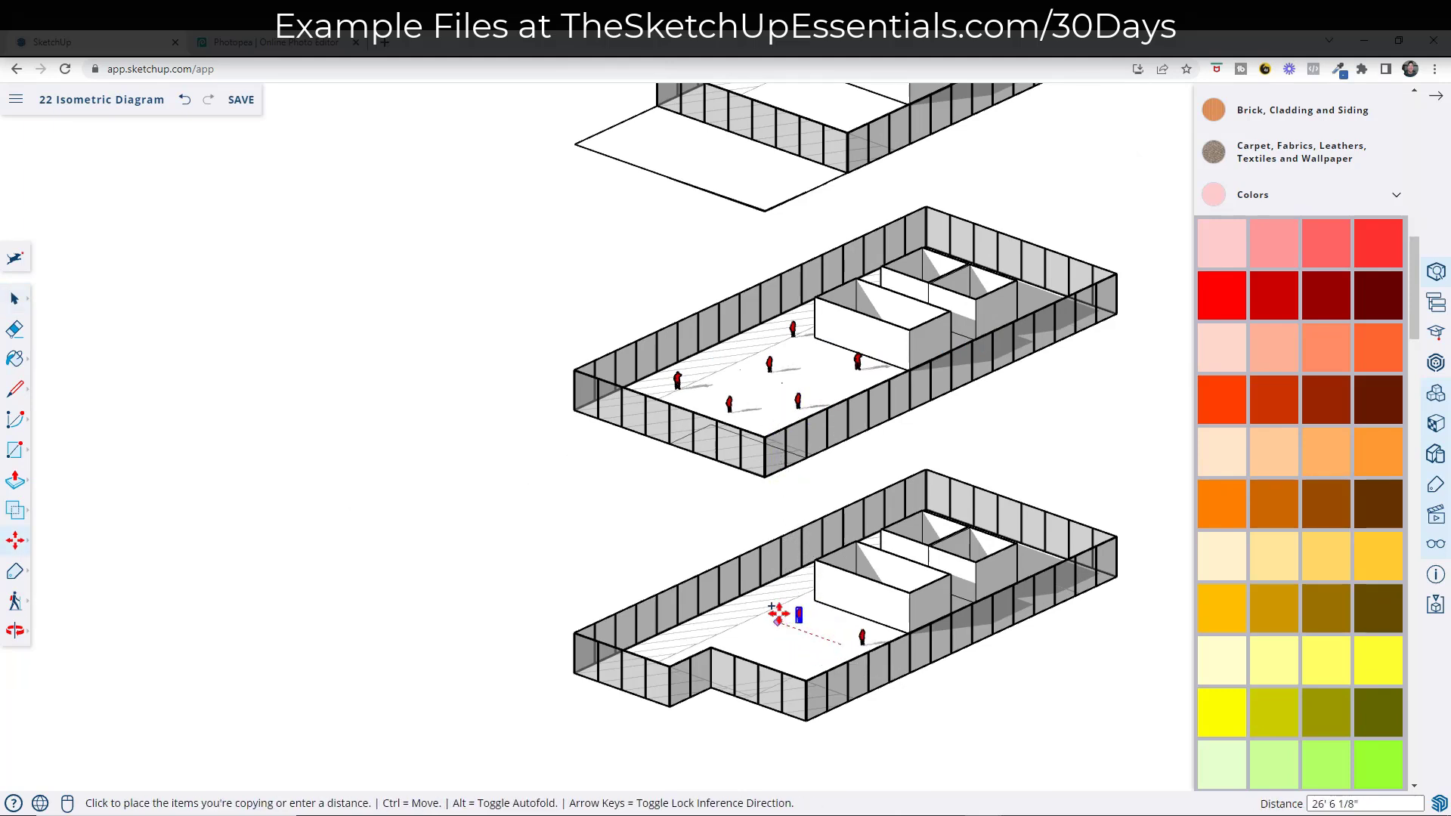
left_click(776, 619)
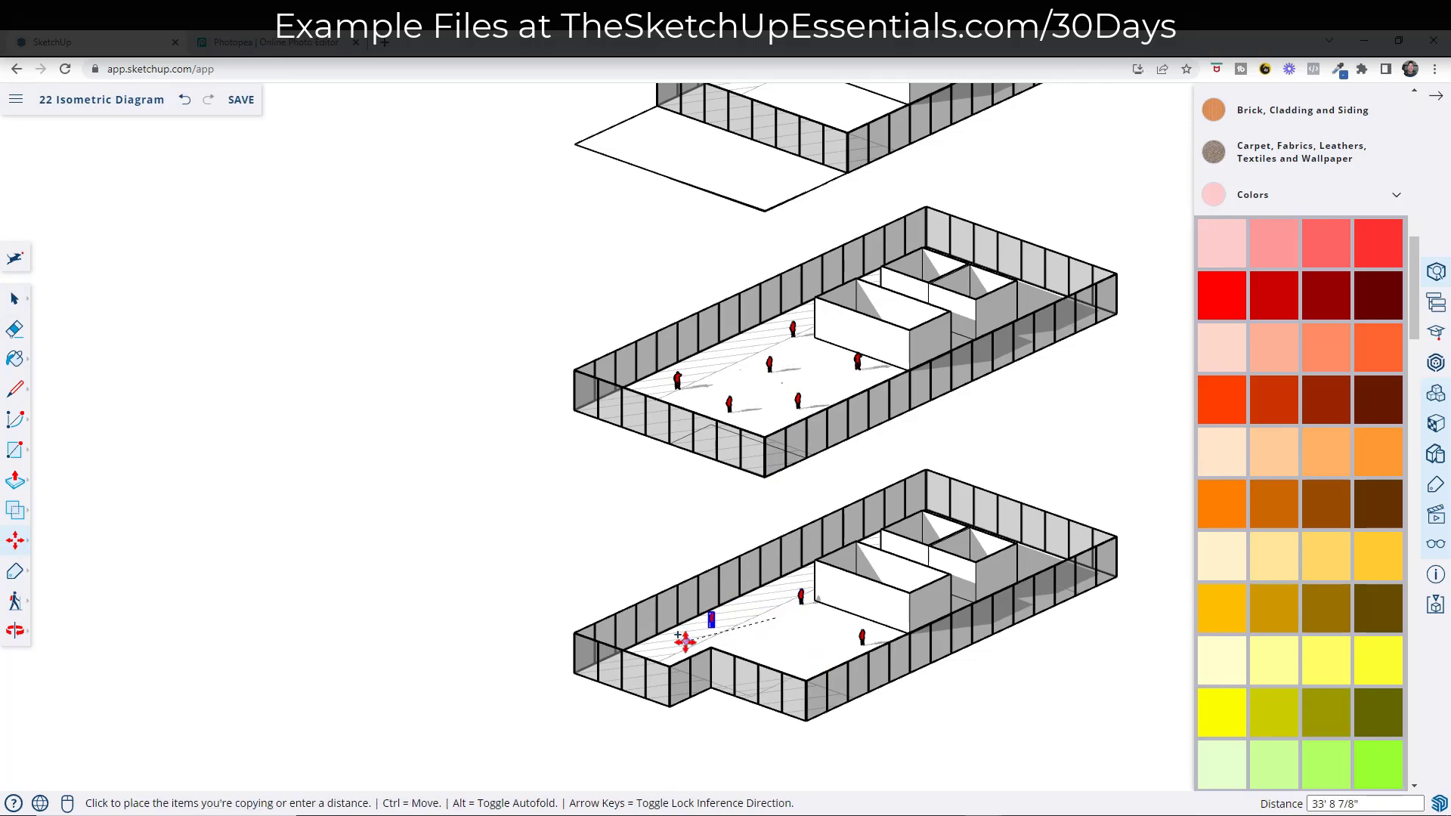
left_click(685, 640)
left_click(672, 647)
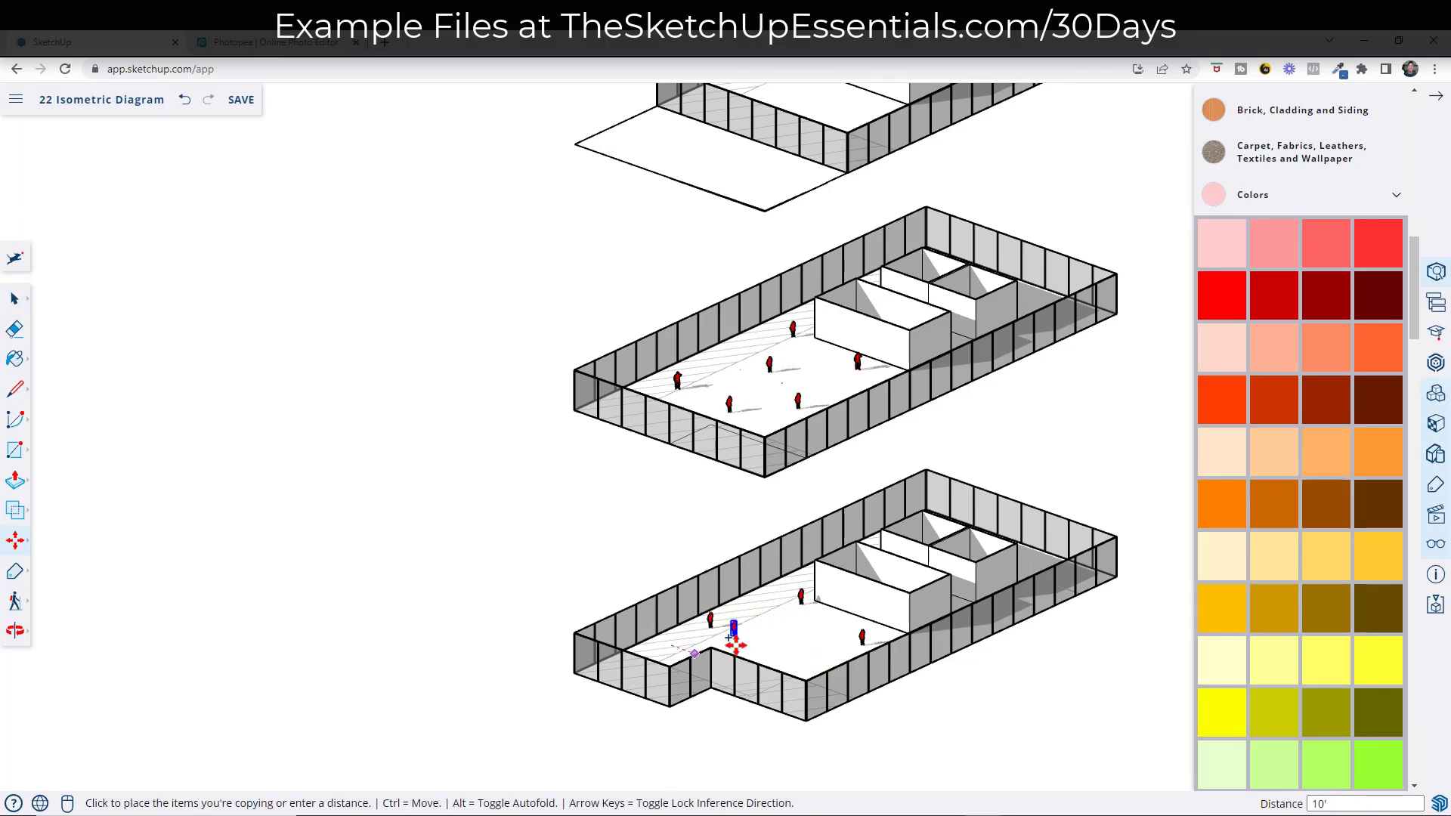
left_click(768, 674)
scroll(768, 674, "up", 5)
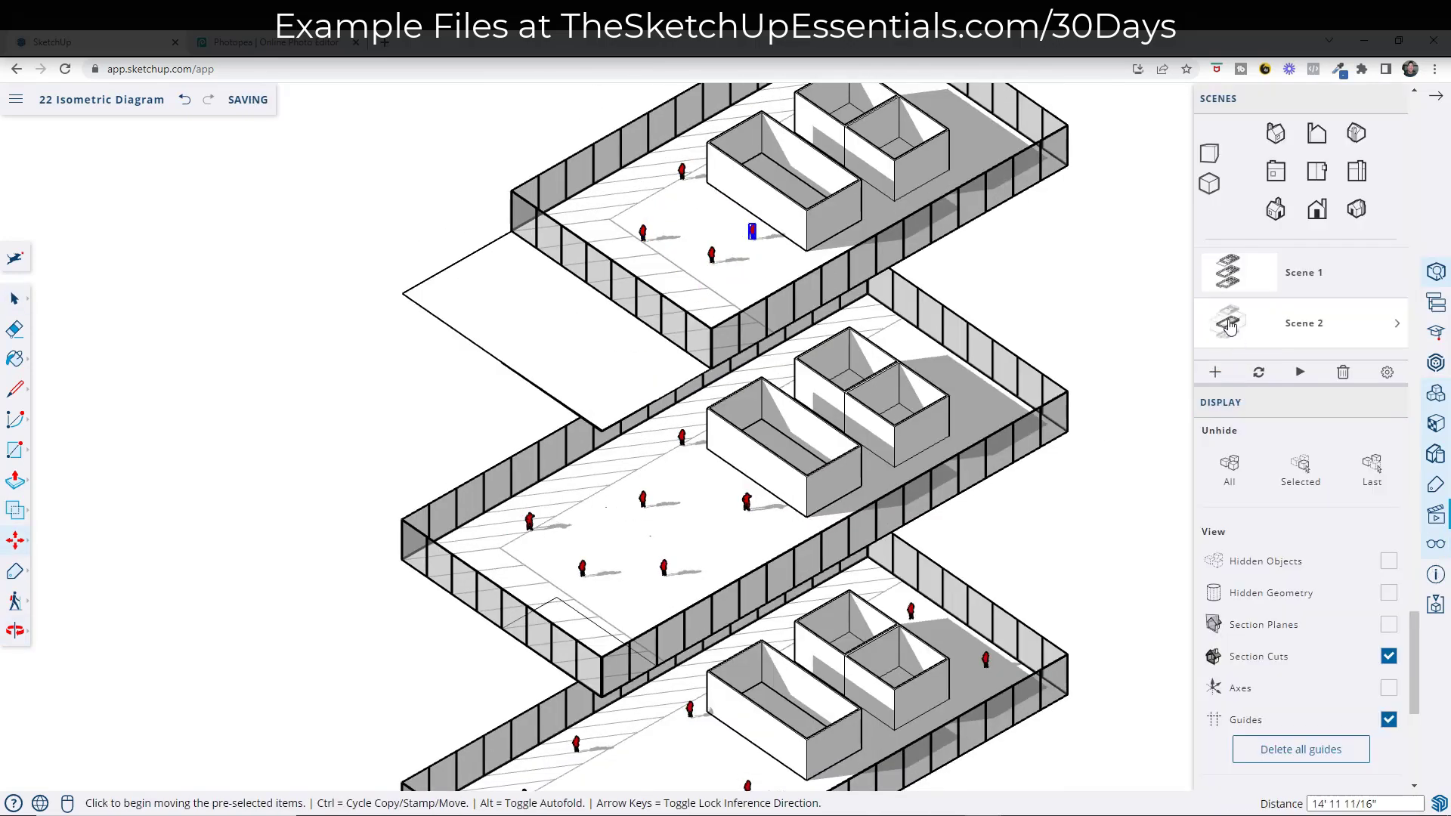
left_click(1228, 325)
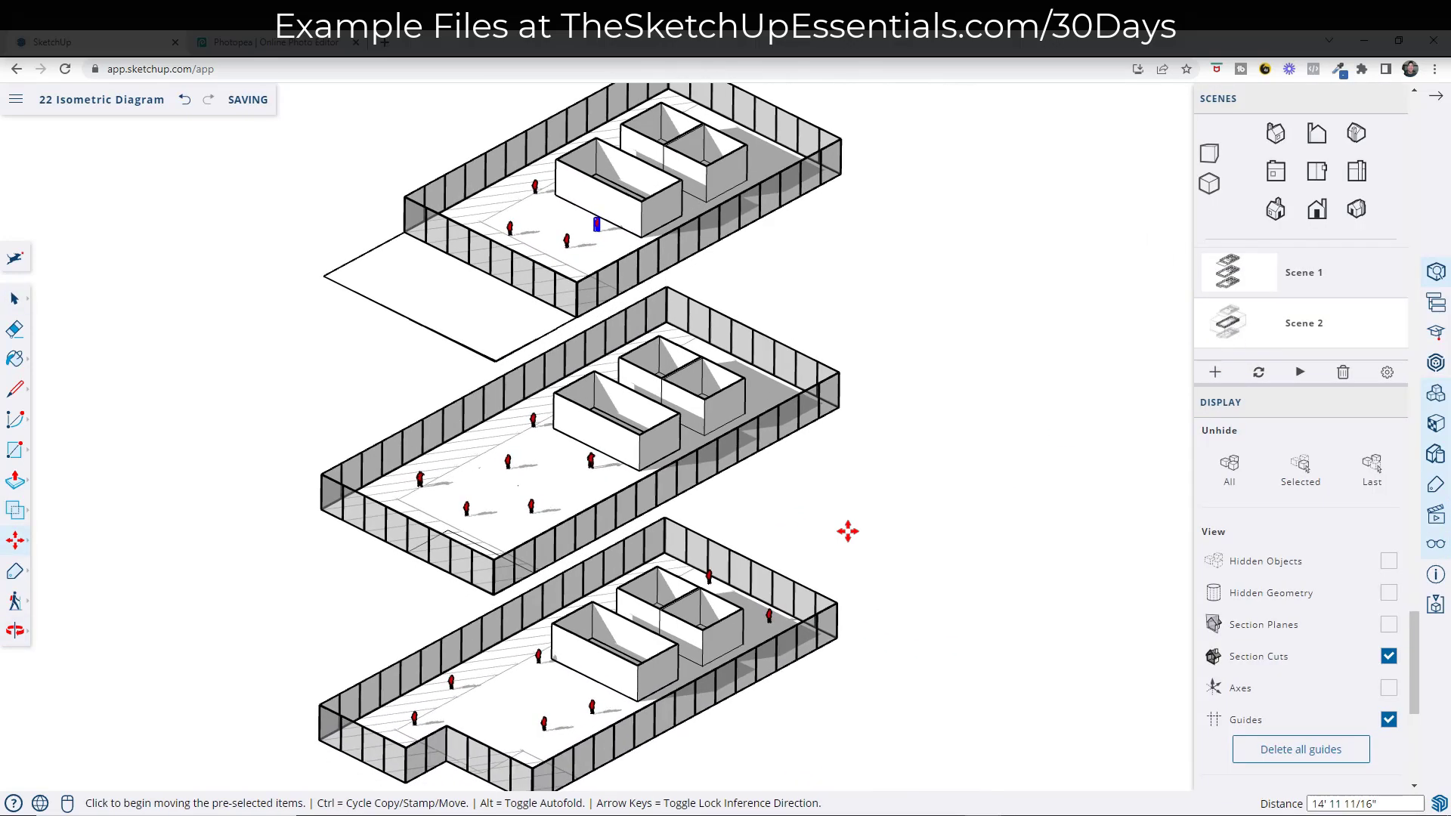
key("space")
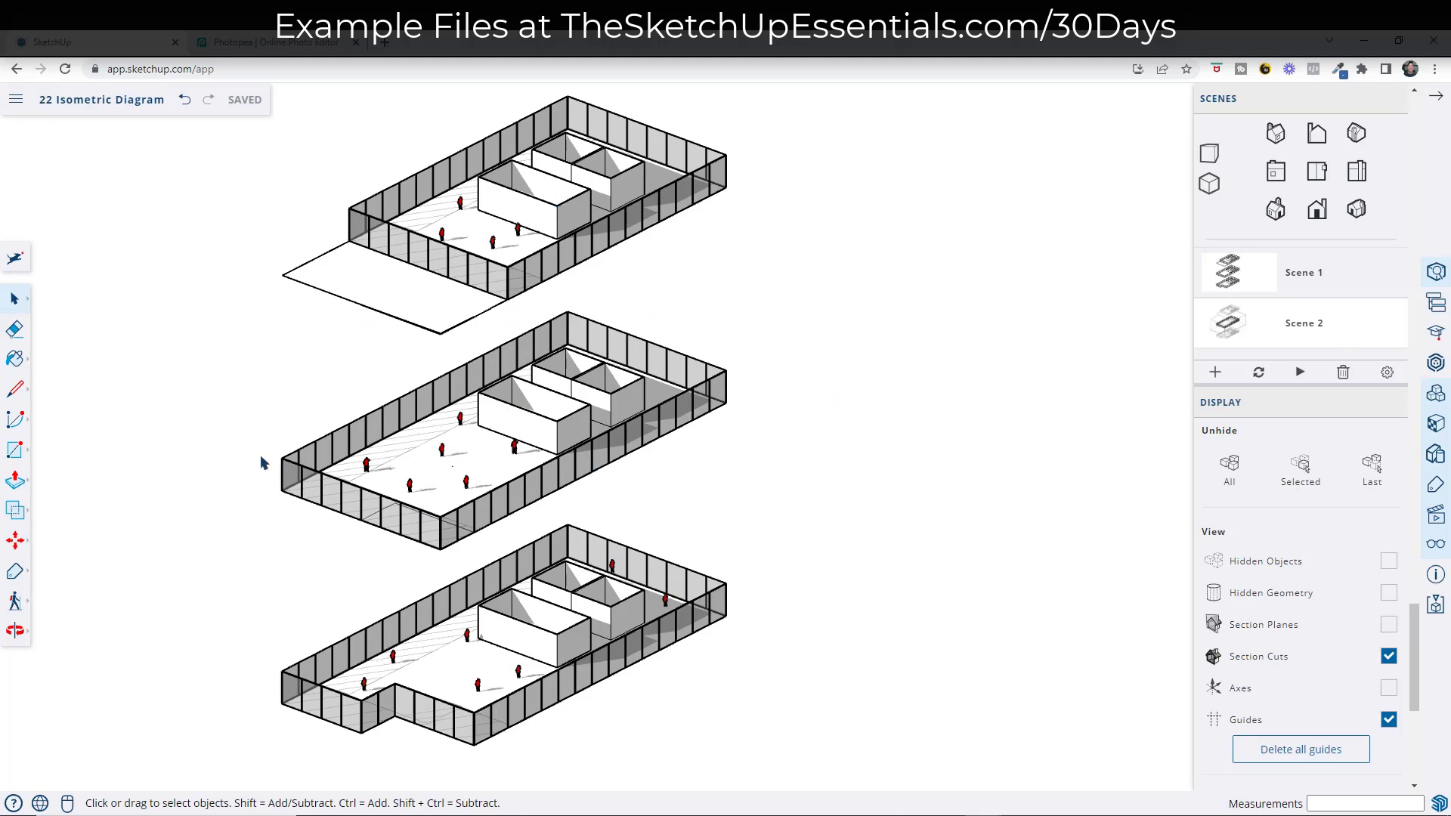
- Create vertical Tape Measure guides linking the exploded storeys at their far left and far right corners
left_click(13, 546)
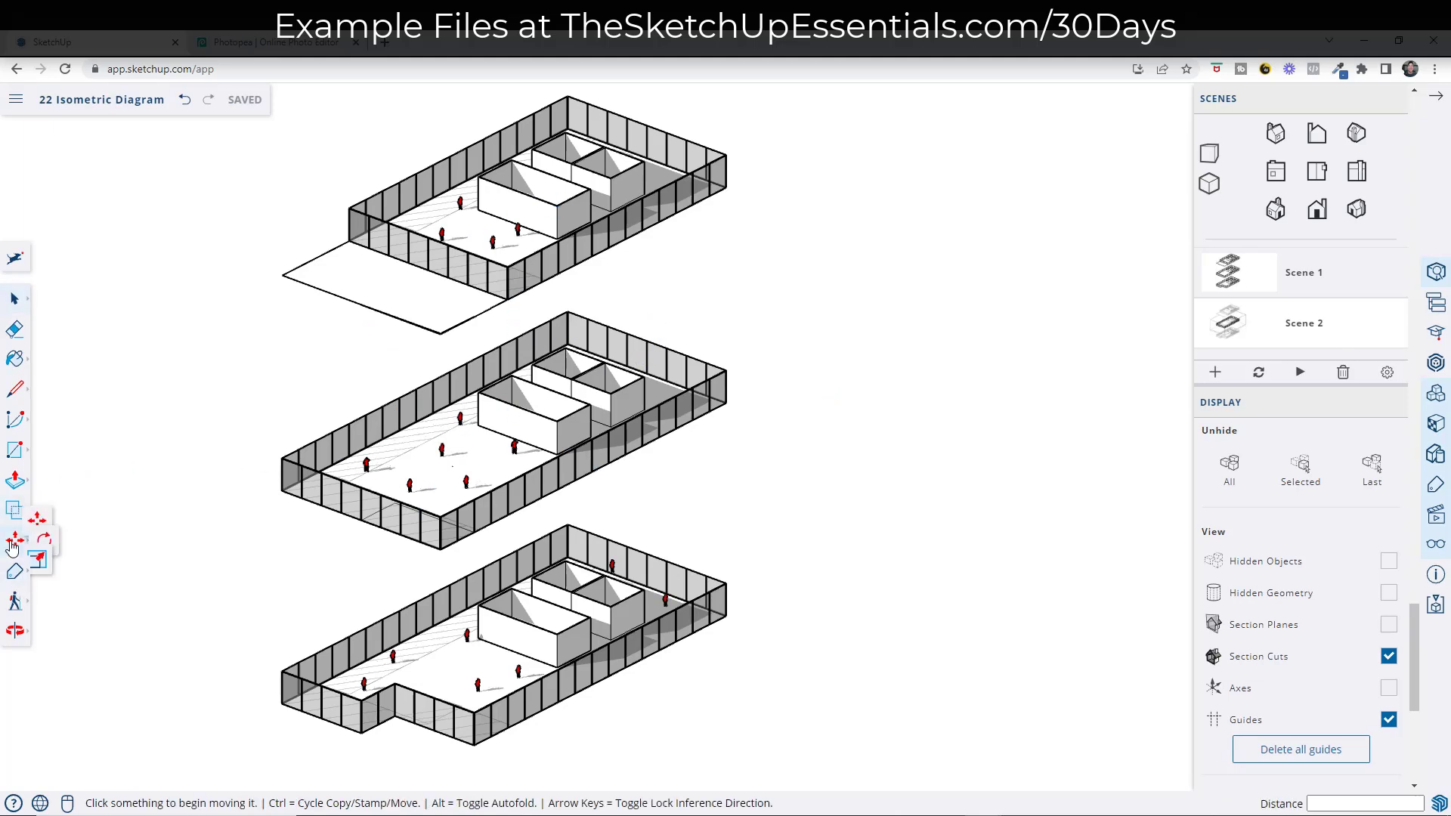
left_click(15, 581)
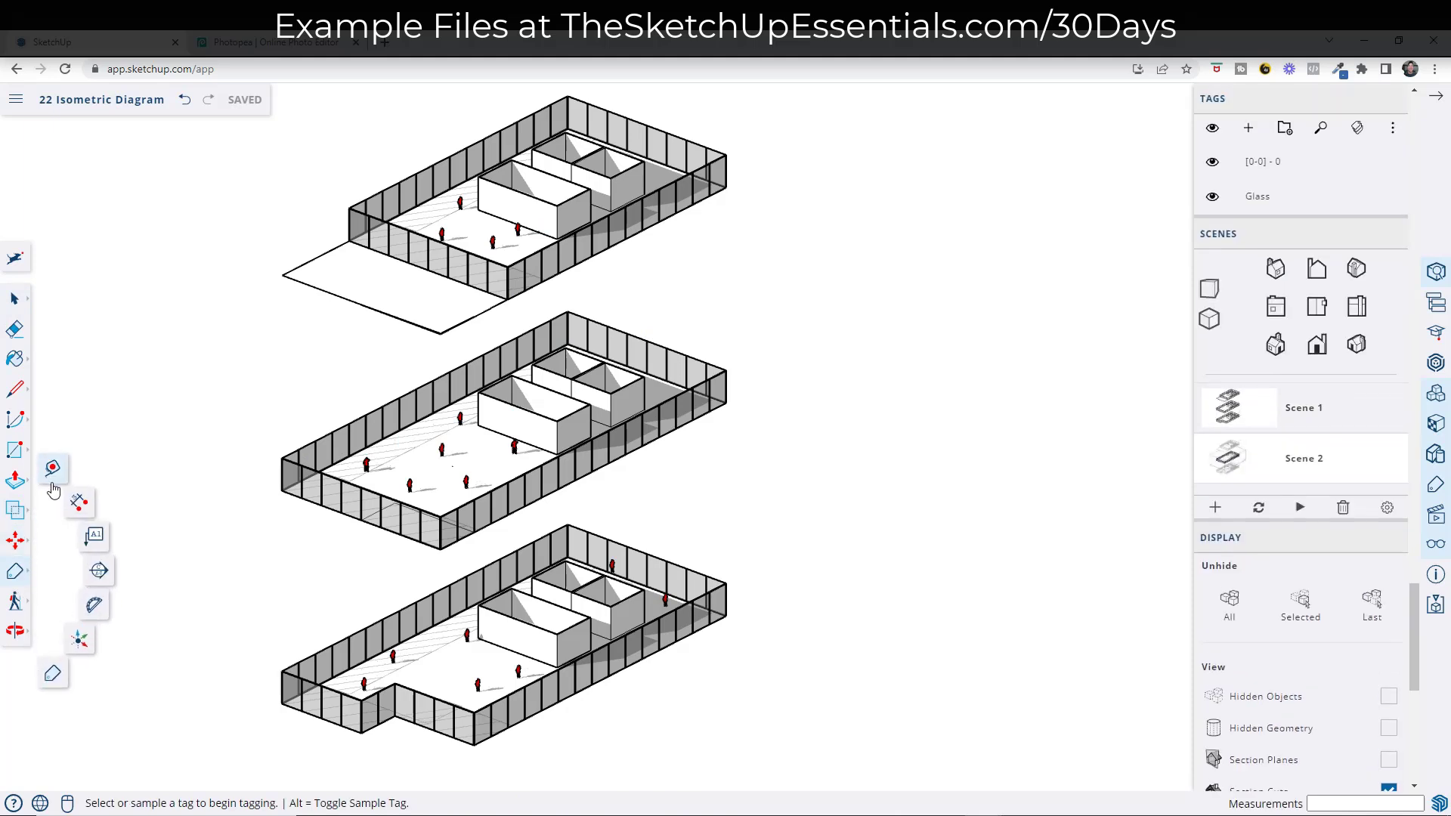
left_click(53, 470)
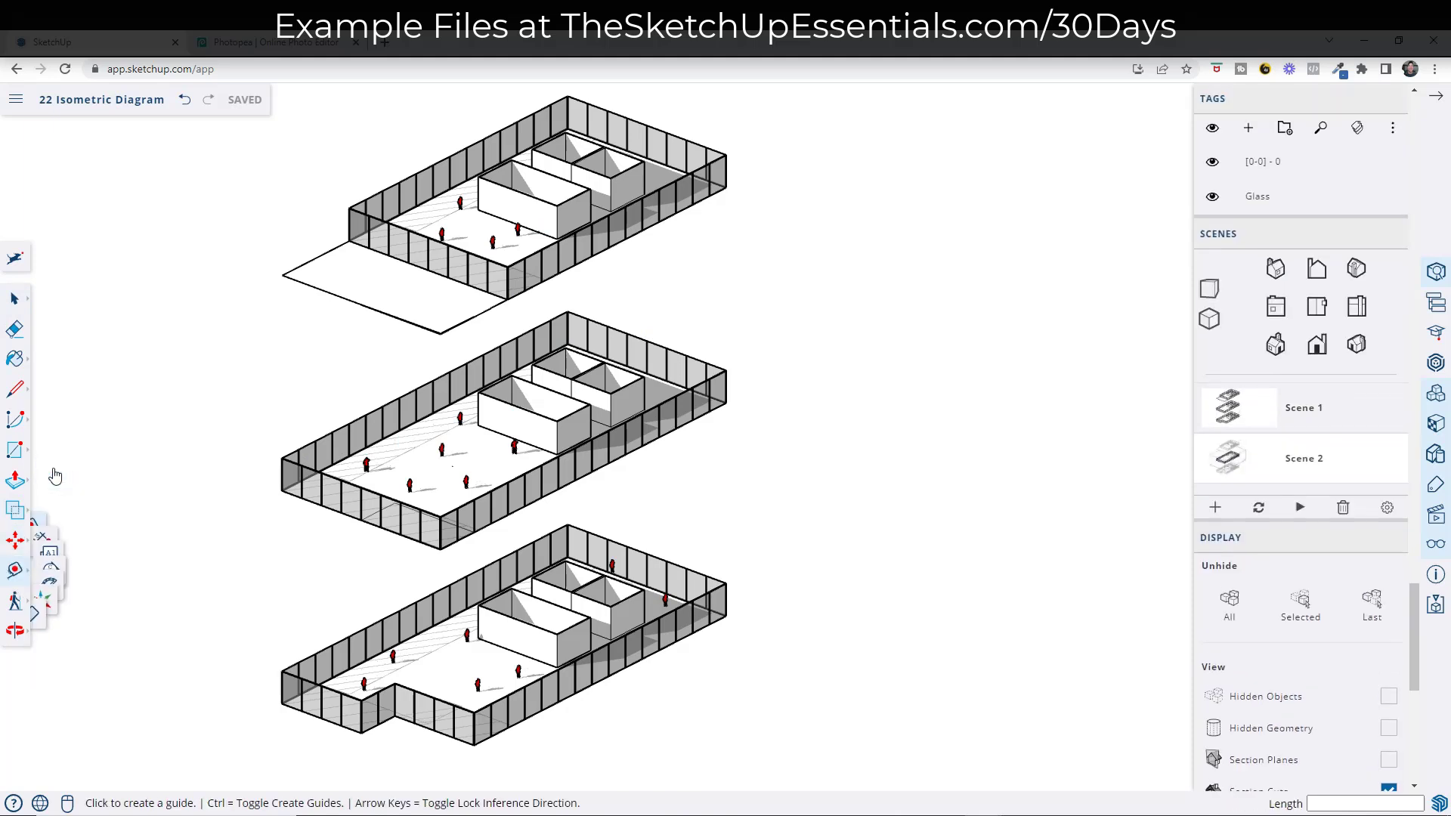
left_click(282, 274)
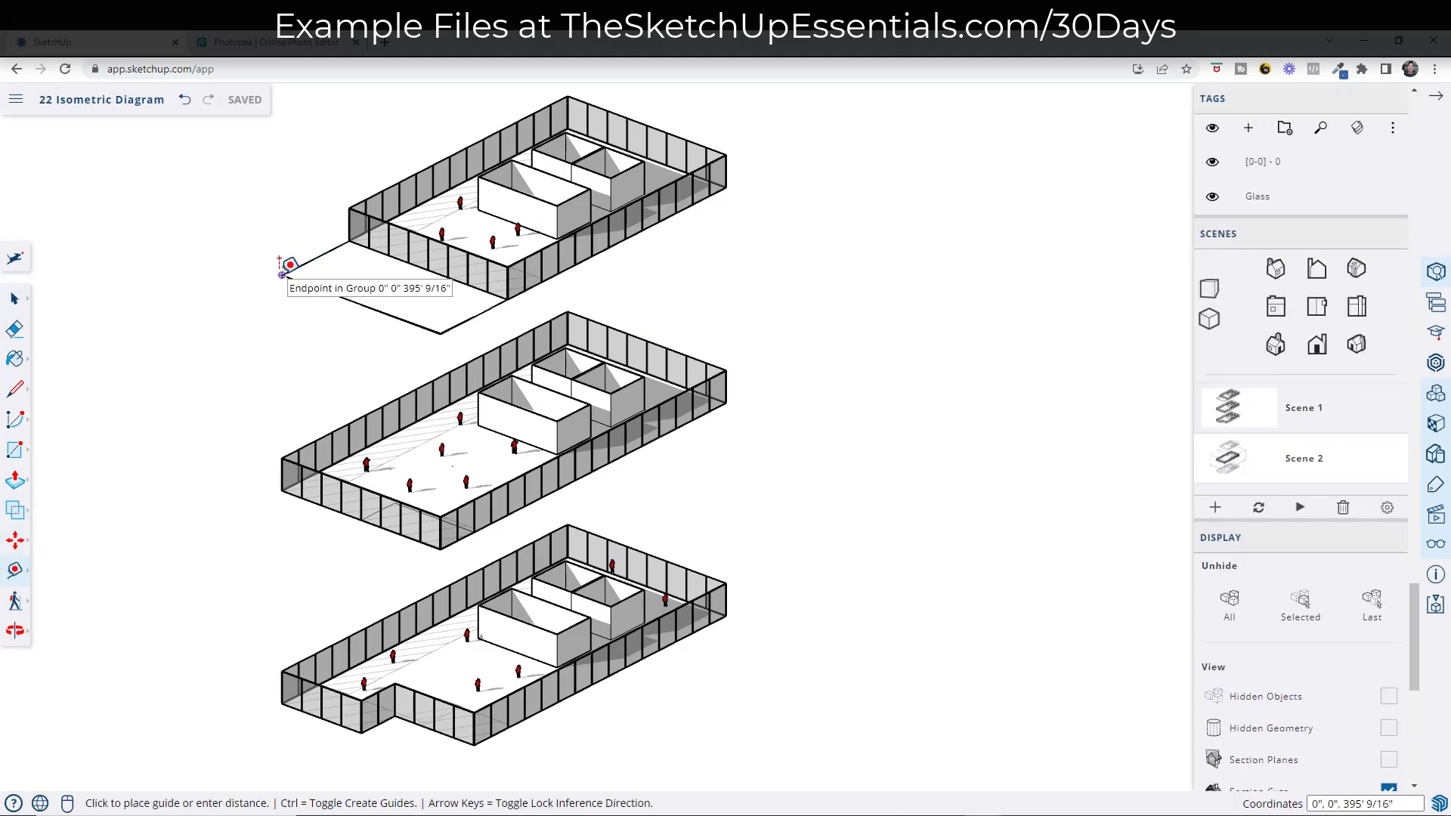
left_click(286, 696)
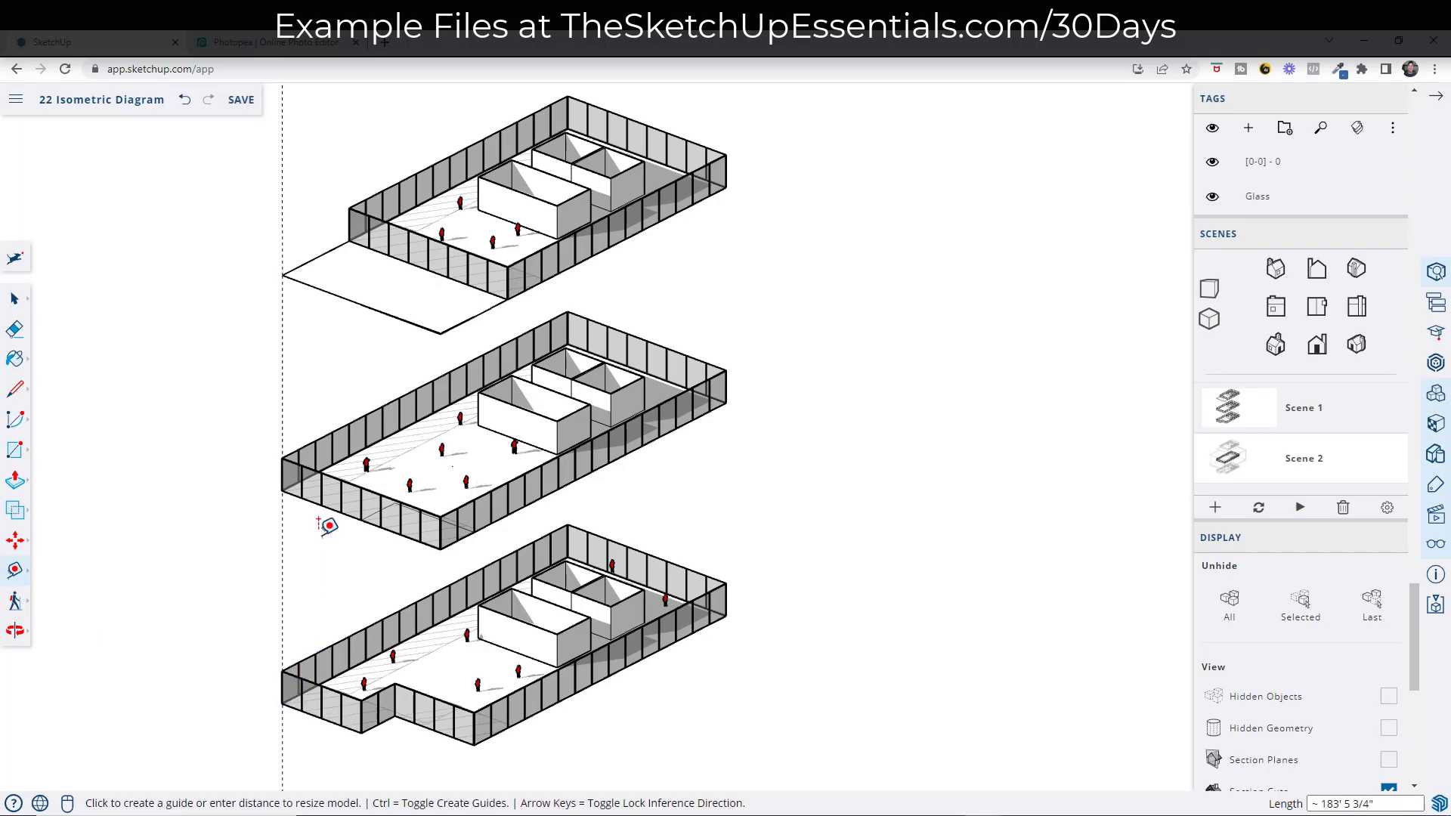
left_click(727, 155)
left_click(275, 363)
scroll(817, 333, "down", 2)
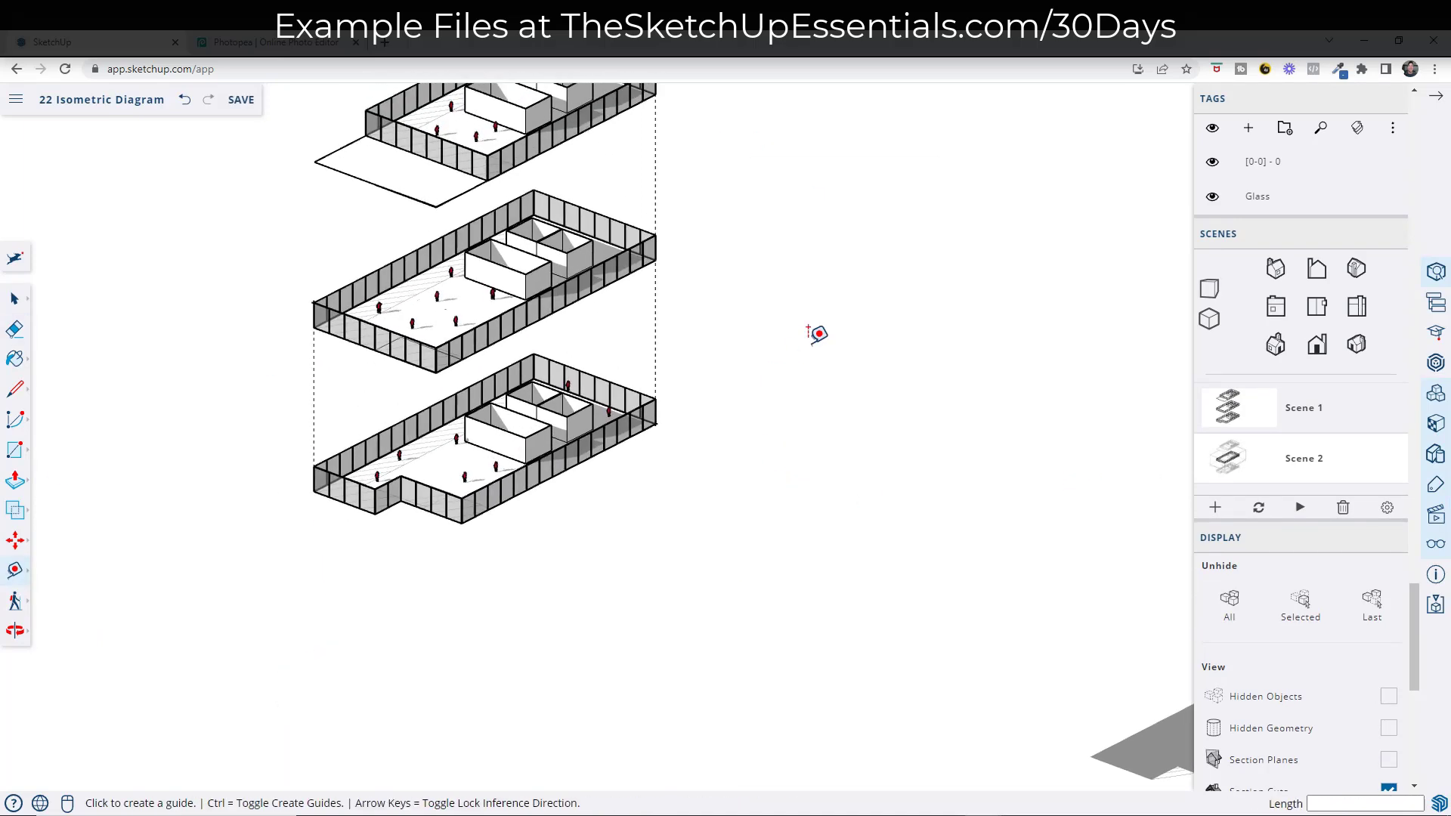
scroll(781, 276, "up", 3)
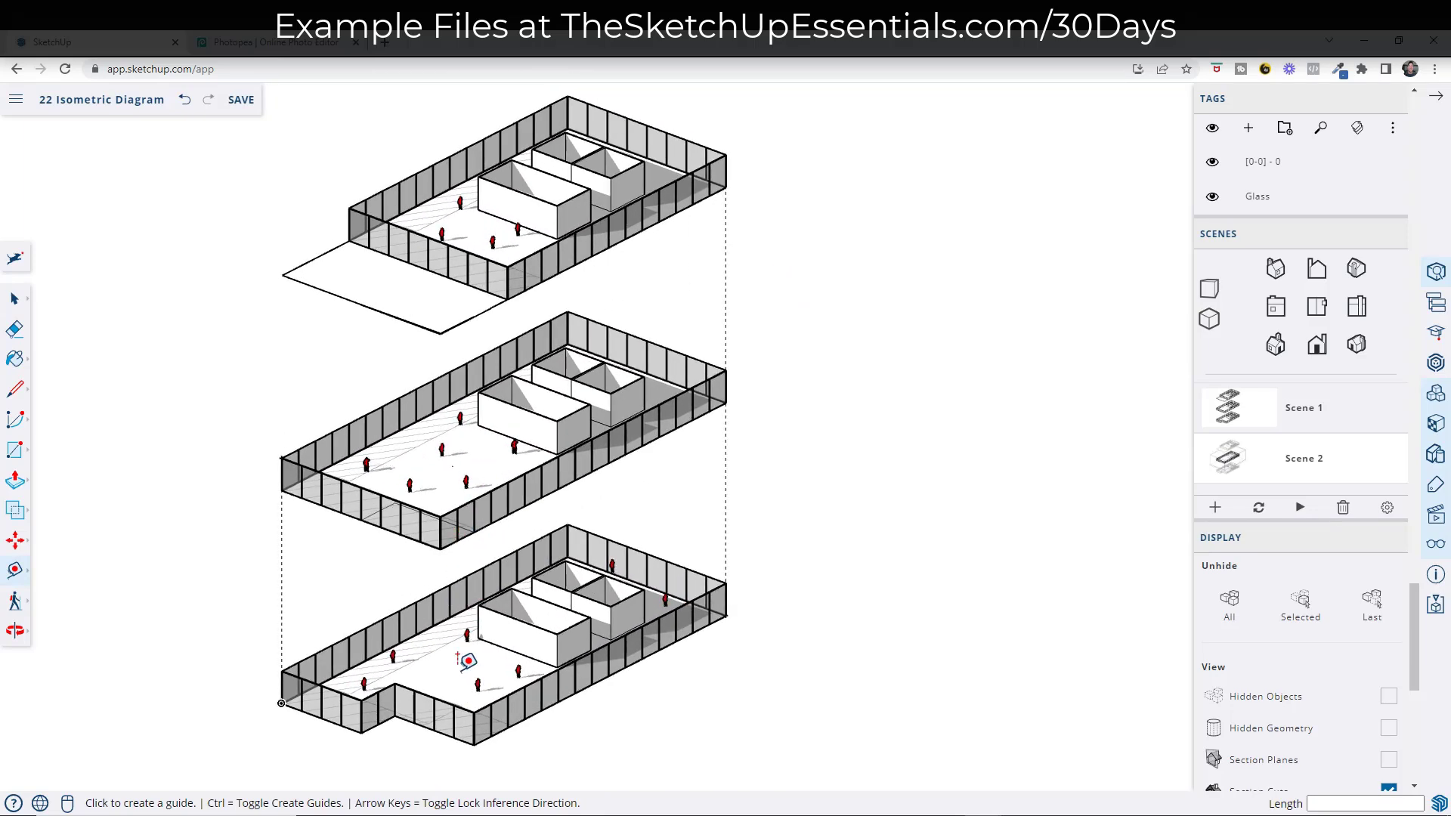
key("space")
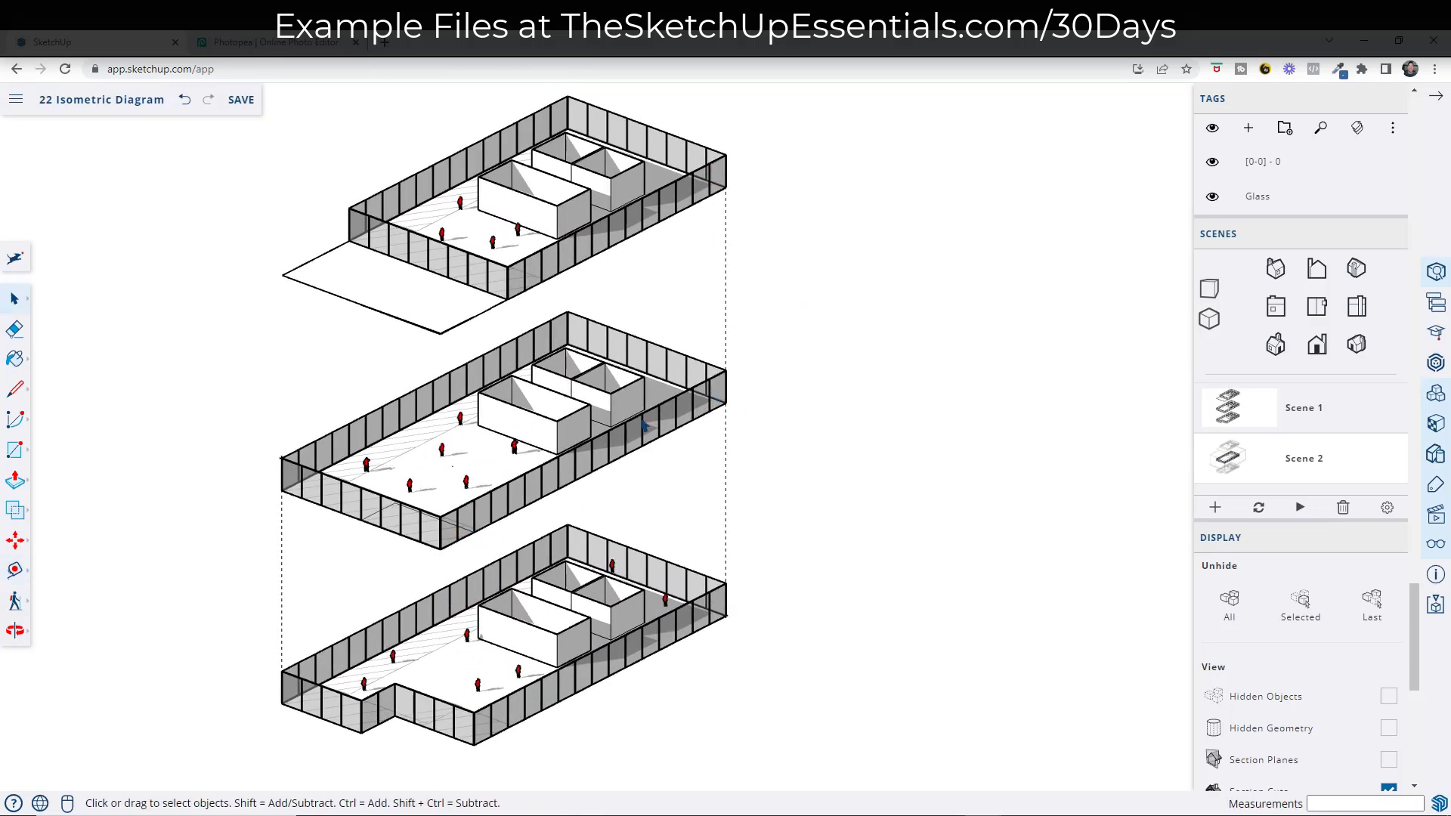